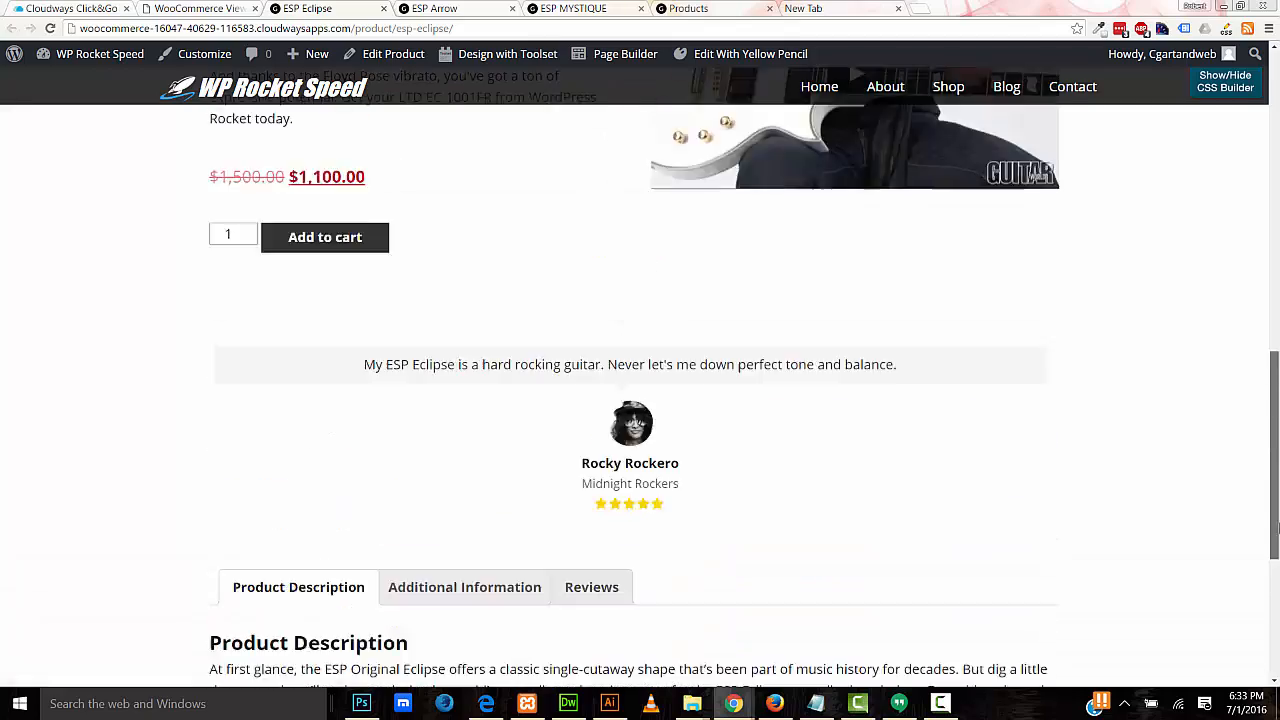
Step: Look over the ESP Arrow and ESP MYSTIQUE product pages, then view the Shop page's three guitars
left_click(436, 9)
left_click_drag(1275, 168, 1275, 138)
left_click(574, 9)
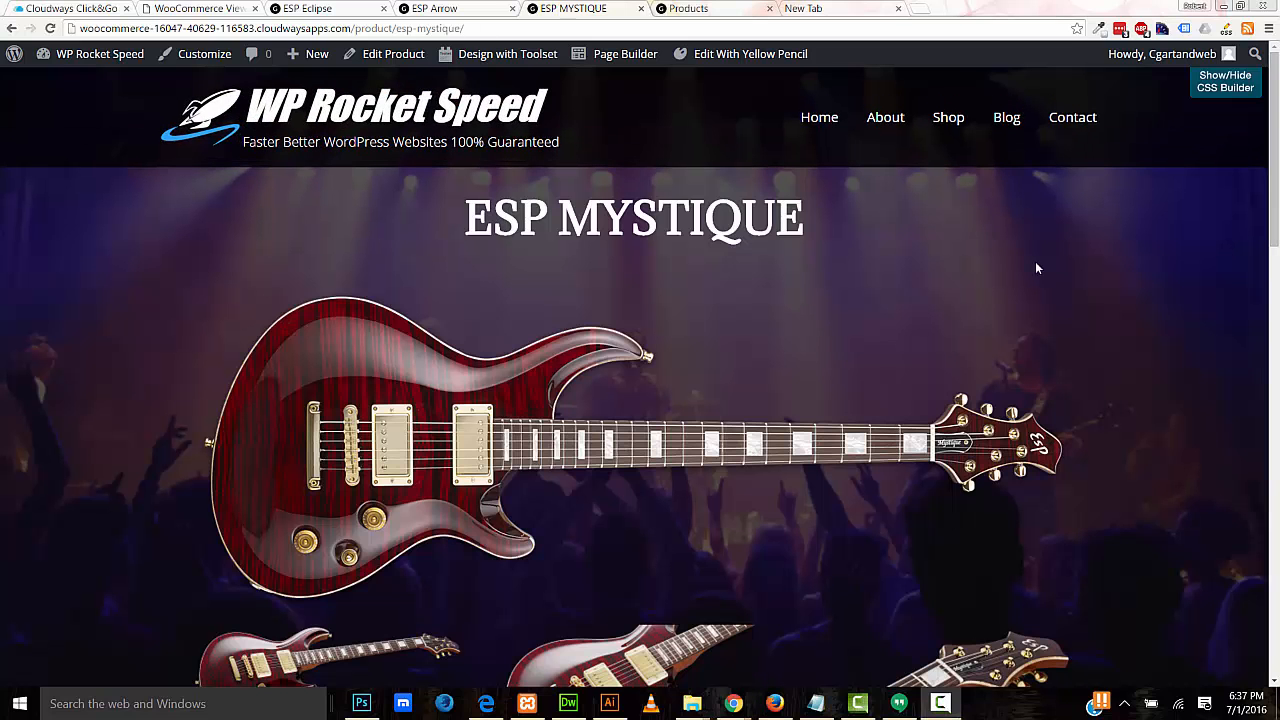
left_click(700, 10)
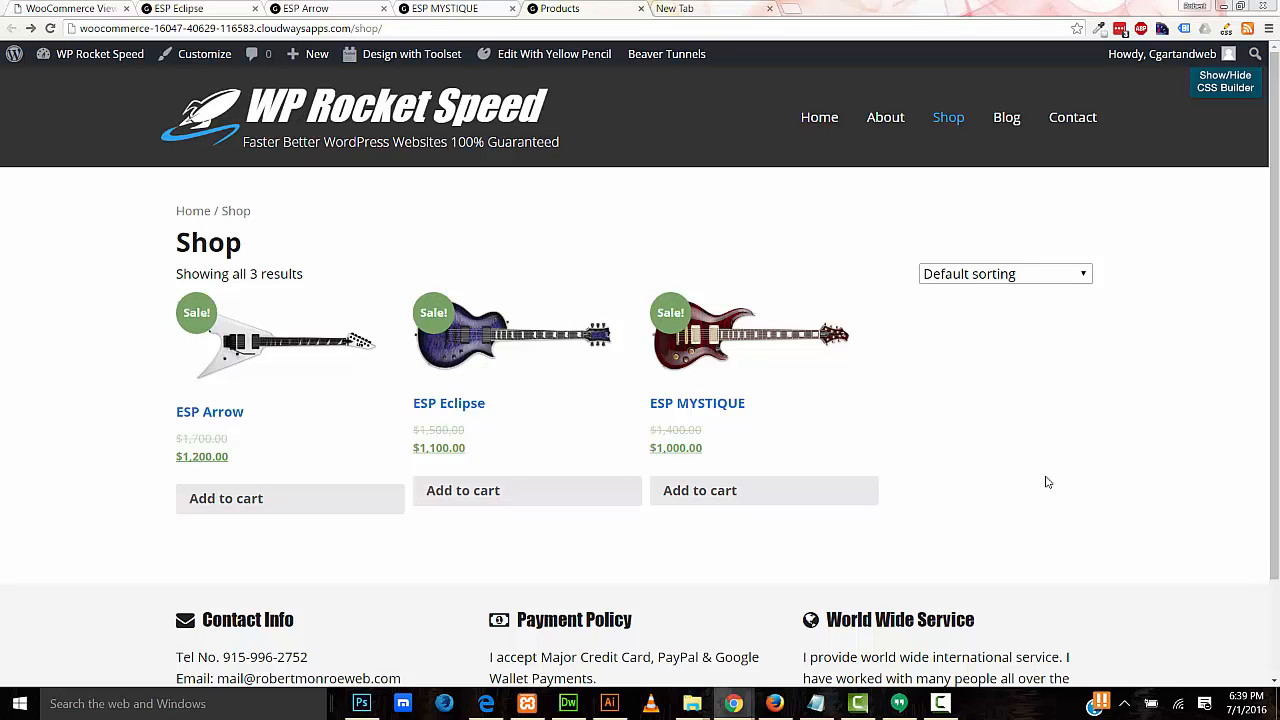
Step: Switch WooCommerce Views to its default product archive template, save, and go to WordPress Archives
left_click(42, 12)
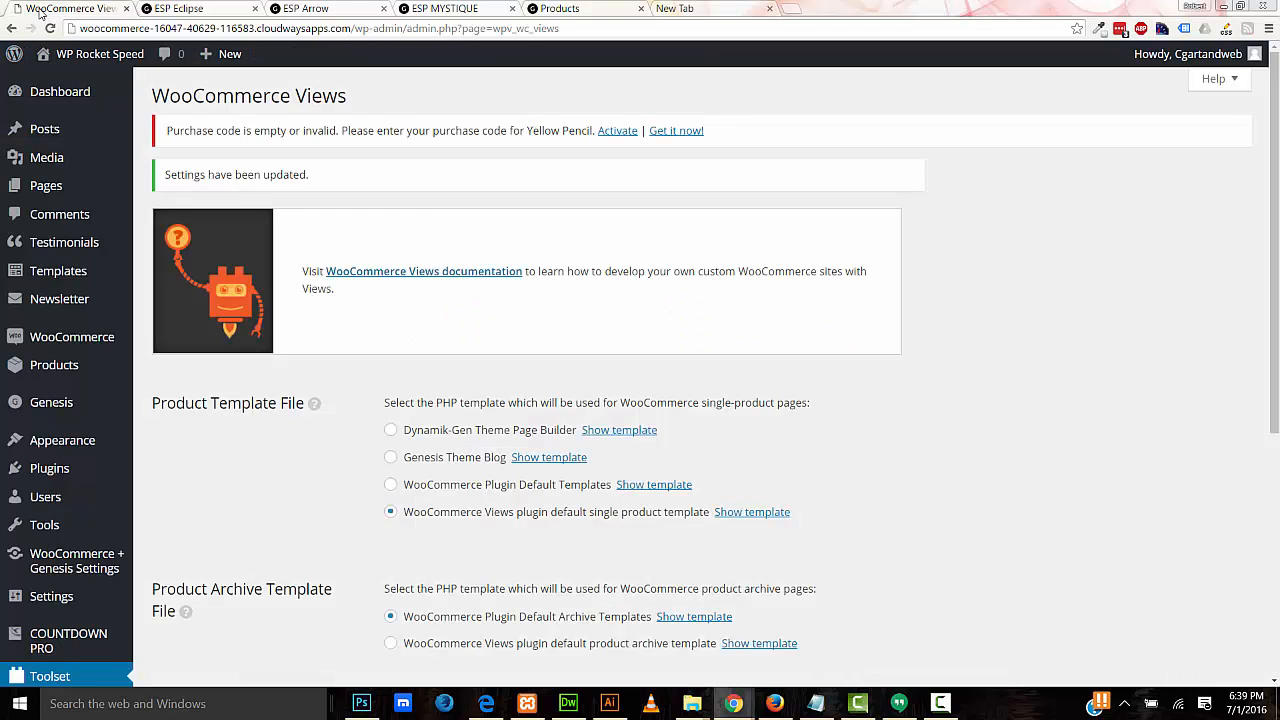
left_click_drag(1276, 326, 1276, 496)
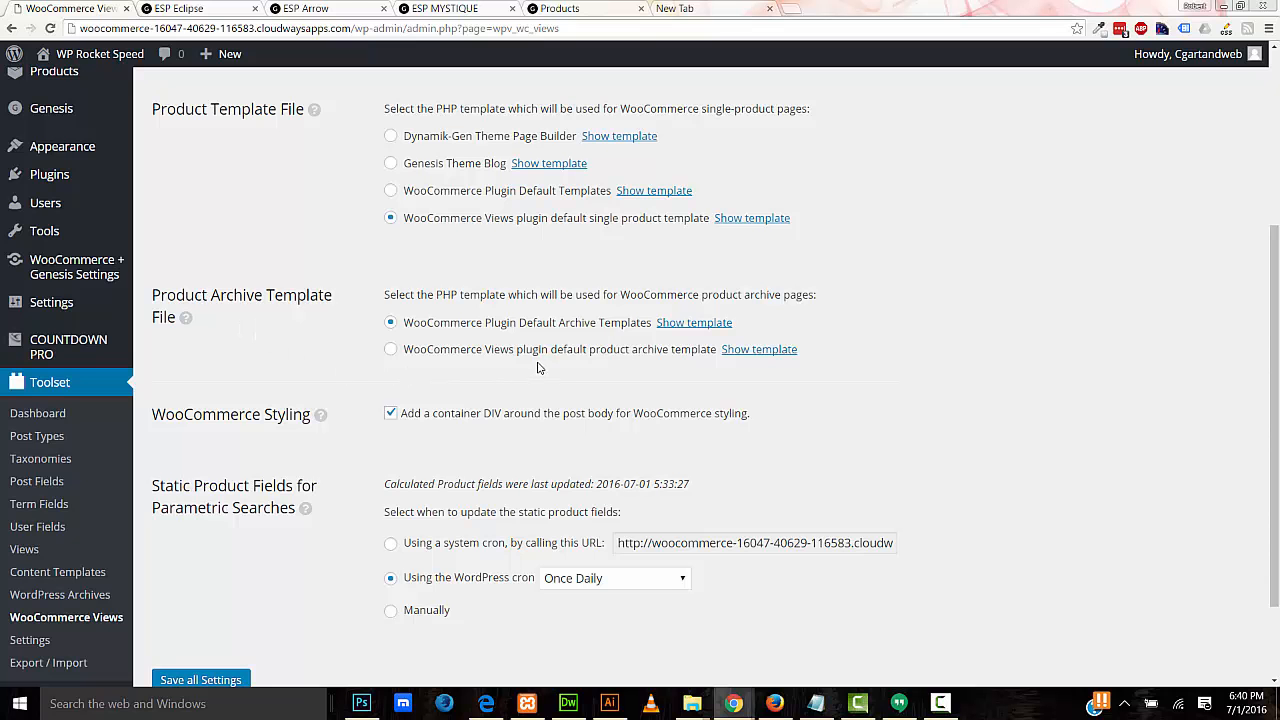
left_click(572, 355)
scroll(371, 384, "down", 1)
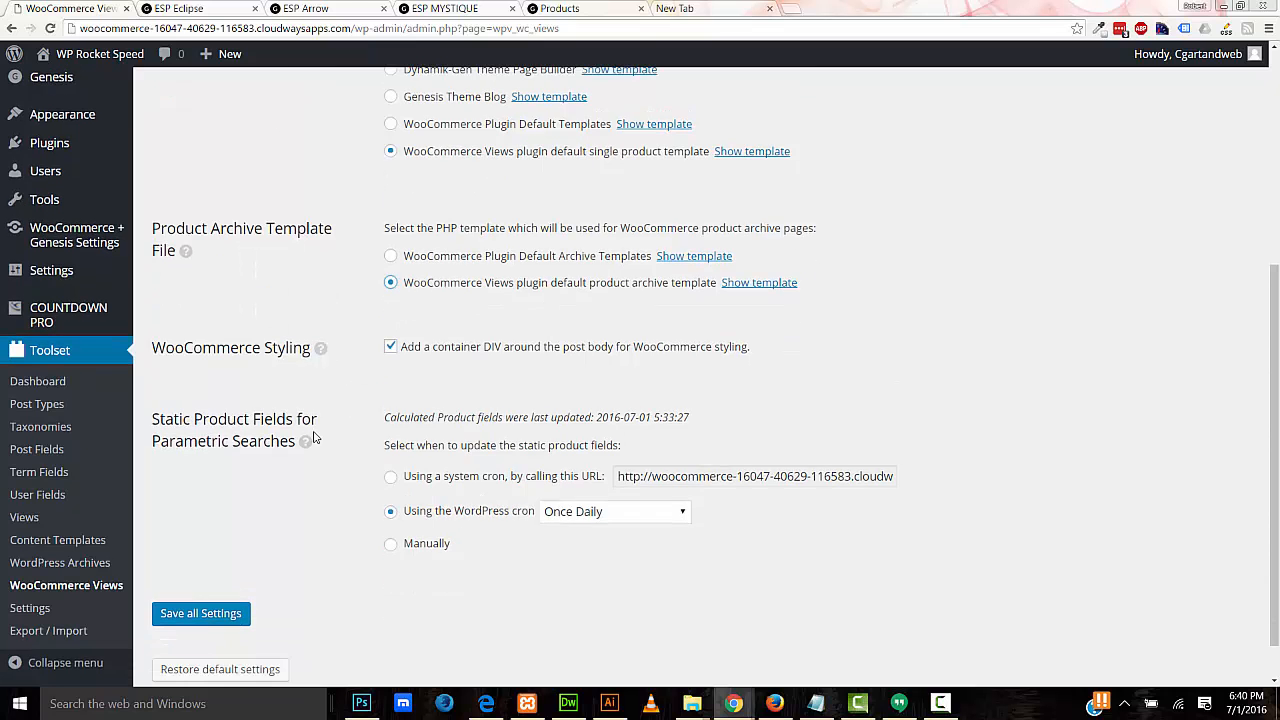
left_click(197, 613)
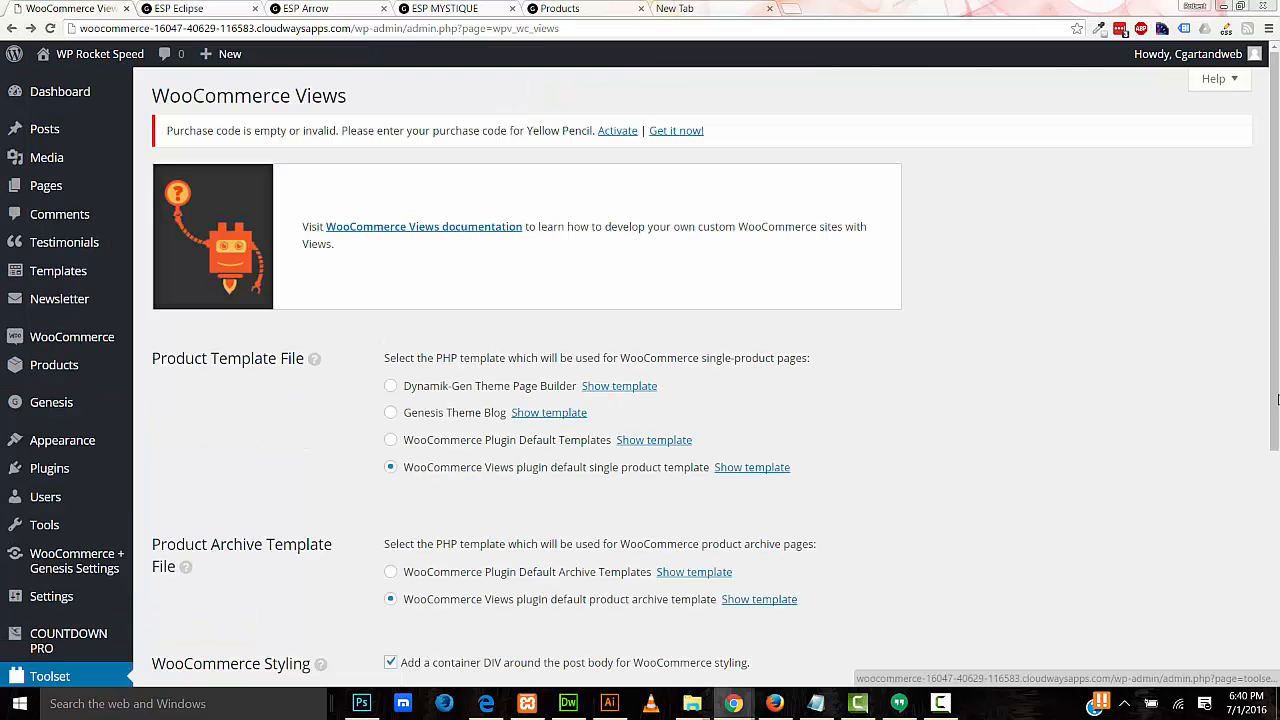
left_click_drag(1273, 360, 1277, 598)
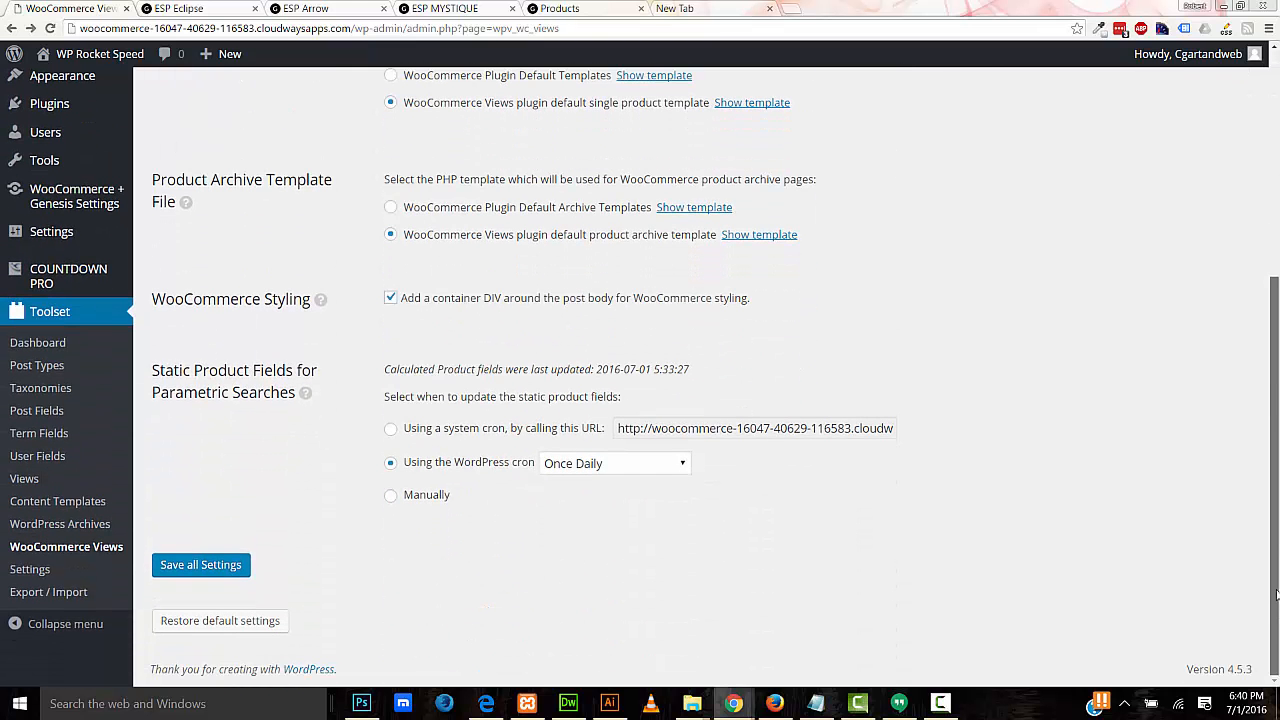
left_click(102, 522)
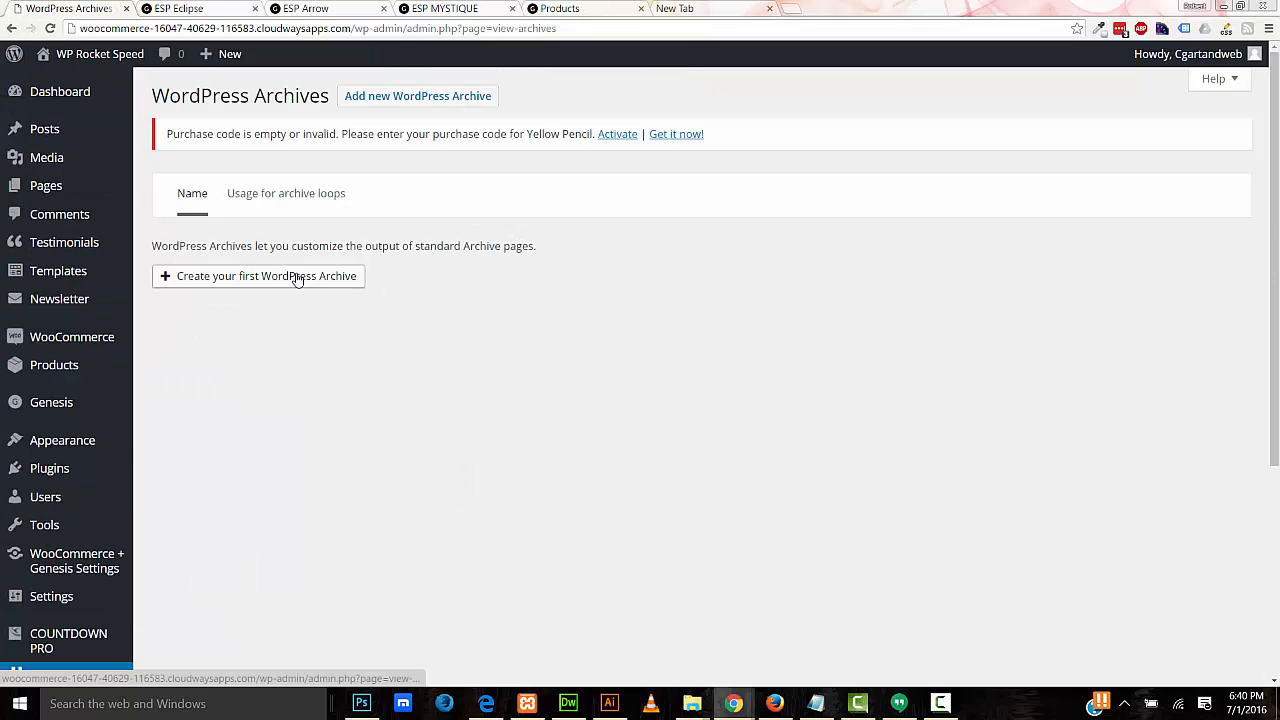
Step: Create the WordPress Archive 'Custom Woocommerce Shop' for the Products and Product Categories archives
left_click(294, 277)
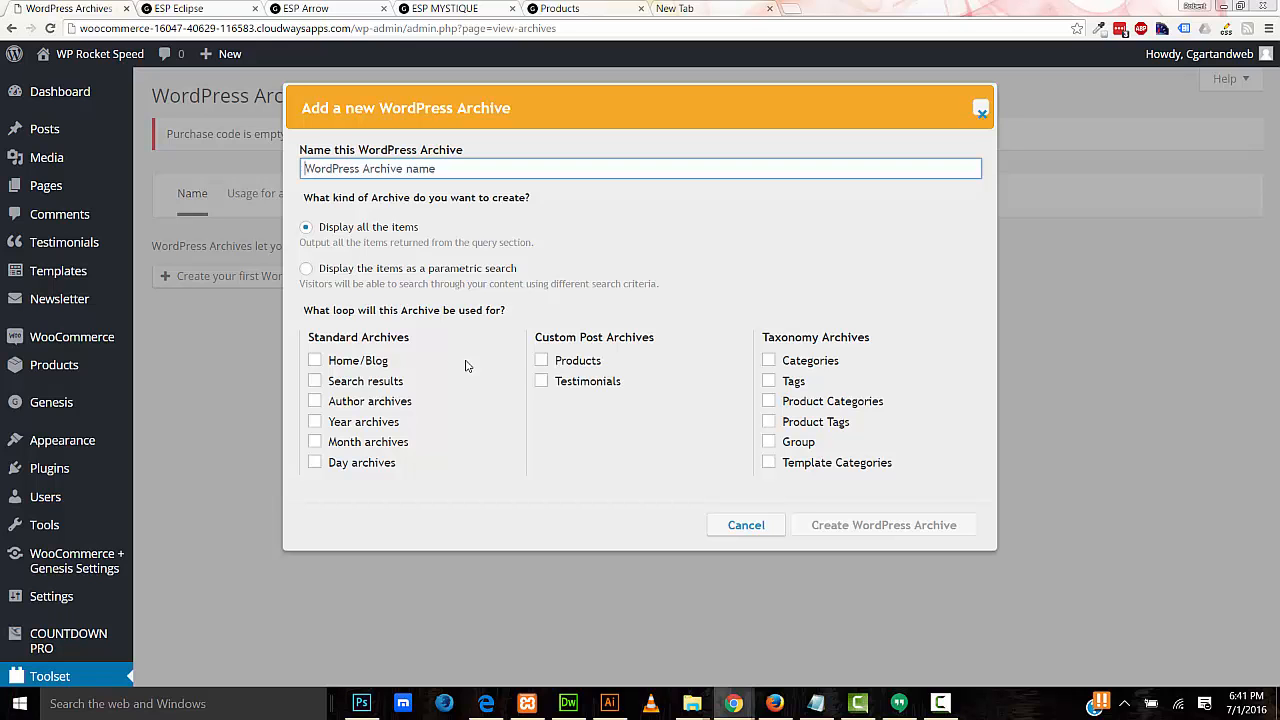
type("Custom Woocommerce Shop")
left_click(476, 340)
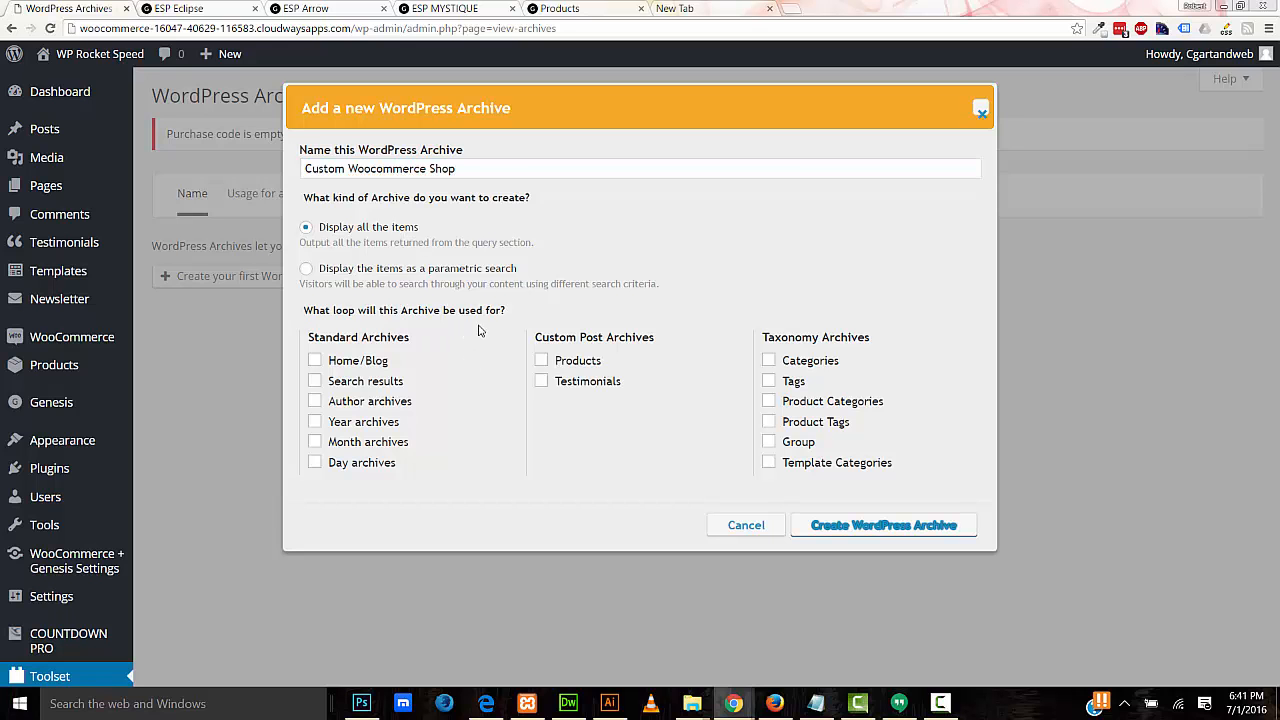
left_click(543, 361)
left_click(768, 401)
left_click(838, 525)
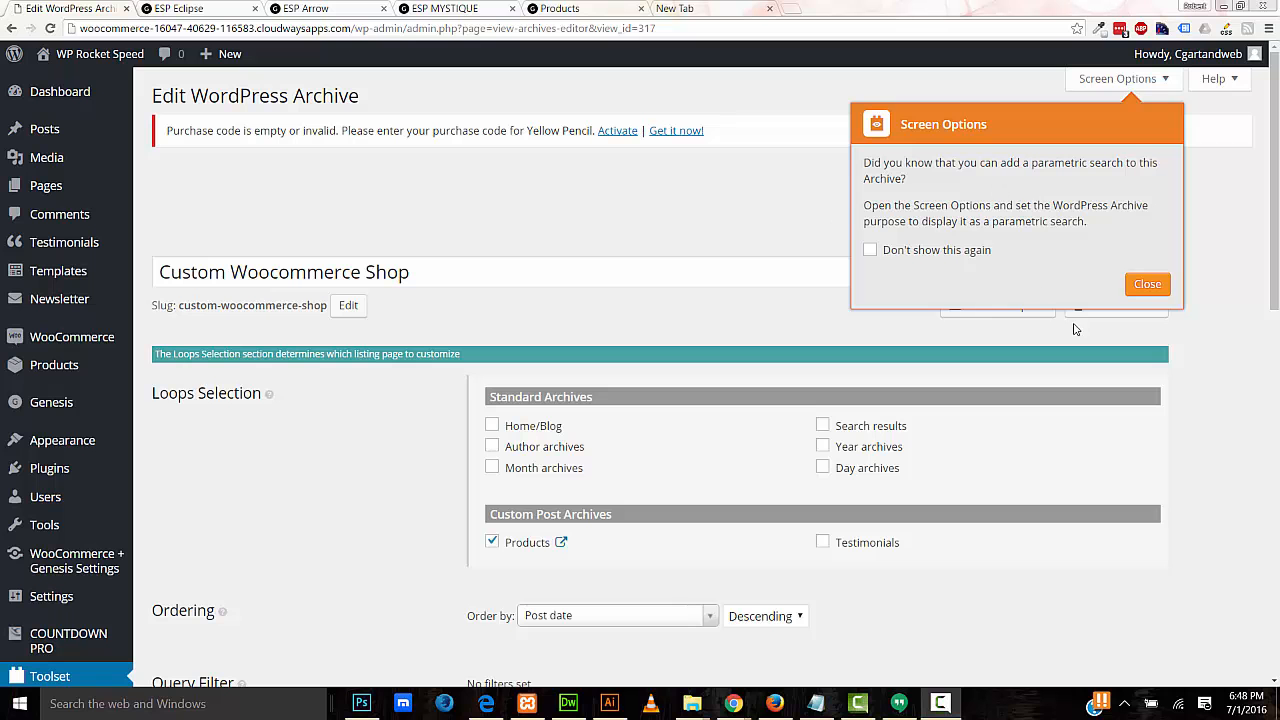
Step: Dismiss the tip and add a blank line after the opening wpv-loop tag in the Loop Output Editor
left_click(1147, 284)
left_click_drag(1276, 293, 1277, 442)
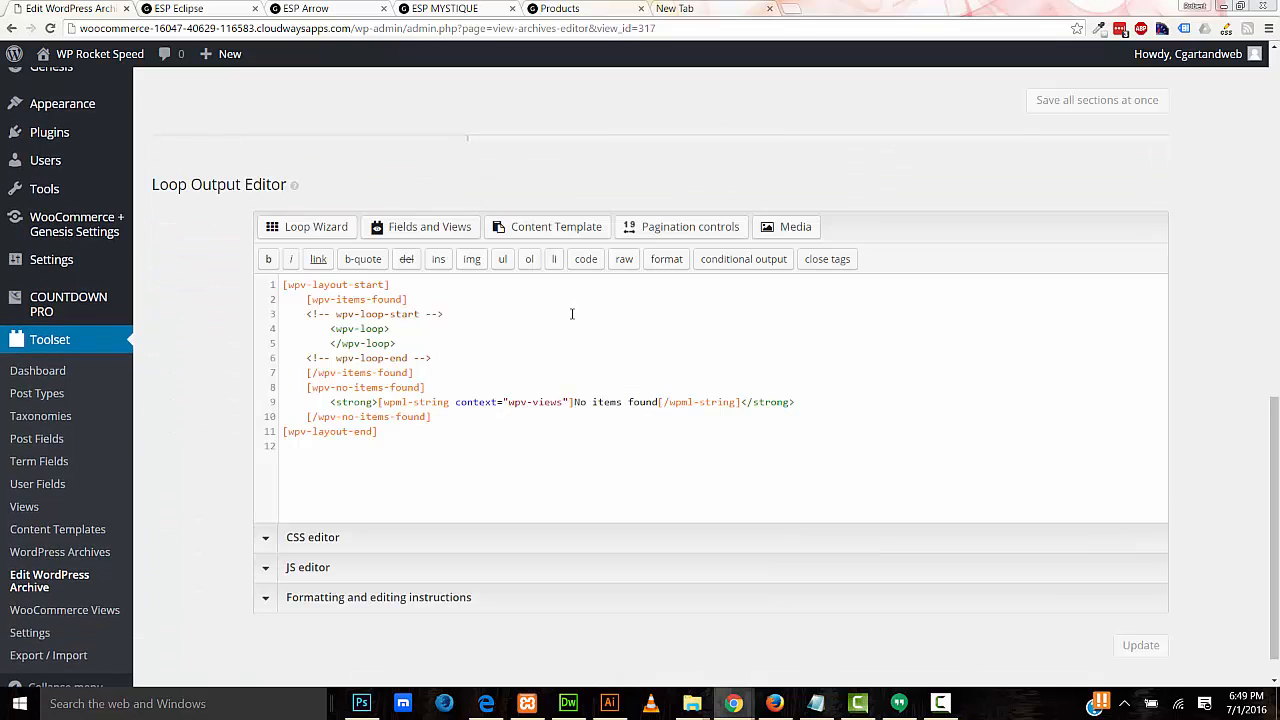
left_click_drag(333, 330, 421, 343)
left_click(406, 327)
key("Return")
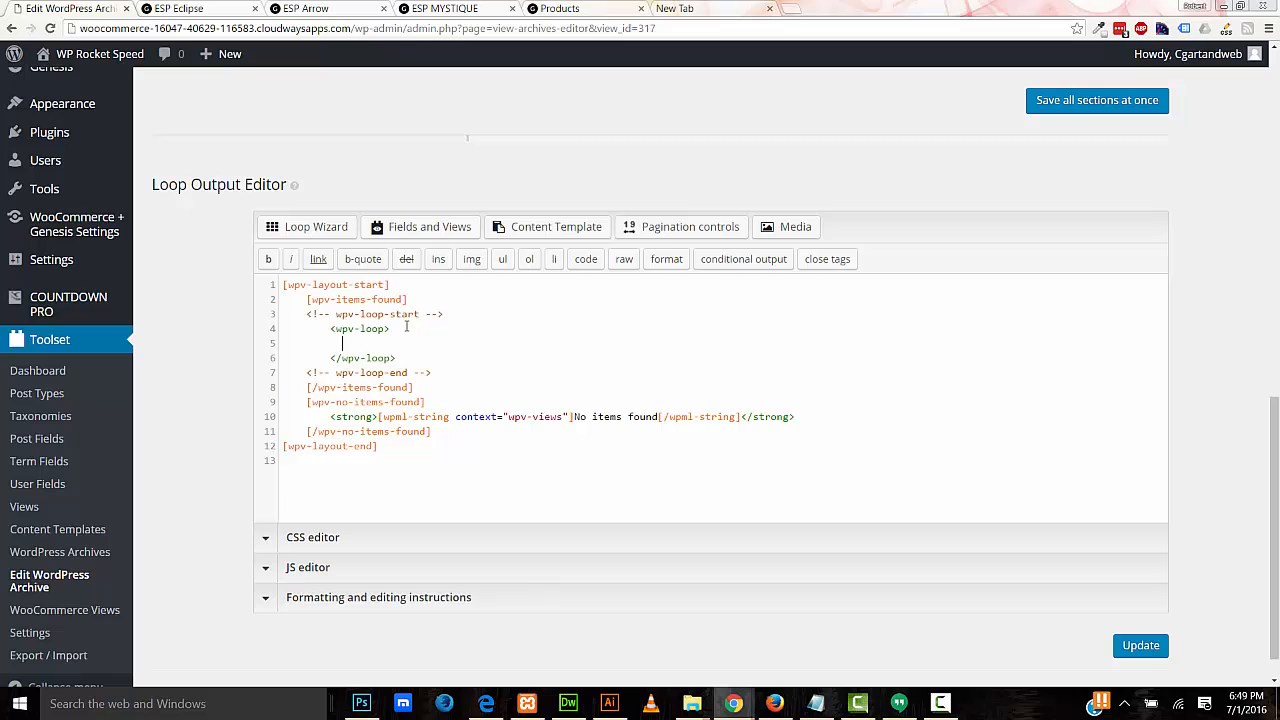
Step: Compare against the shop page, check the Fields and Views list, then start the Loop Wizard
left_click(562, 10)
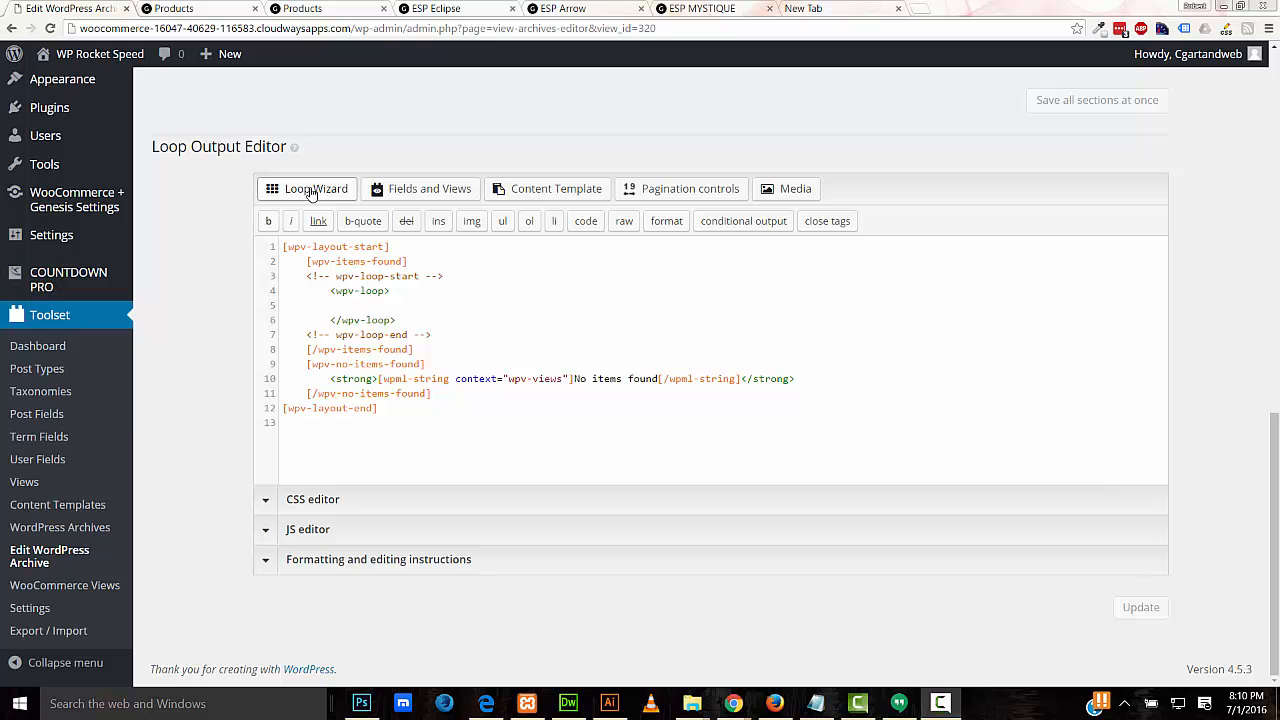
left_click(443, 191)
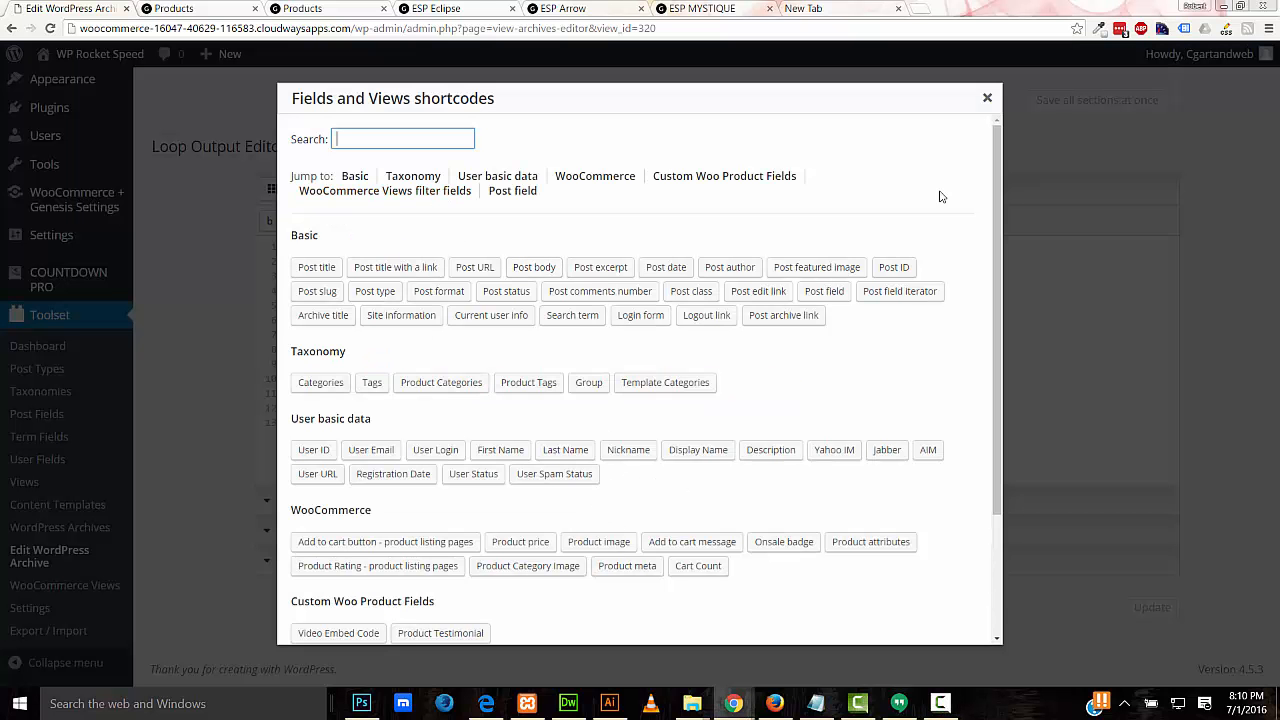
left_click(985, 100)
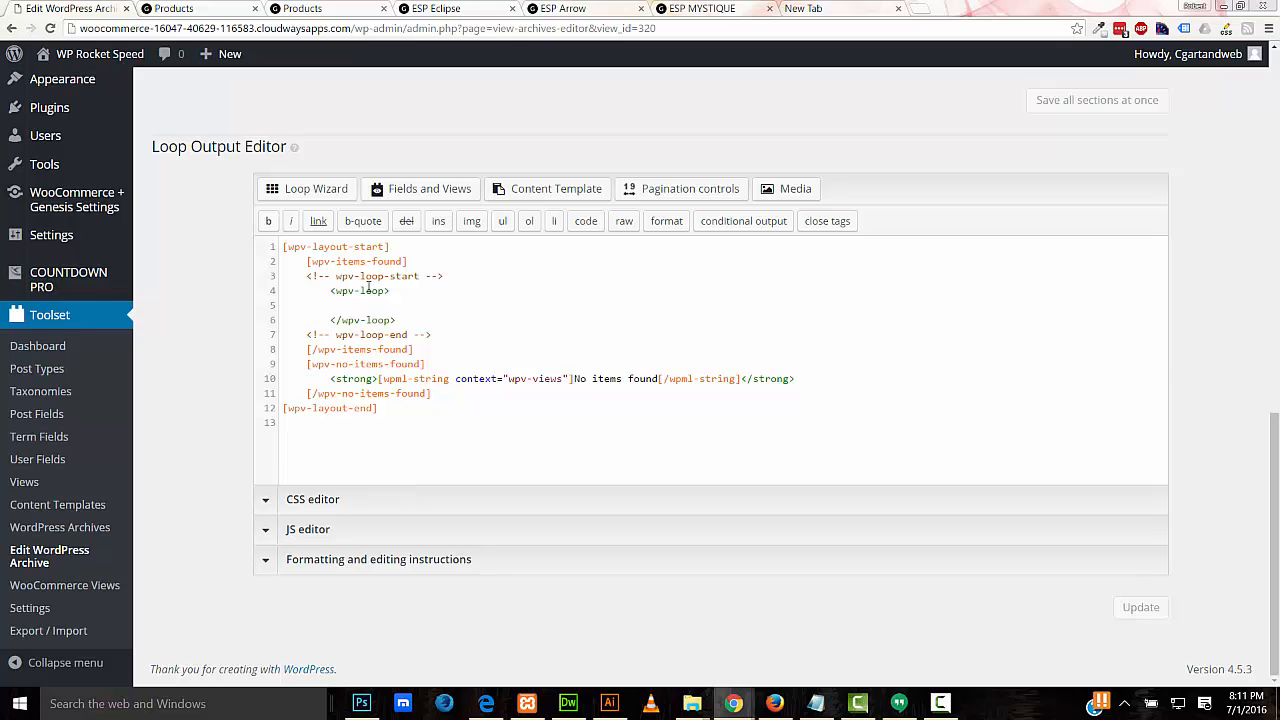
left_click(318, 190)
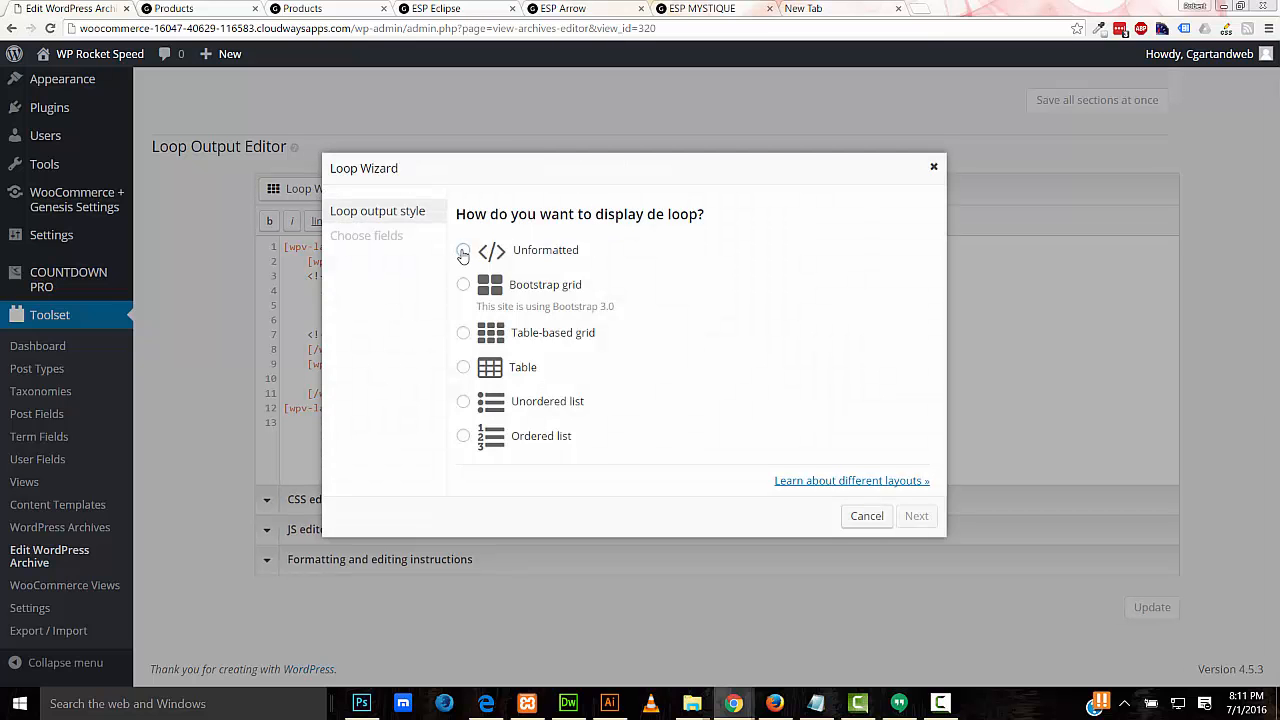
left_click(463, 251)
left_click(917, 516)
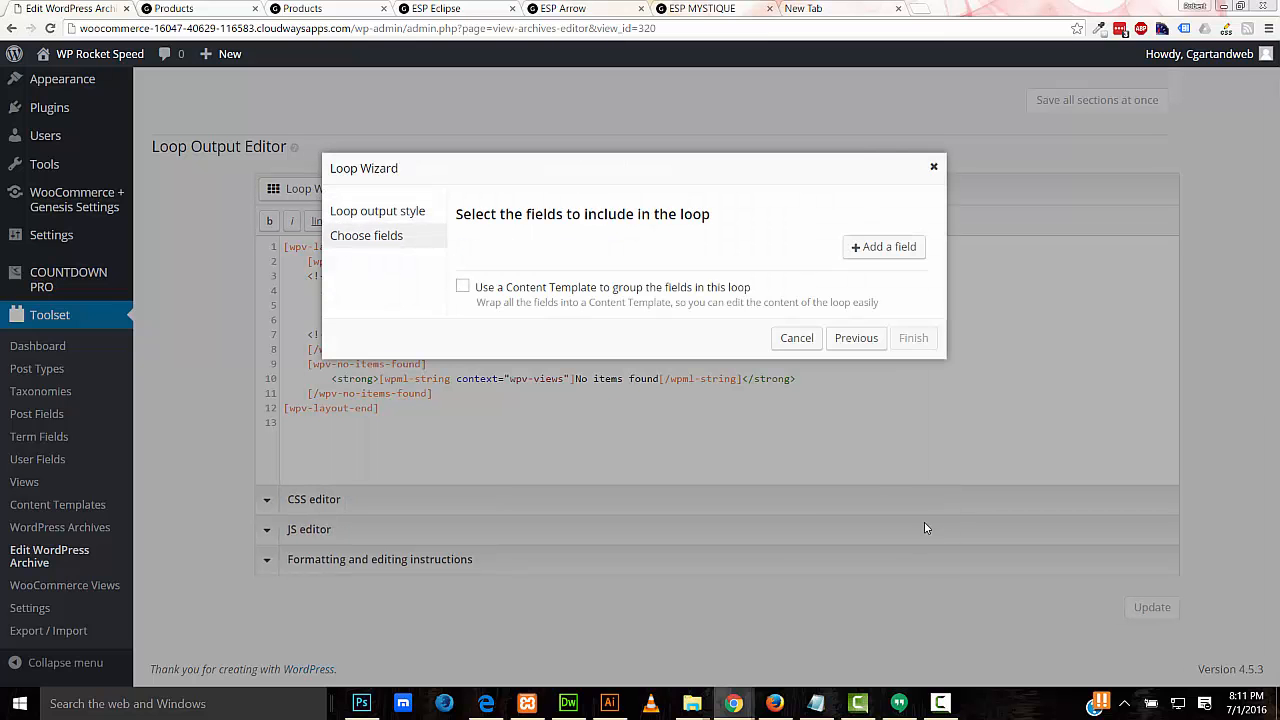
left_click(858, 257)
left_click(758, 253)
left_click(667, 338)
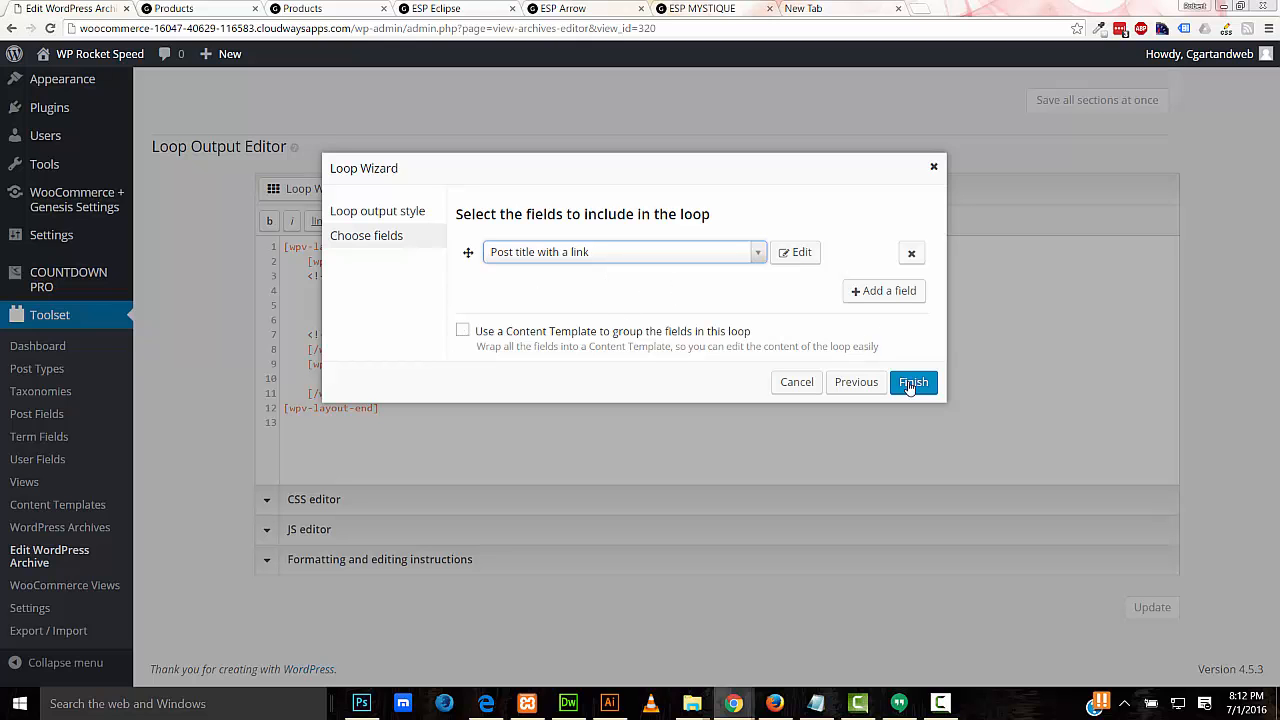
left_click(797, 382)
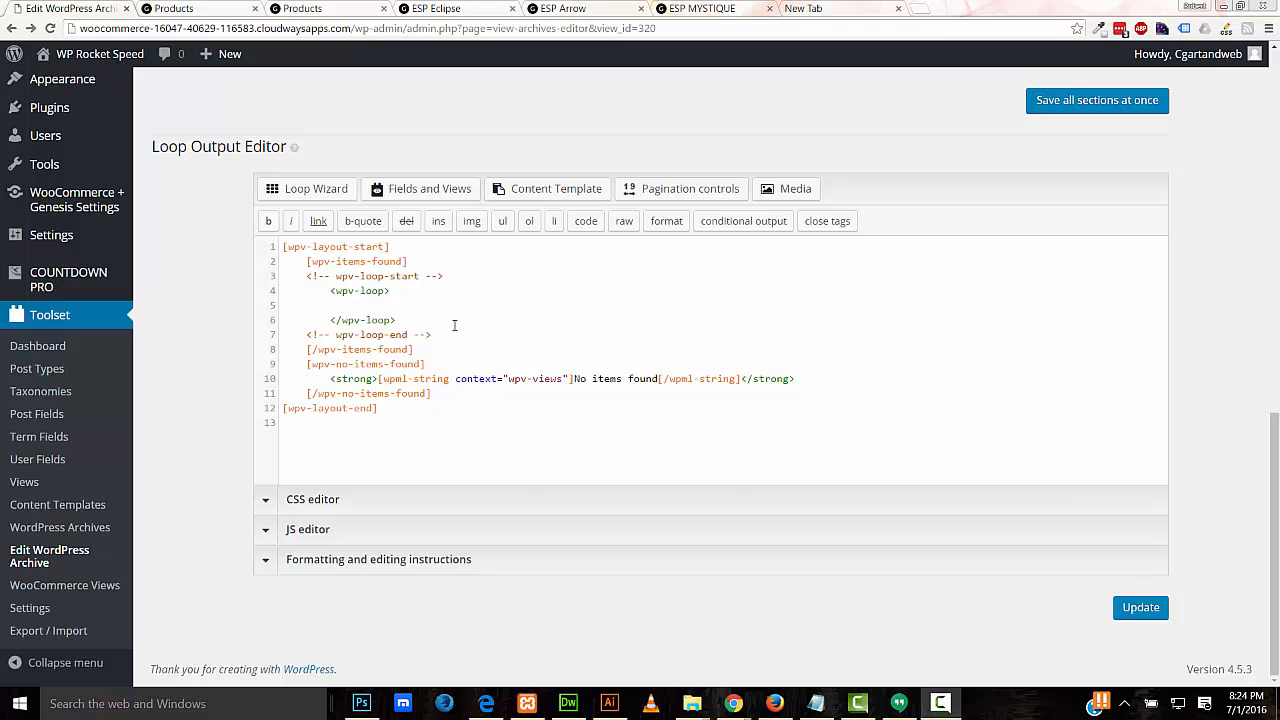
Step: Create and assign a new 'Custom Woo Shop' content template inside the loop, then save all sections
left_click(343, 306)
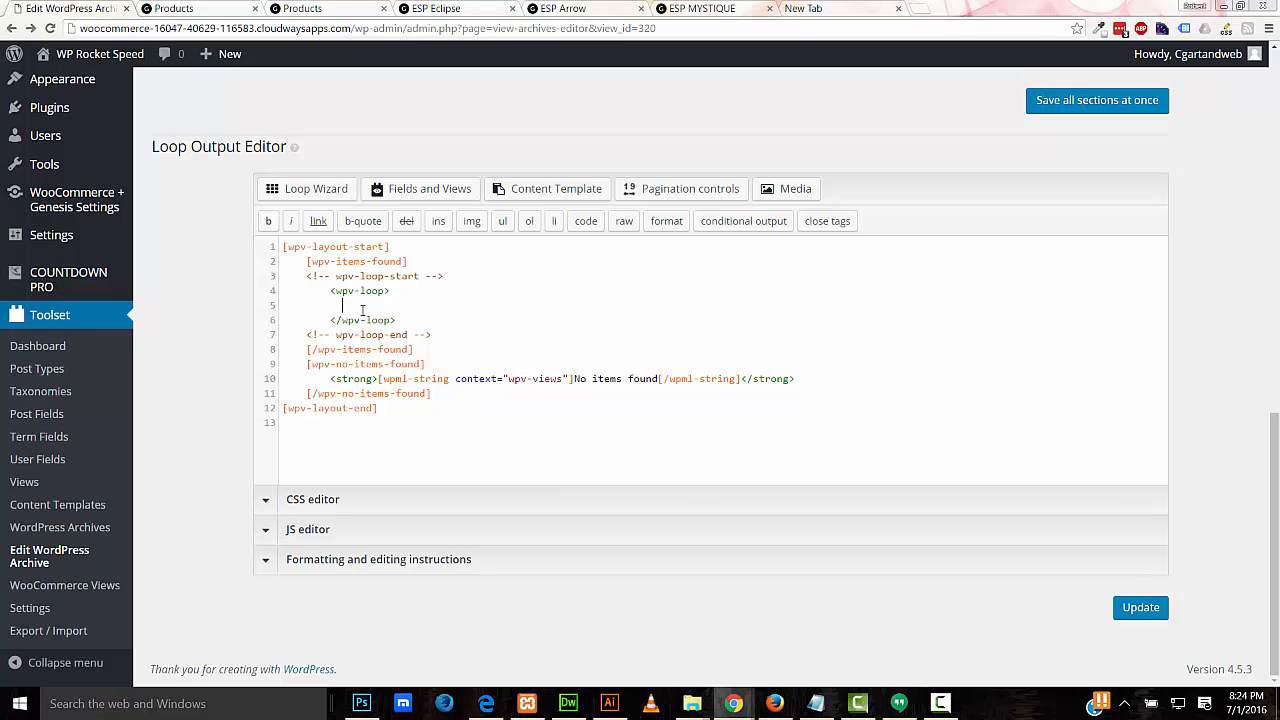
left_click(557, 189)
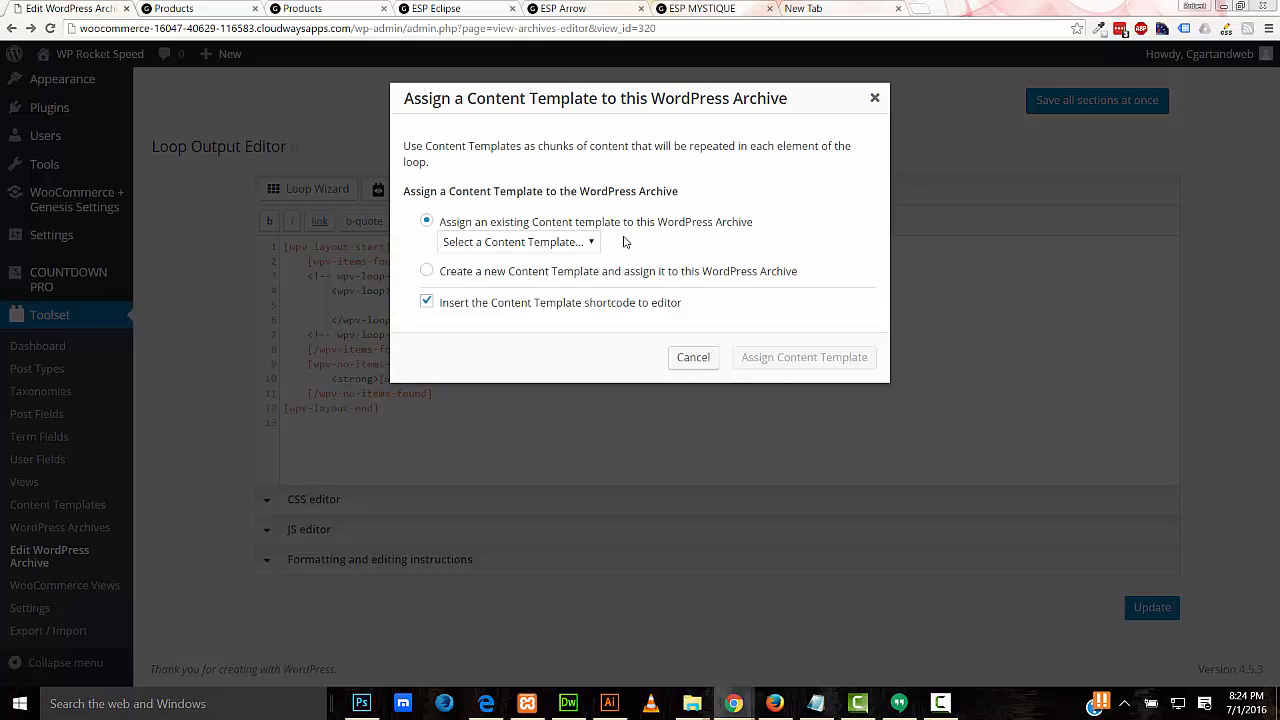
left_click(427, 271)
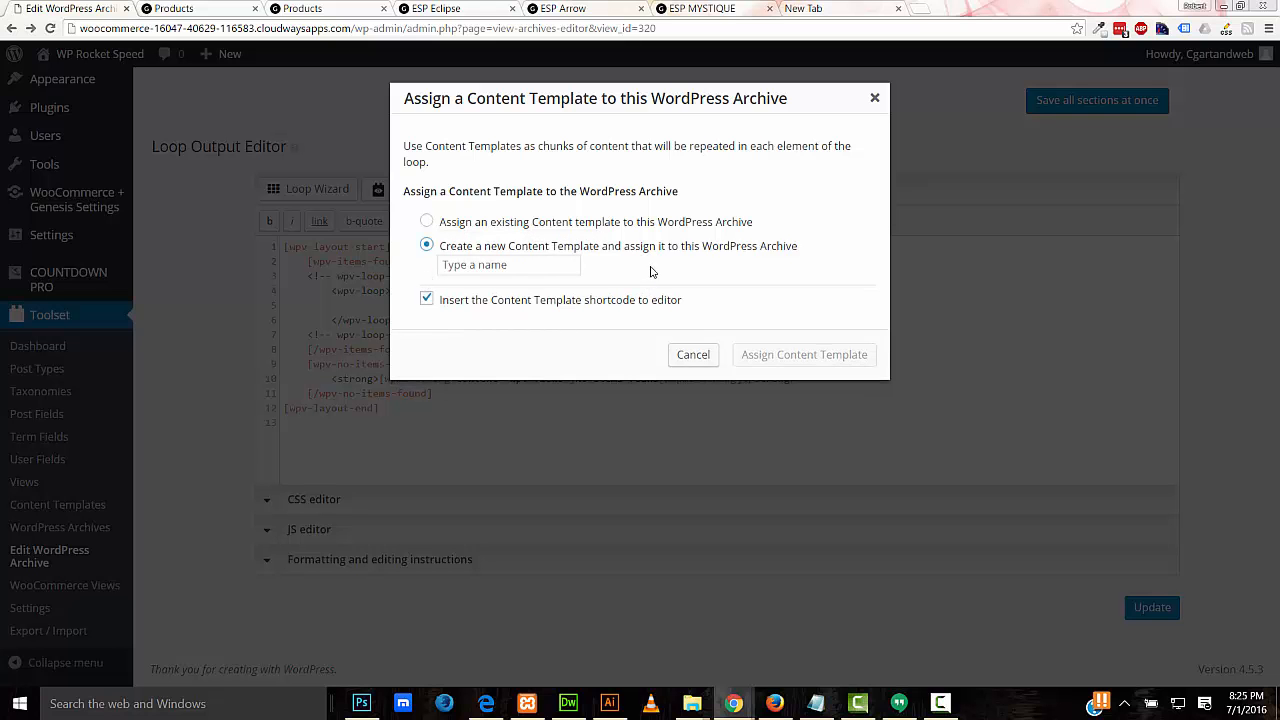
left_click(481, 265)
right_click(481, 265)
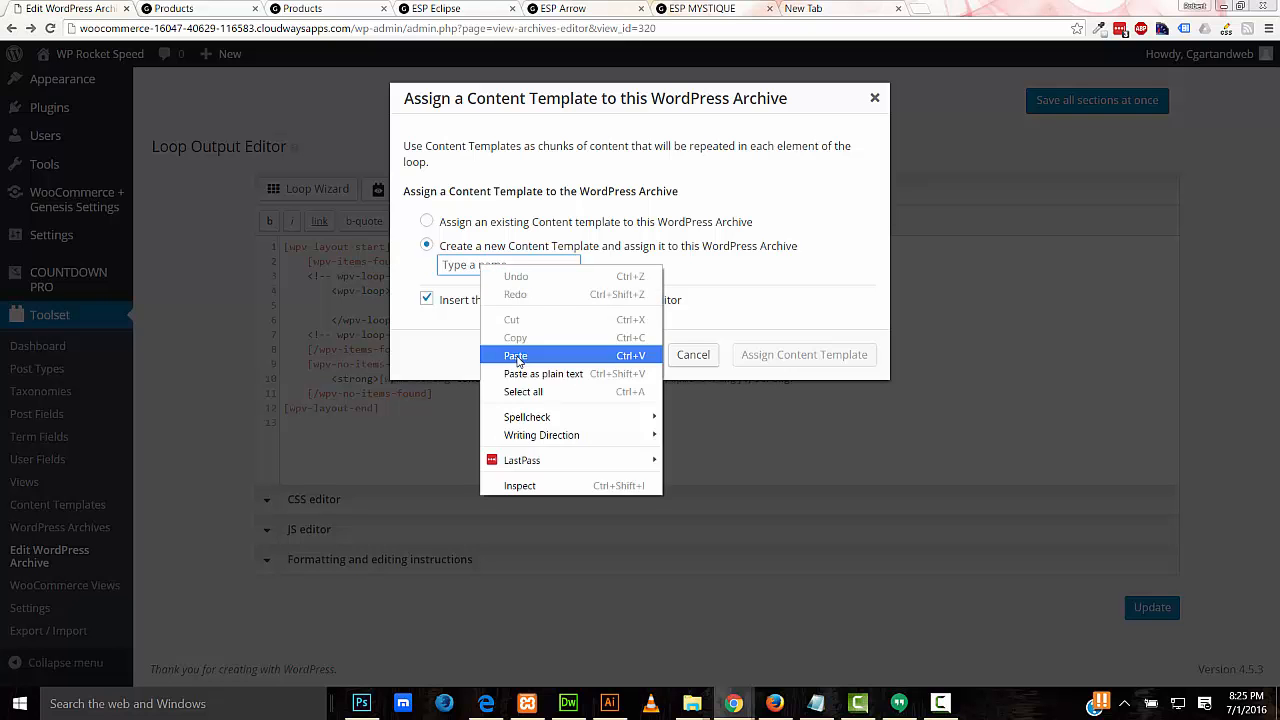
left_click(516, 356)
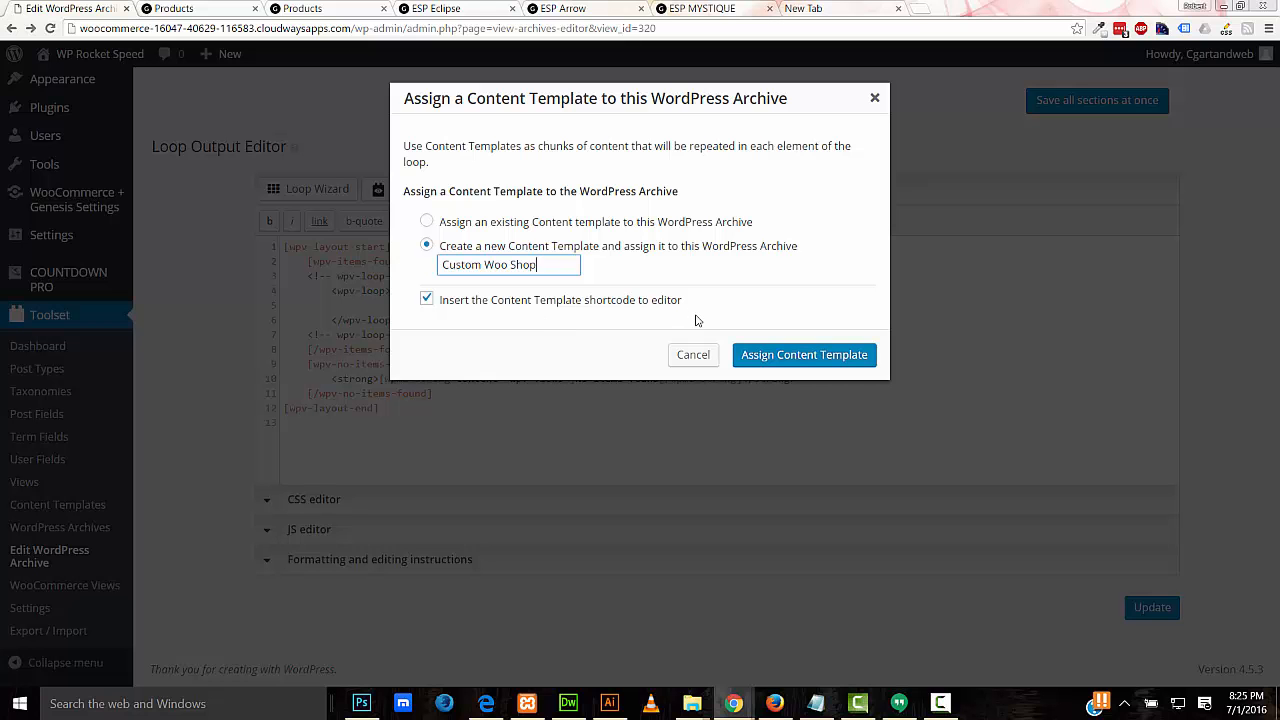
left_click(775, 356)
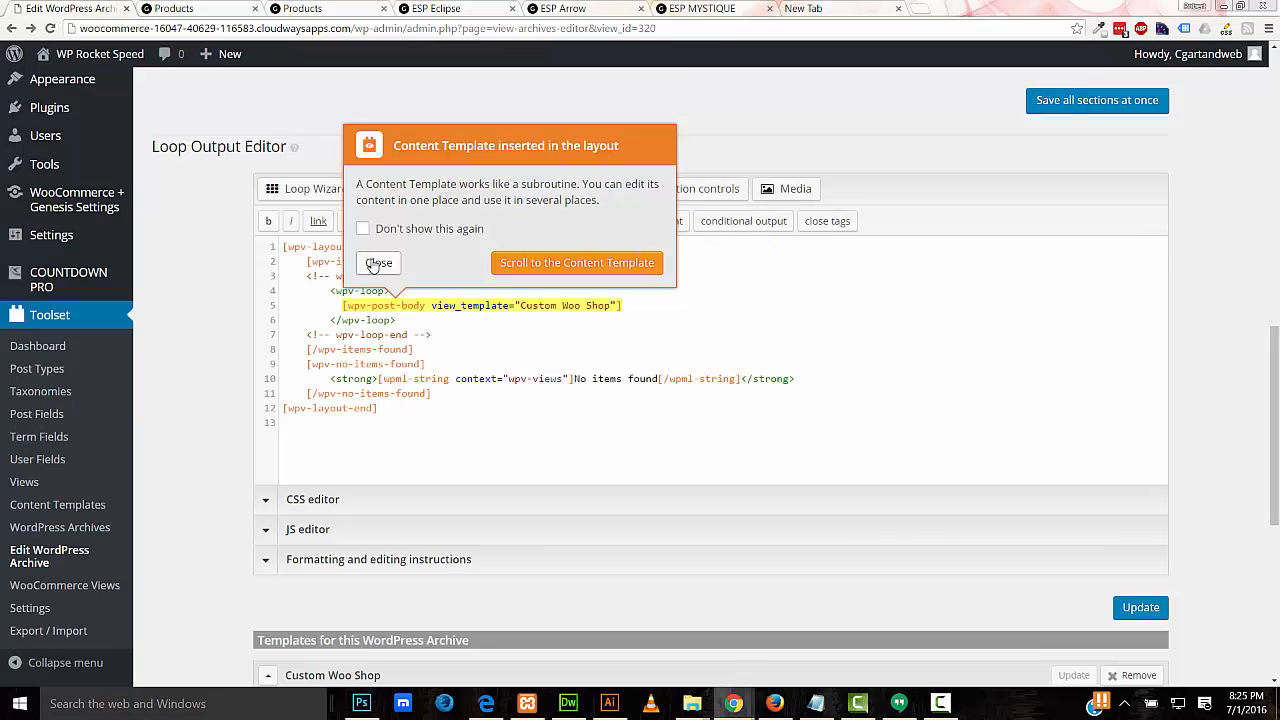
left_click(379, 262)
left_click(1070, 95)
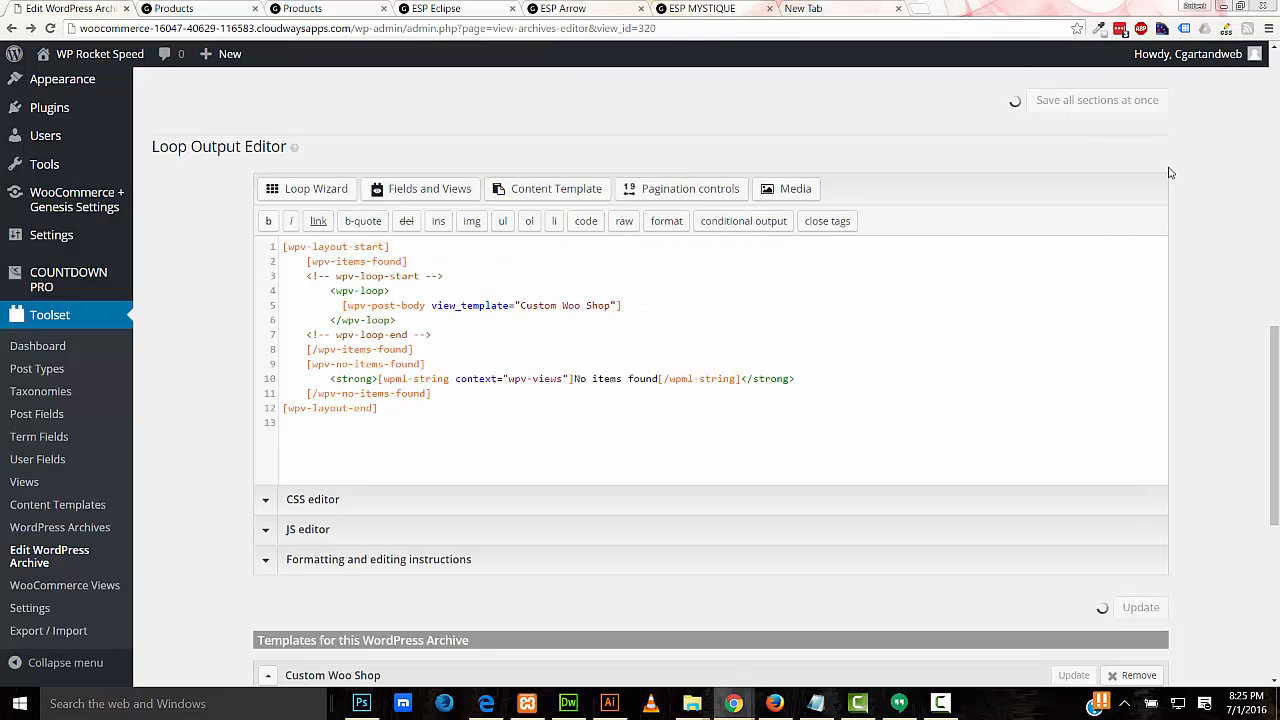
Step: Open the Custom Woo Shop content template from the Toolset dashboard
left_click_drag(1273, 353, 1273, 498)
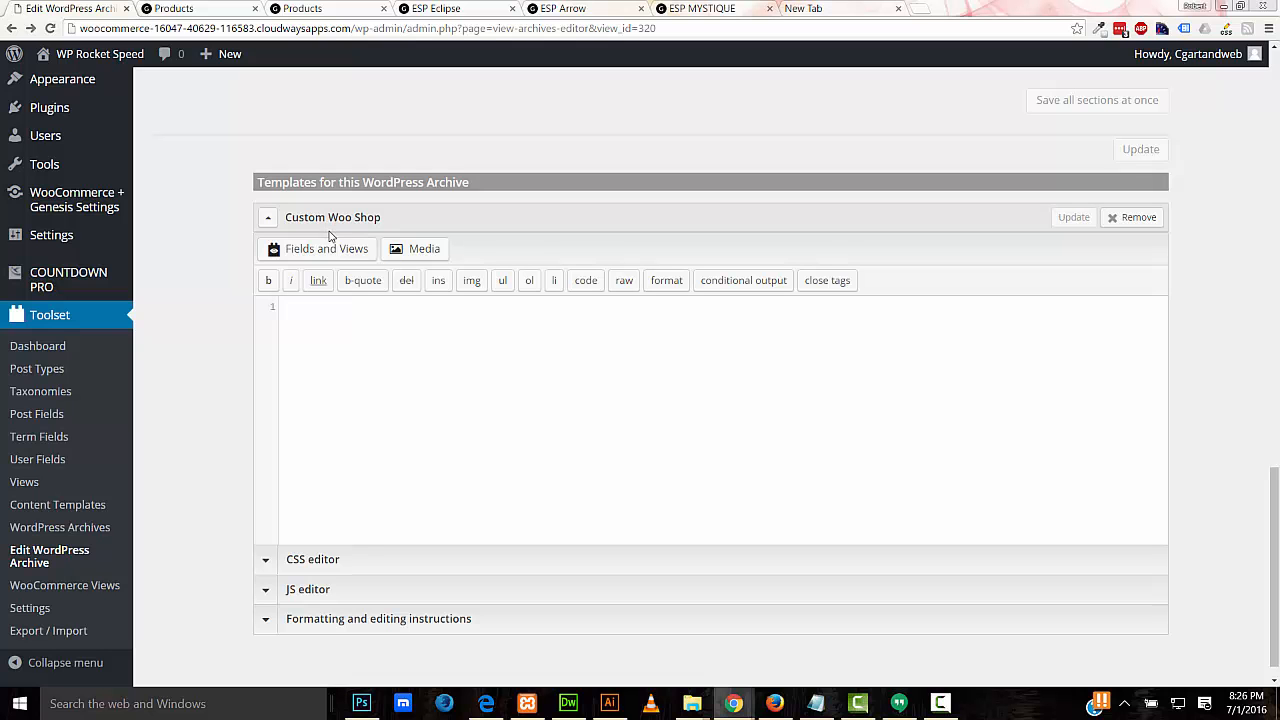
left_click_drag(1274, 503, 1274, 336)
left_click(69, 671)
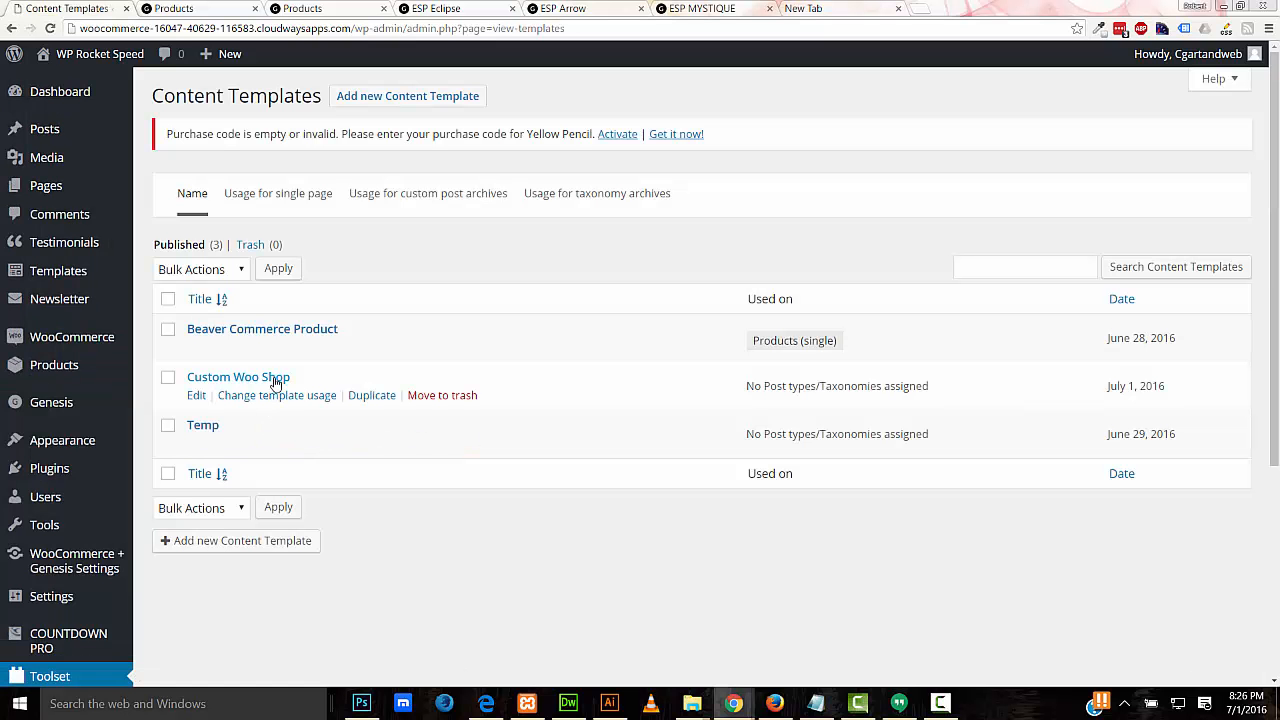
left_click(194, 396)
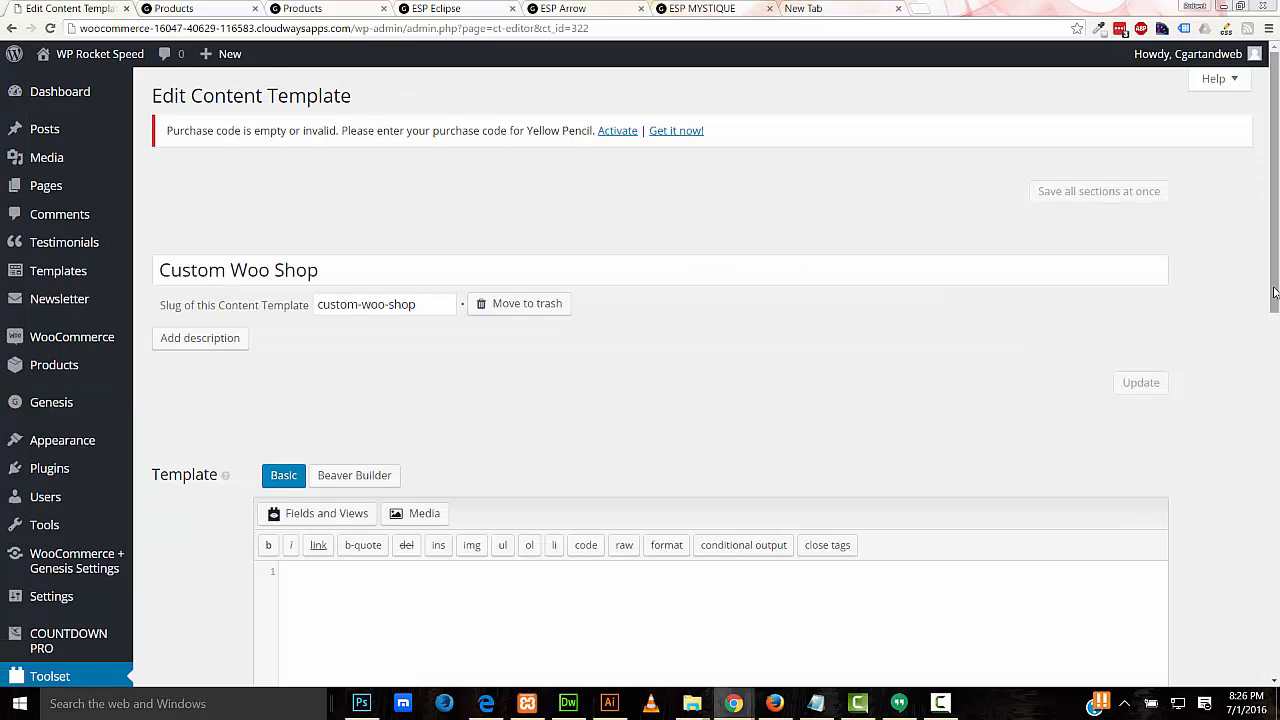
Step: Apply the template to the Products archive and Product Category archives, then update
left_click_drag(1275, 282, 1266, 595)
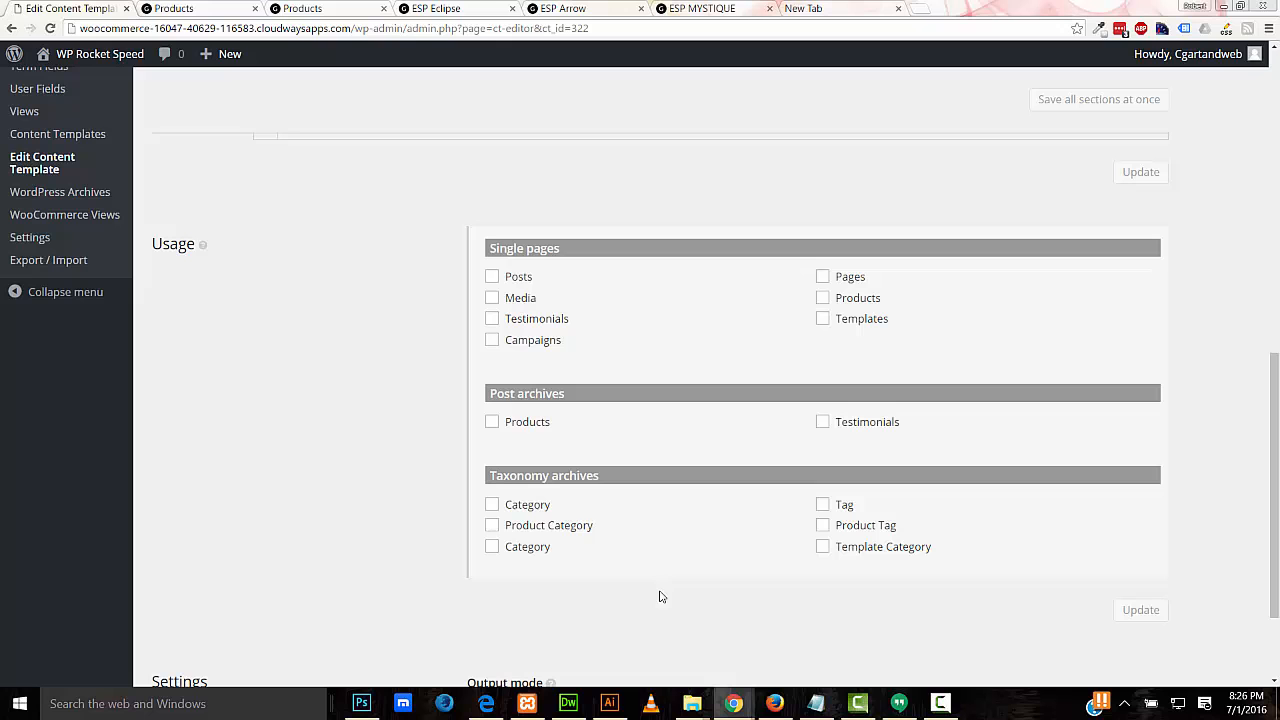
left_click(491, 422)
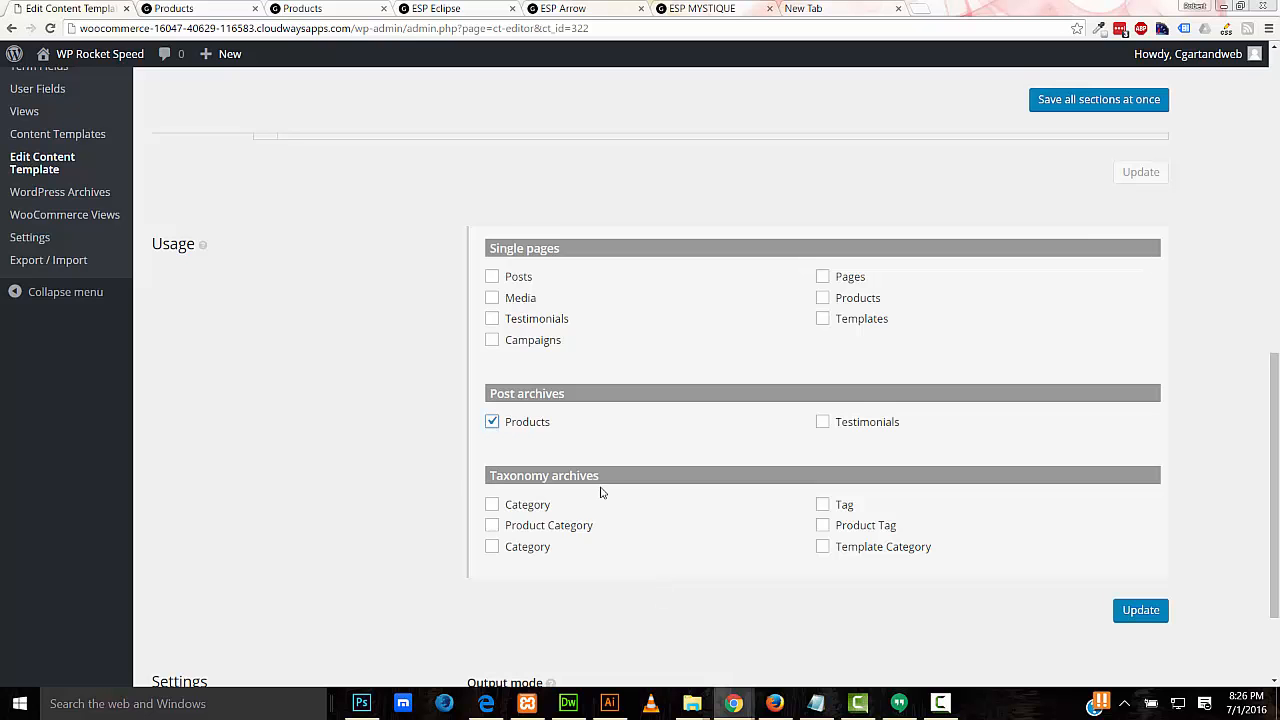
left_click(492, 527)
left_click(1139, 612)
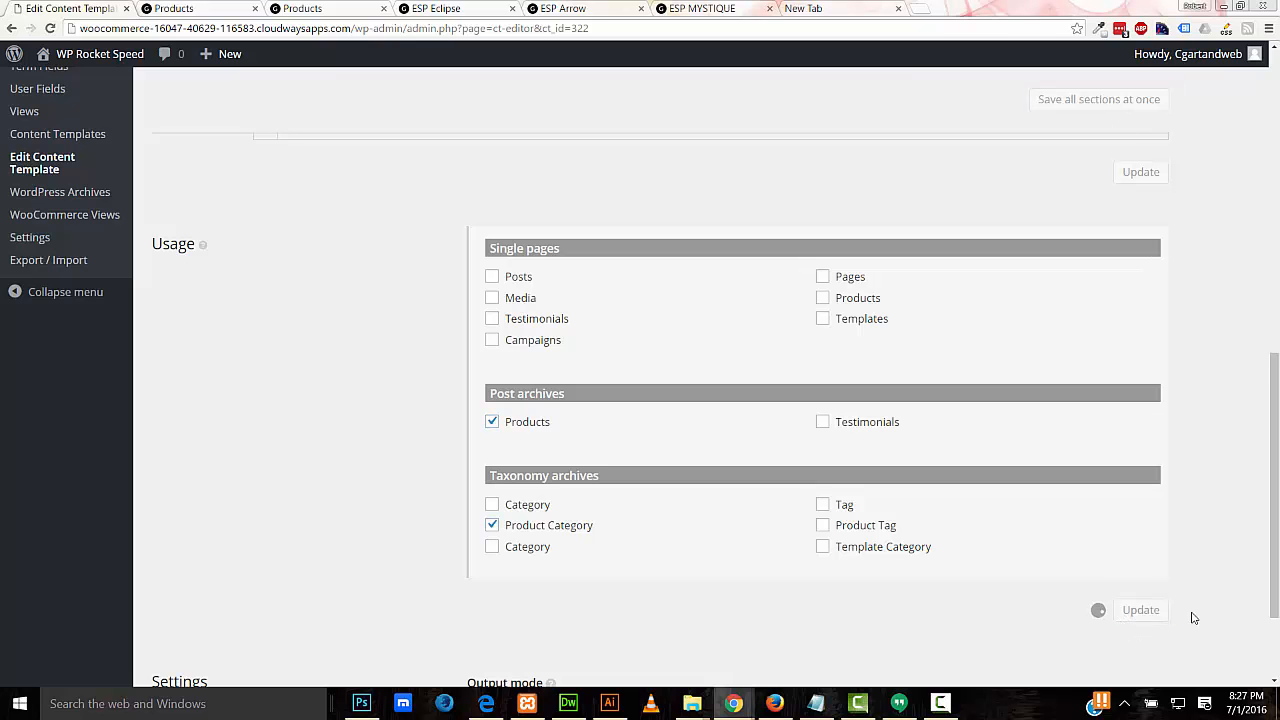
Step: Switch the template to Beaver Builder and launch it for 'Taxonomy archive Product Categories'
left_click_drag(1275, 515, 1275, 285)
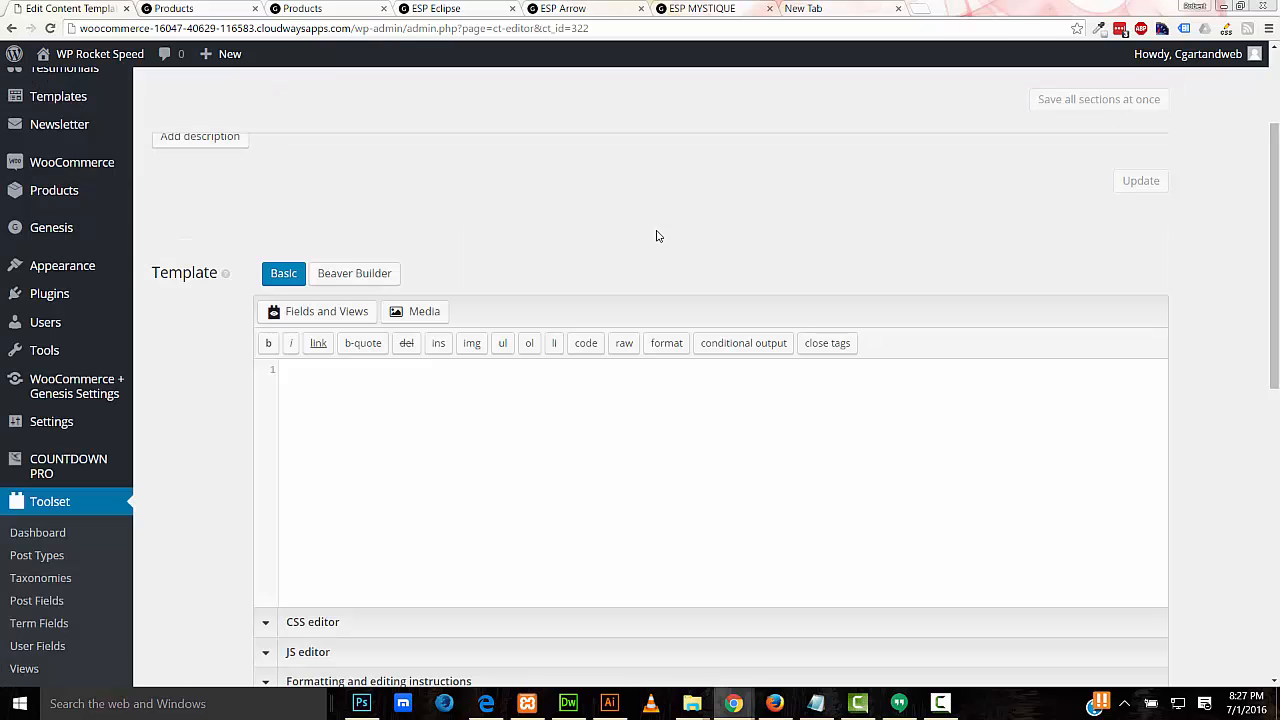
left_click(338, 280)
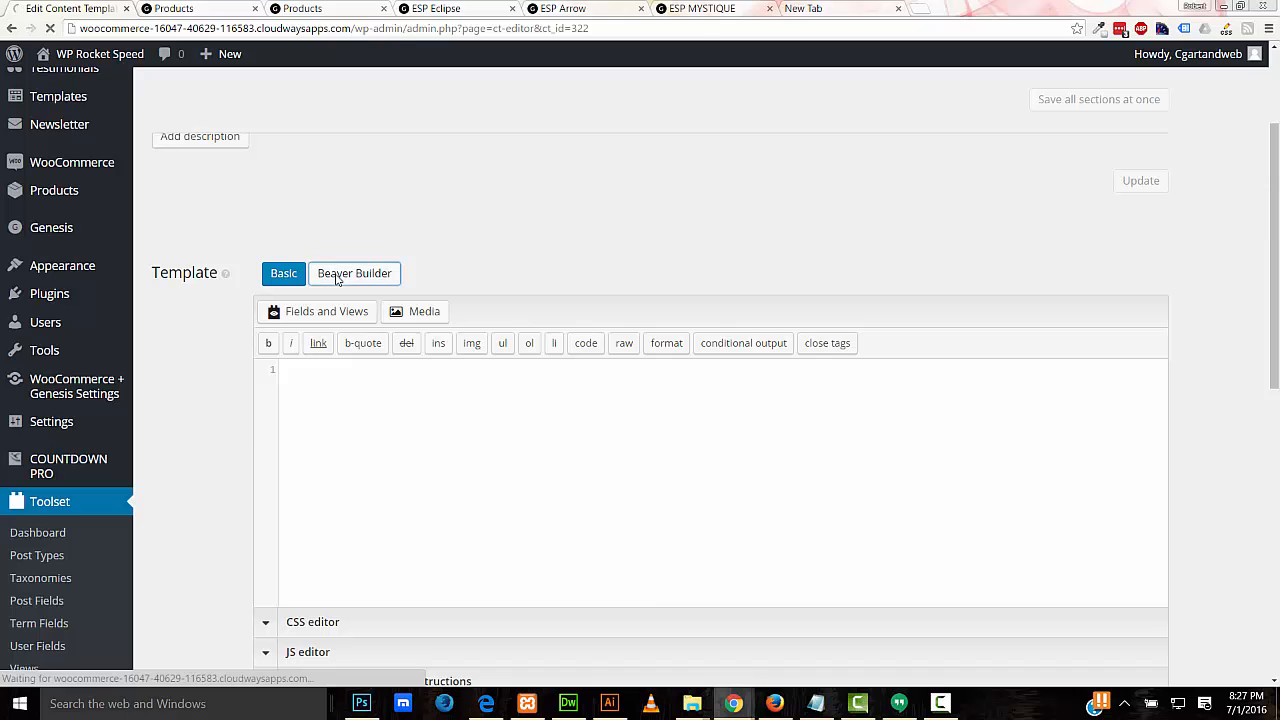
scroll(1275, 336, "down", 3)
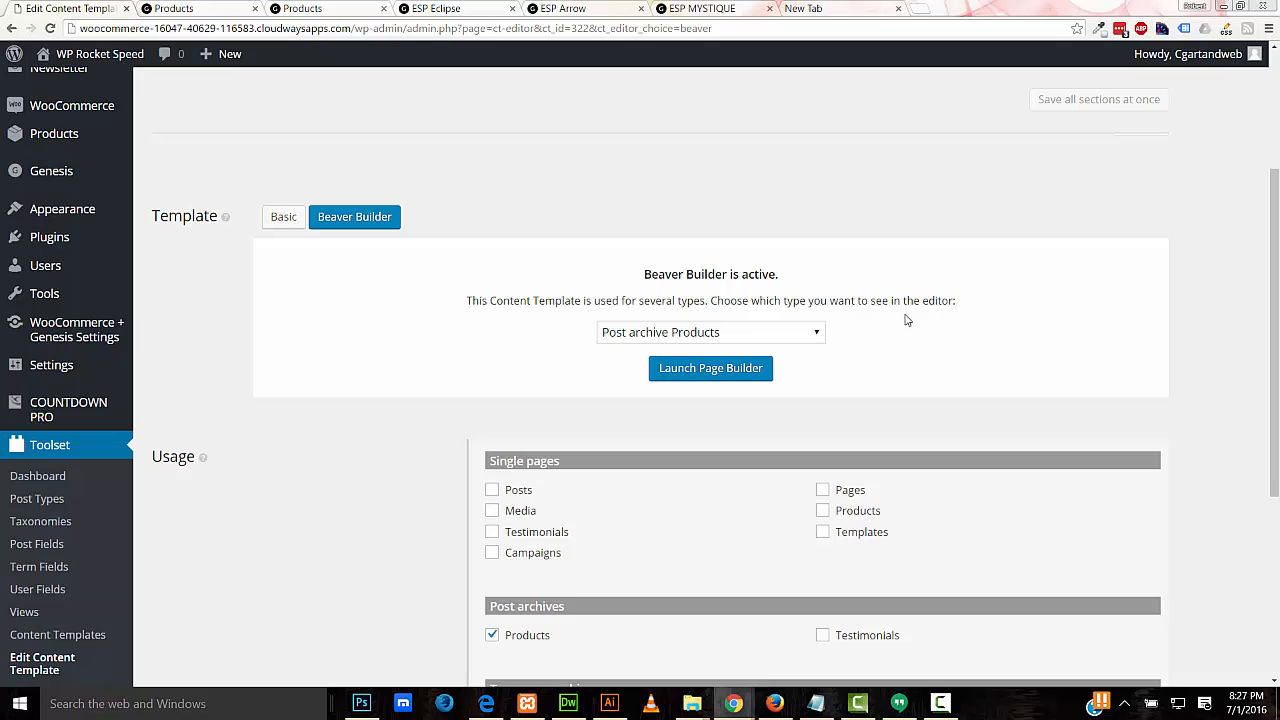
left_click(816, 334)
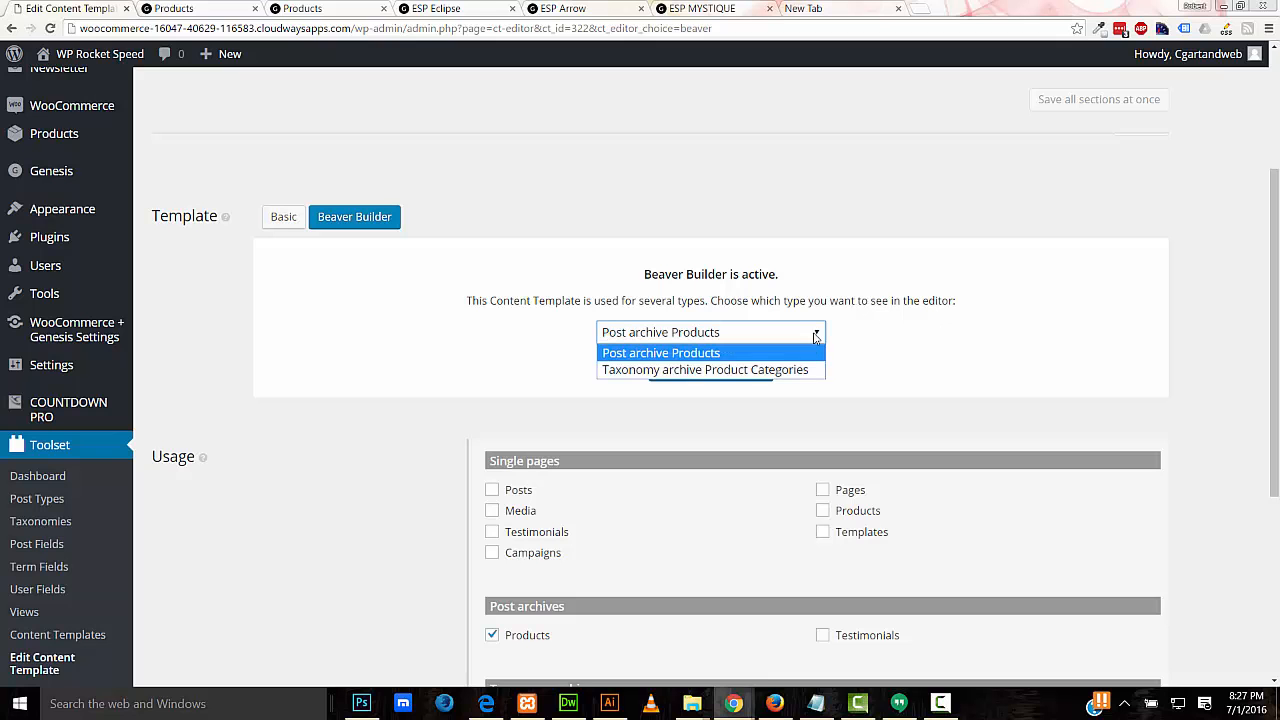
left_click(726, 370)
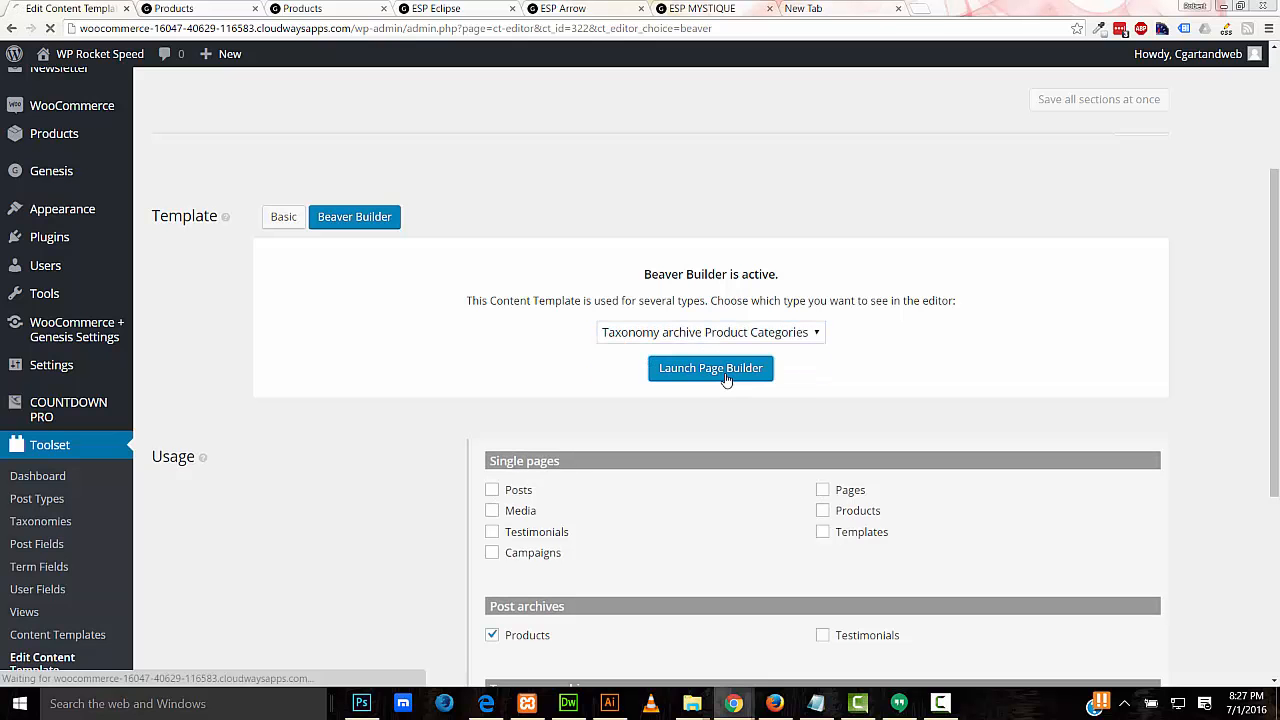
left_click(726, 378)
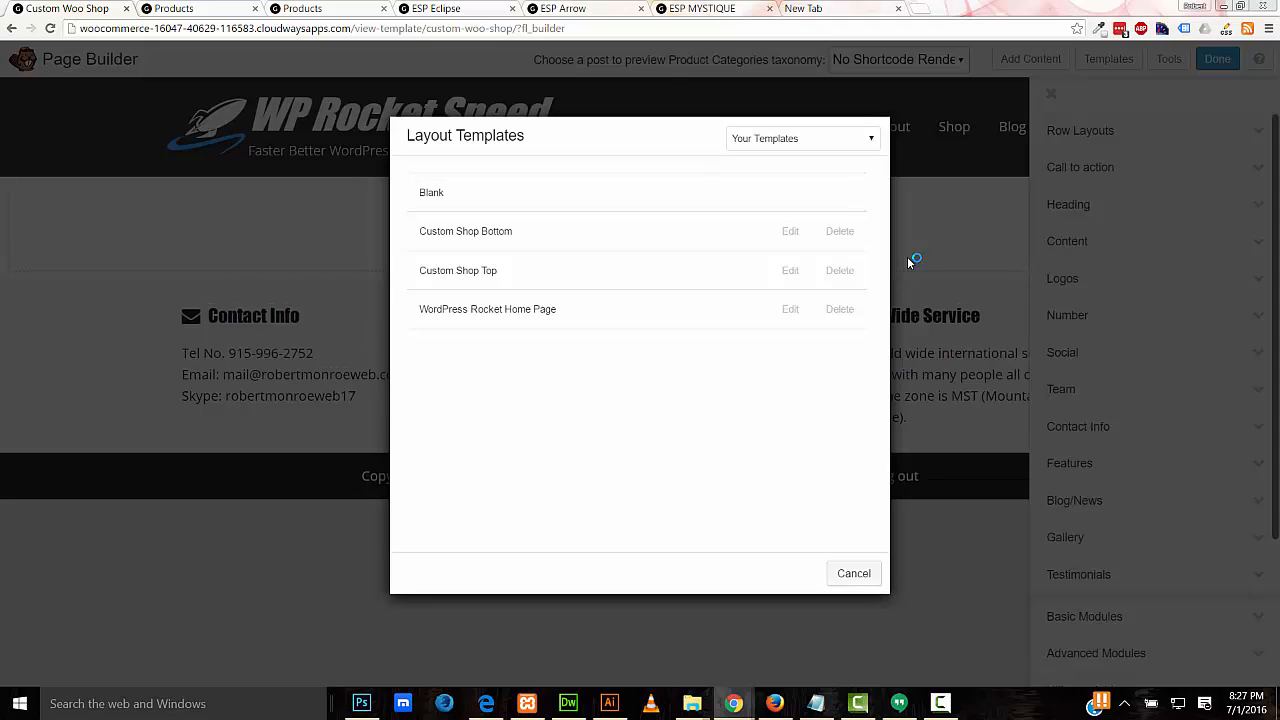
Step: Start from the Blank layout and preview the template with ESP Mystique
left_click(731, 206)
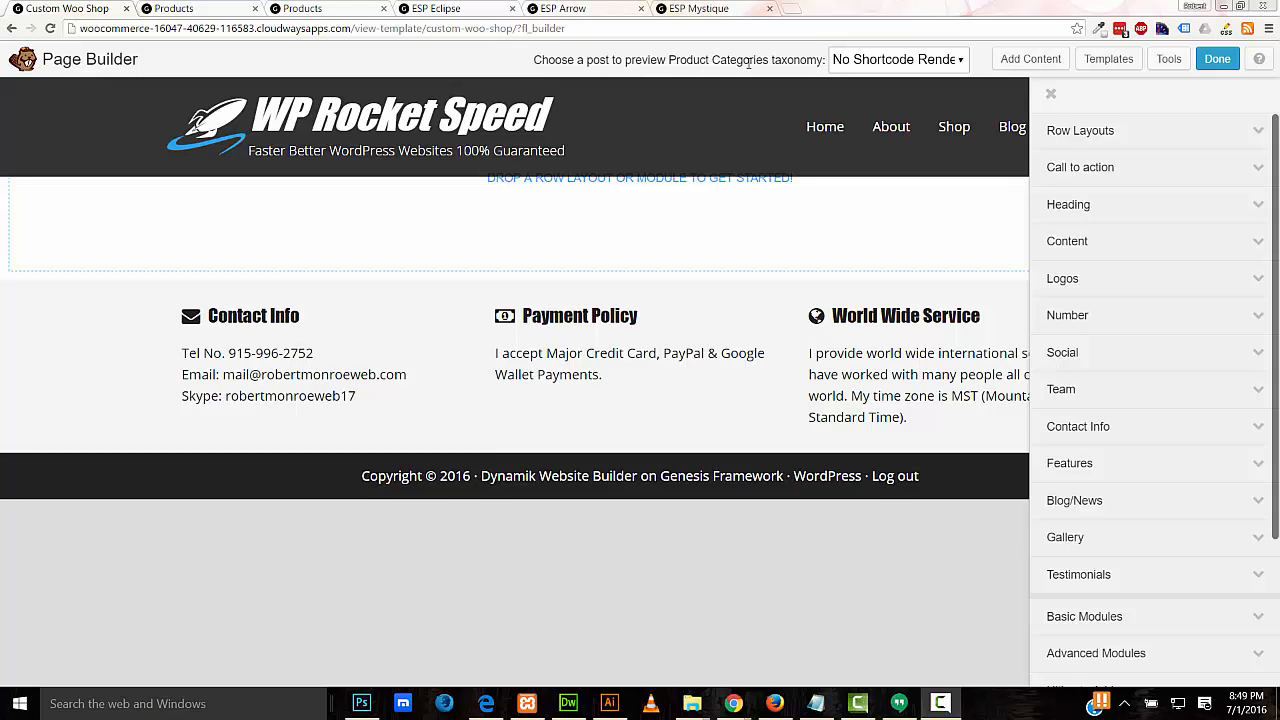
left_click(950, 62)
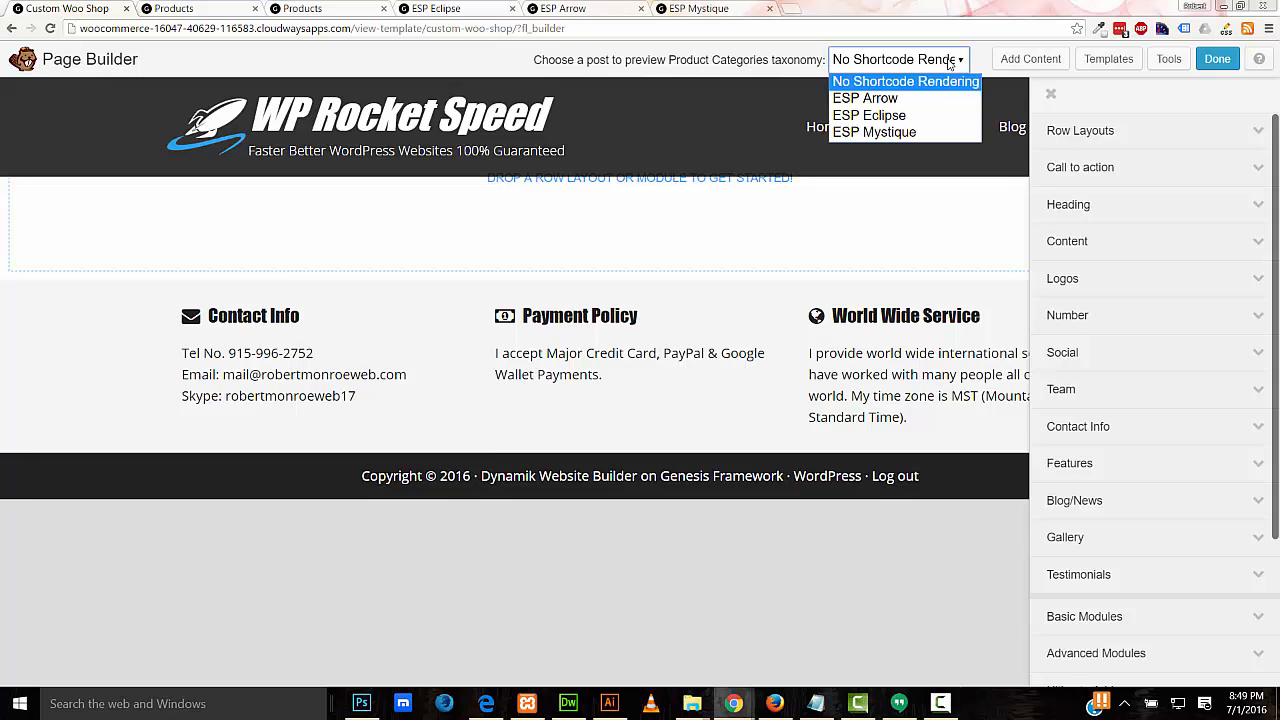
left_click(904, 134)
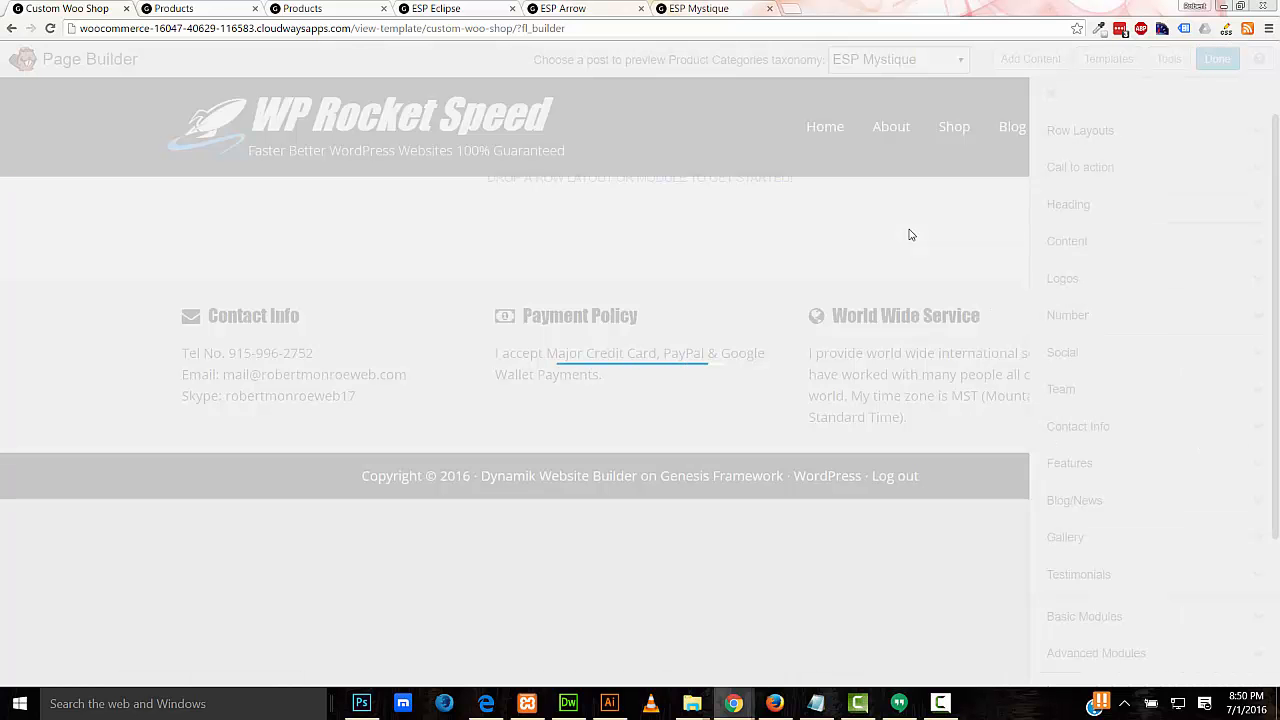
Step: Add a 1 Column row at the top of the page and give it 120 px top padding
left_click(1112, 131)
left_click_drag(1080, 167, 830, 225)
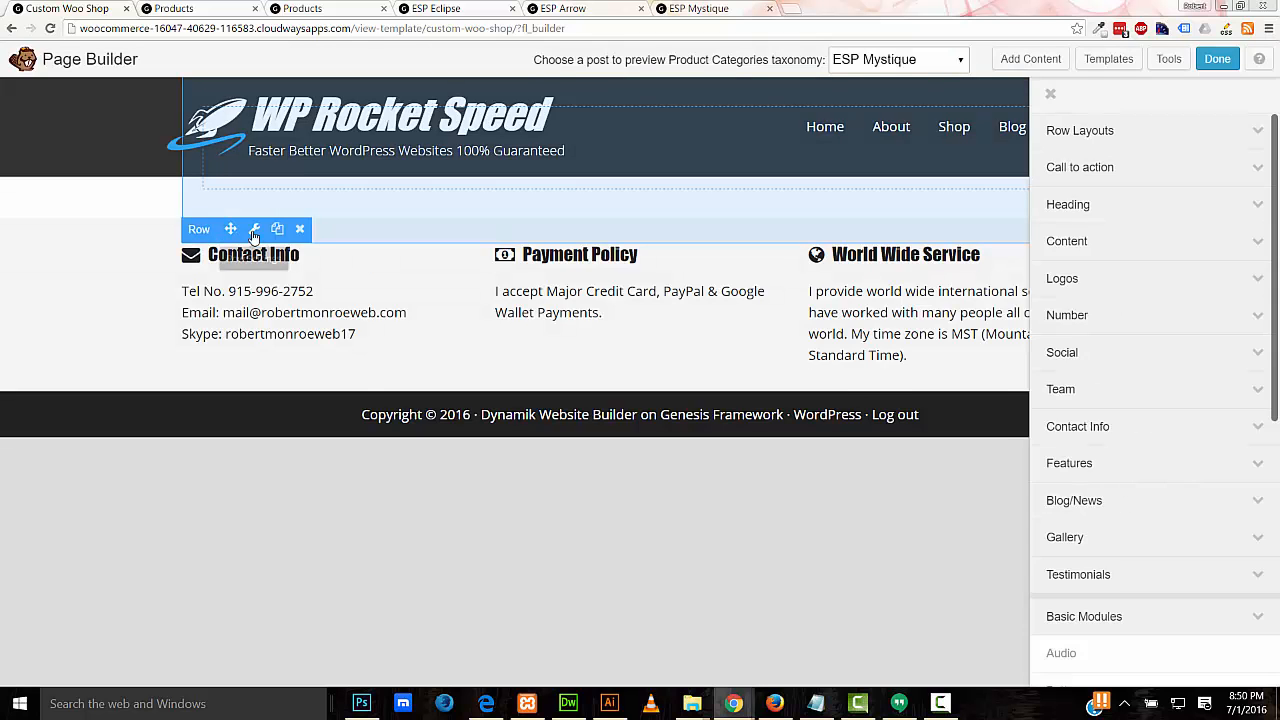
left_click(254, 229)
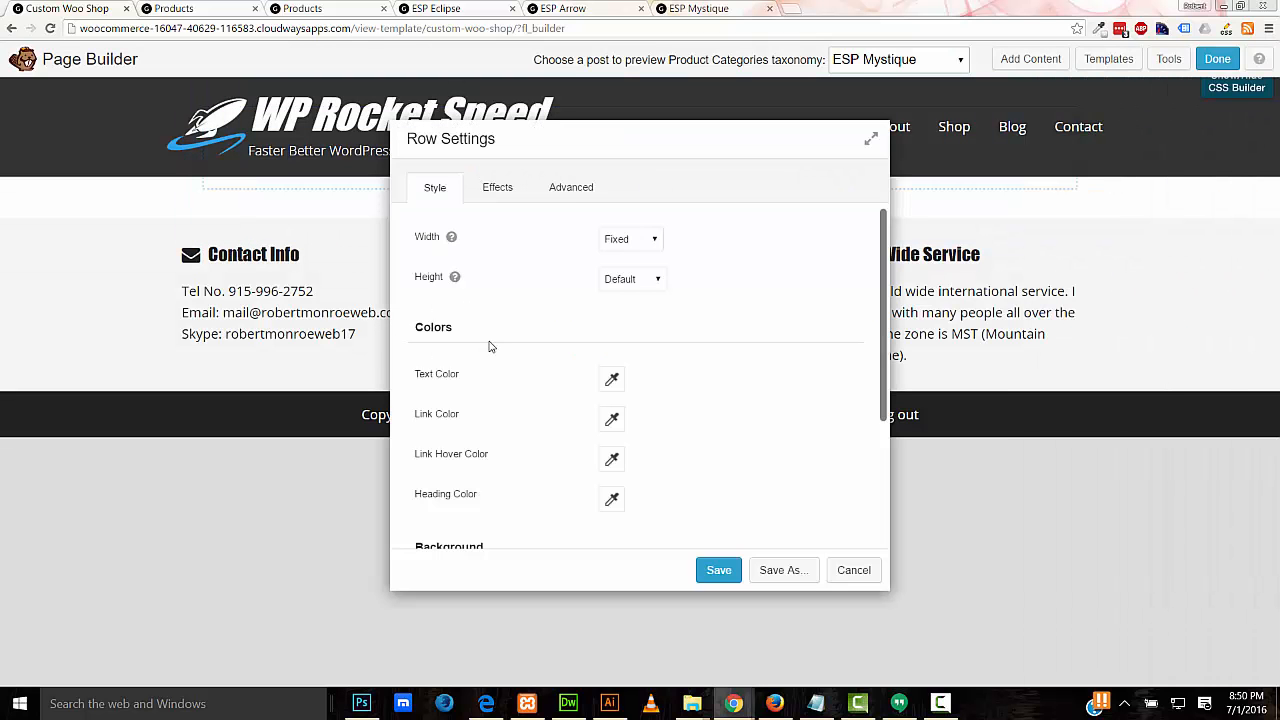
left_click(569, 195)
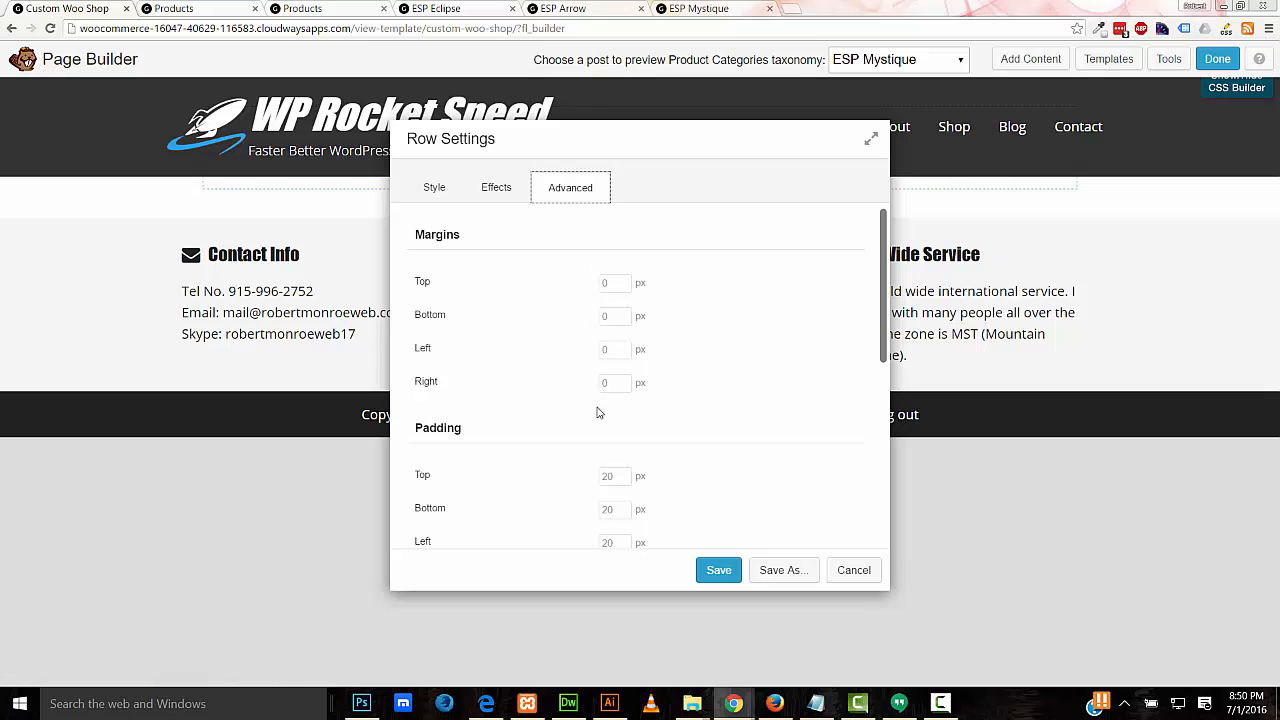
left_click(610, 475)
type("120")
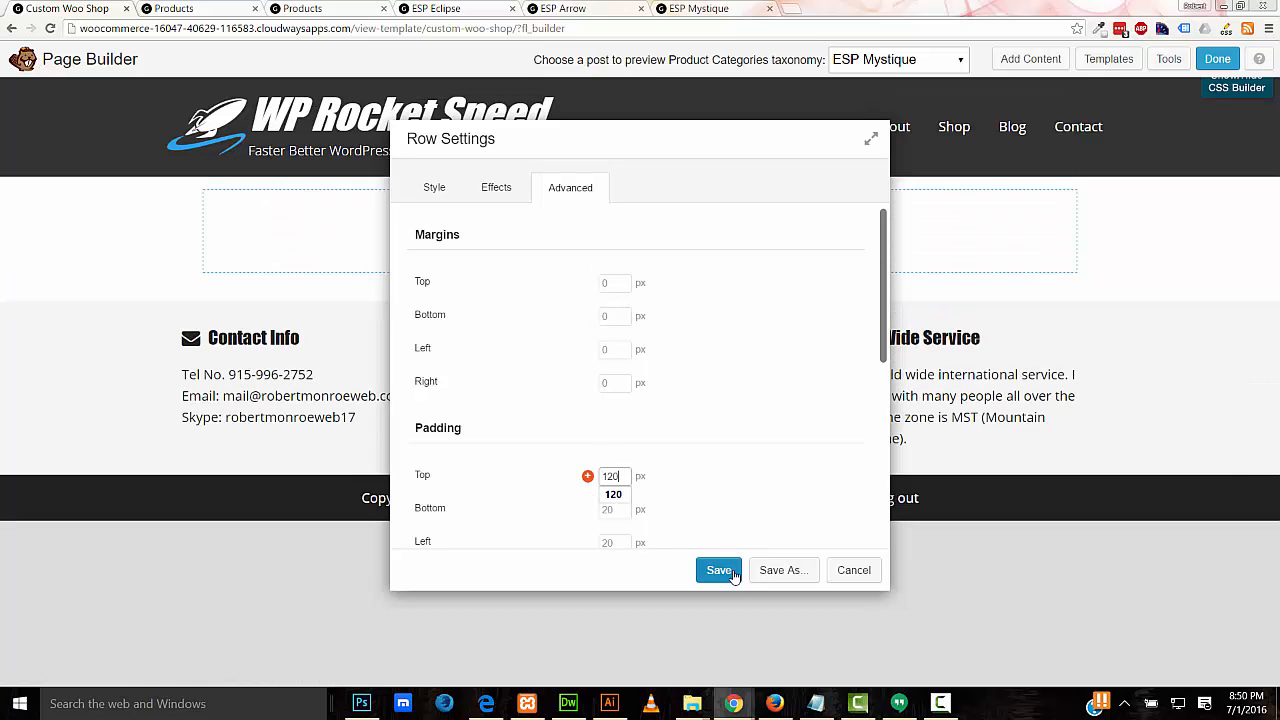
left_click(720, 571)
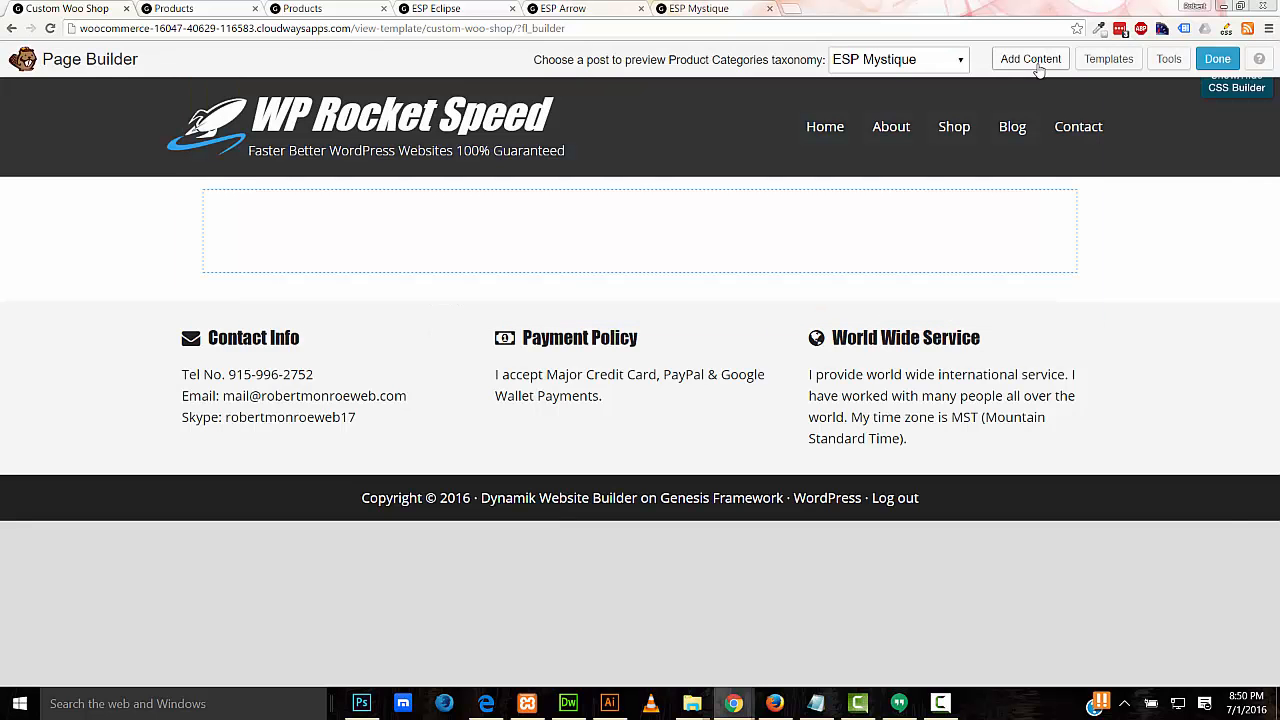
Step: Drop a Heading module into the row, with the Post title with a link [wpv-post-link] shortcode as its text
left_click(1037, 66)
scroll(1080, 320, "down", 5)
left_click_drag(1066, 287, 783, 277)
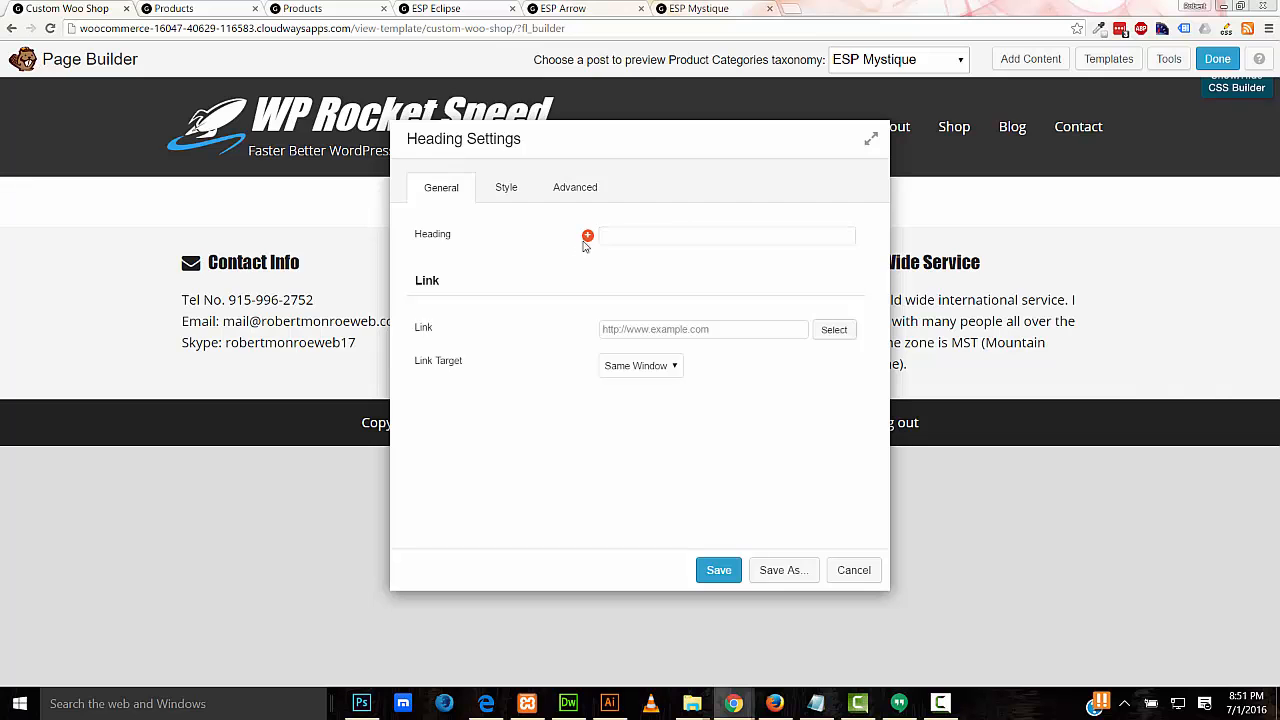
left_click(588, 236)
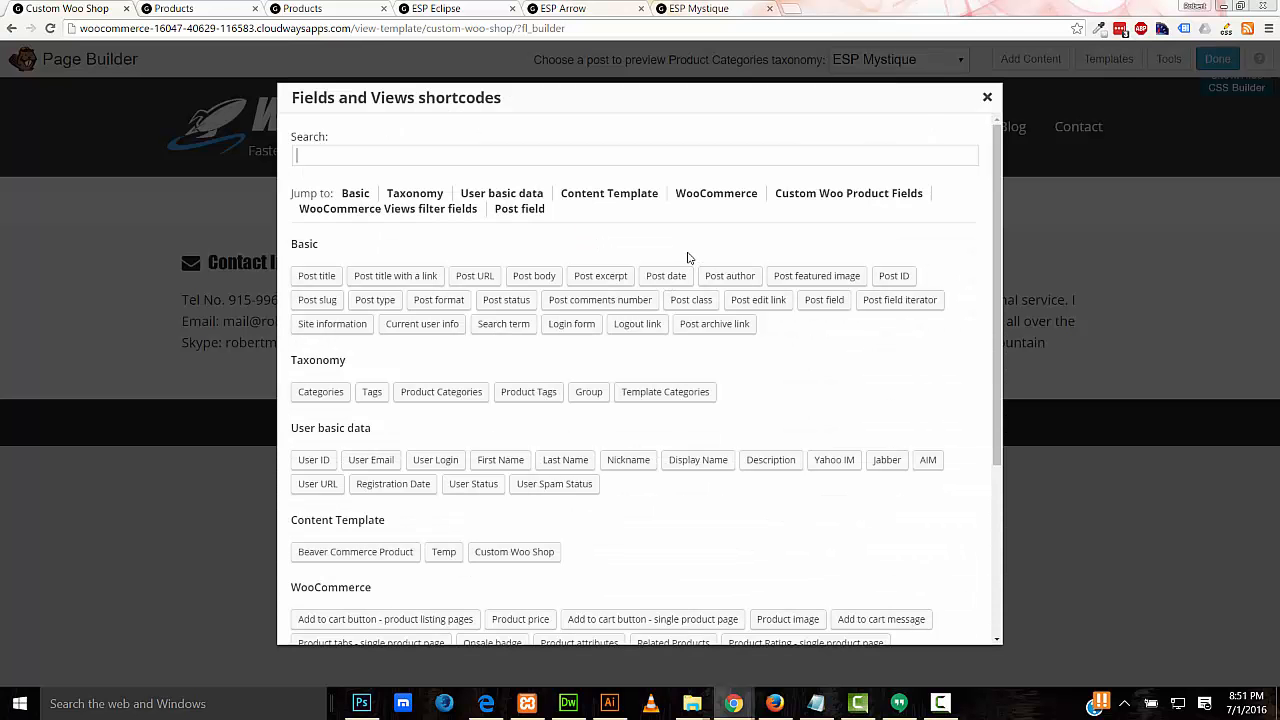
left_click(390, 277)
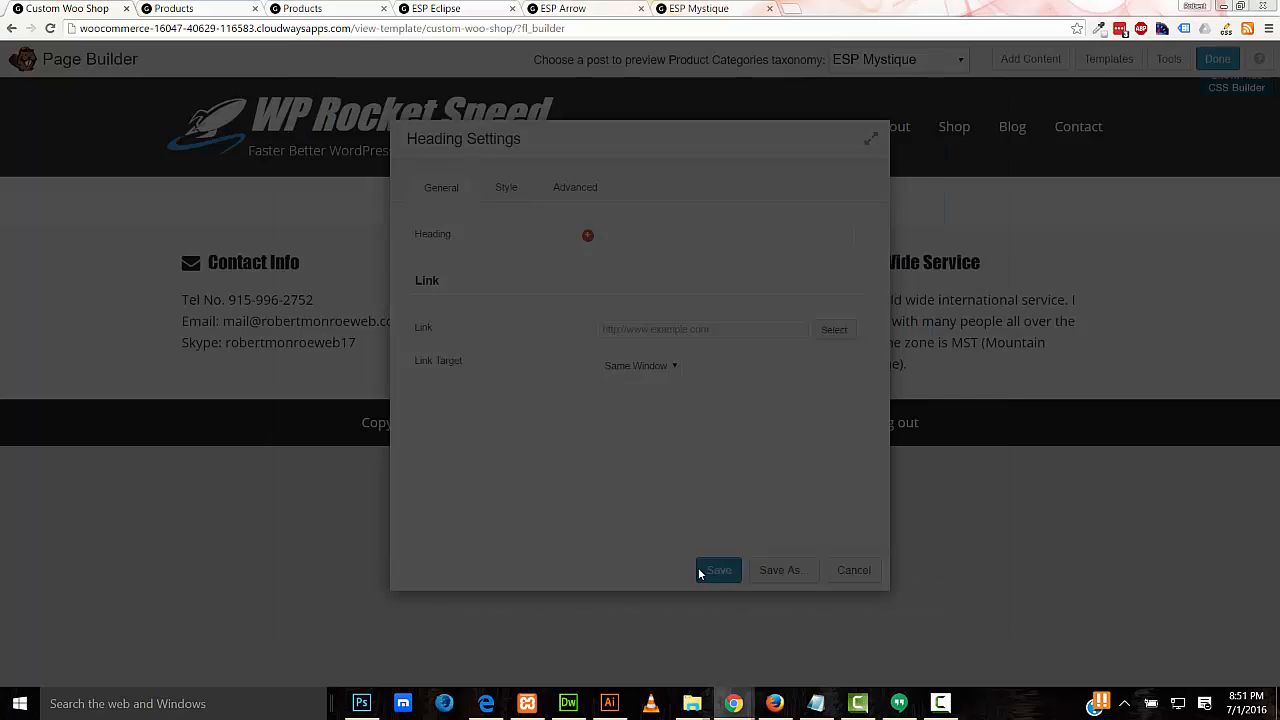
left_click(564, 407)
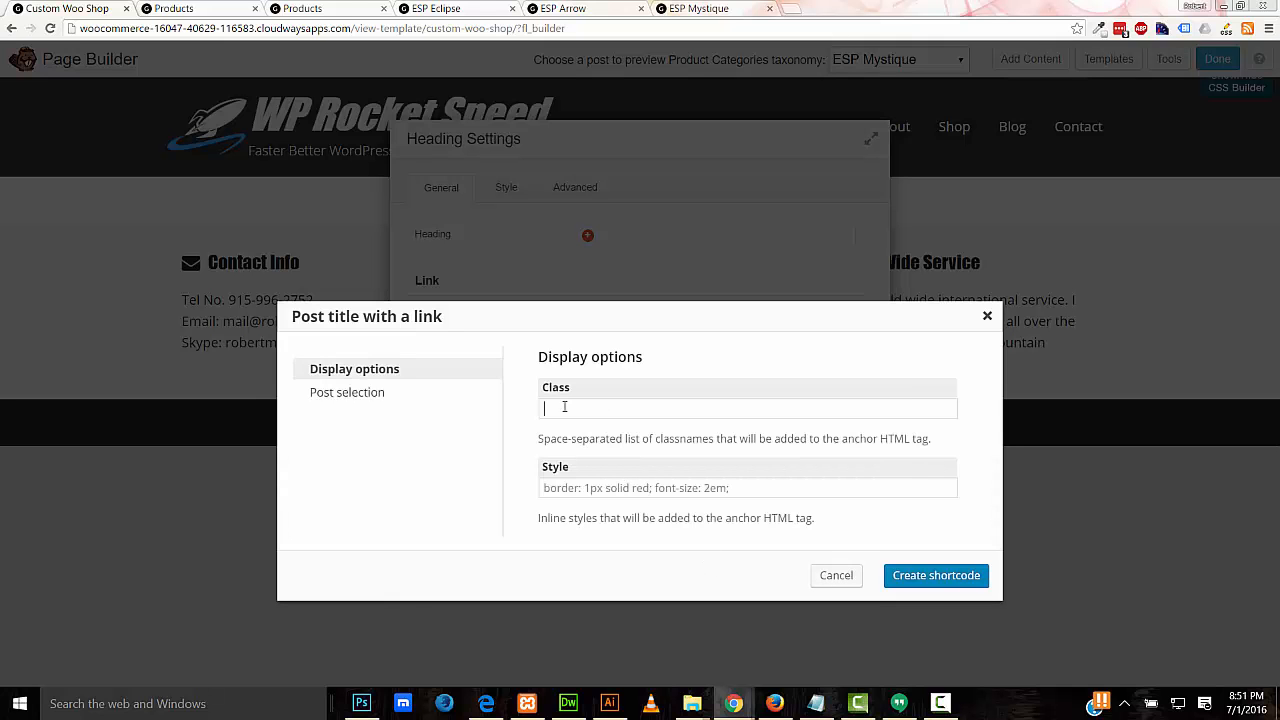
left_click(635, 543)
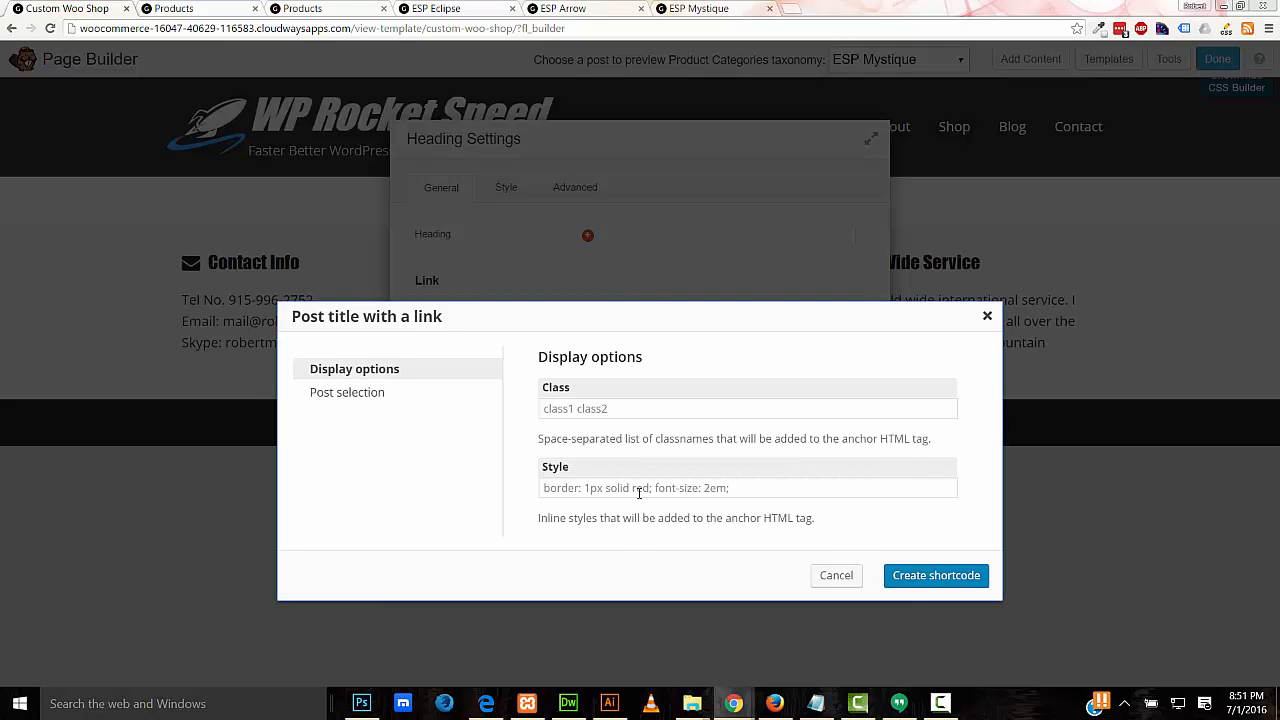
left_click(905, 576)
left_click_drag(699, 142, 1045, 141)
Step: Center the ESP Mystique heading and switch it to a custom 24 px font size
left_click(851, 190)
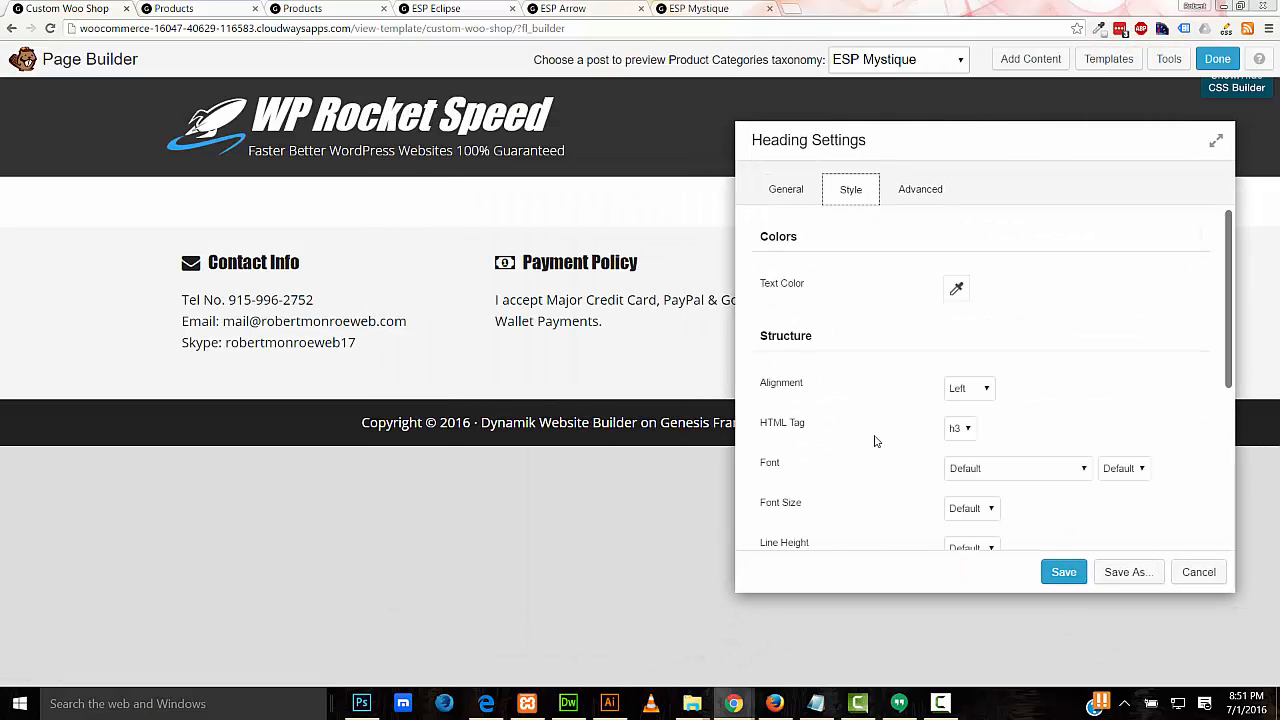
left_click(969, 388)
left_click(962, 414)
scroll(1218, 428, "down", 2)
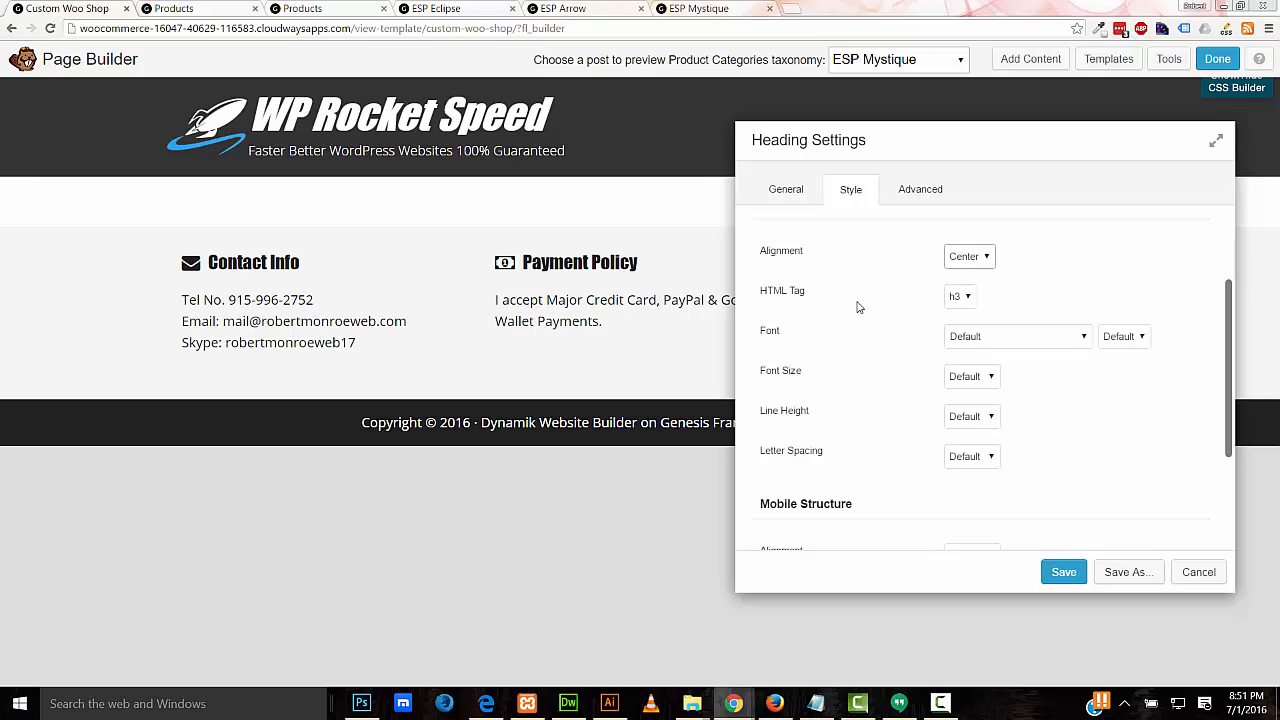
left_click(958, 383)
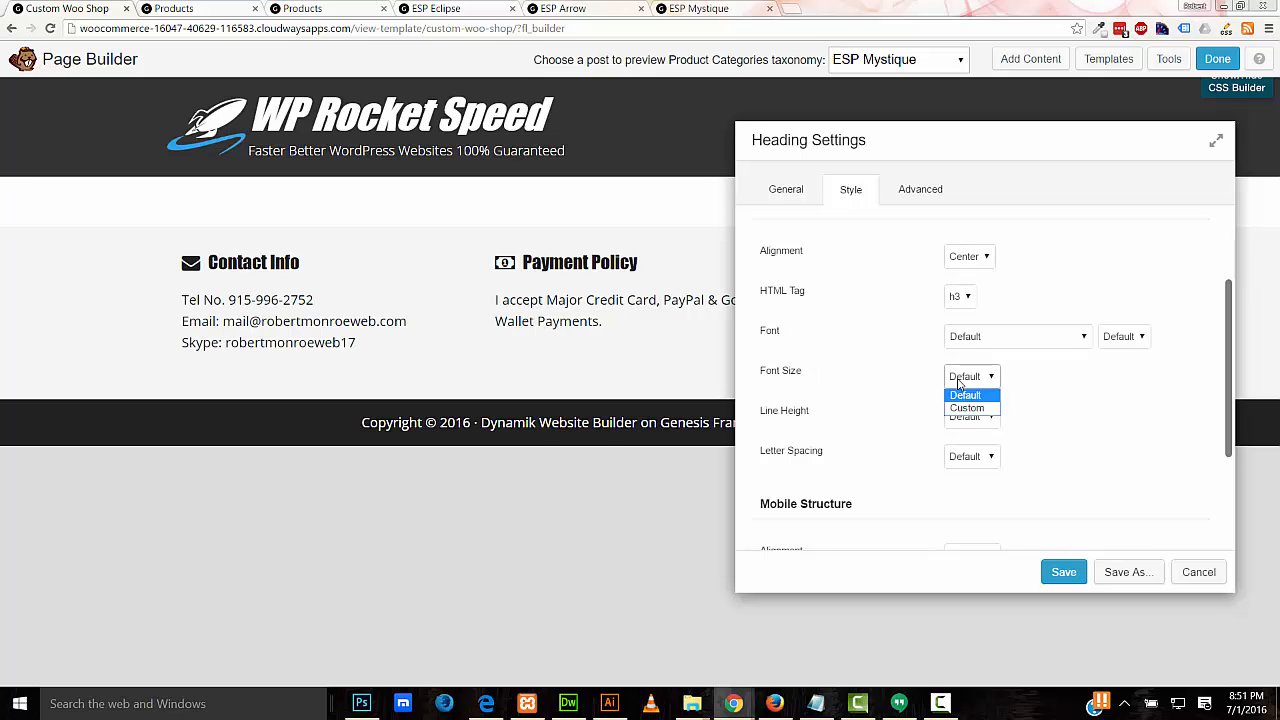
left_click(966, 408)
left_click_drag(939, 148, 1070, 142)
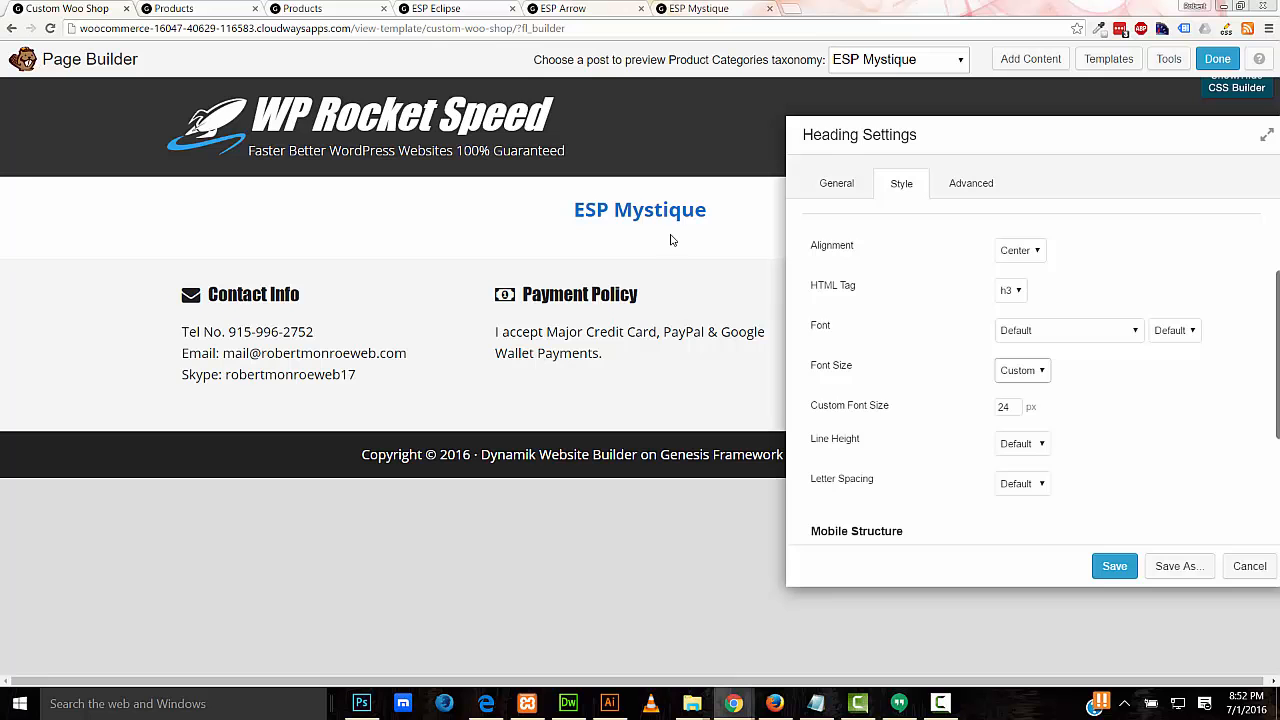
Step: Set the heading font to Amarante and save the heading settings
left_click(1022, 338)
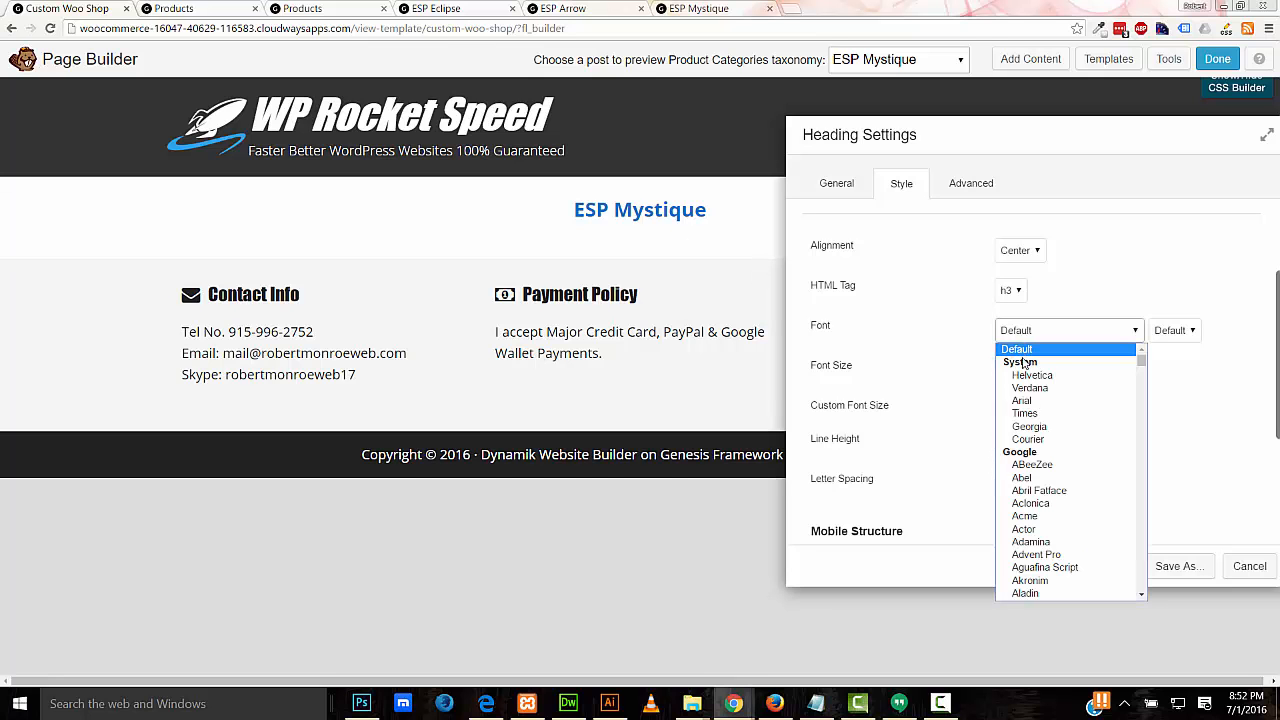
left_click(1027, 373)
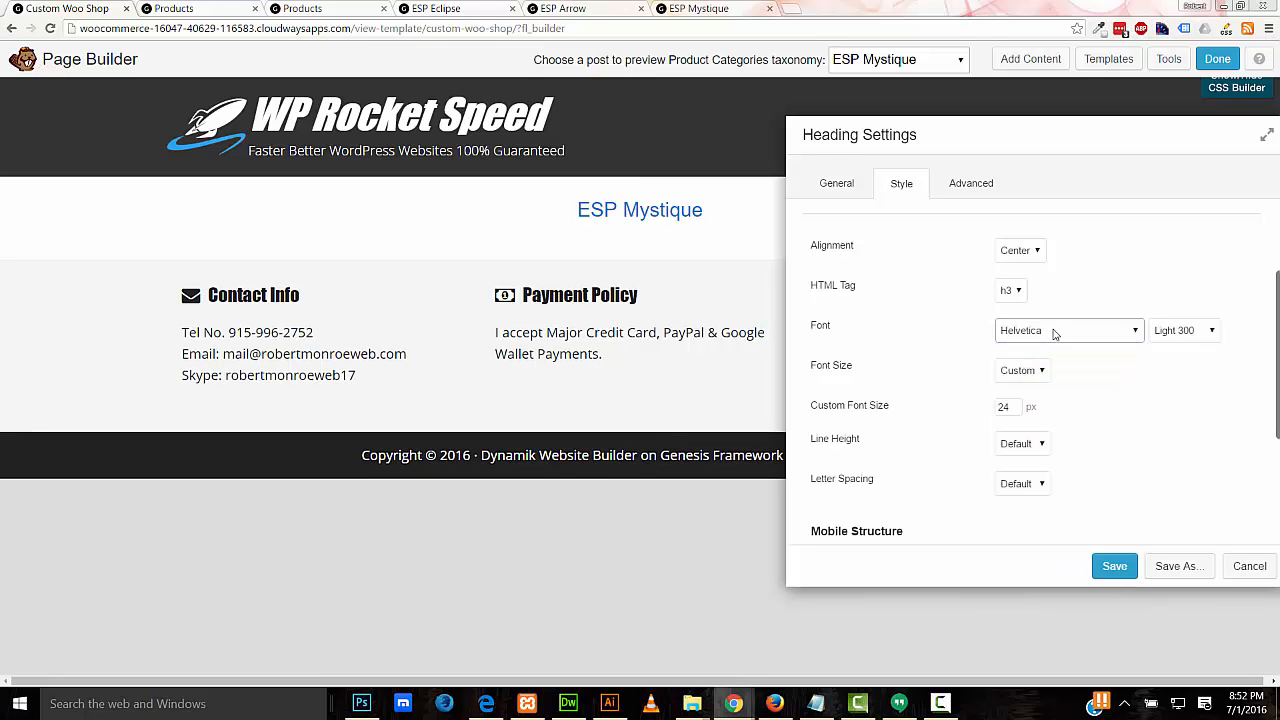
scroll(1053, 333, "down", 9)
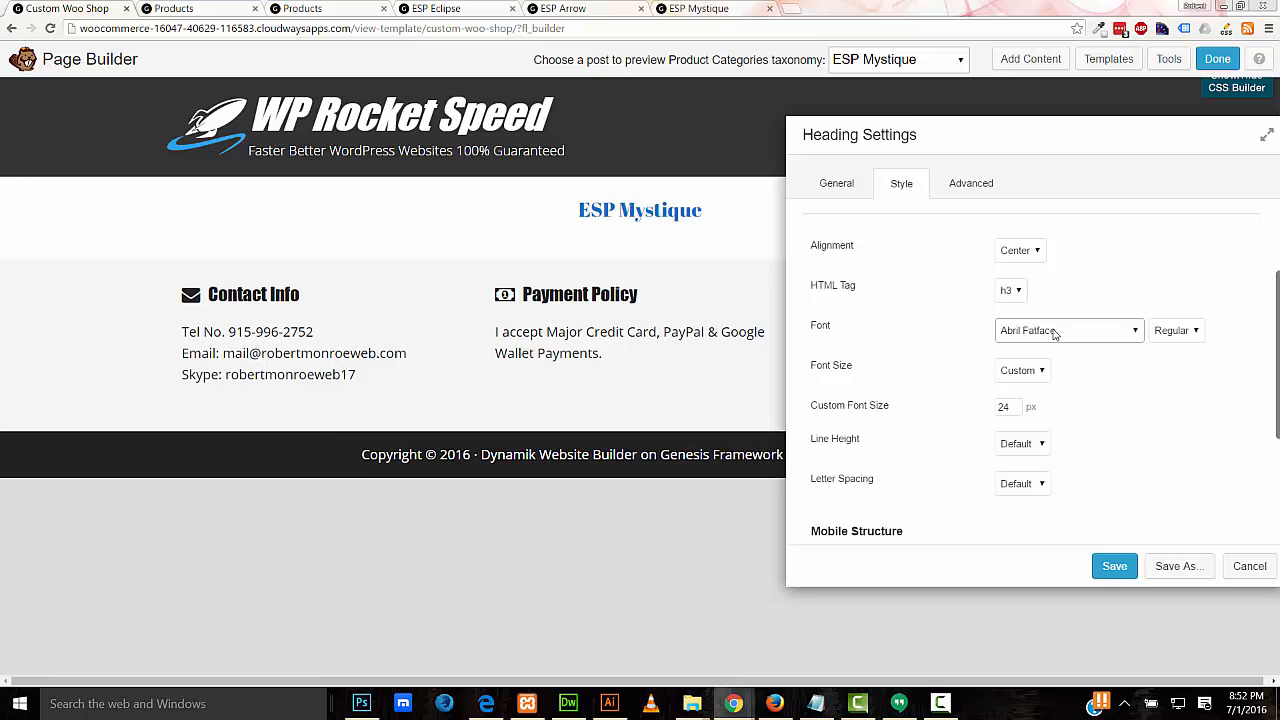
scroll(1053, 333, "down", 8)
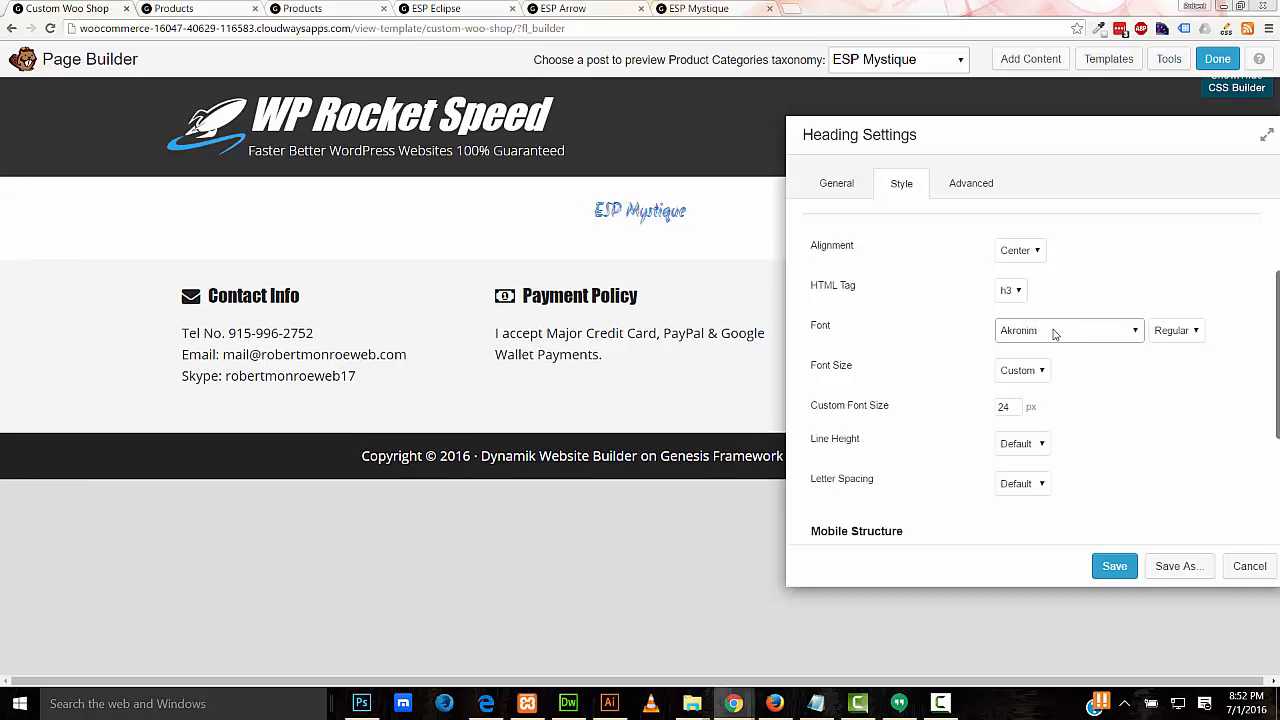
scroll(1053, 333, "down", 4)
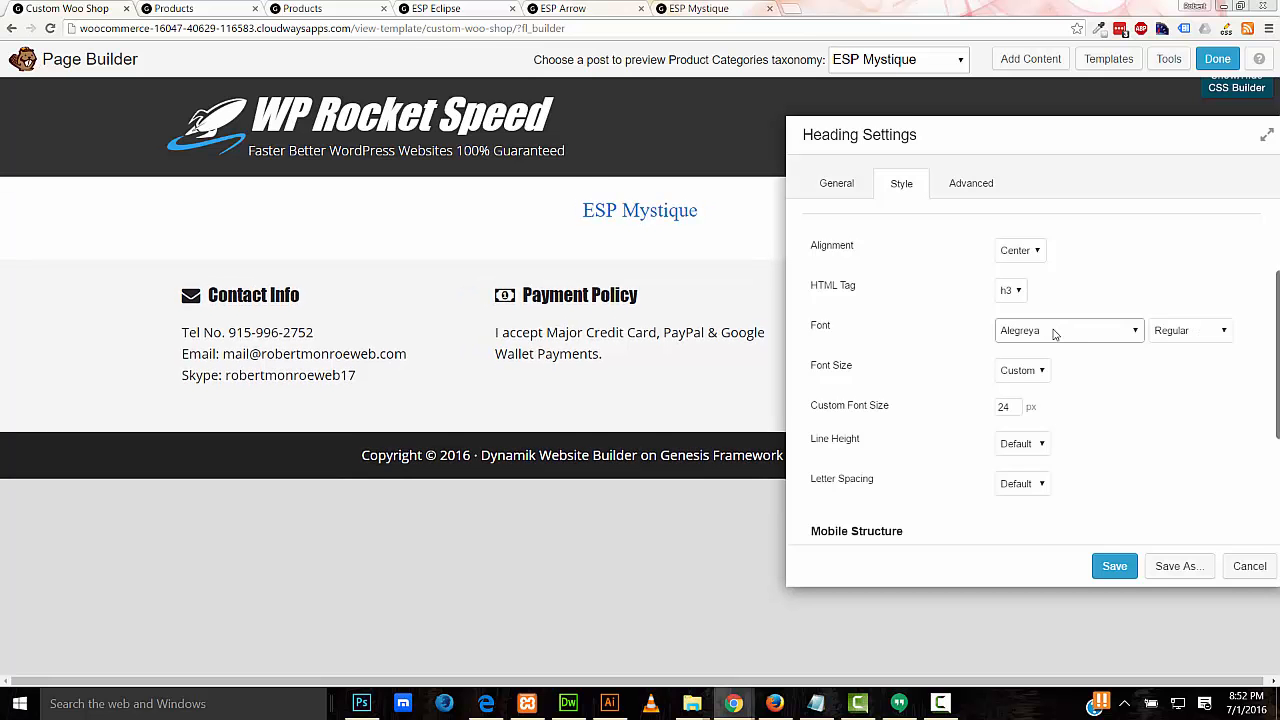
scroll(1053, 333, "down", 2)
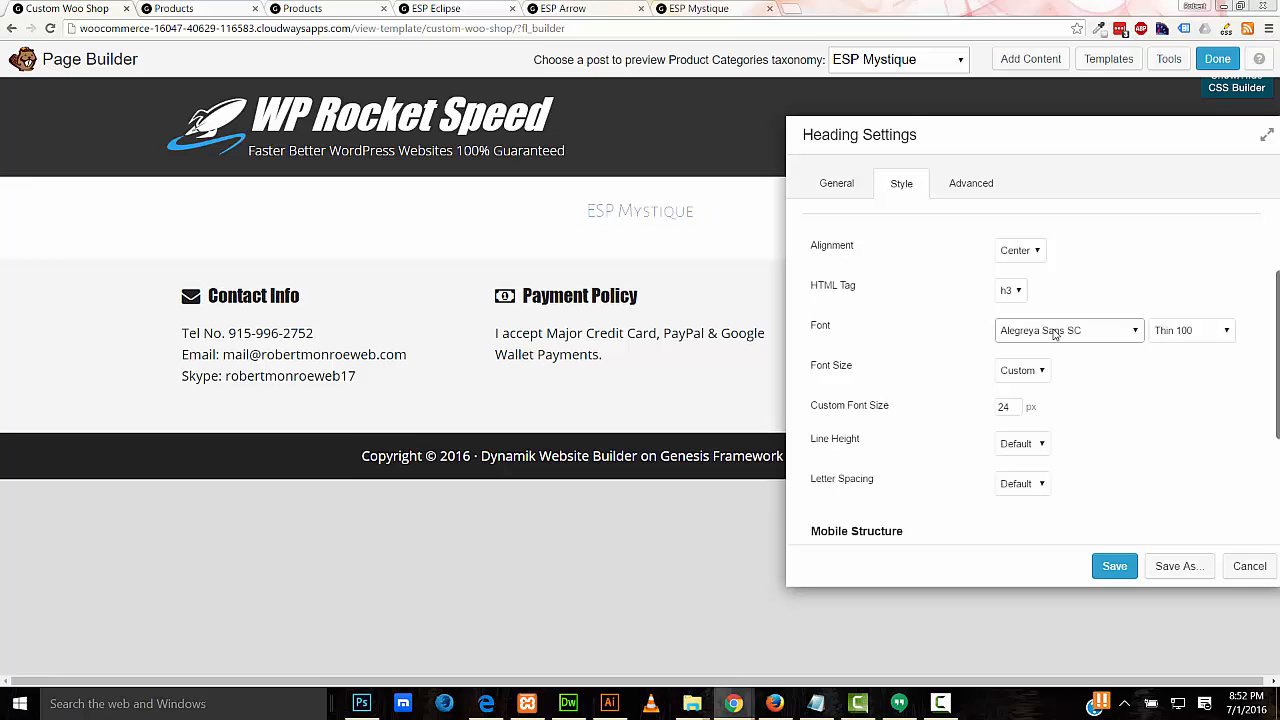
scroll(1053, 333, "down", 4)
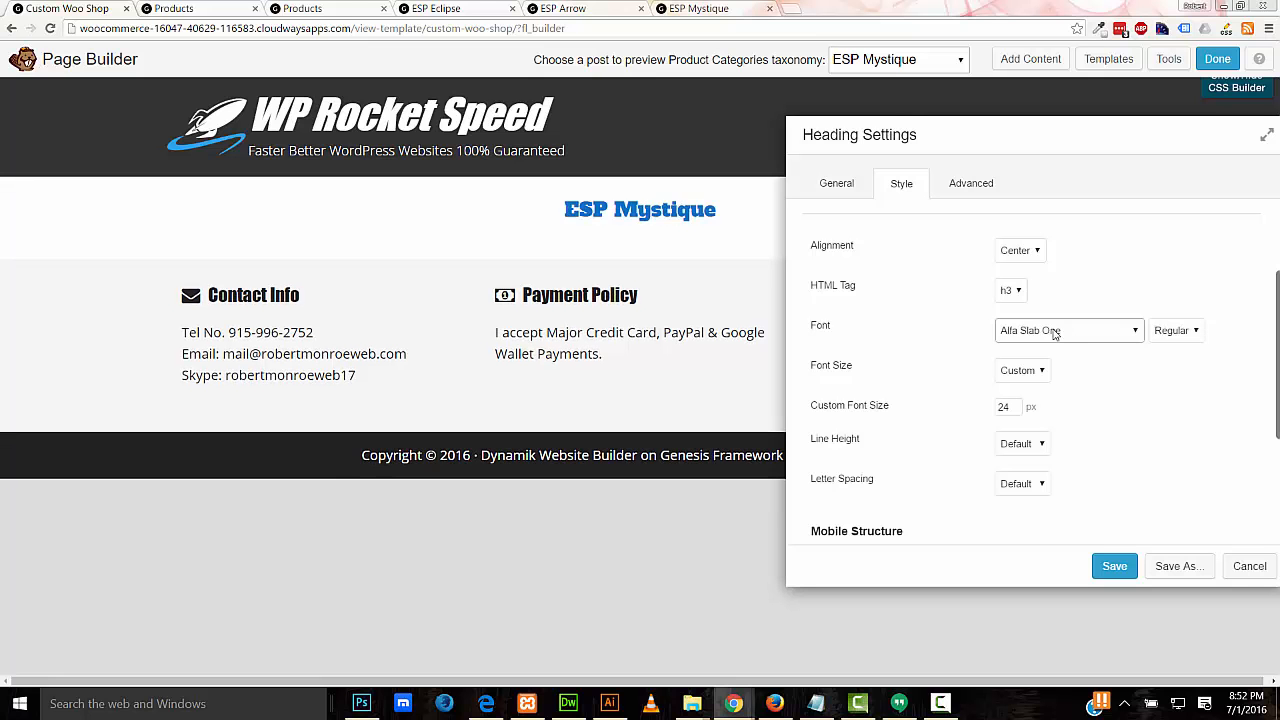
scroll(1053, 333, "down", 4)
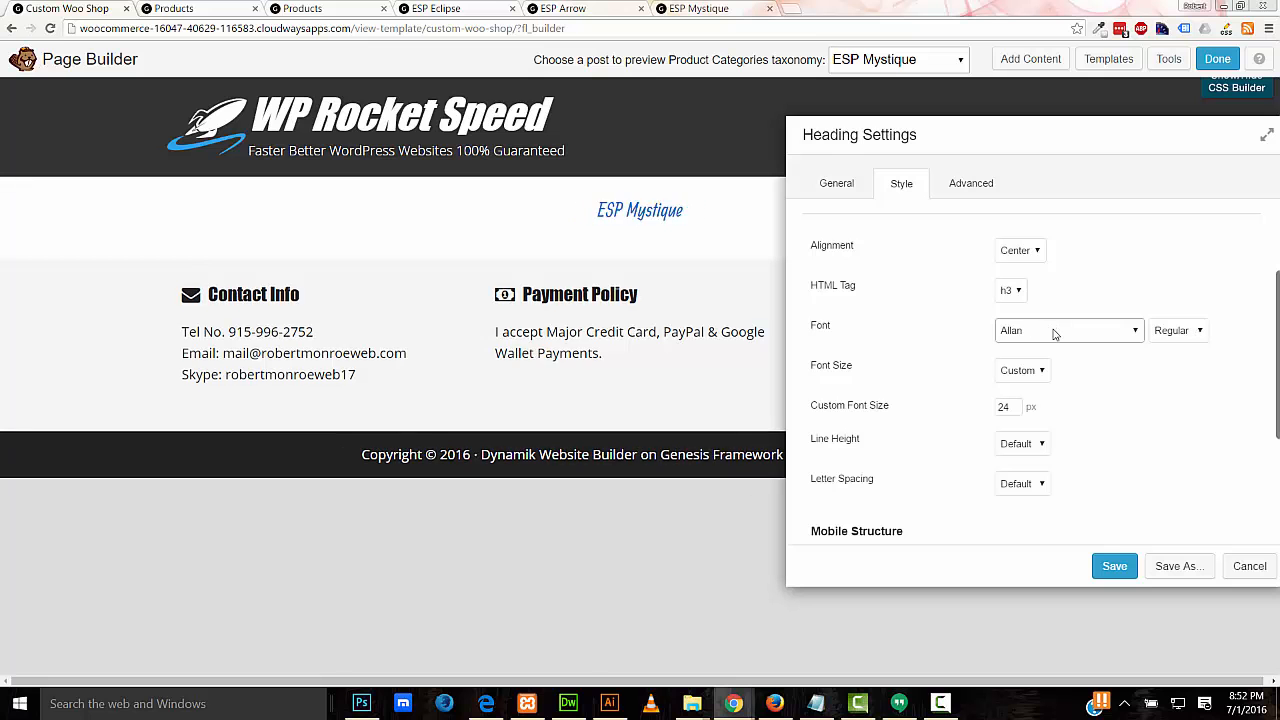
scroll(1053, 333, "down", 6)
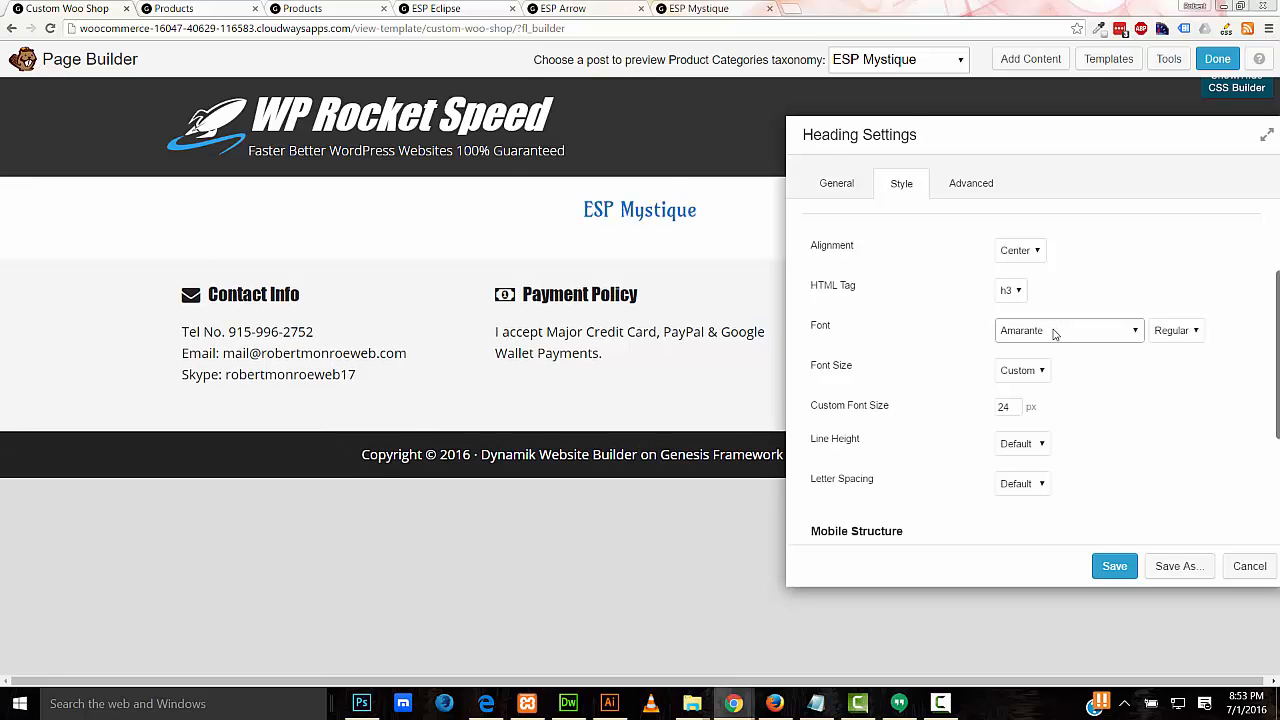
left_click(1102, 564)
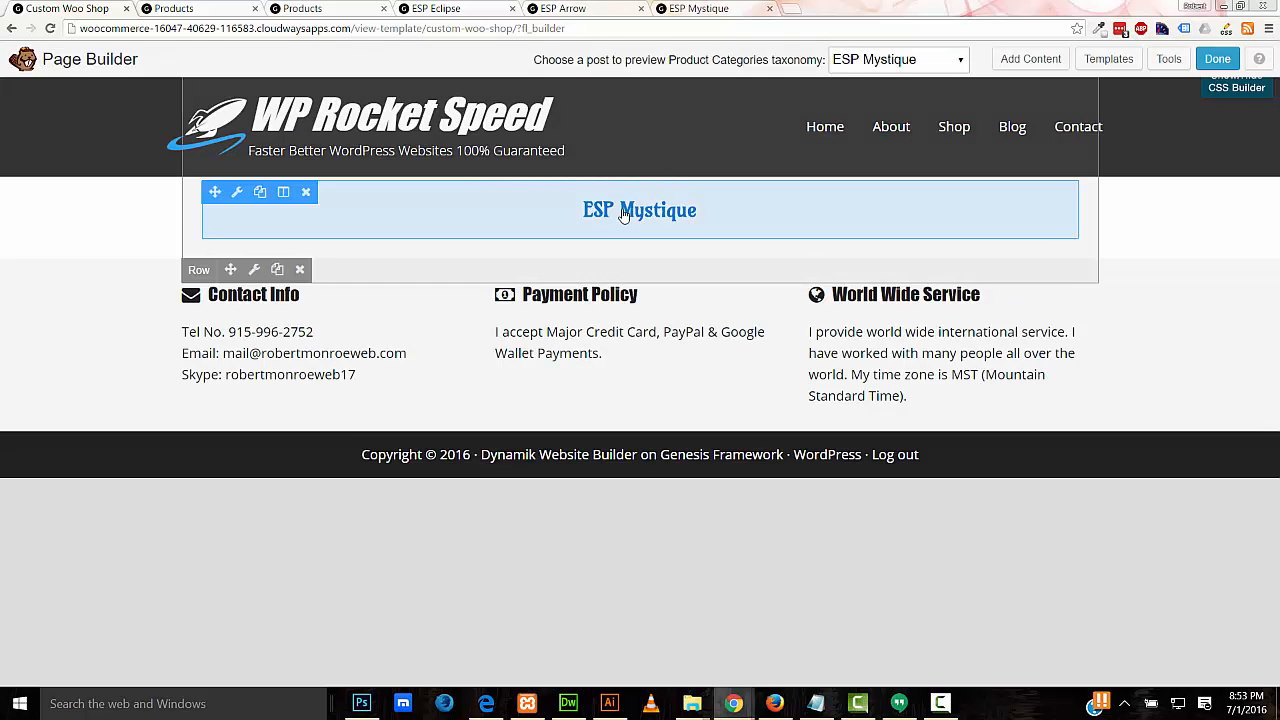
Step: Add a two-column row under the heading with a text block in its left column
left_click(1022, 62)
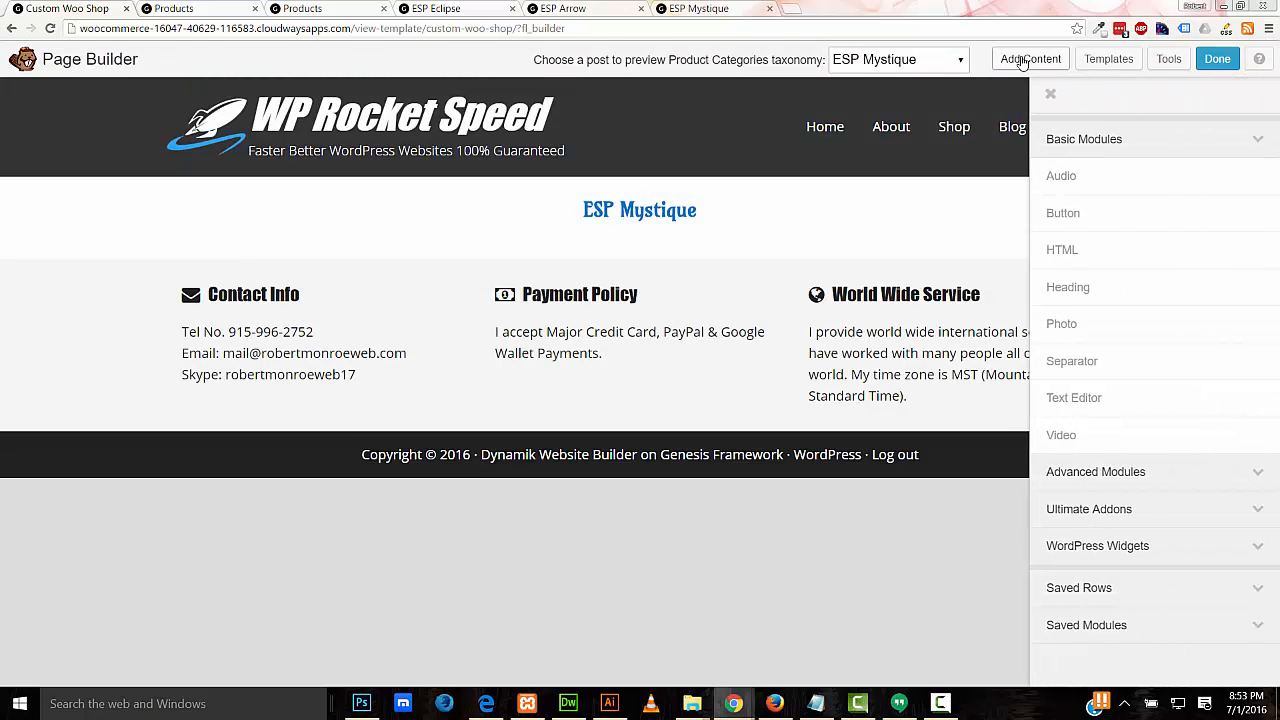
left_click_drag(1075, 204, 750, 245)
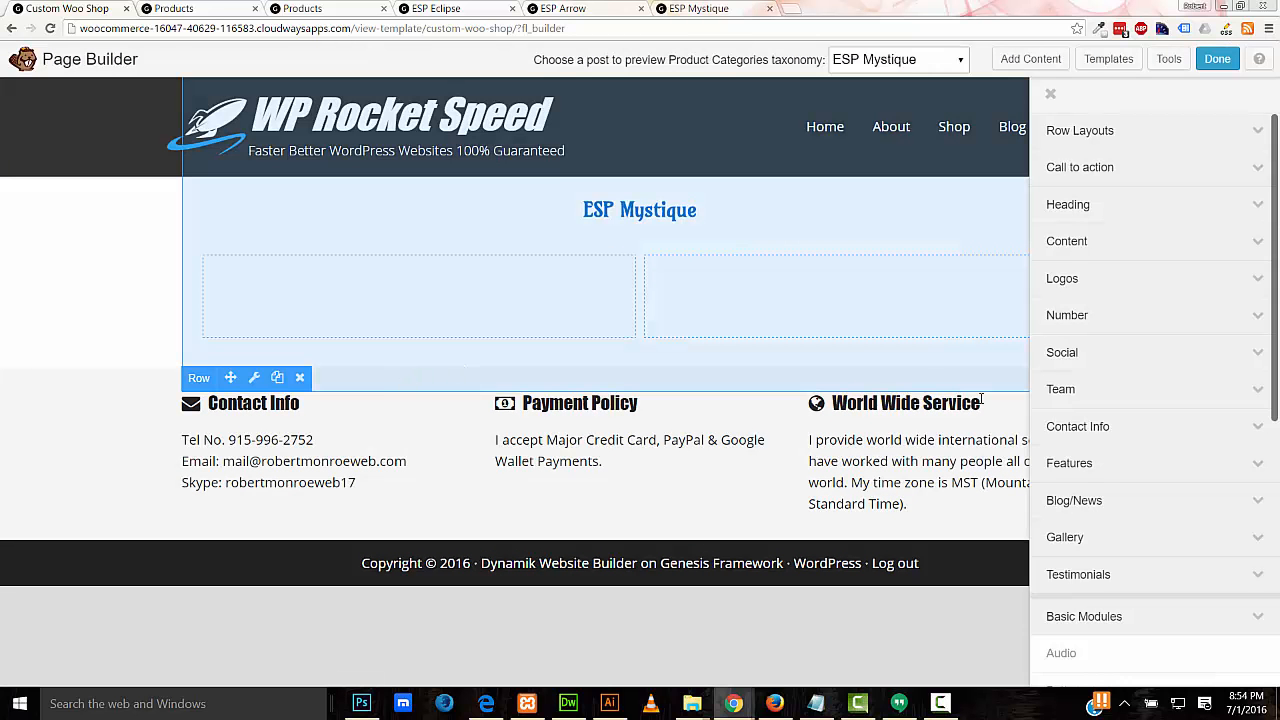
scroll(1100, 405, "down", 5)
left_click_drag(1072, 393, 476, 320)
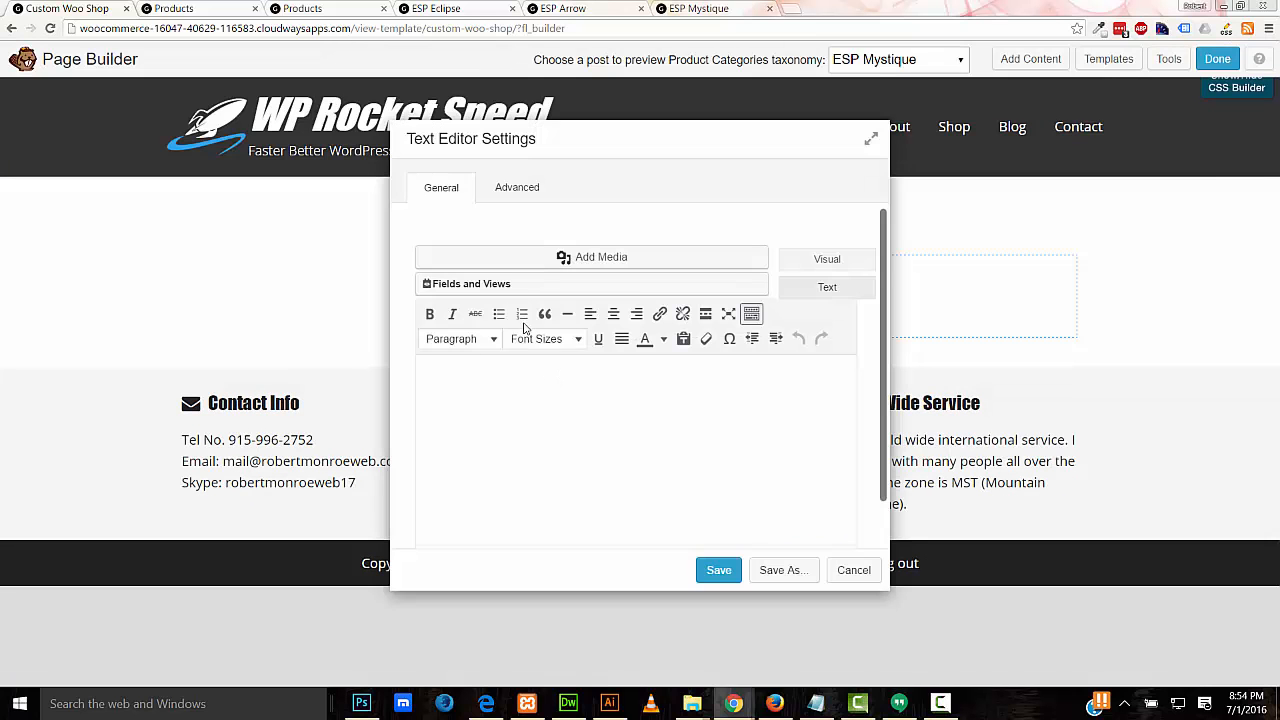
Step: Insert the Product image shortcode at WooCommerce single product size and save the block
left_click(505, 284)
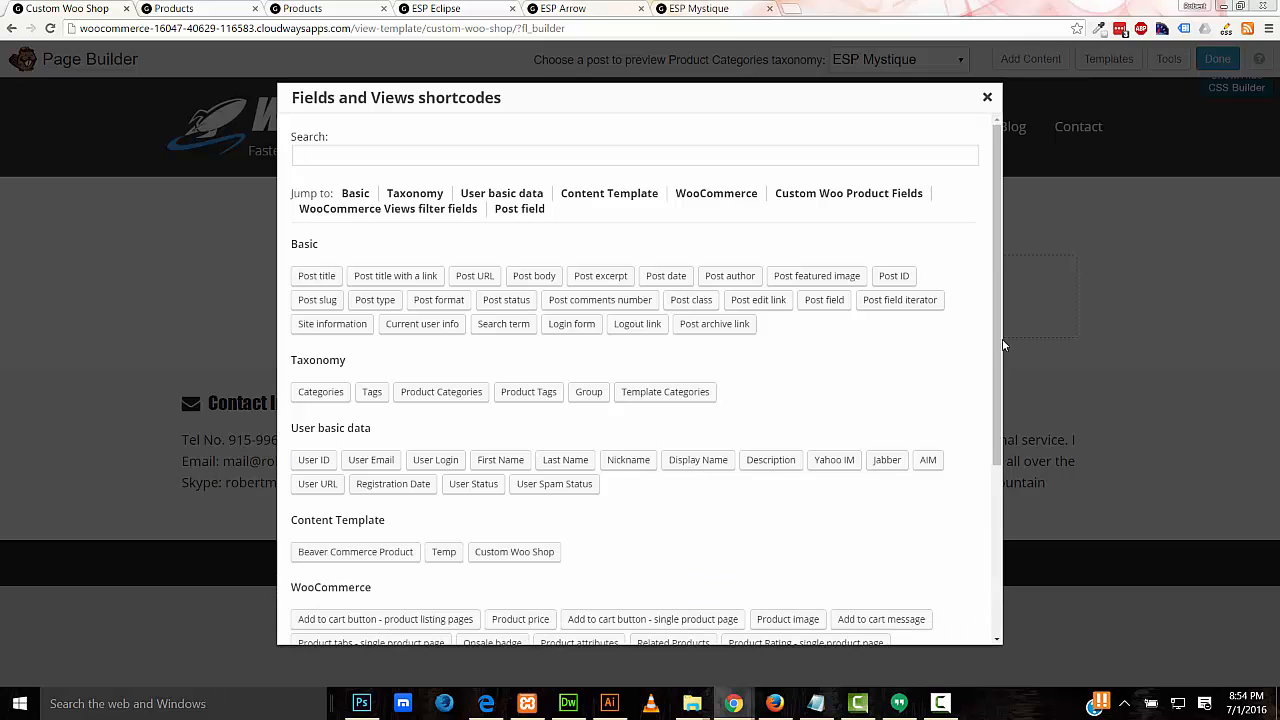
left_click_drag(1003, 346, 990, 524)
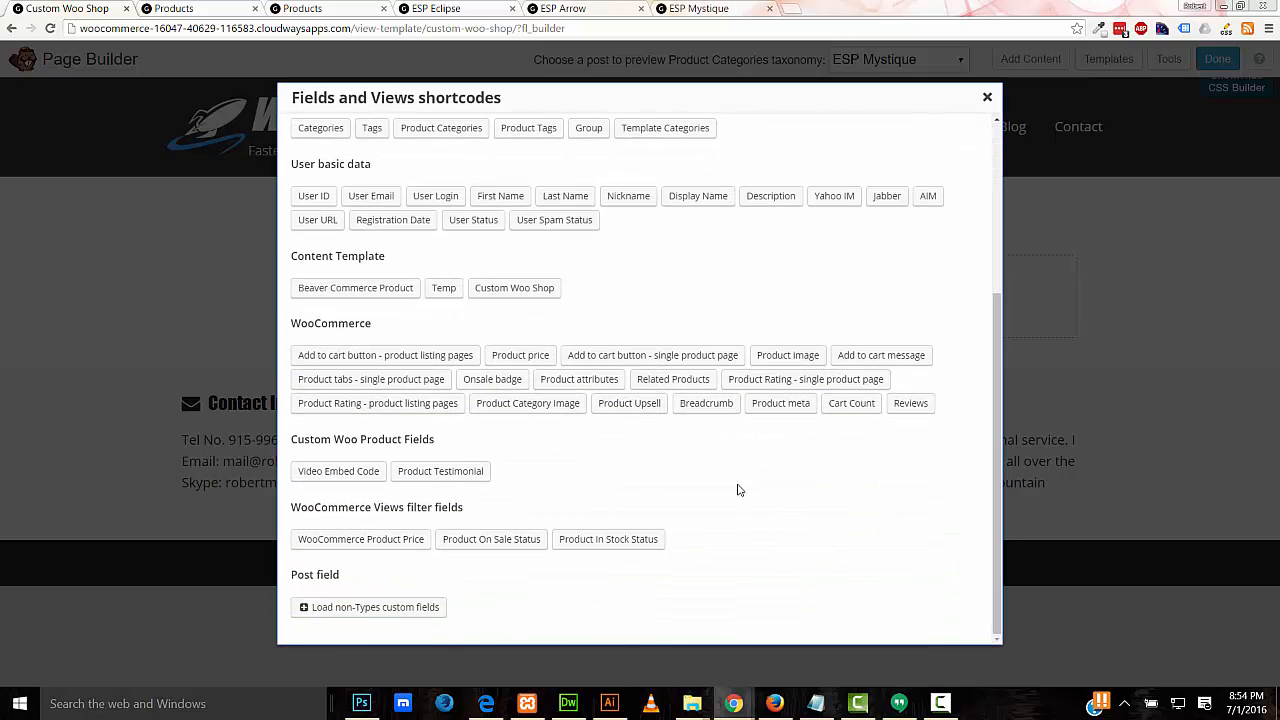
left_click(788, 356)
left_click(670, 250)
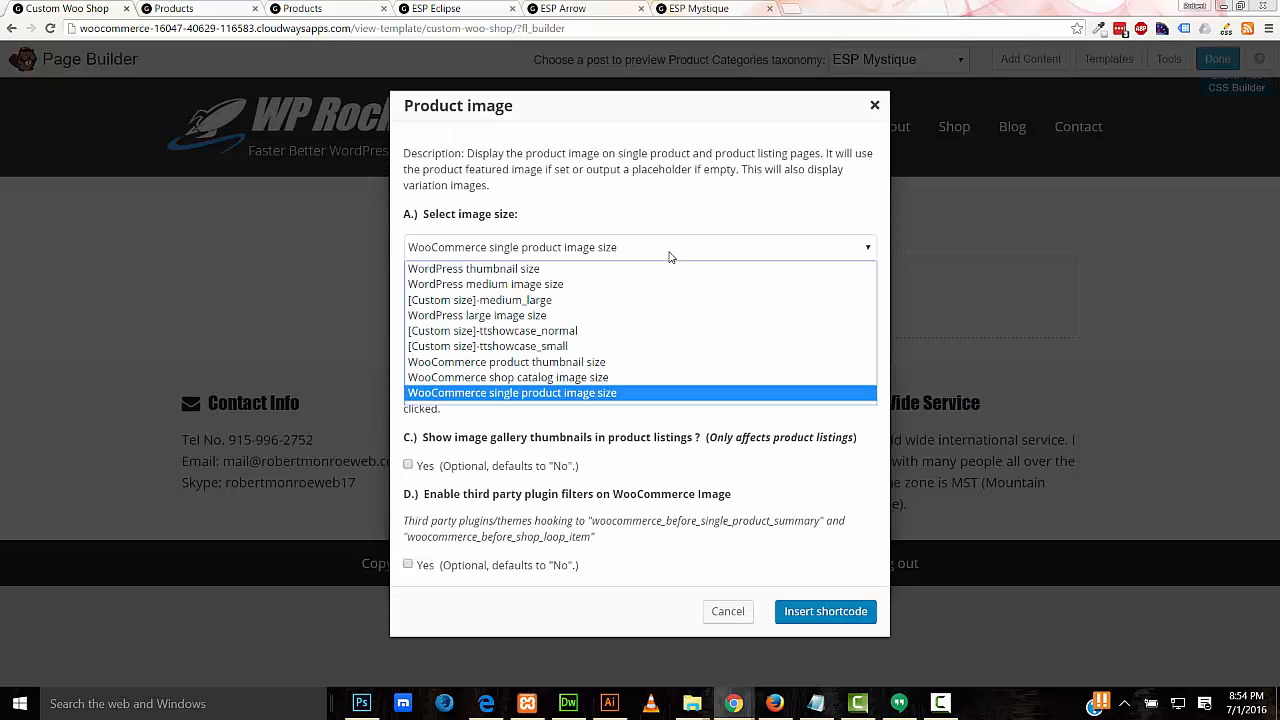
left_click(651, 392)
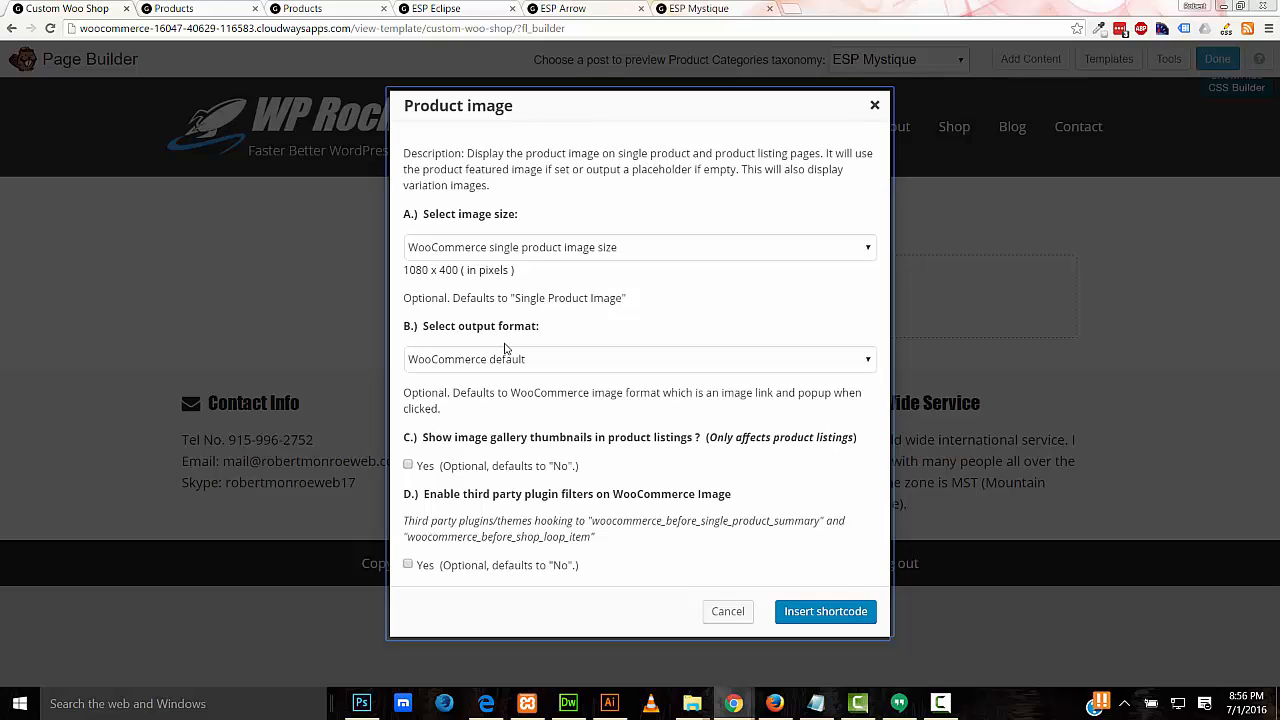
left_click(505, 350)
left_click(479, 362)
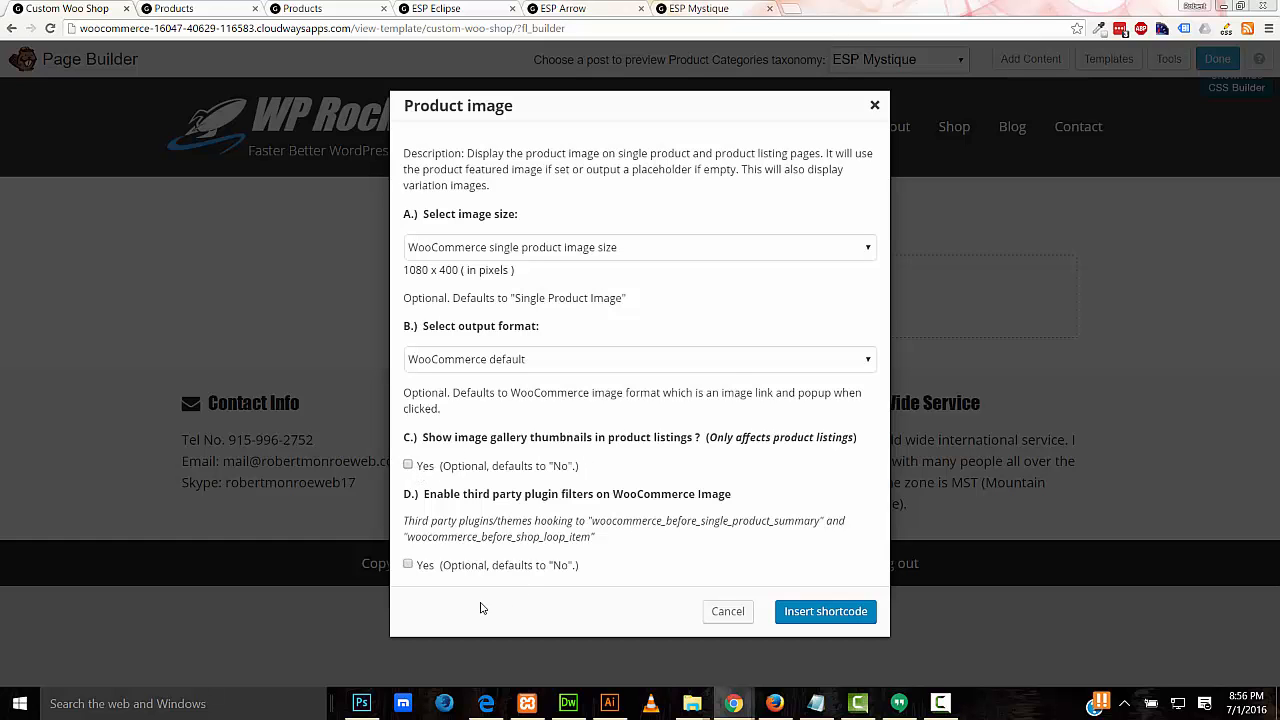
left_click(815, 607)
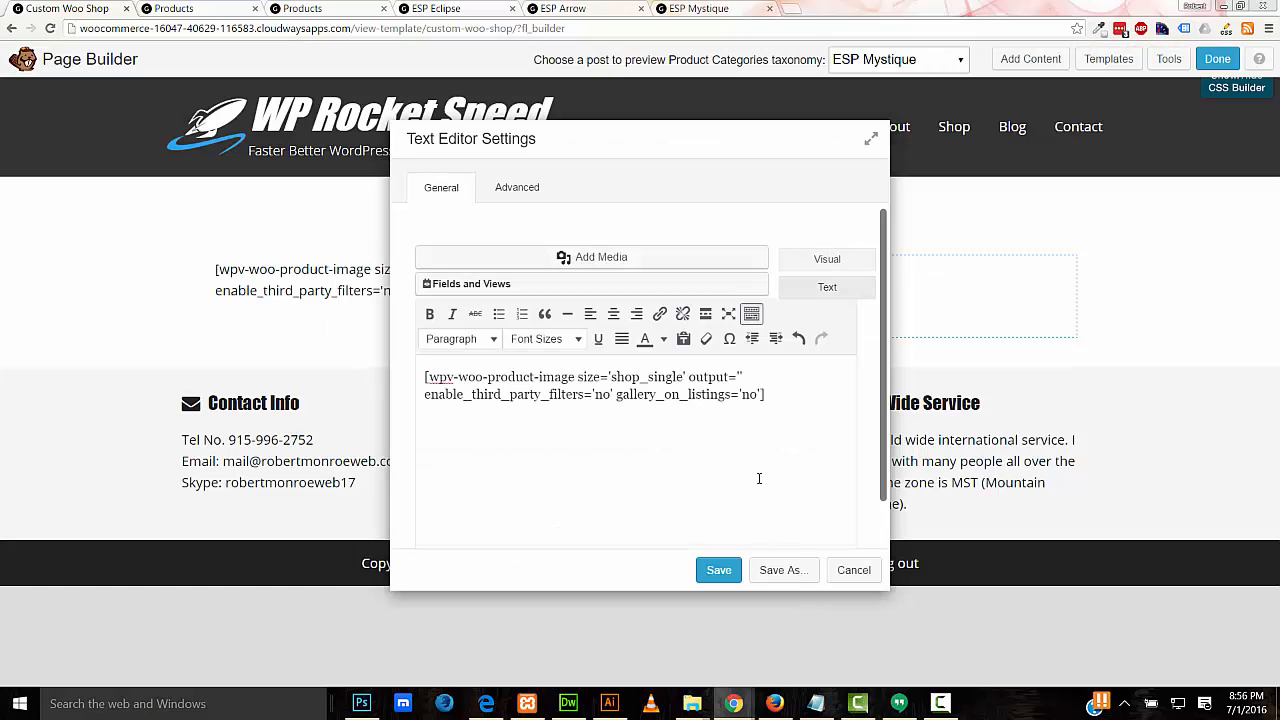
left_click(712, 570)
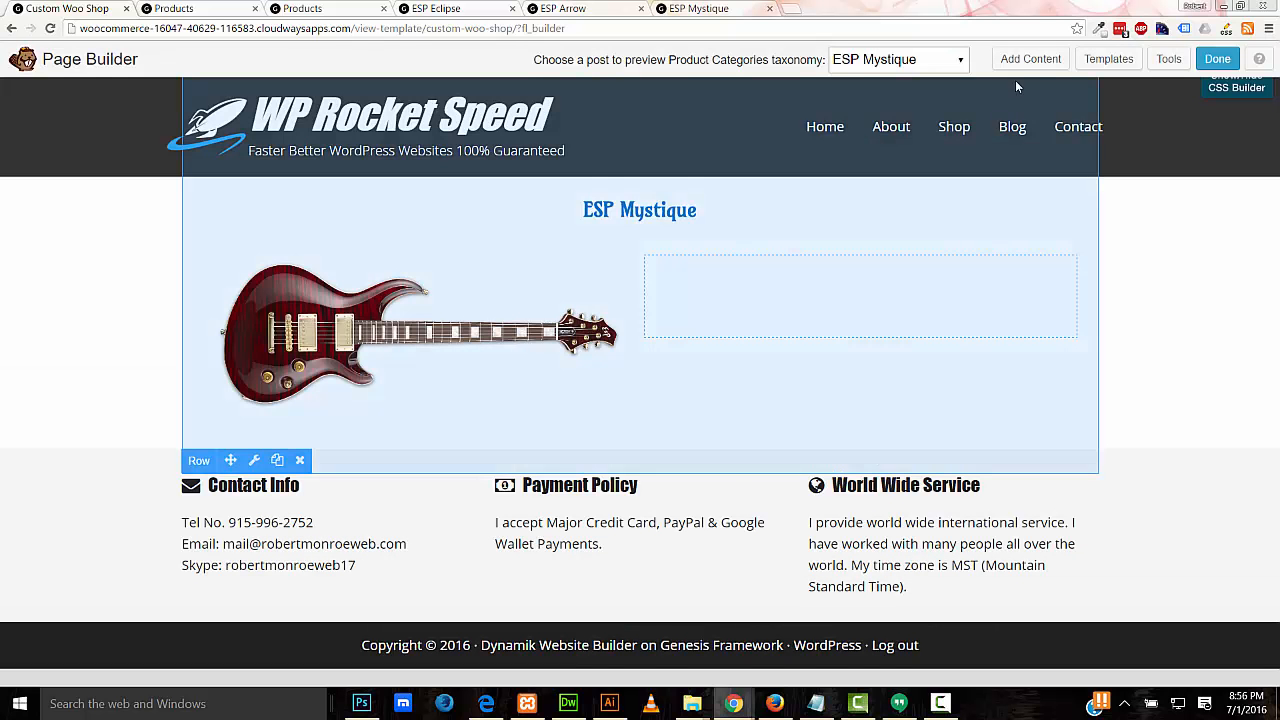
Step: Add a centred text block below the image showing the Product price shortcode
left_click(1030, 60)
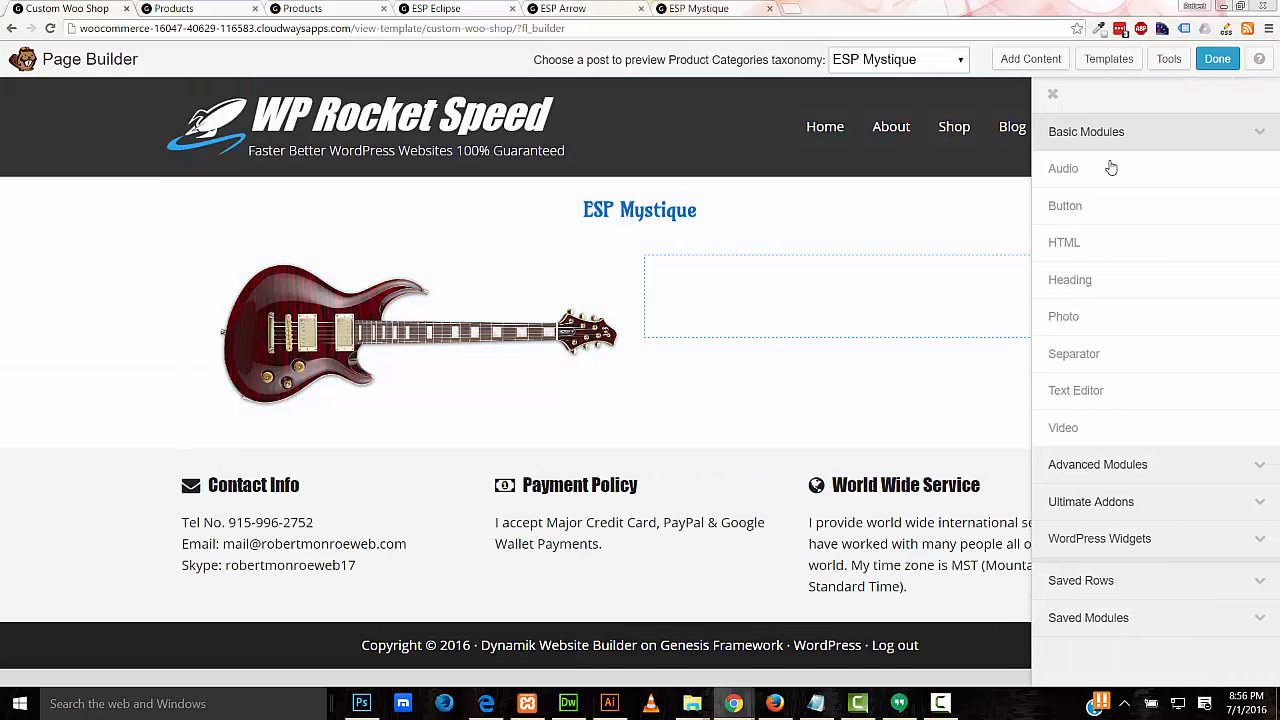
left_click_drag(1097, 386, 449, 463)
left_click_drag(588, 140, 817, 126)
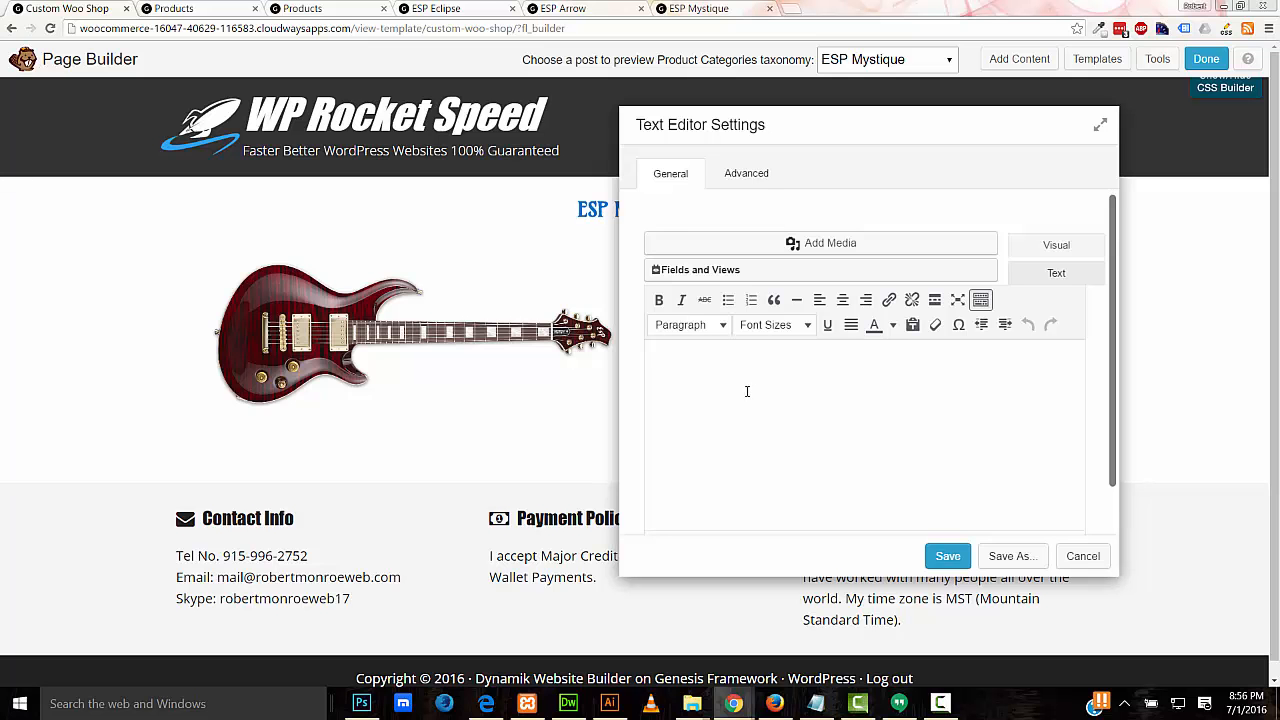
left_click(730, 273)
scroll(995, 379, "down", 5)
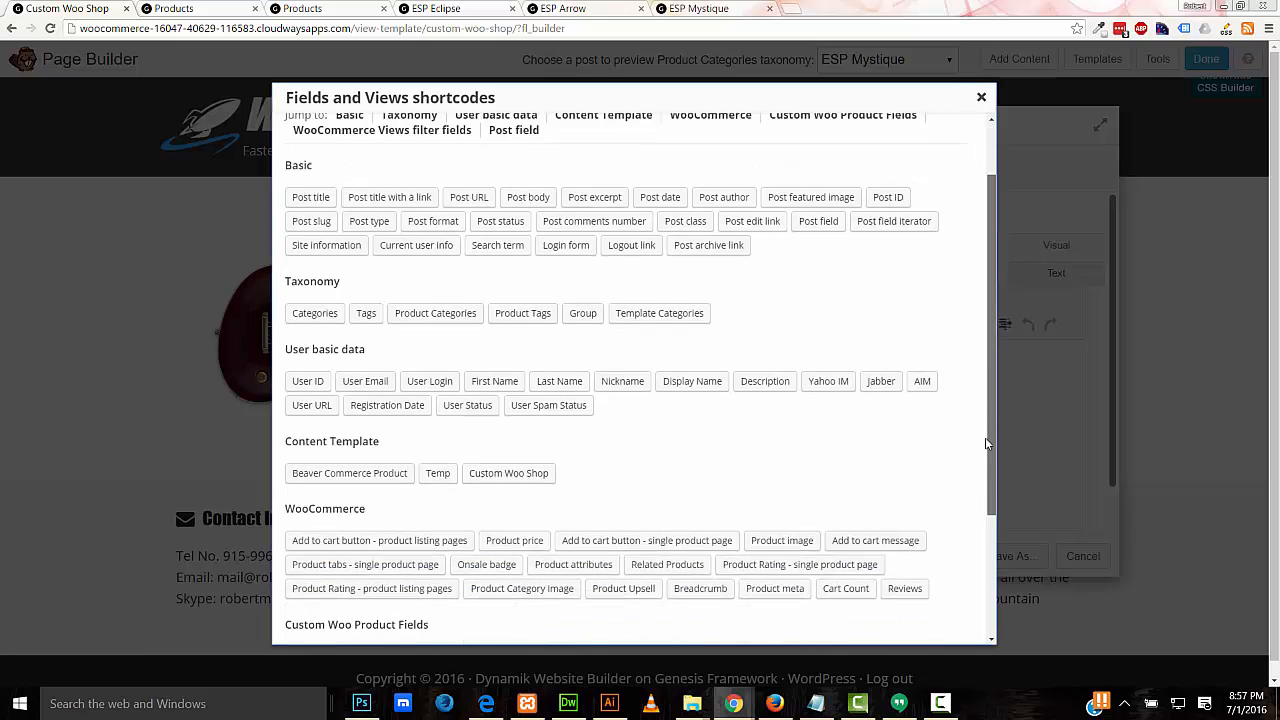
left_click(507, 363)
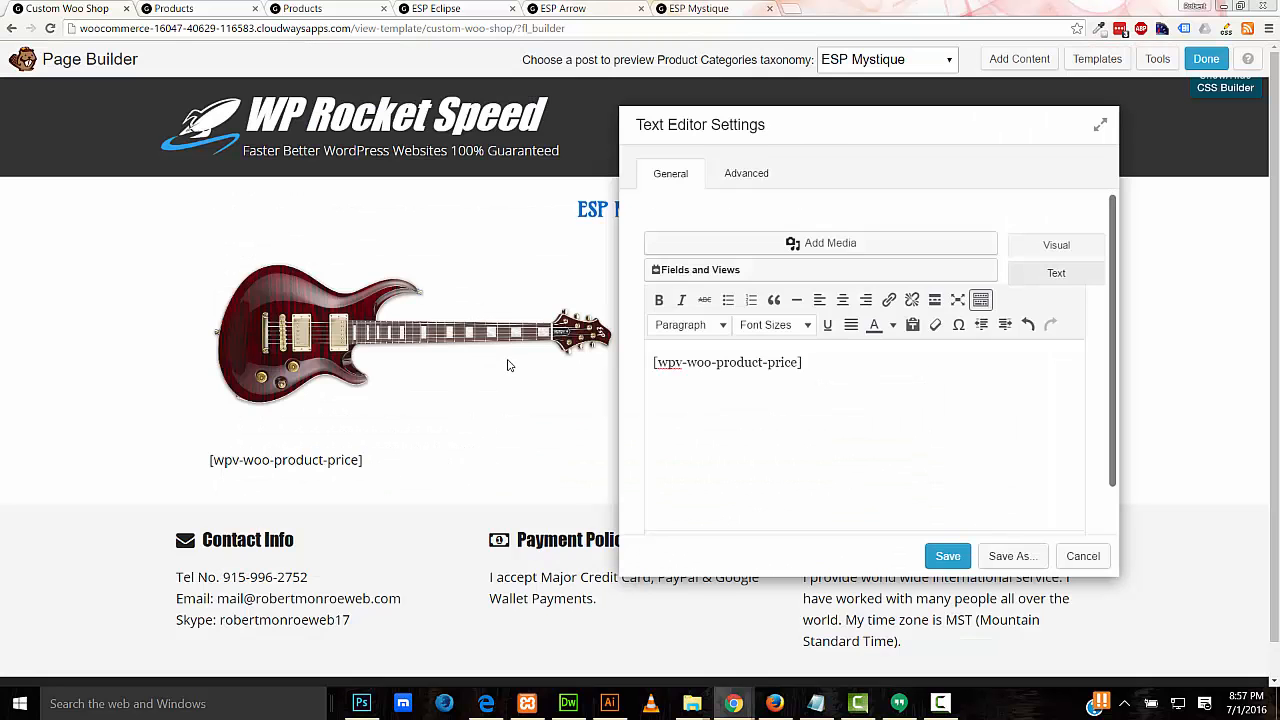
left_click(842, 300)
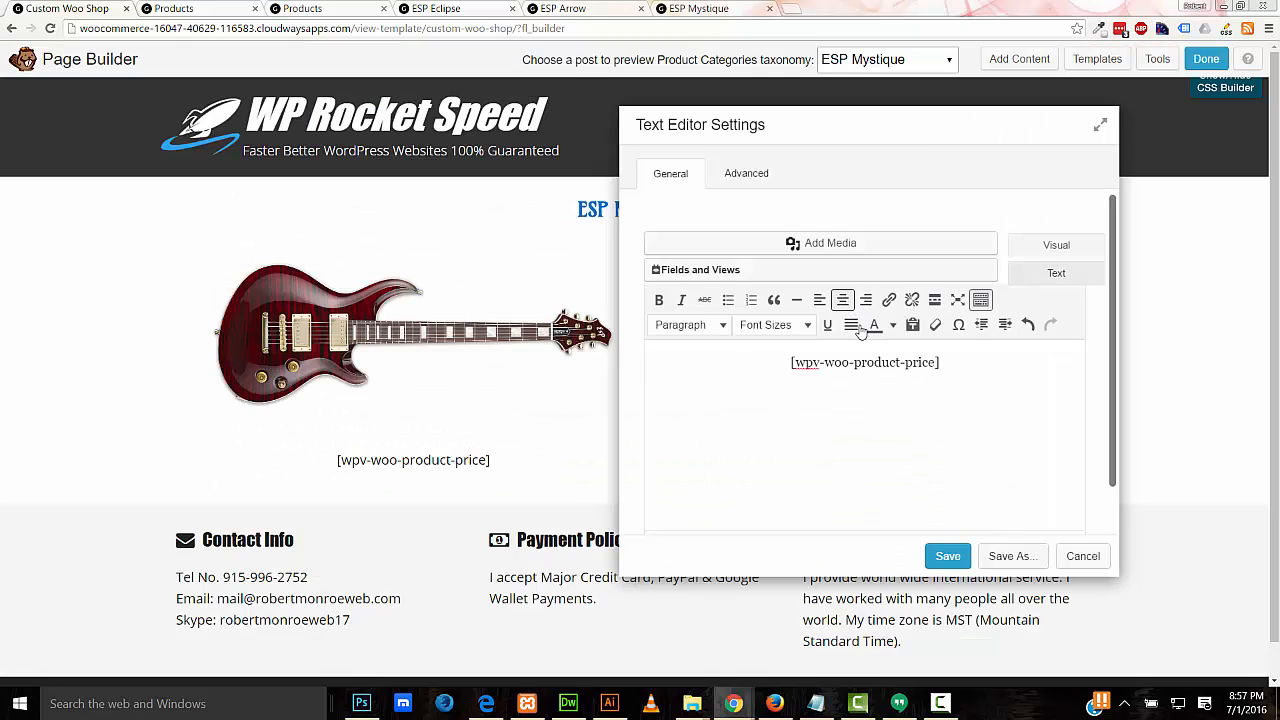
left_click(944, 556)
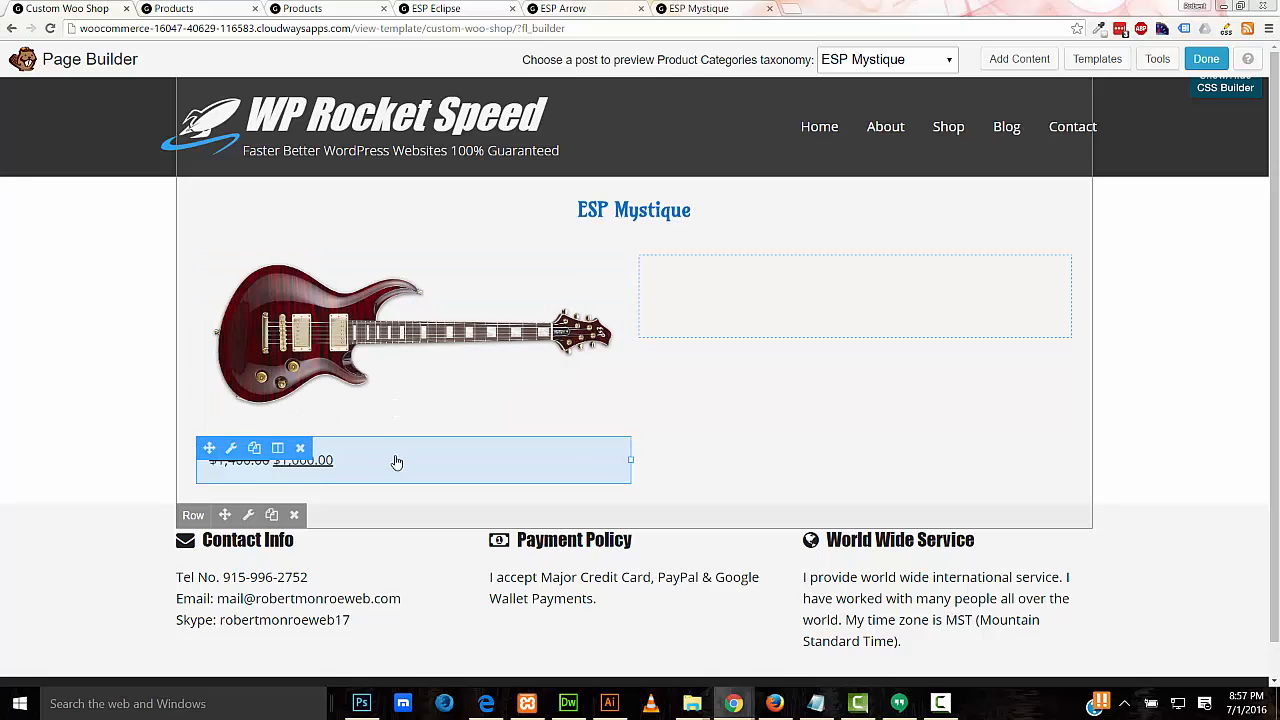
Step: Add a centred text block below the price with the product-listing Add to cart button shortcode
left_click(1000, 59)
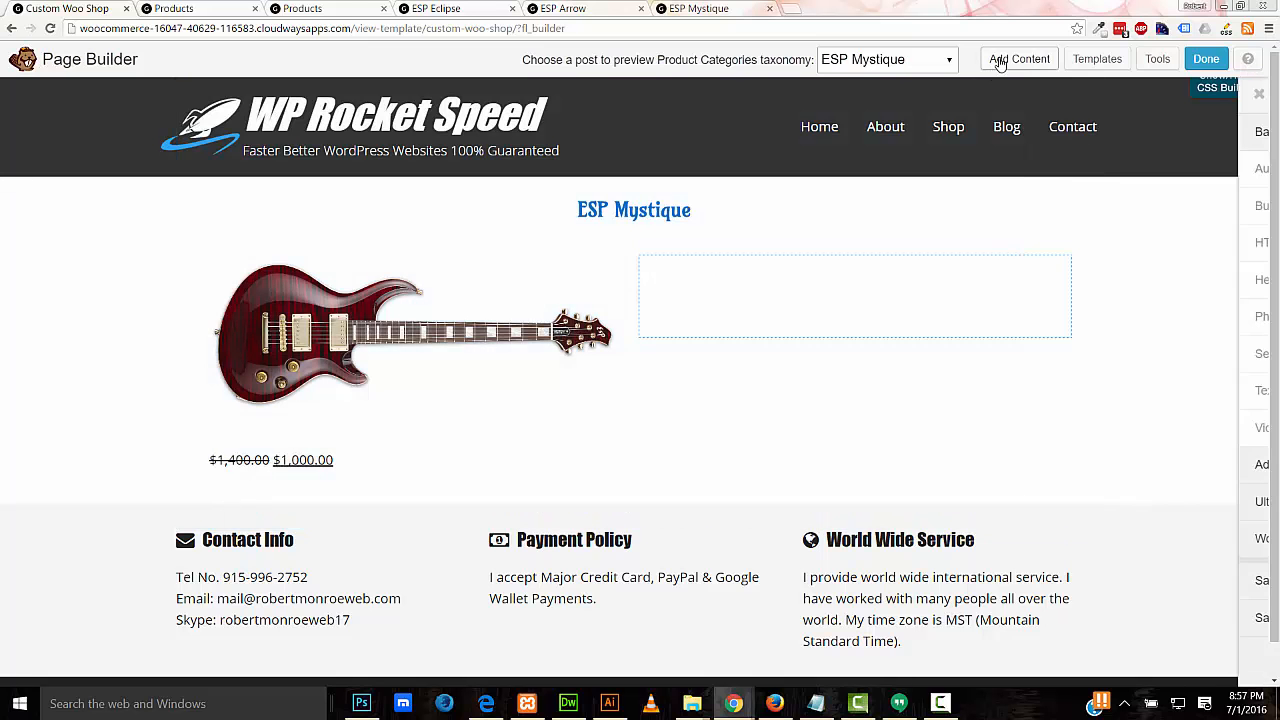
left_click_drag(1063, 389, 355, 563)
left_click(563, 288)
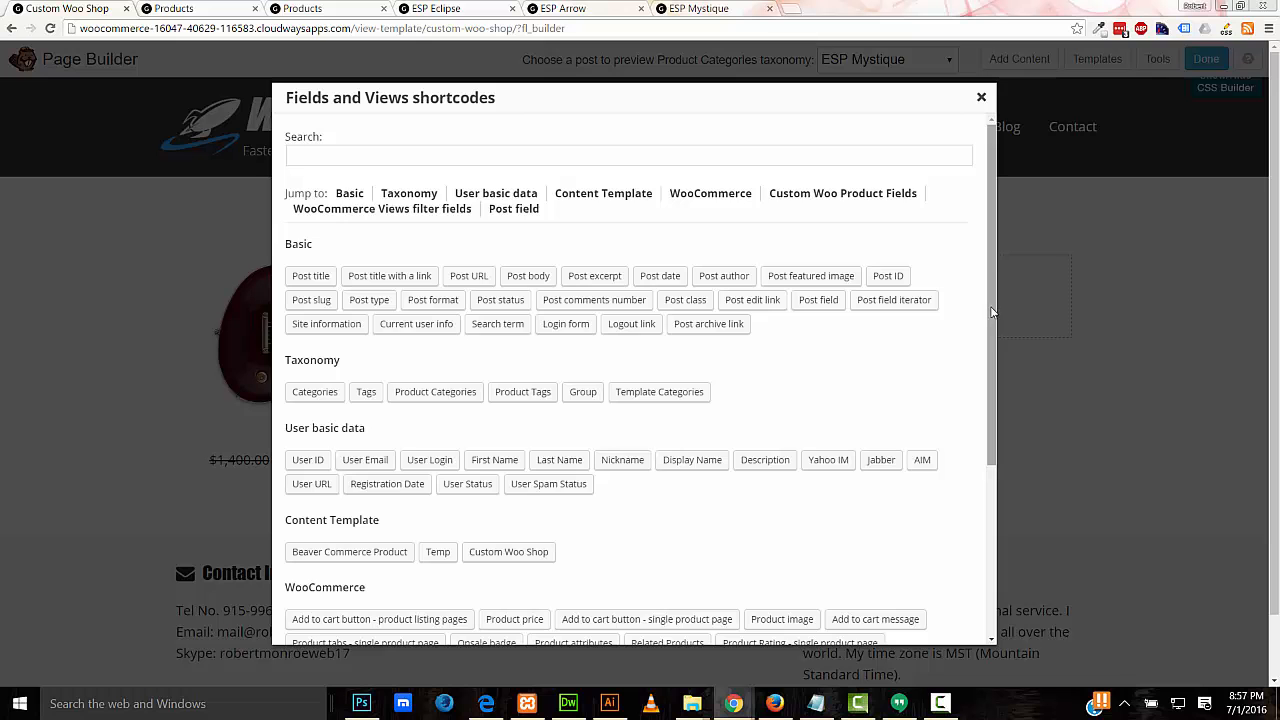
scroll(990, 313, "down", 5)
left_click(370, 362)
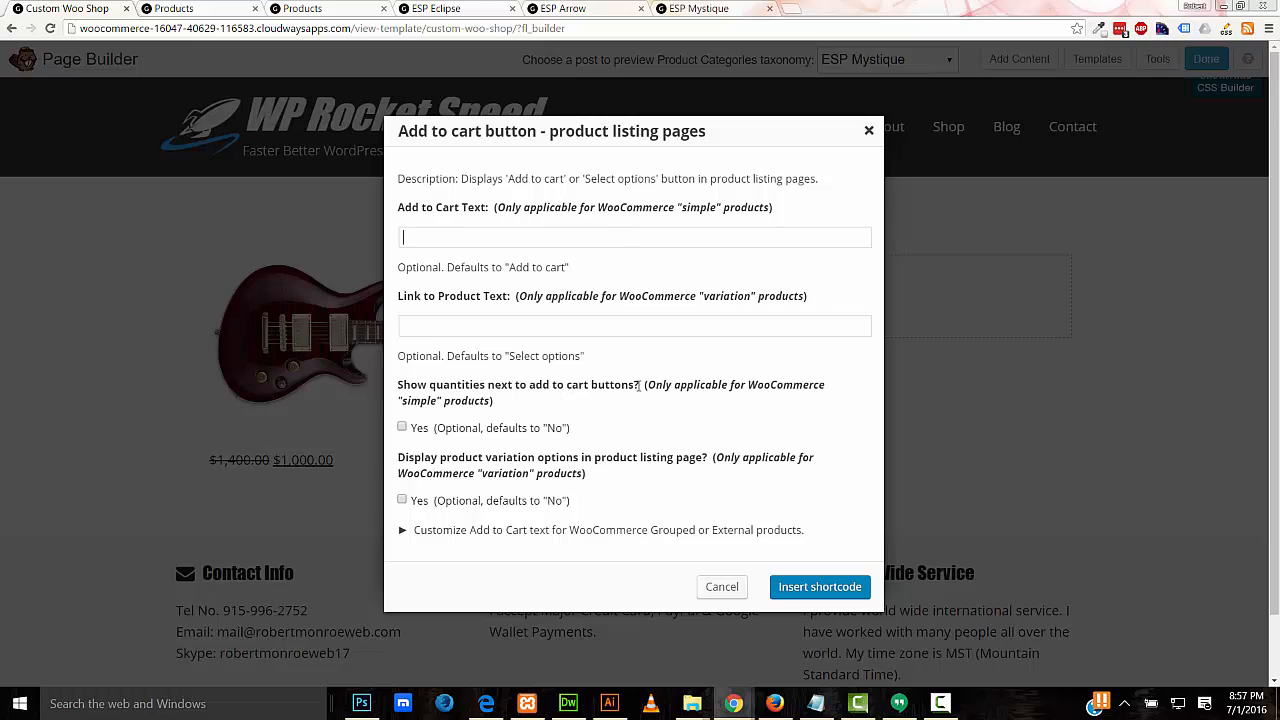
left_click(795, 587)
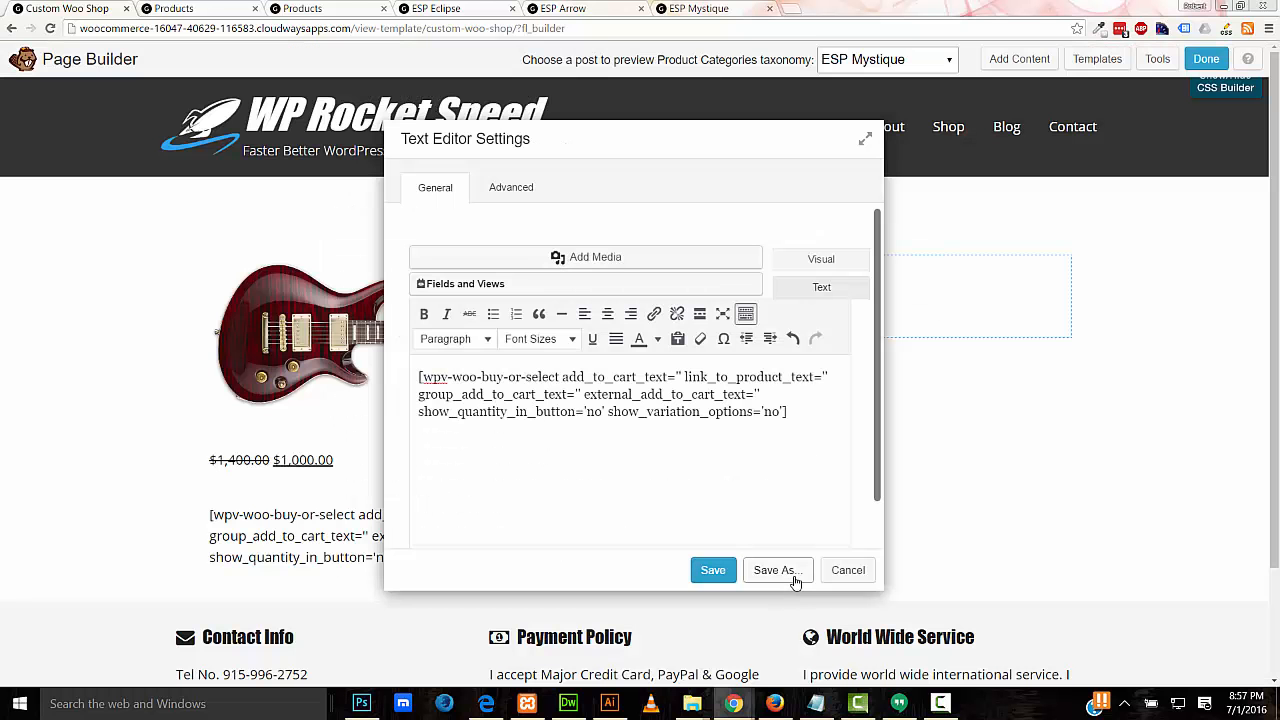
left_click(607, 314)
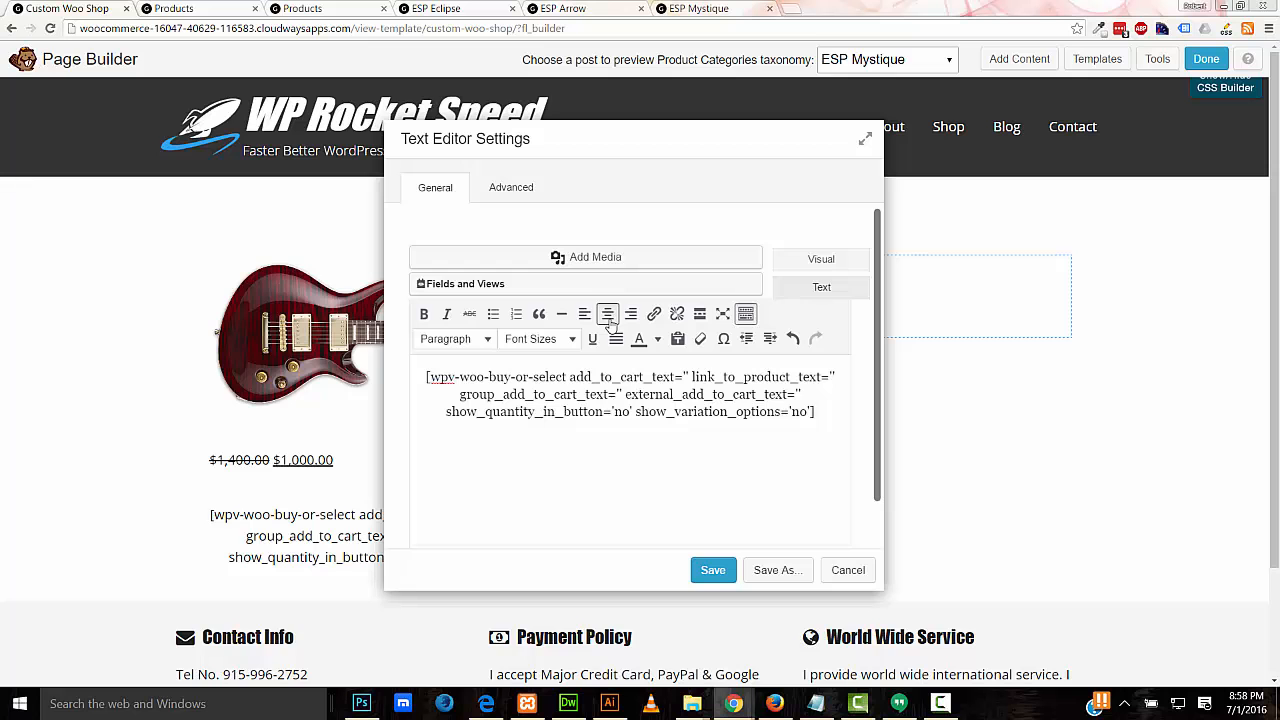
left_click(724, 572)
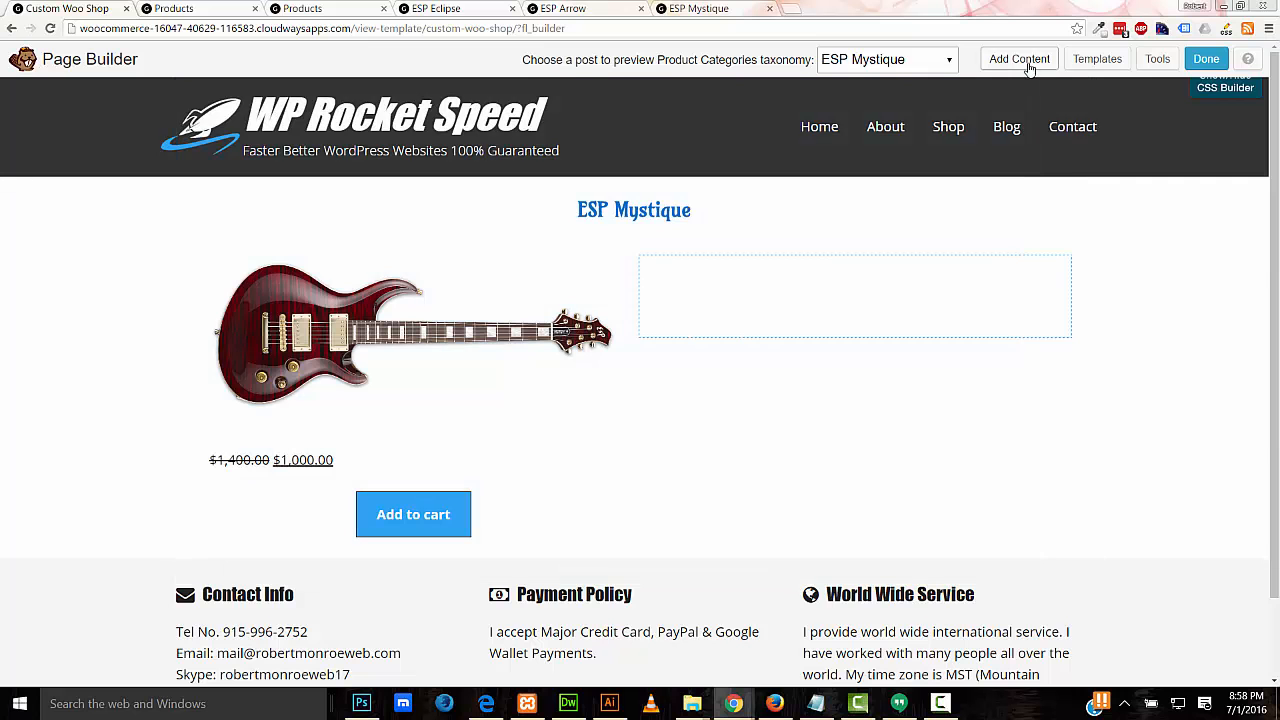
left_click(1025, 62)
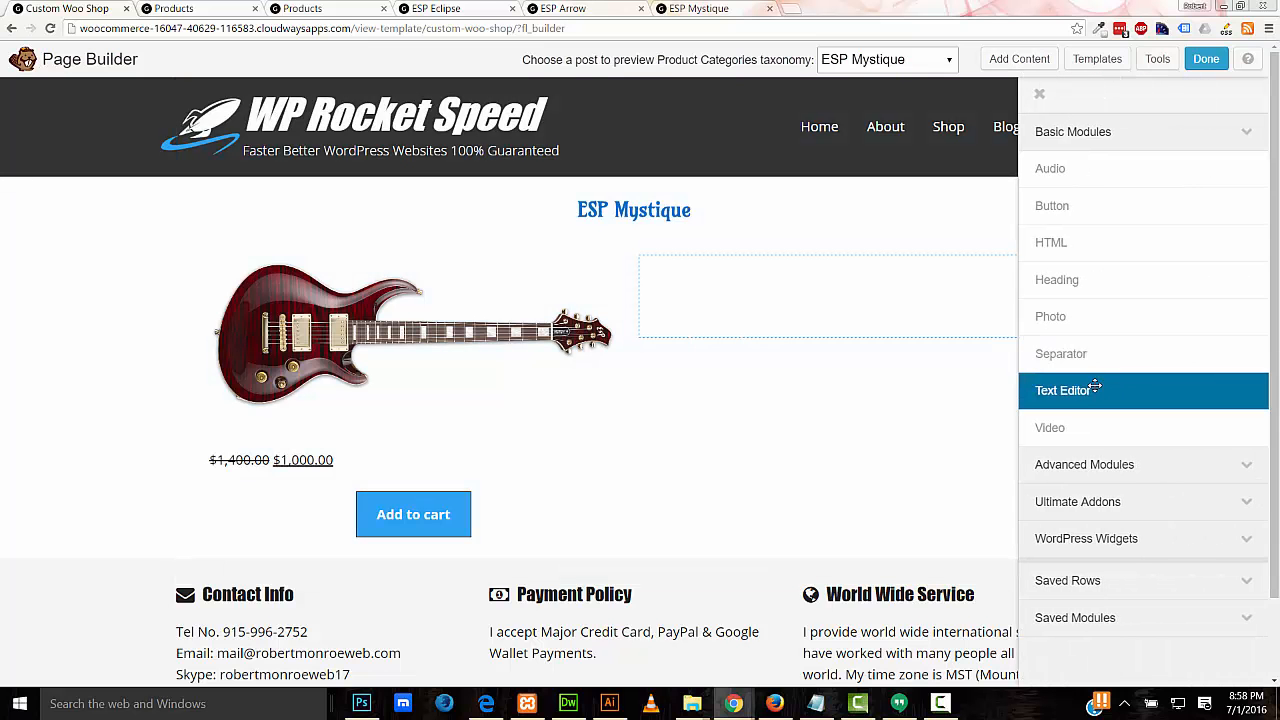
Step: Place a text block in the right column showing the Video Embed Code field shortcode
left_click_drag(1094, 390, 835, 346)
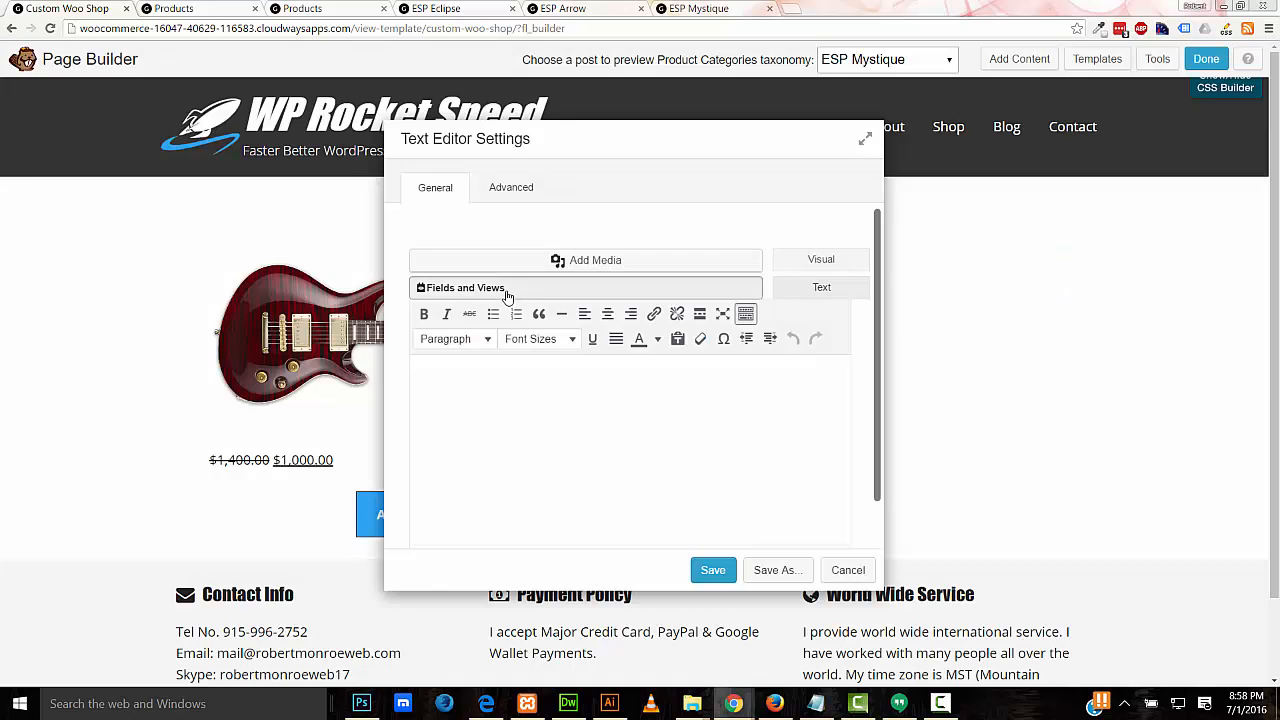
left_click(495, 289)
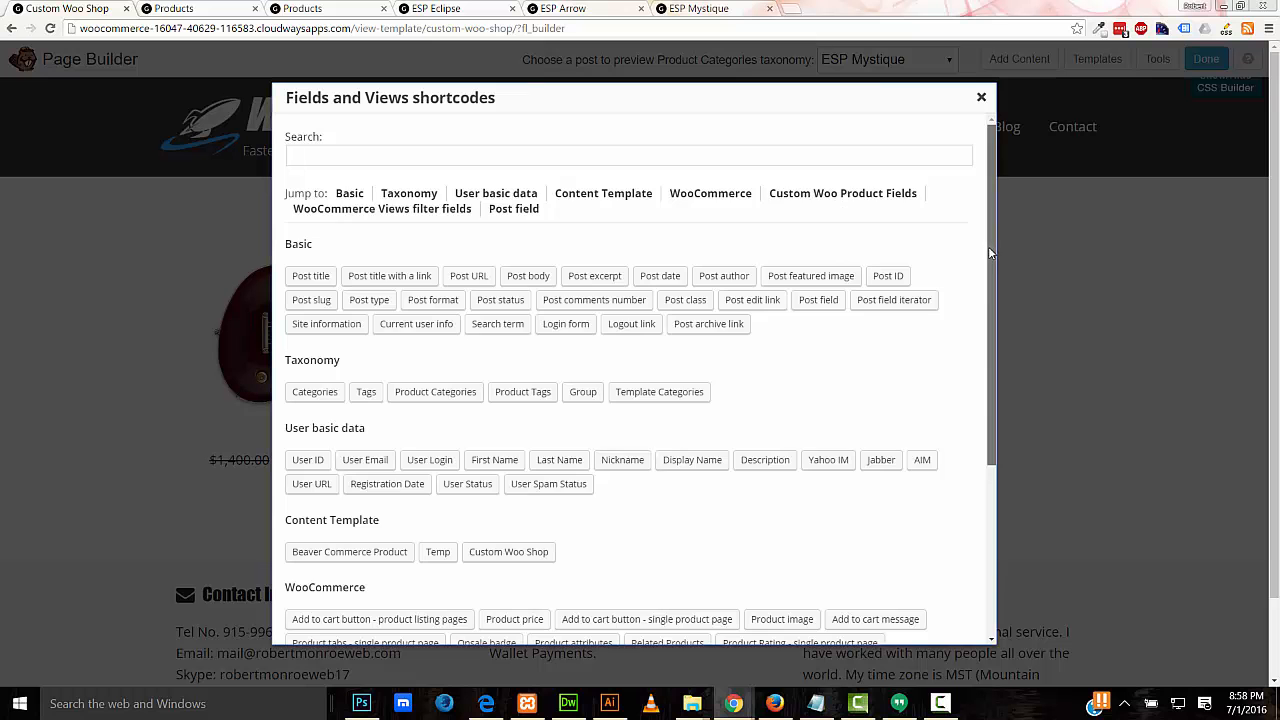
left_click_drag(988, 244, 980, 438)
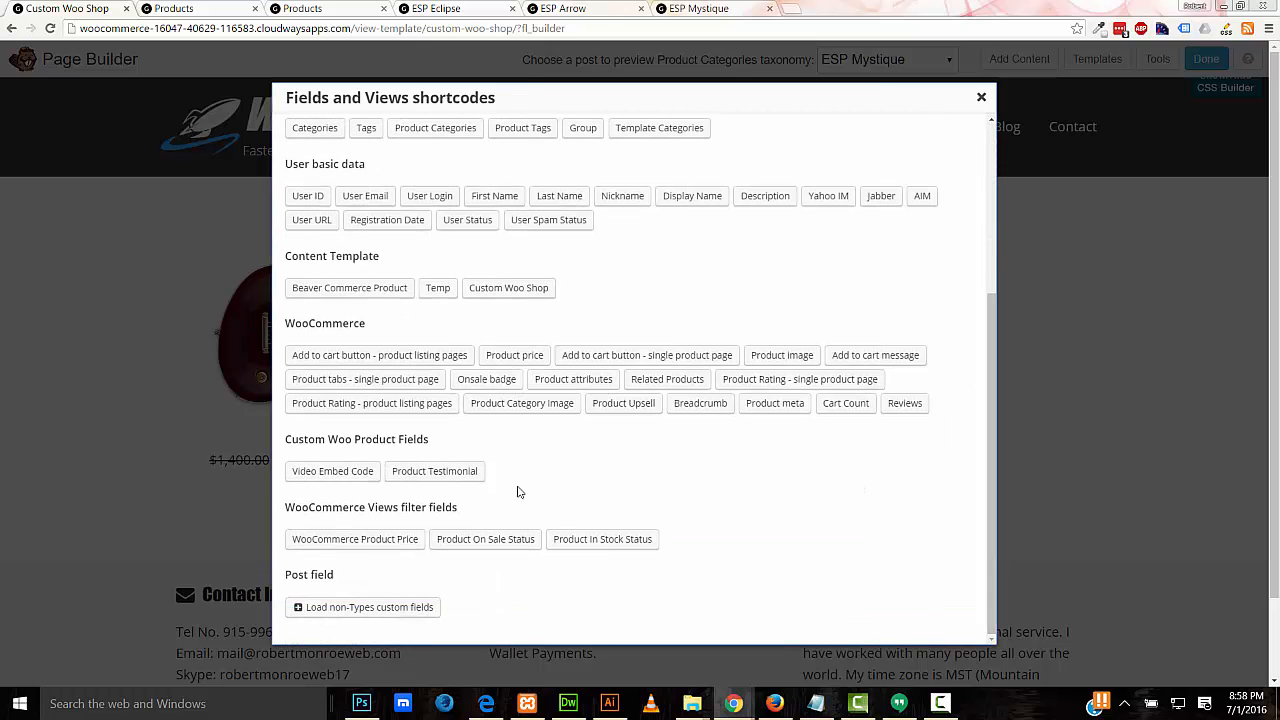
left_click(341, 476)
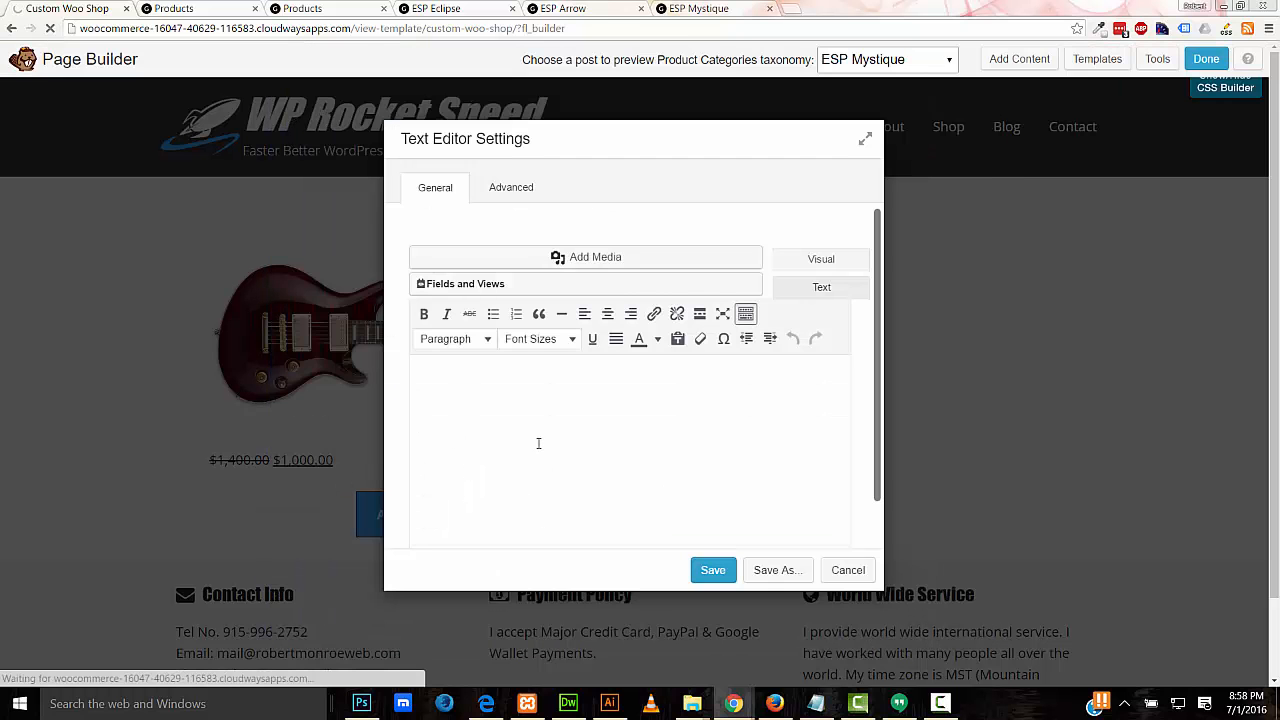
left_click(857, 572)
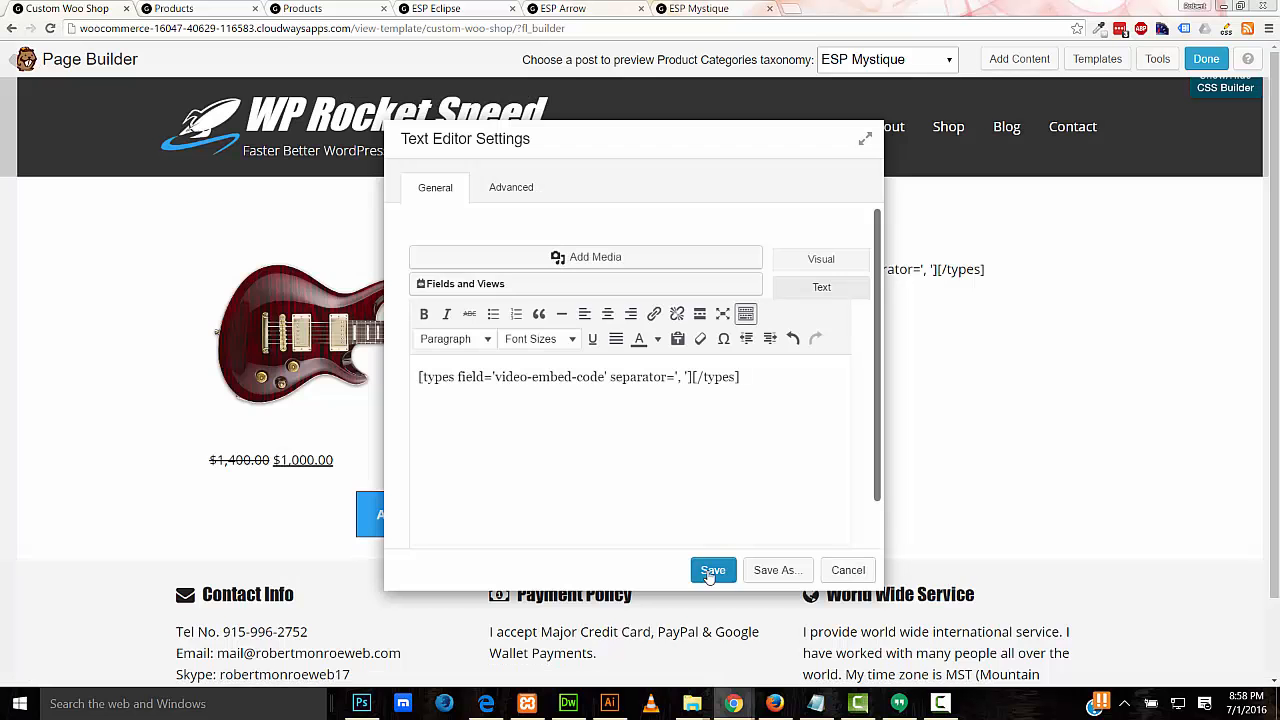
left_click(733, 572)
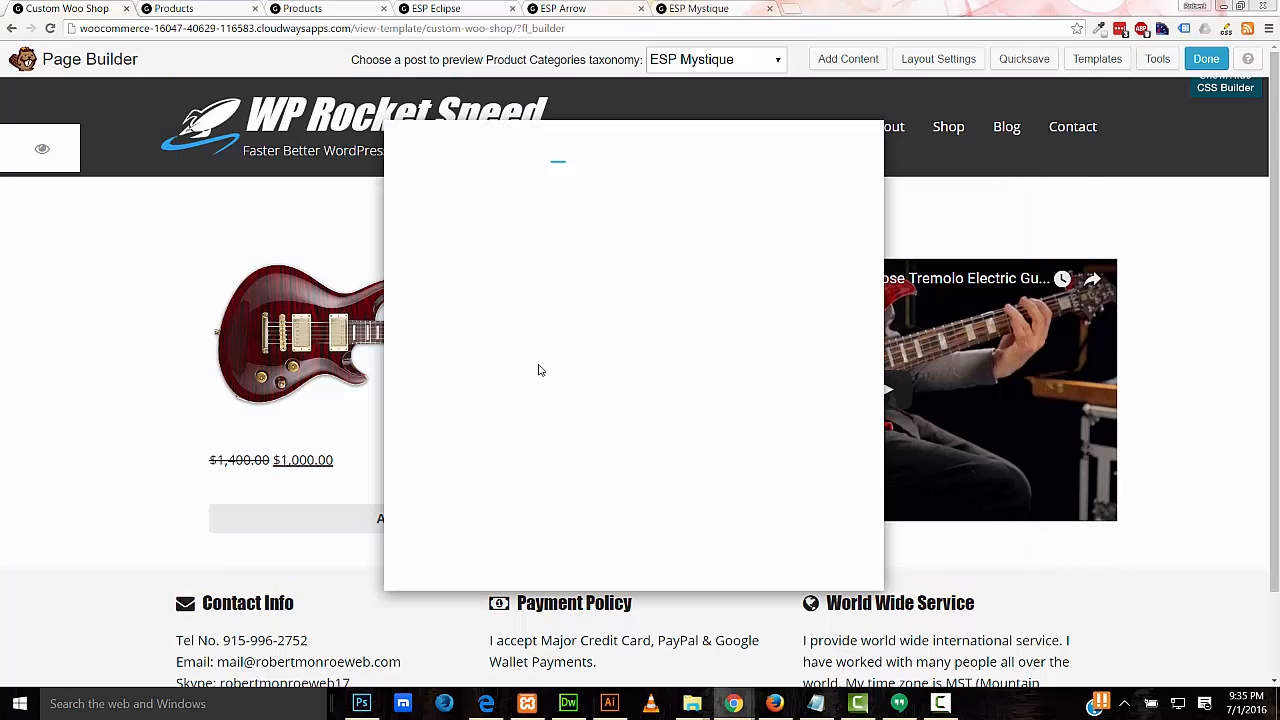
Step: Give the product row a plain #c9c9c9 light grey colour background
left_click(538, 366)
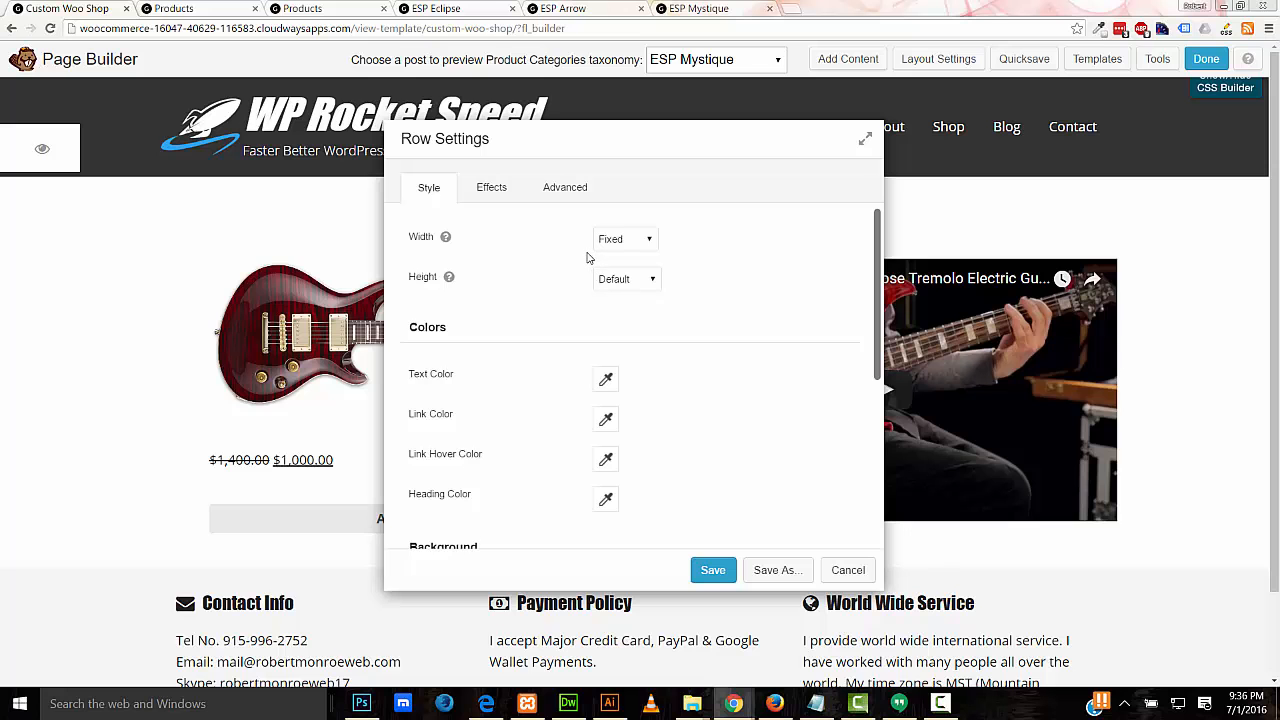
scroll(866, 443, "down", 5)
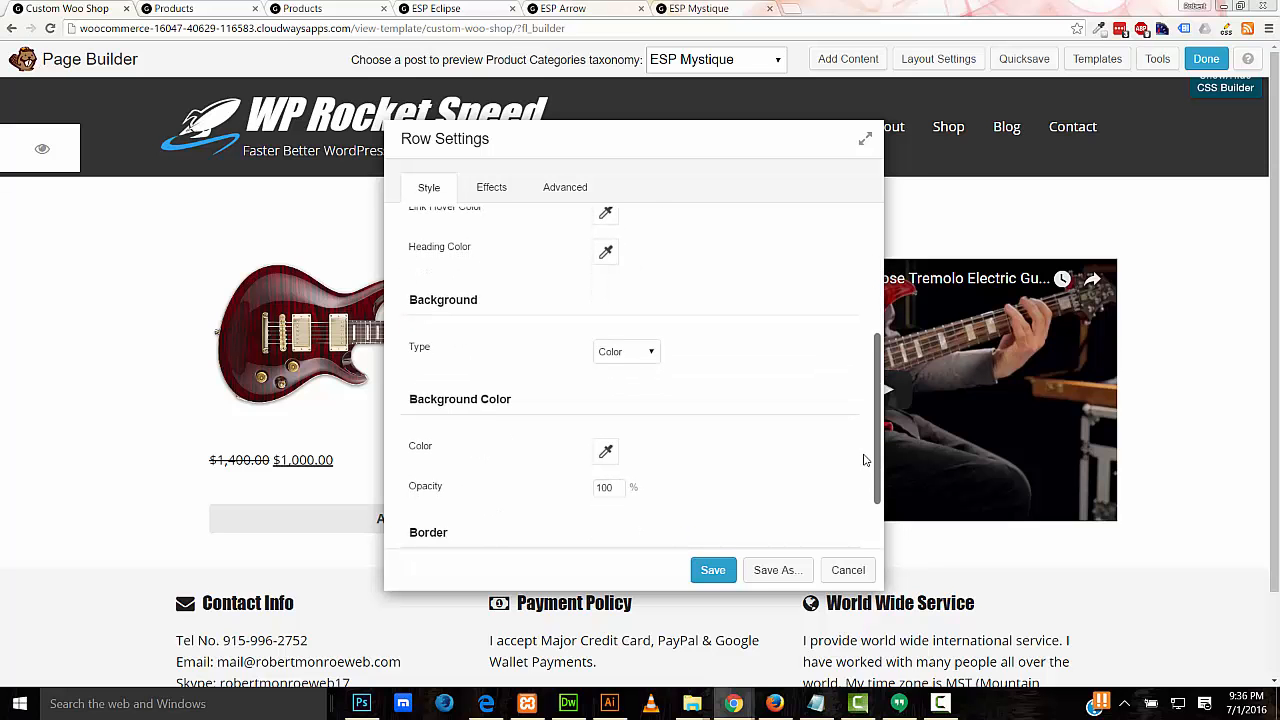
left_click(626, 351)
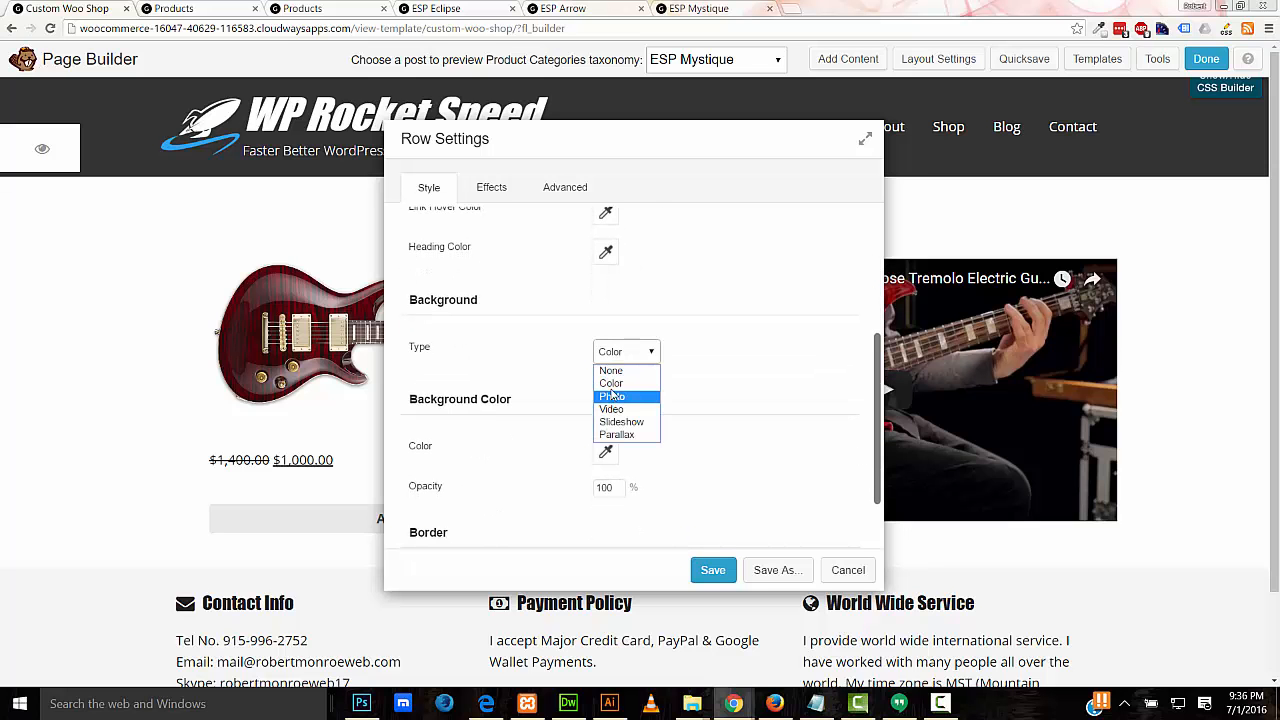
left_click(611, 383)
left_click(604, 453)
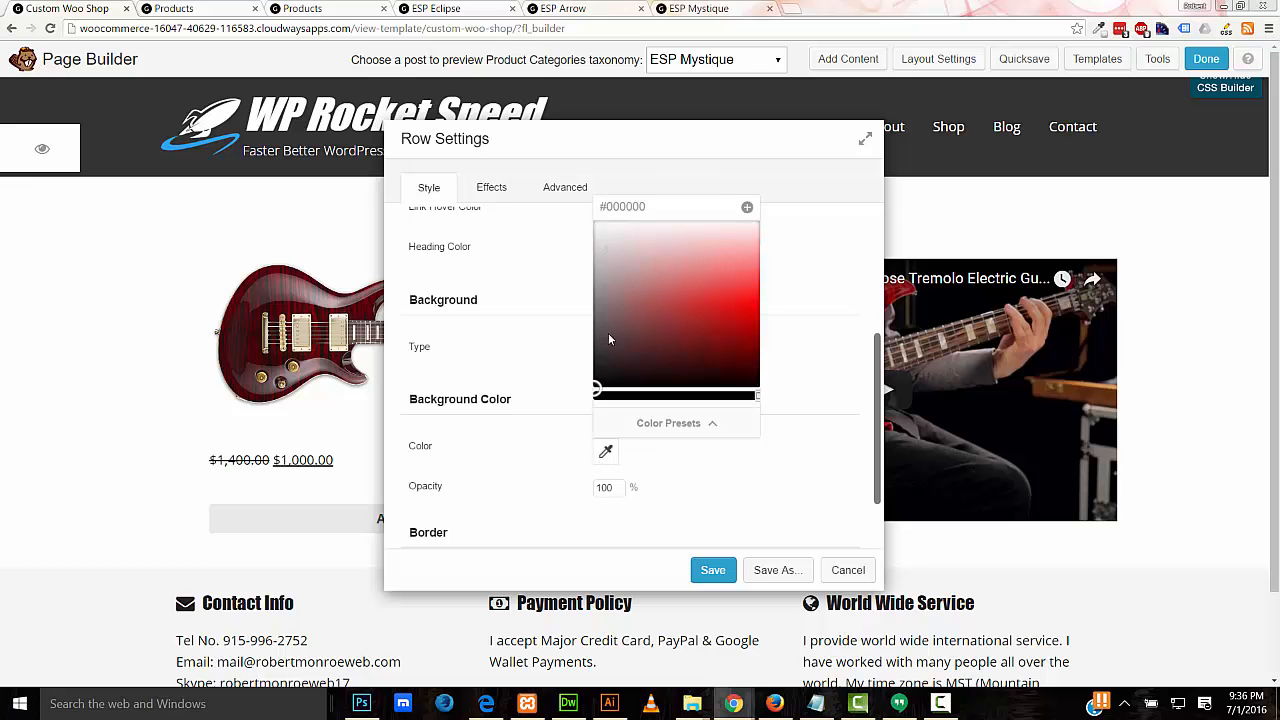
left_click(588, 257)
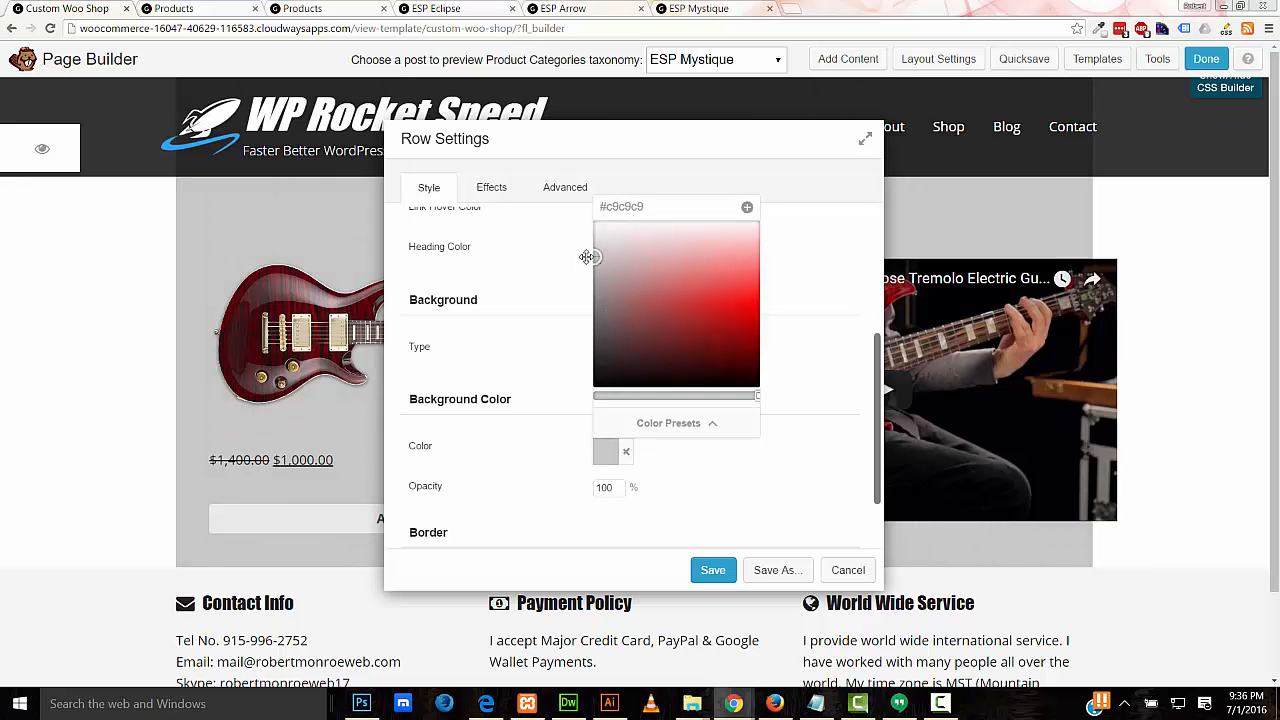
left_click(712, 570)
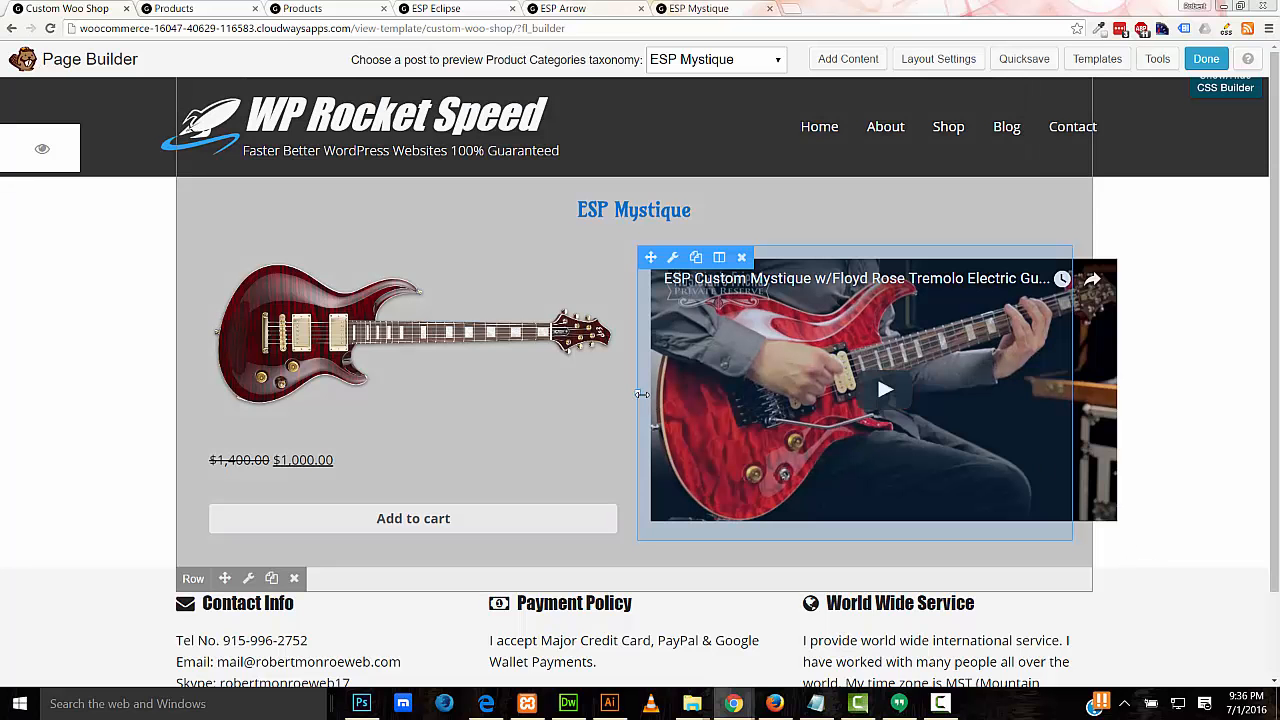
Step: Adjust the column divider so image and video columns split about 51.9% / 48.1%
left_click_drag(633, 392, 754, 395)
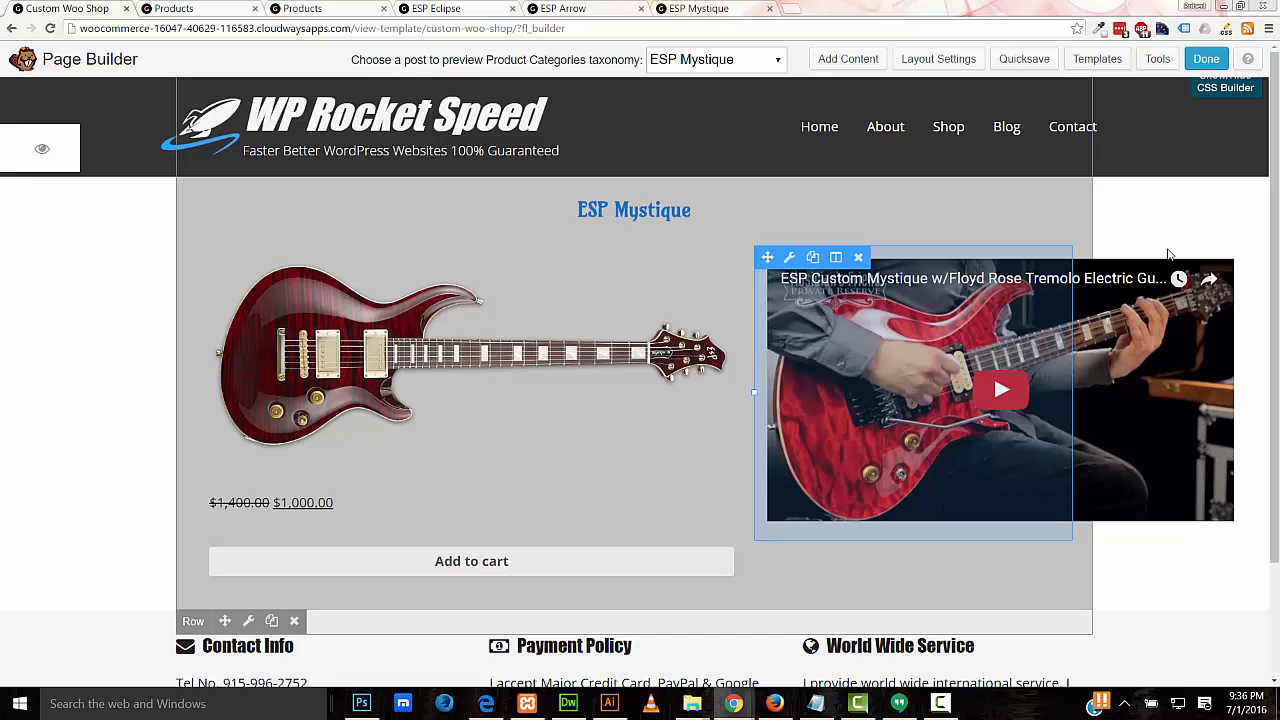
left_click_drag(754, 392, 642, 388)
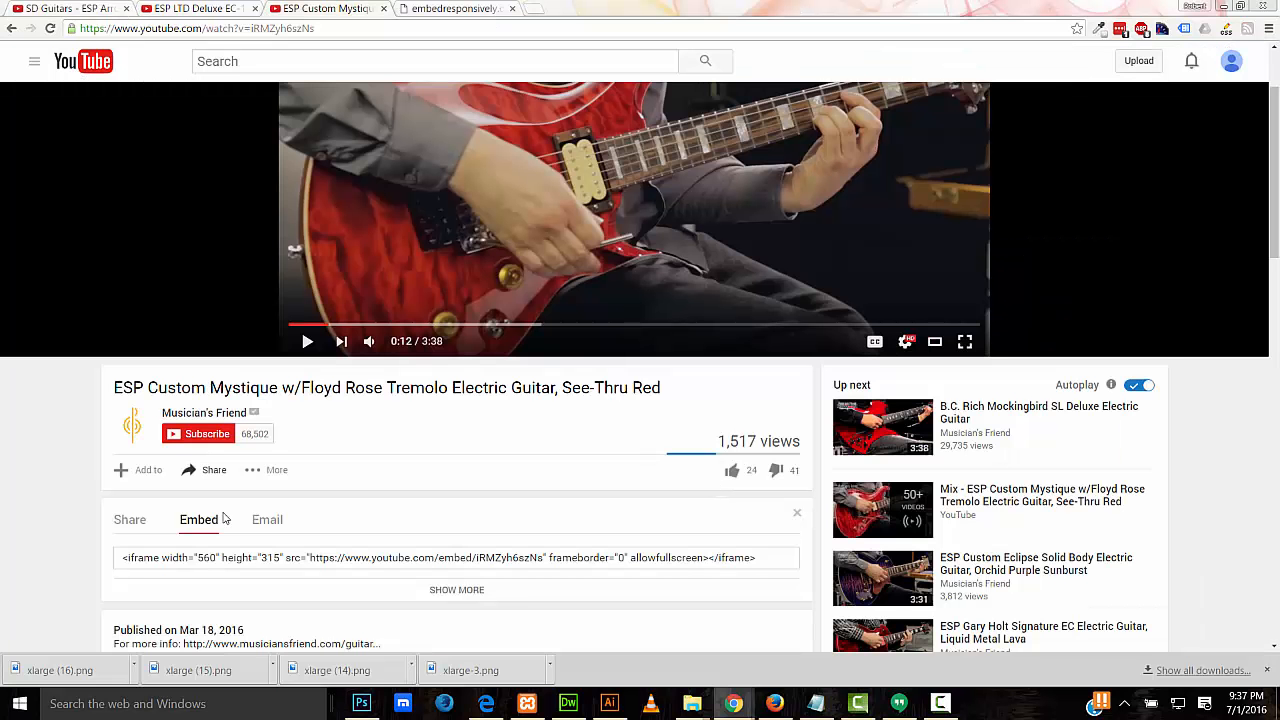
Step: Copy the guitar video's iframe embed code from YouTube's Share > Embed panel
left_click(208, 474)
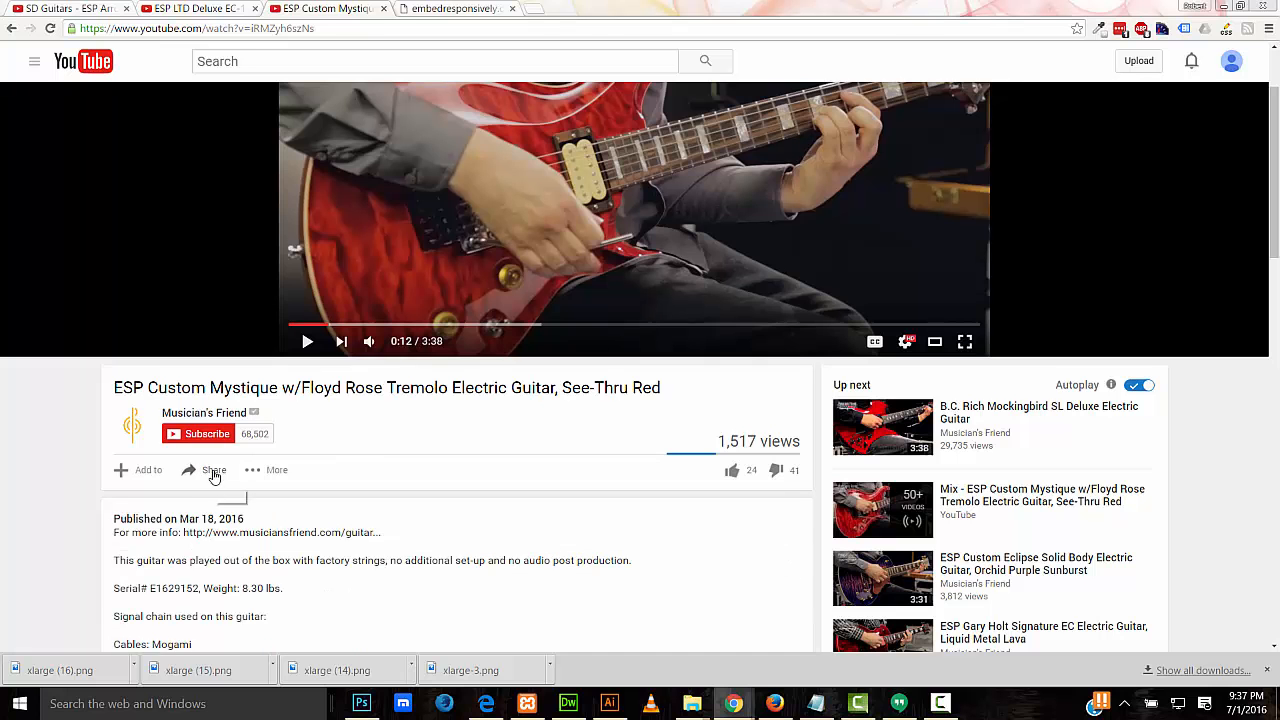
left_click(208, 474)
left_click(260, 557)
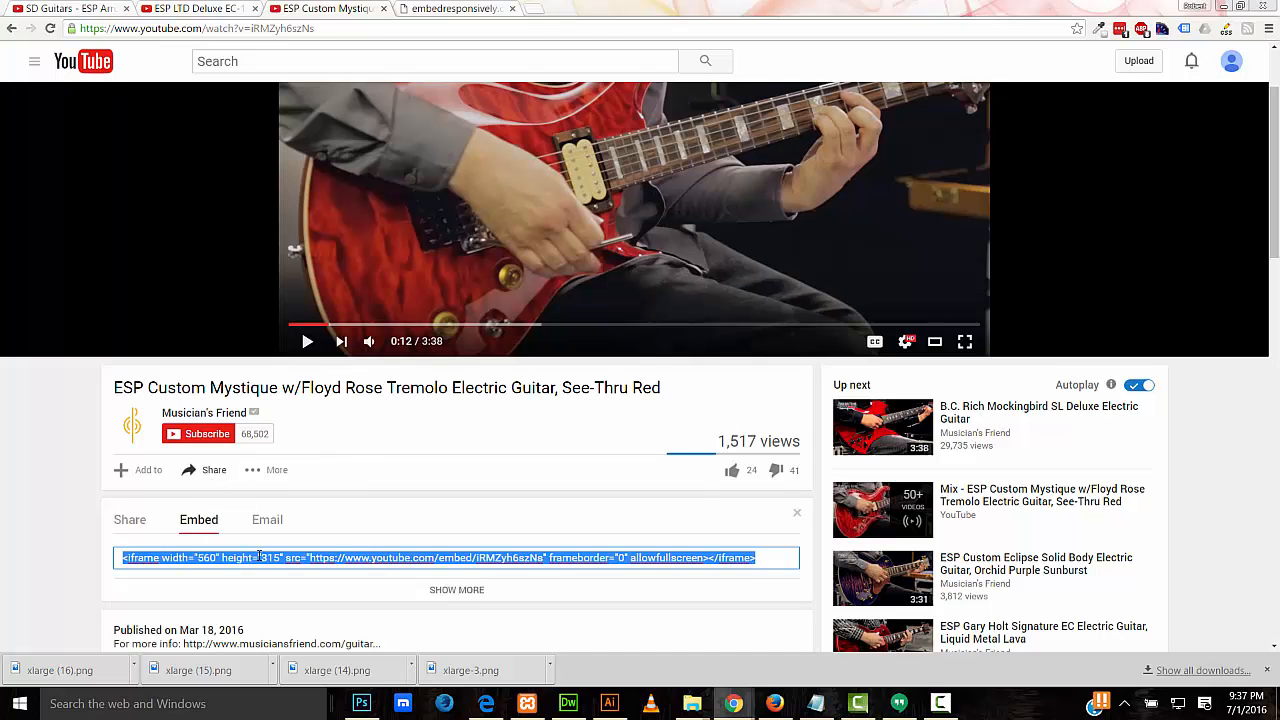
right_click(260, 556)
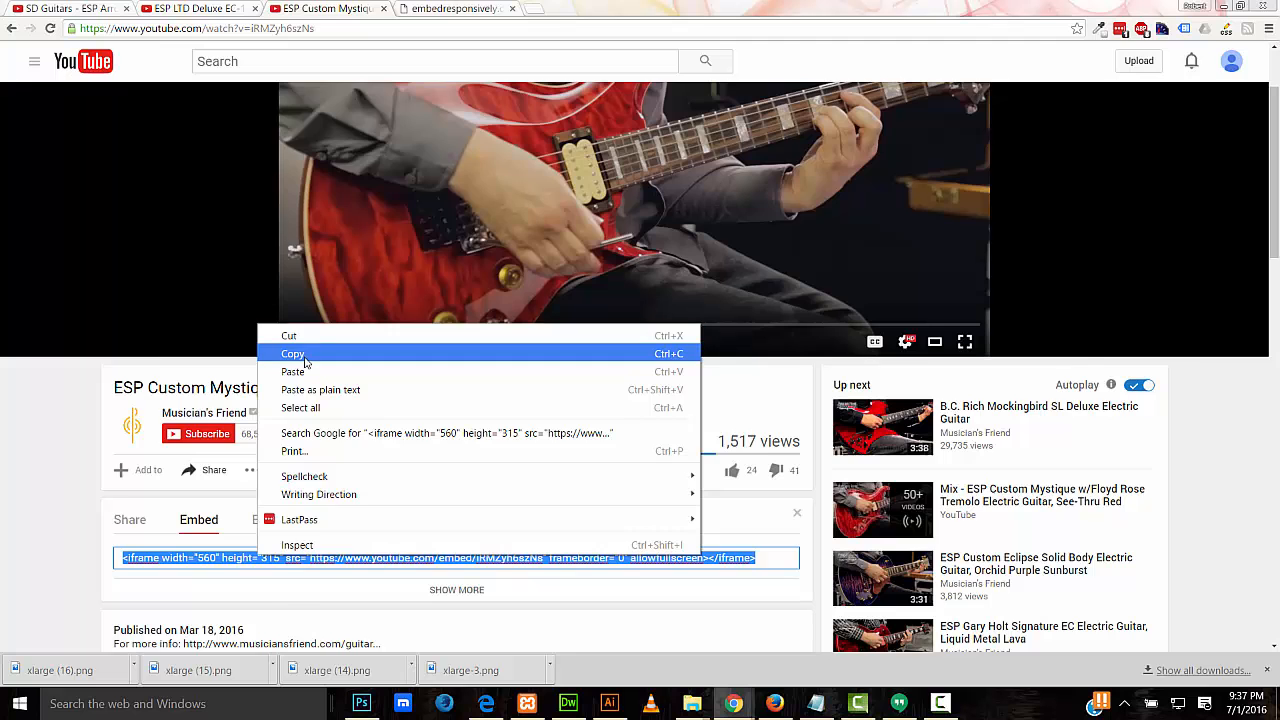
left_click(305, 354)
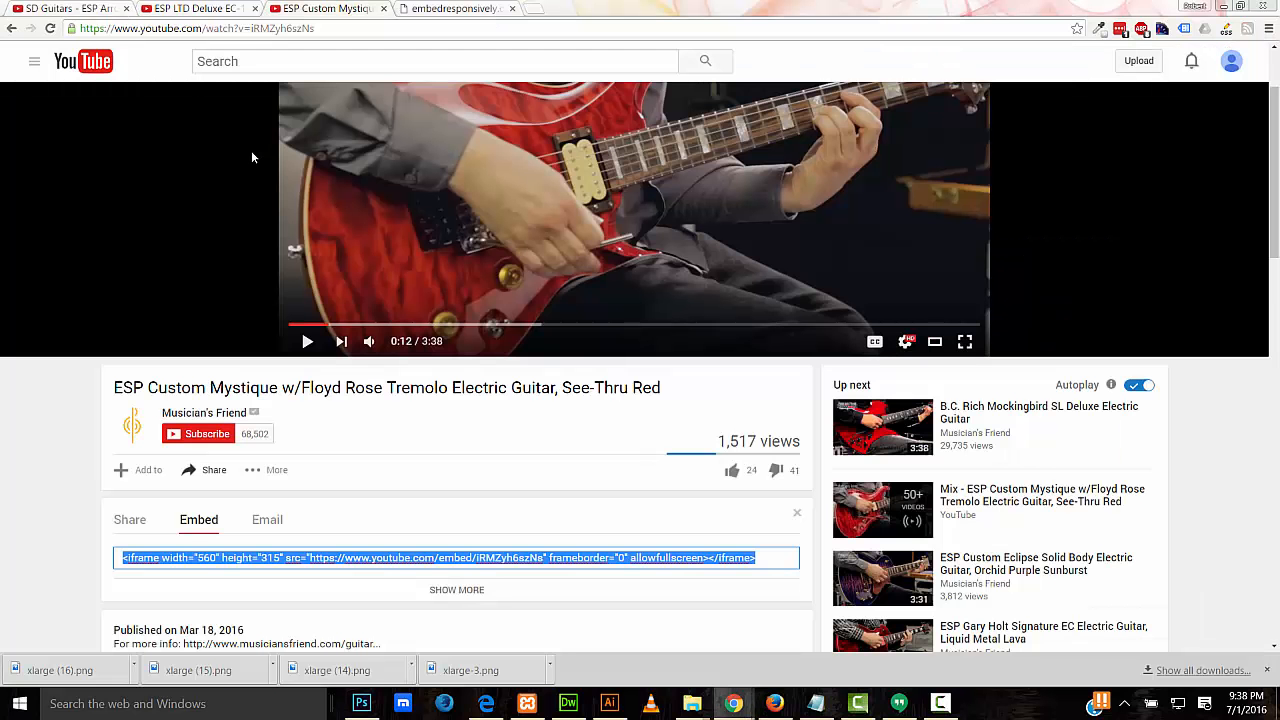
left_click(472, 11)
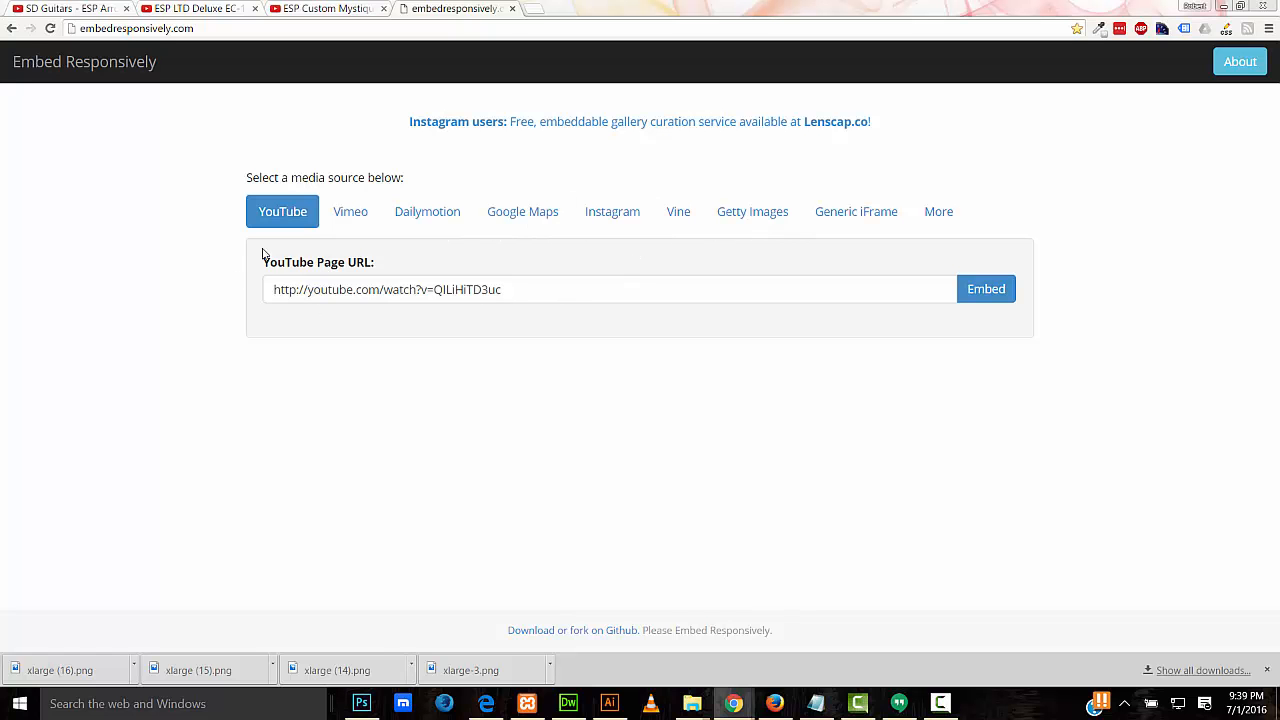
Step: Copy the ESP Custom Mystique video's YouTube page URL
left_click(313, 14)
left_click(324, 28)
right_click(281, 29)
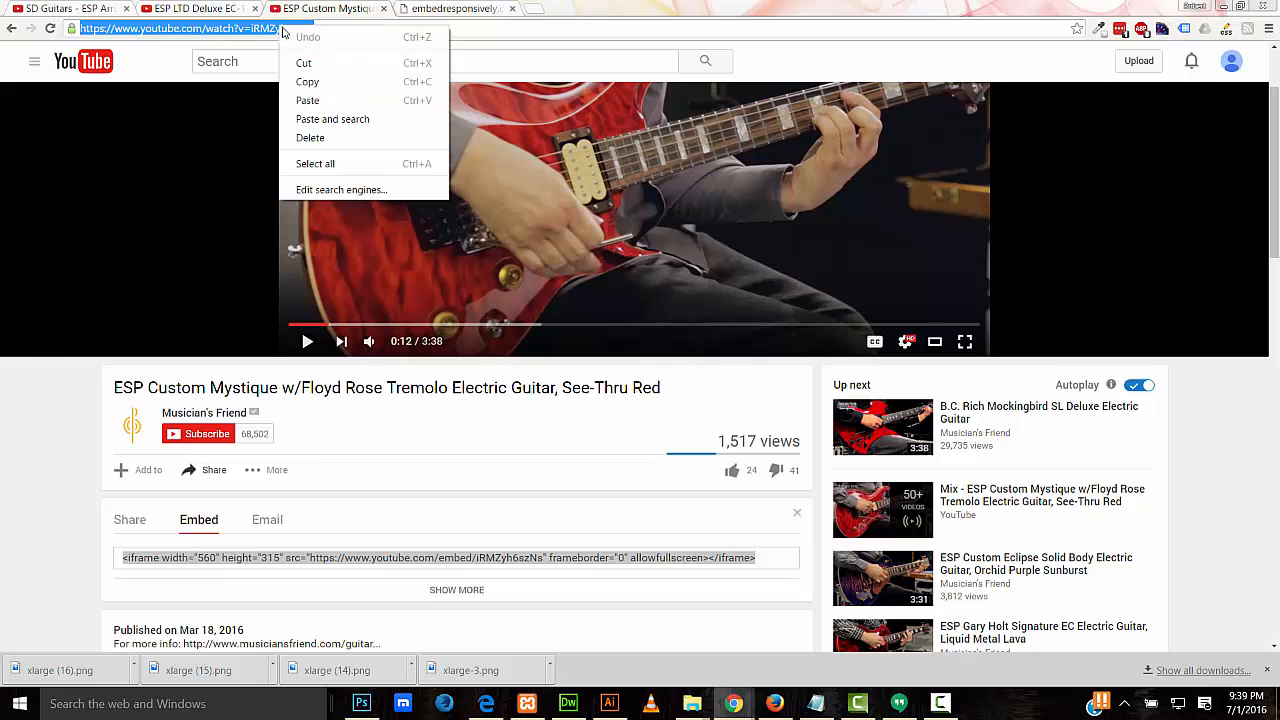
left_click(312, 80)
key("ctrl+Tab")
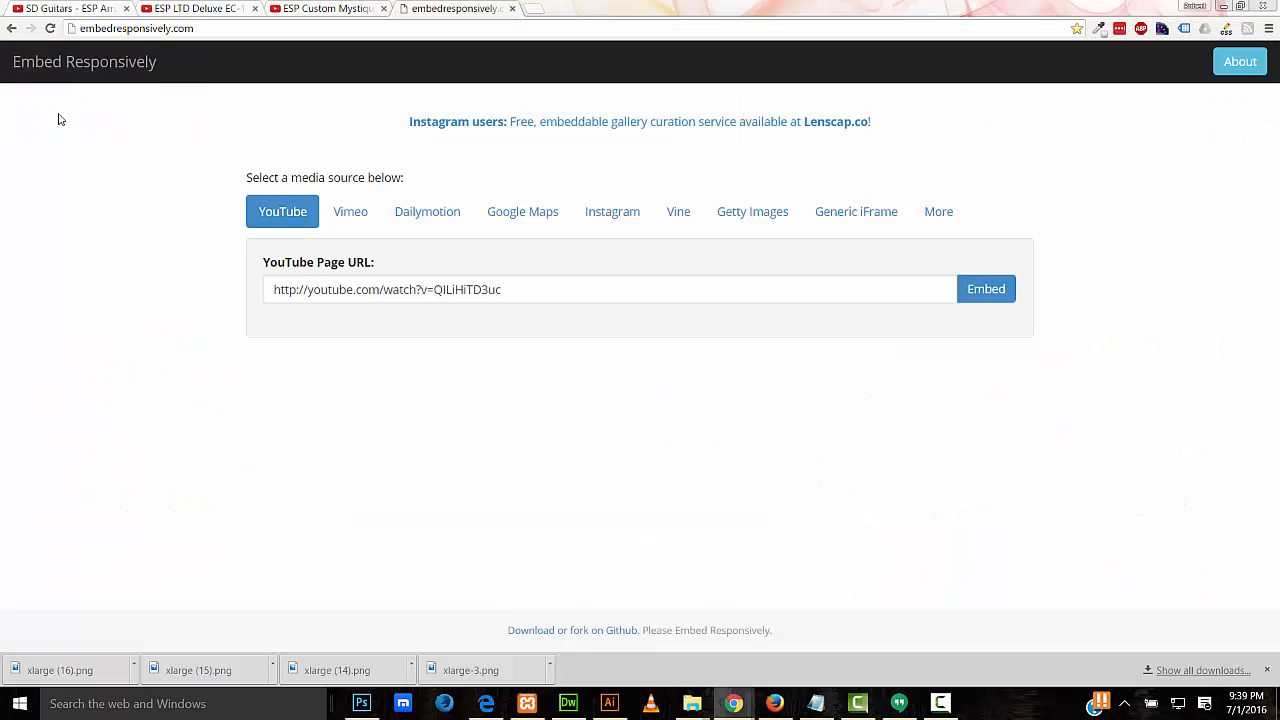
Step: Paste the URL into Embed Responsively, then generate and copy the responsive embed code
triple_click(530, 291)
right_click(530, 291)
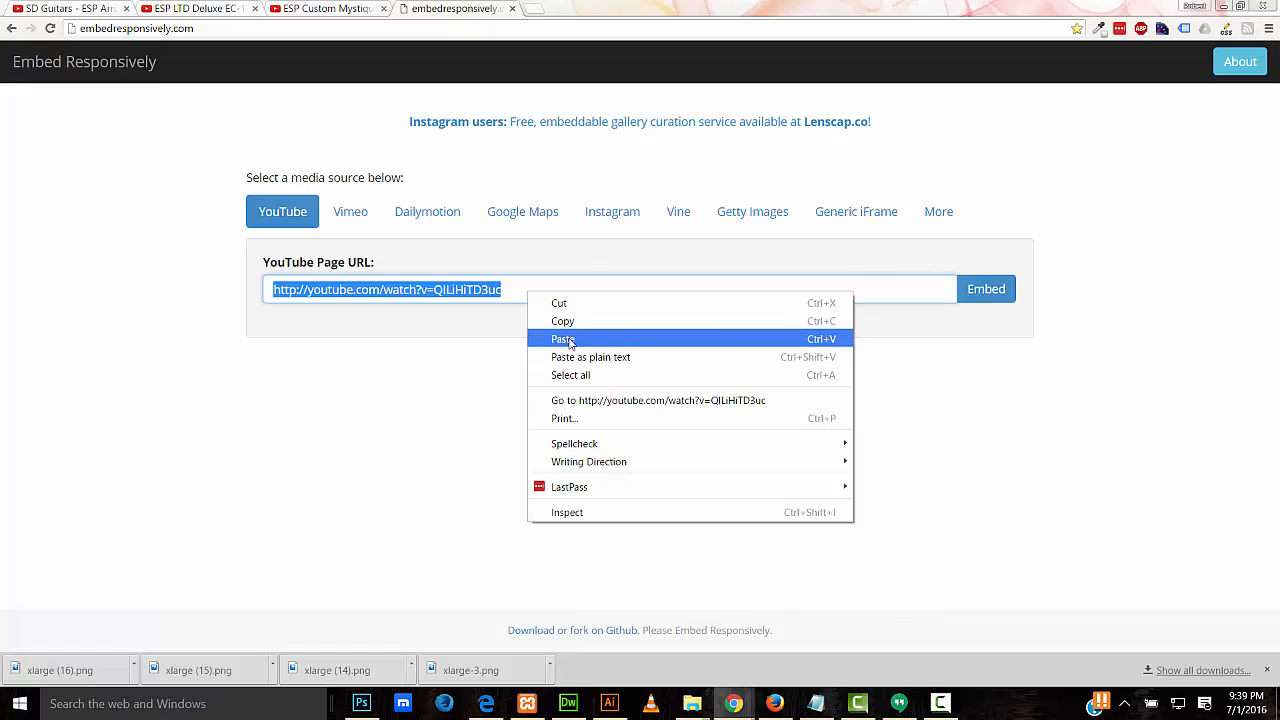
left_click(563, 339)
left_click(988, 292)
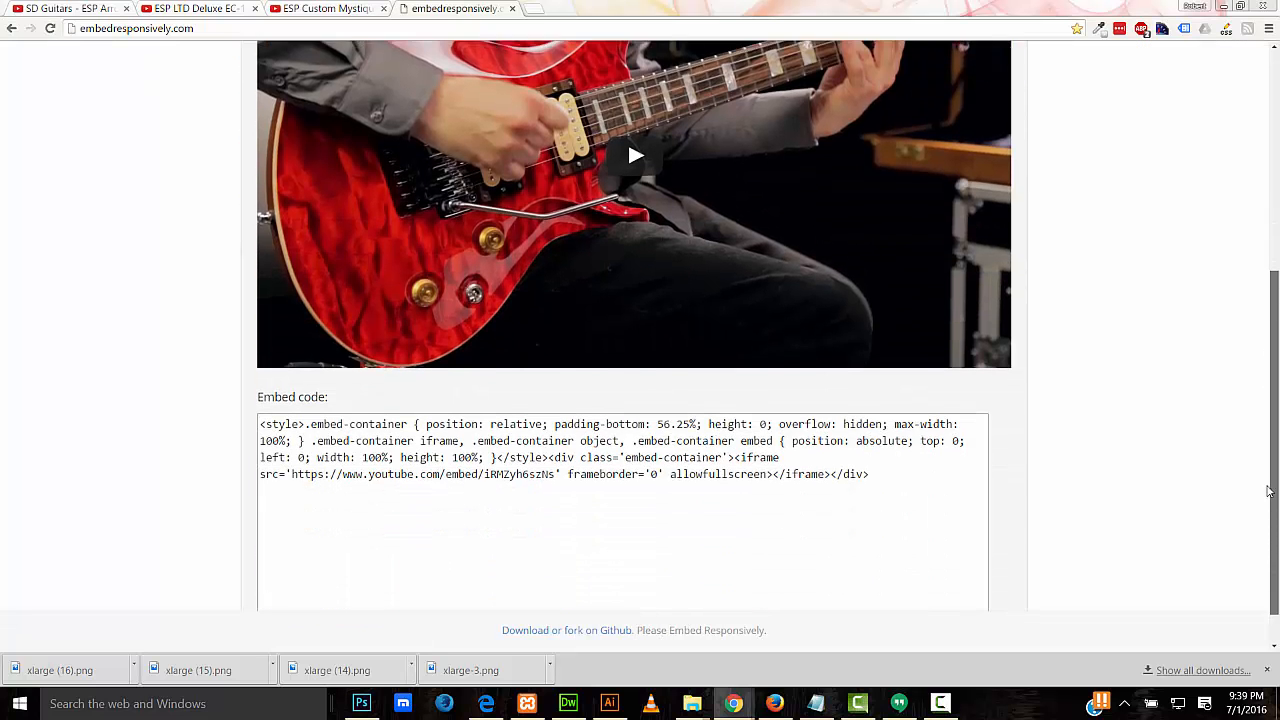
left_click_drag(870, 456, 253, 396)
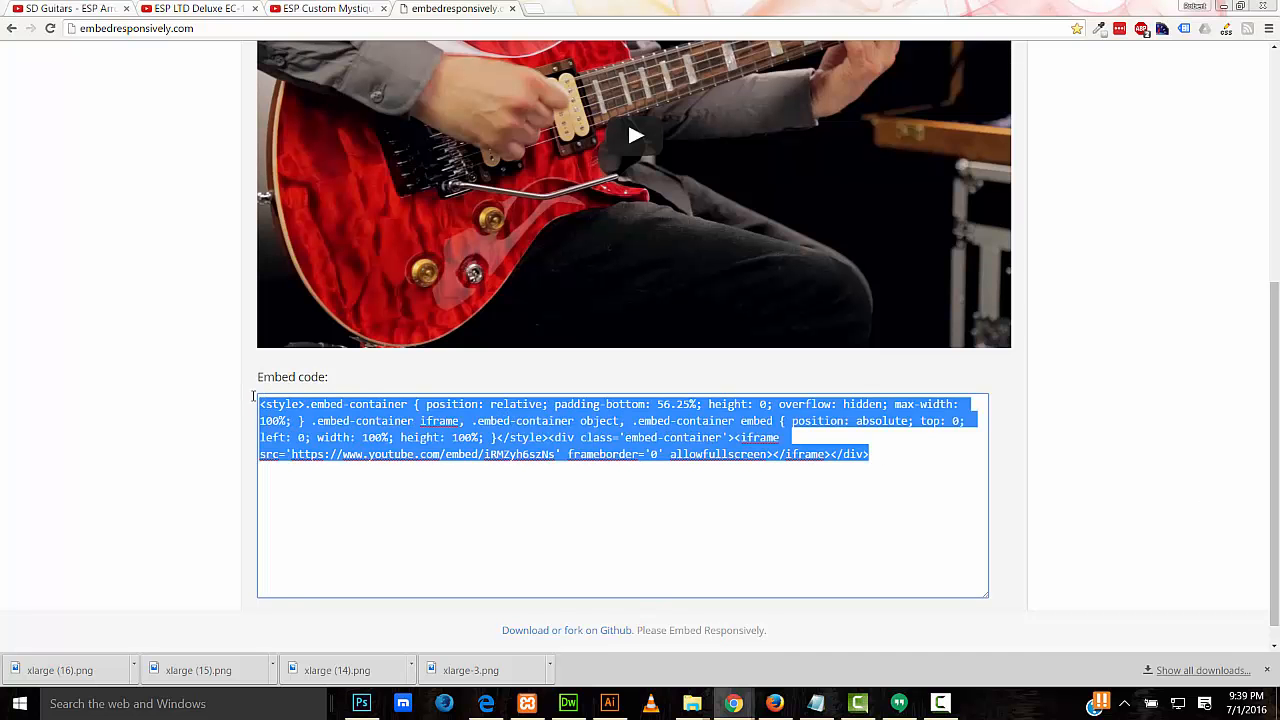
right_click(288, 404)
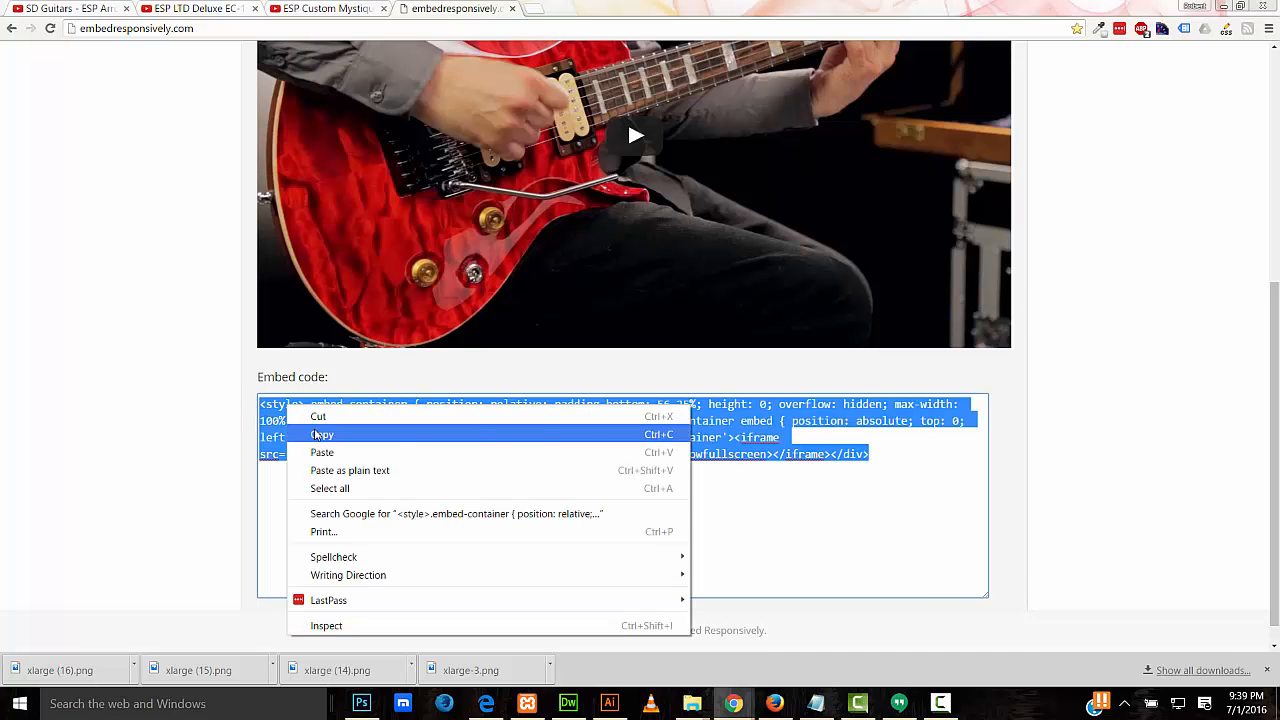
left_click(316, 434)
key("alt+Tab")
Step: Replace the product's Video Embed Code with the responsive code and update the product
left_click(337, 311)
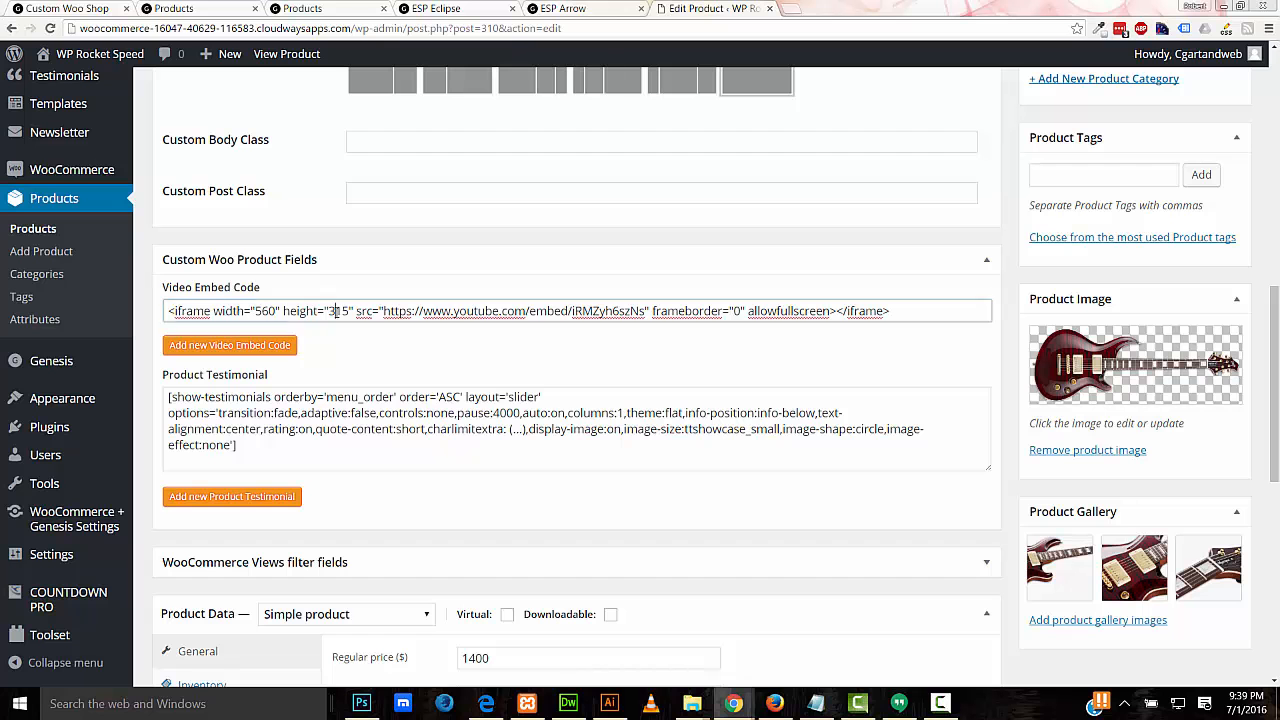
key("ctrl+a")
right_click(336, 312)
left_click(370, 360)
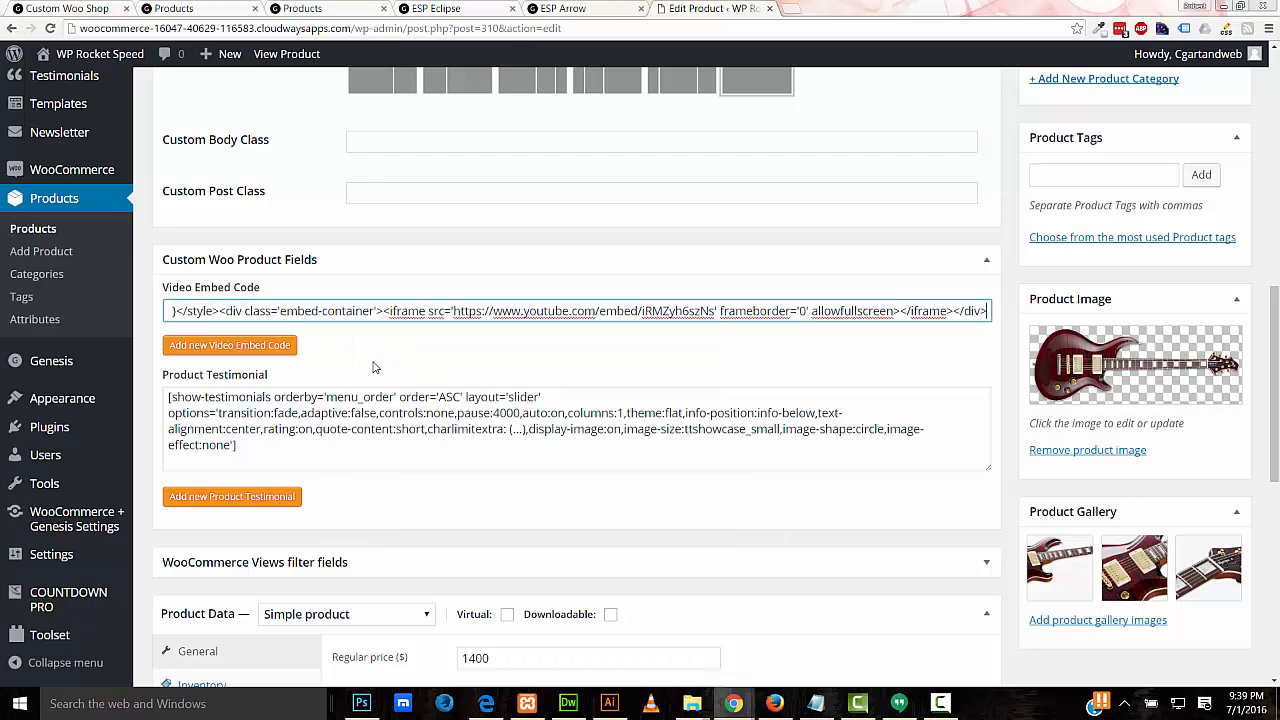
left_click_drag(1274, 355, 1277, 241)
left_click(1213, 258)
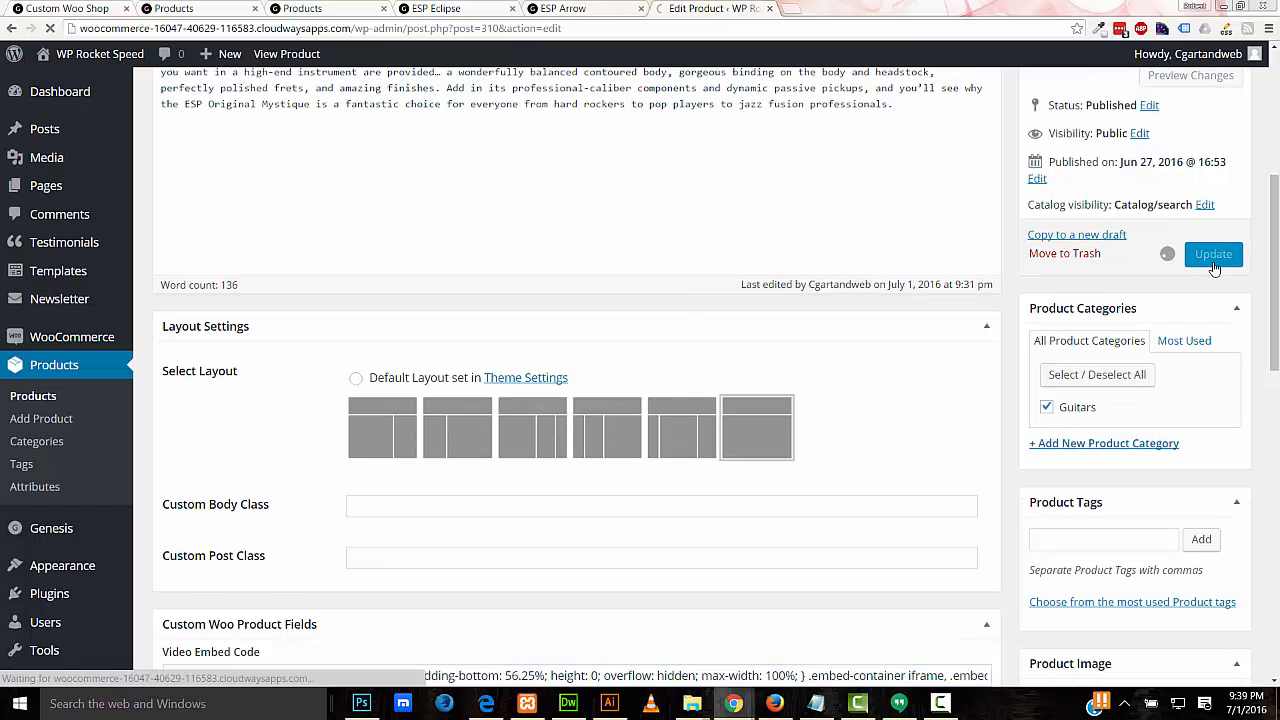
left_click(65, 8)
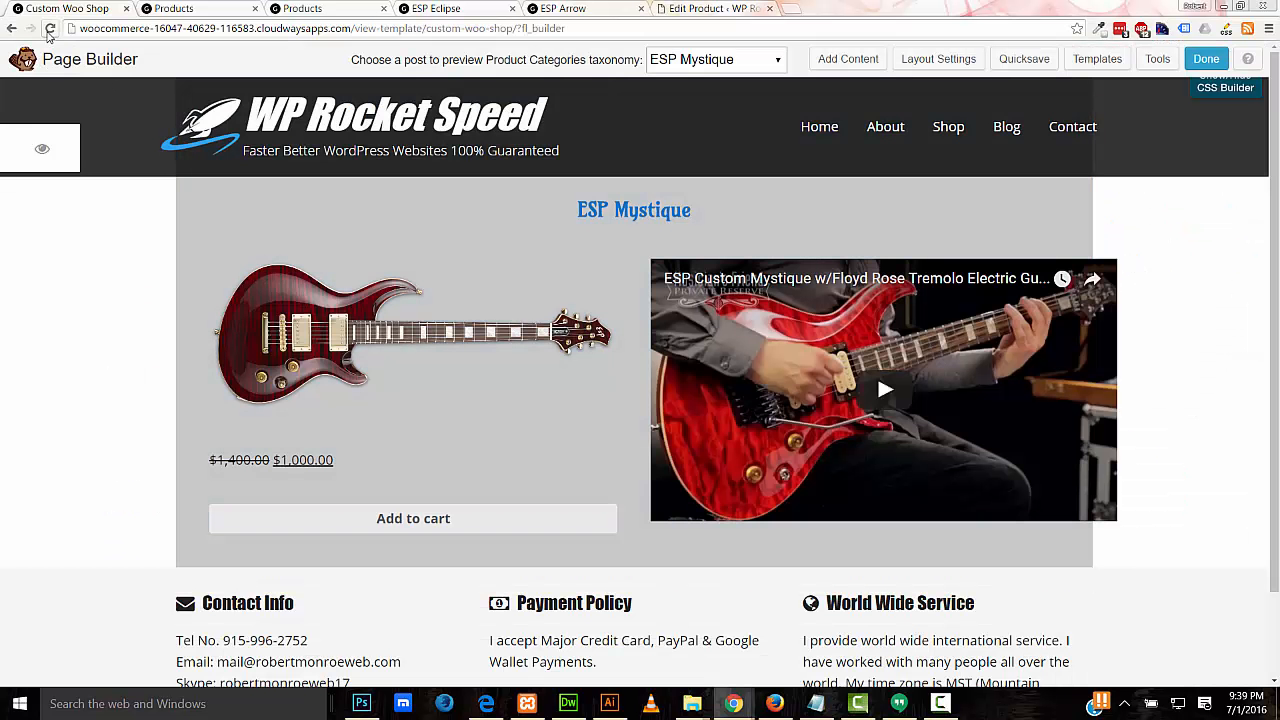
Step: Reload the builder and drag the column divider to 64% guitar image / 36% video
left_click(48, 28)
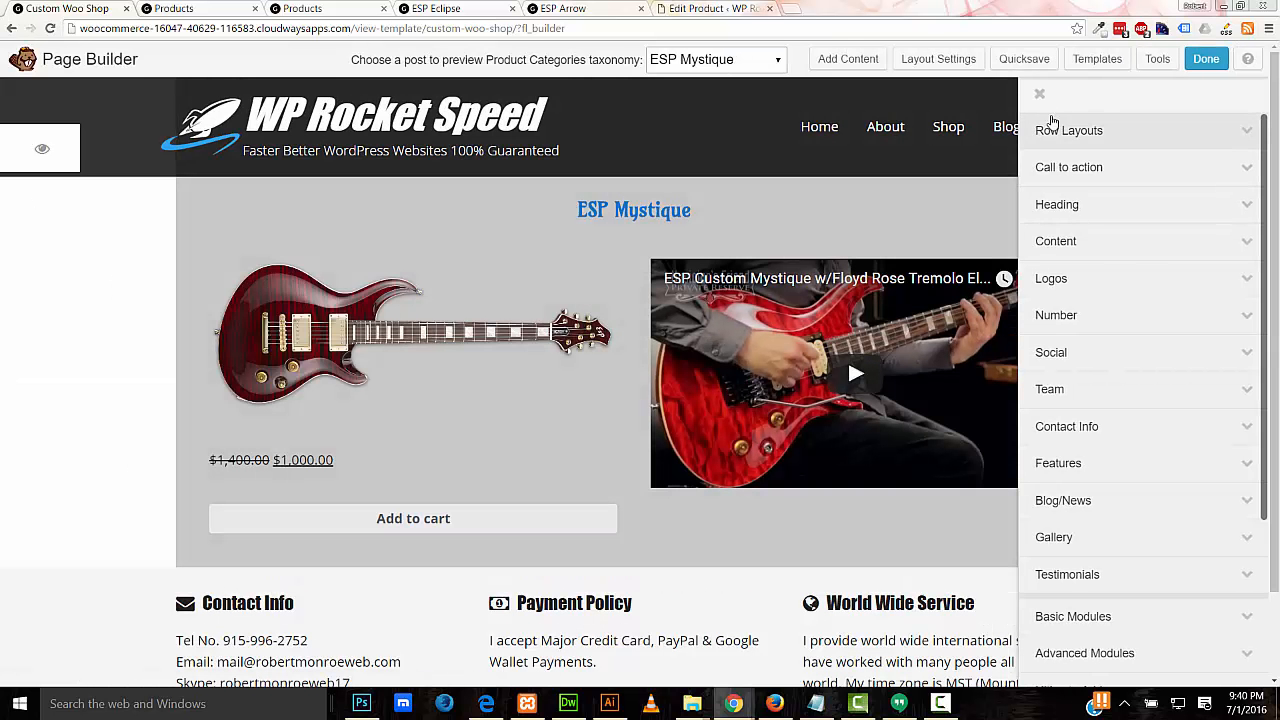
left_click(1040, 95)
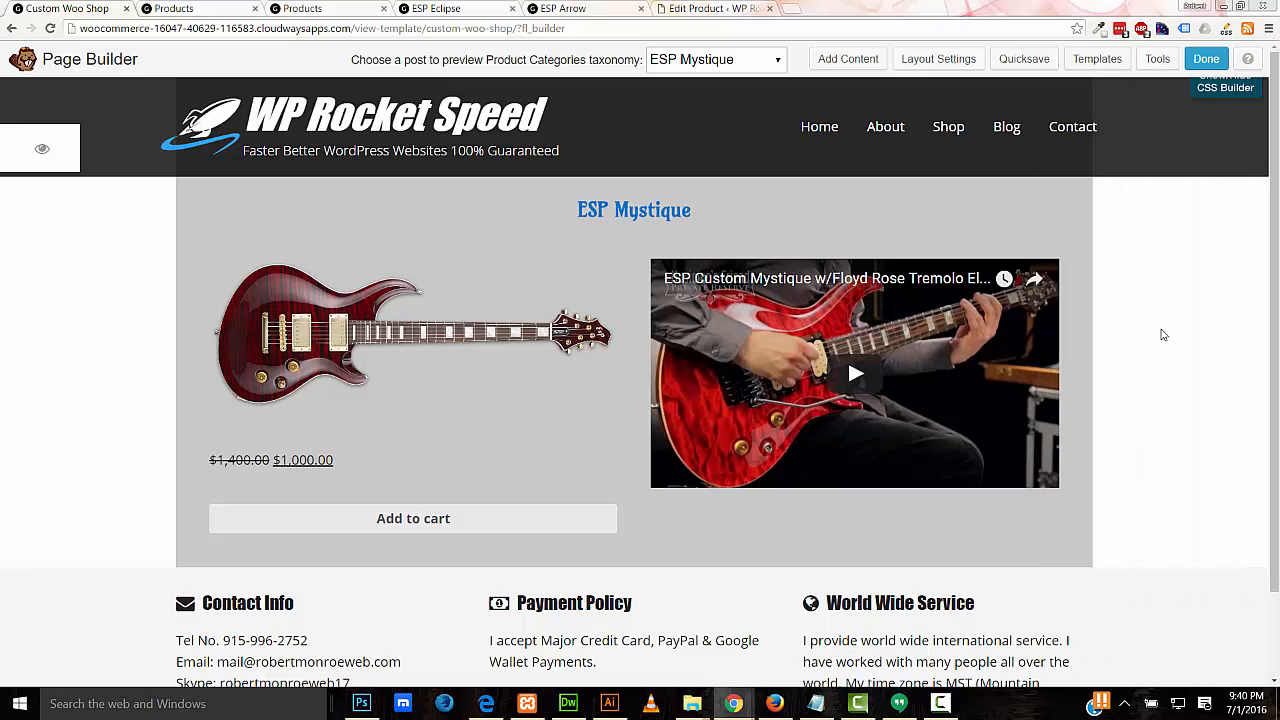
mouse_move(633, 383)
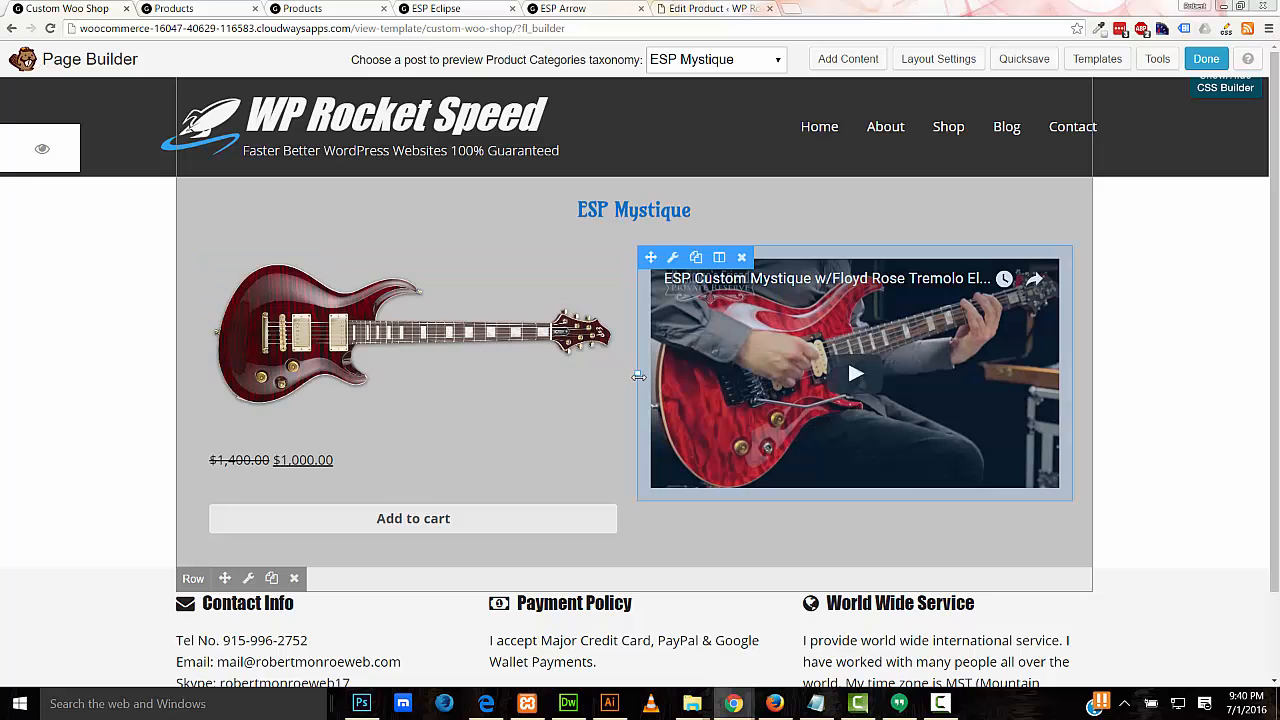
mouse_move(640, 376)
left_mouse_down()
mouse_move(709, 374)
mouse_move(785, 410)
mouse_move(663, 386)
mouse_move(778, 396)
mouse_move(640, 397)
left_mouse_up()
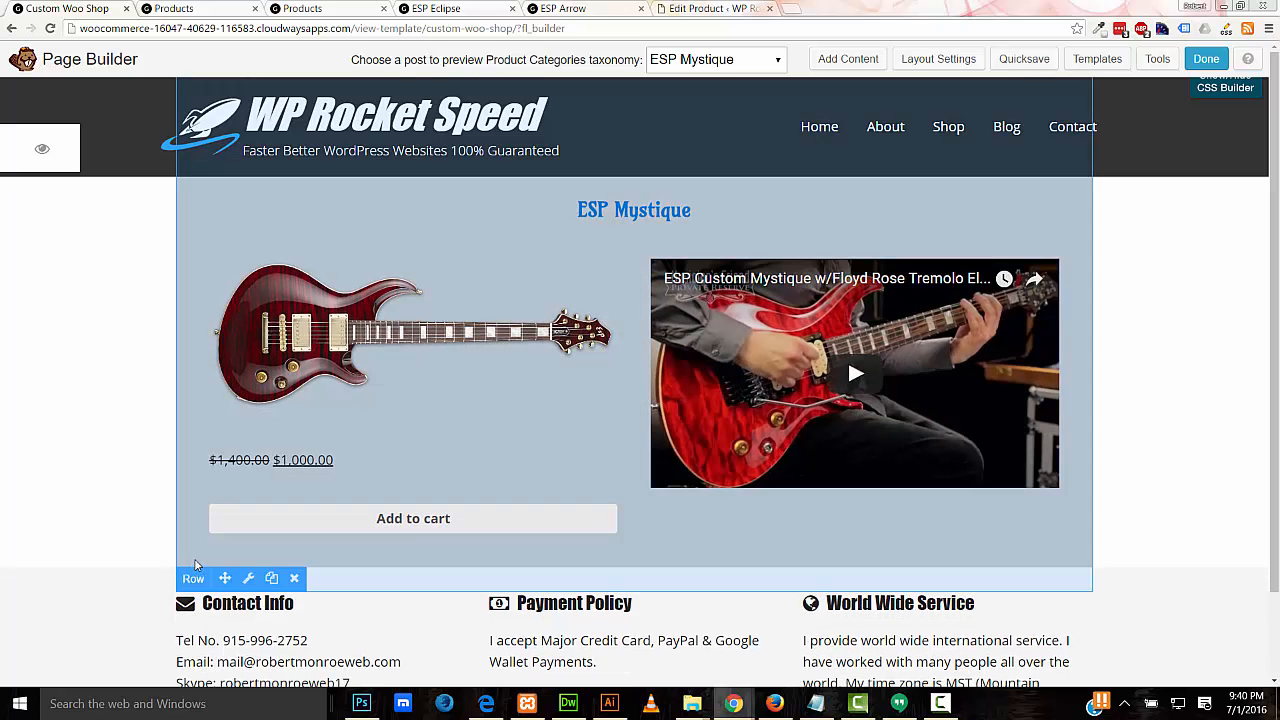
Step: Clear the grey background colour in the ESP Mystique row's settings and save
left_click(248, 578)
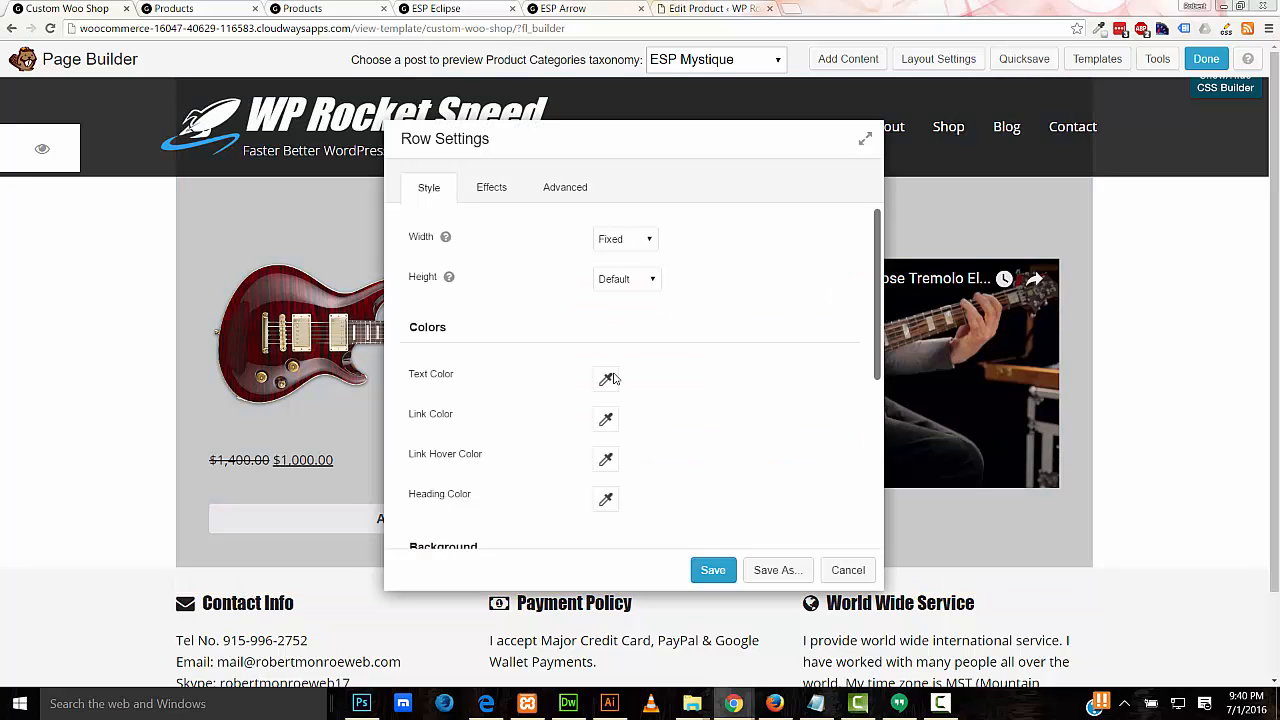
scroll(588, 460, "down", 5)
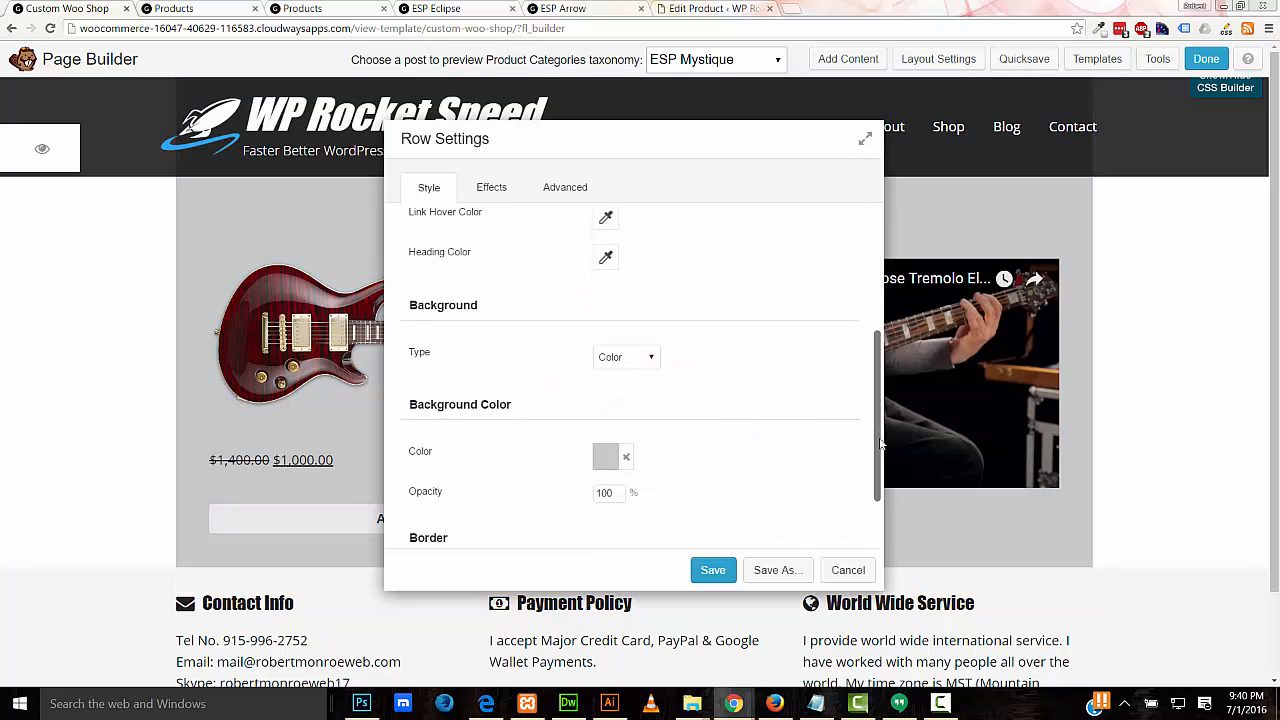
left_click(626, 393)
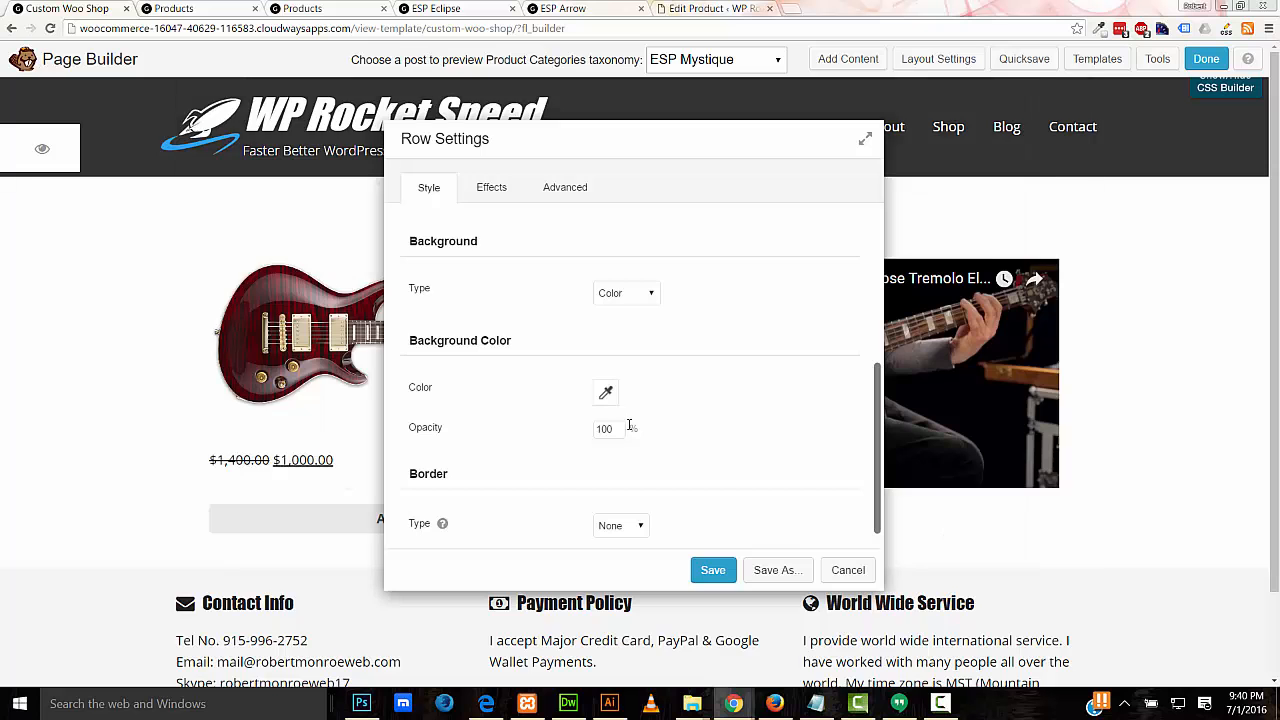
left_click(712, 570)
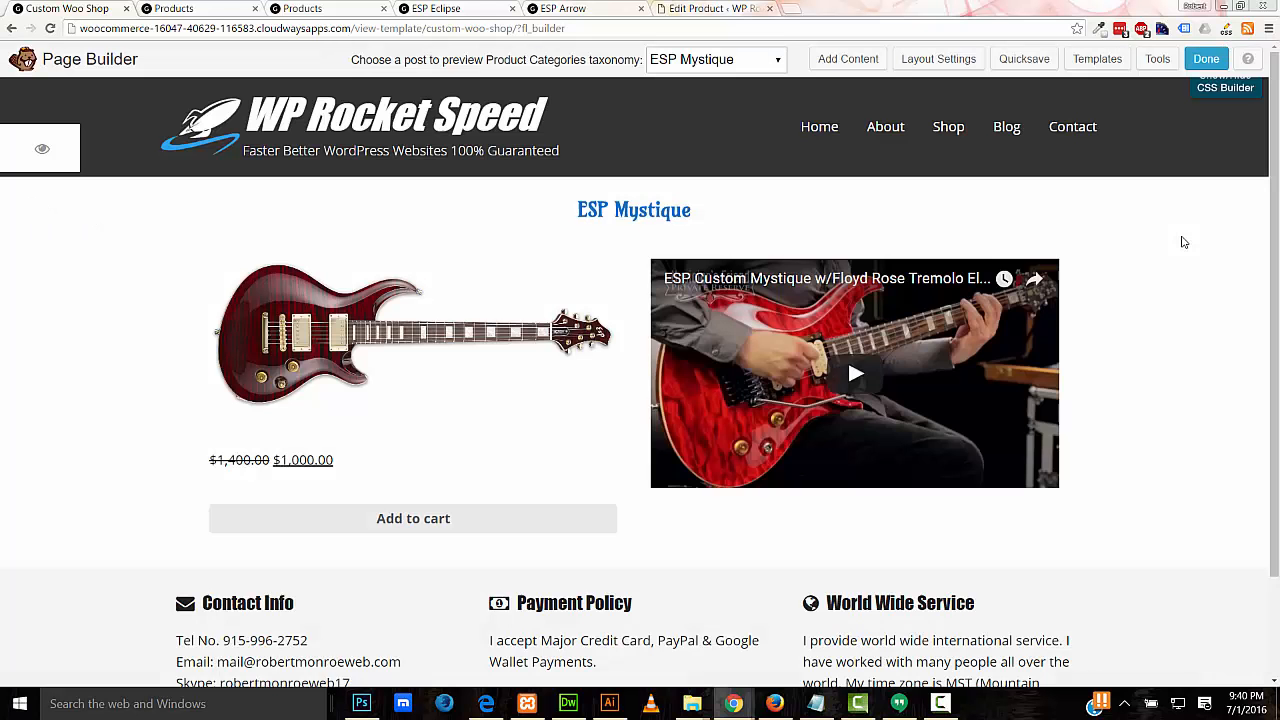
left_click_drag(1270, 298, 1266, 389)
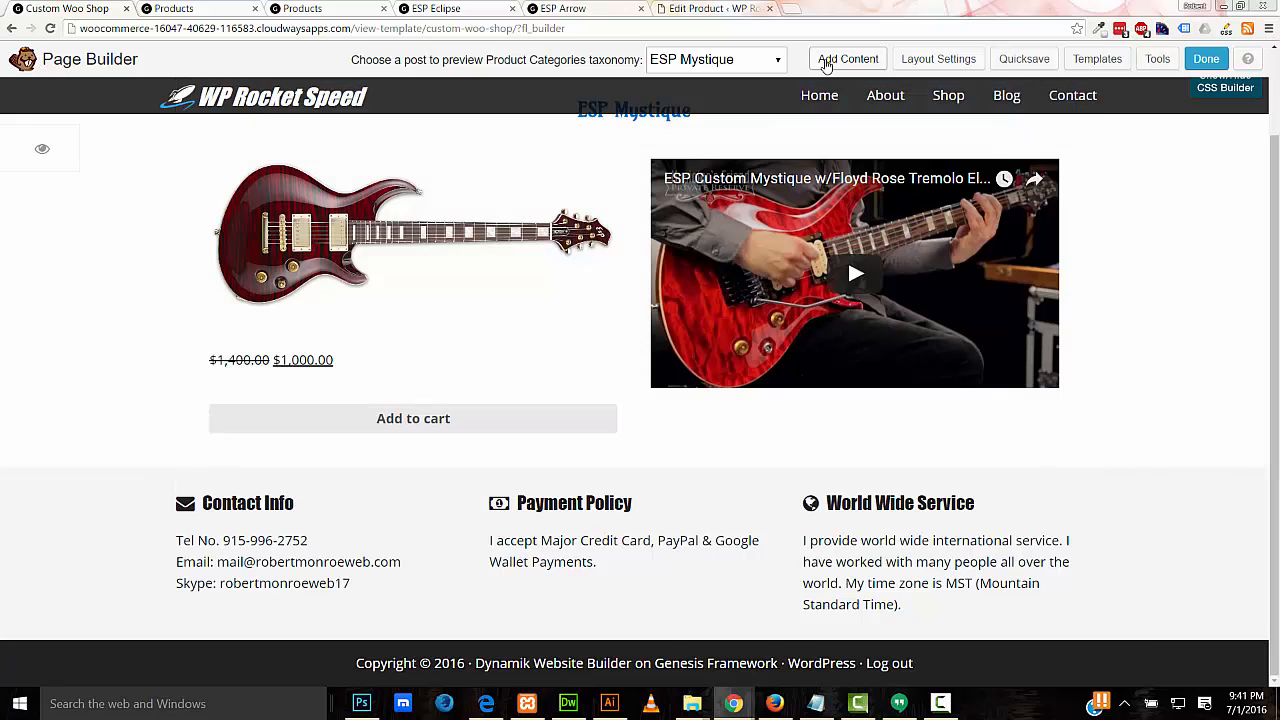
Step: Drag a 1 Column row layout onto the page below the product row
left_click(828, 60)
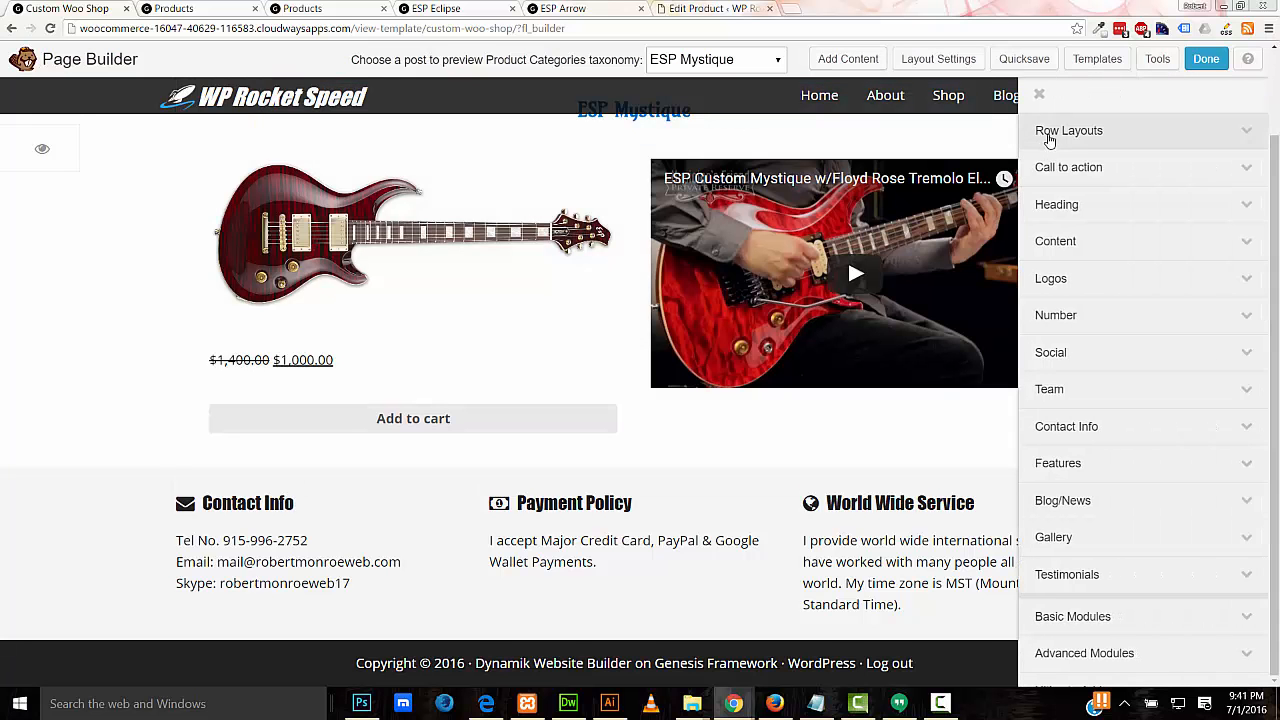
left_click(1050, 143)
left_click_drag(1058, 167, 760, 513)
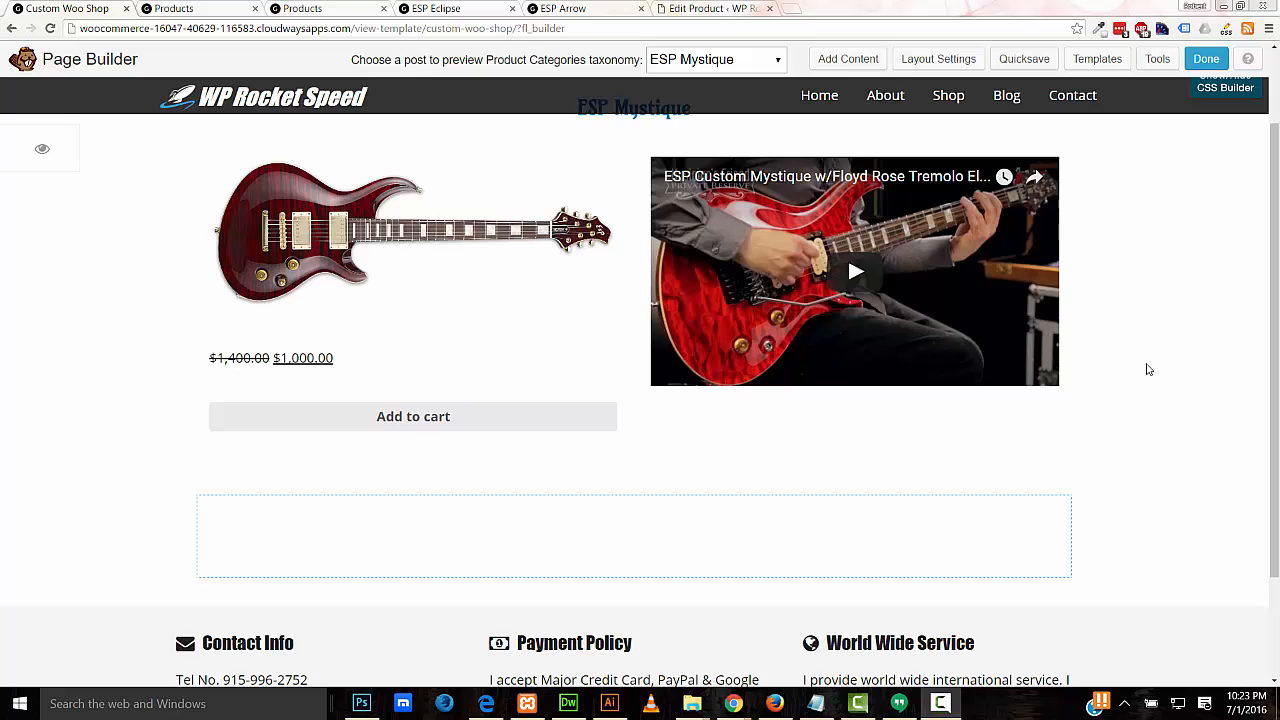
Step: Set the new row's background type to Photo using the chain image from the library
left_click(301, 520)
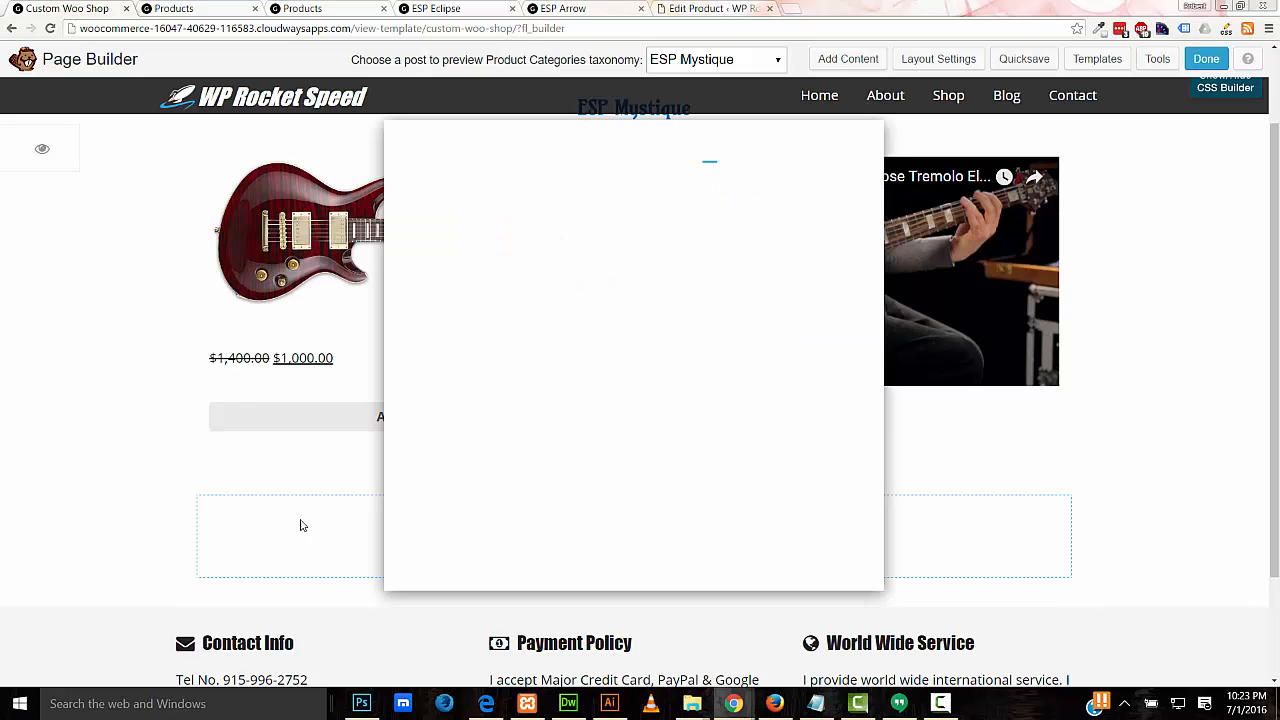
scroll(575, 389, "down", 3)
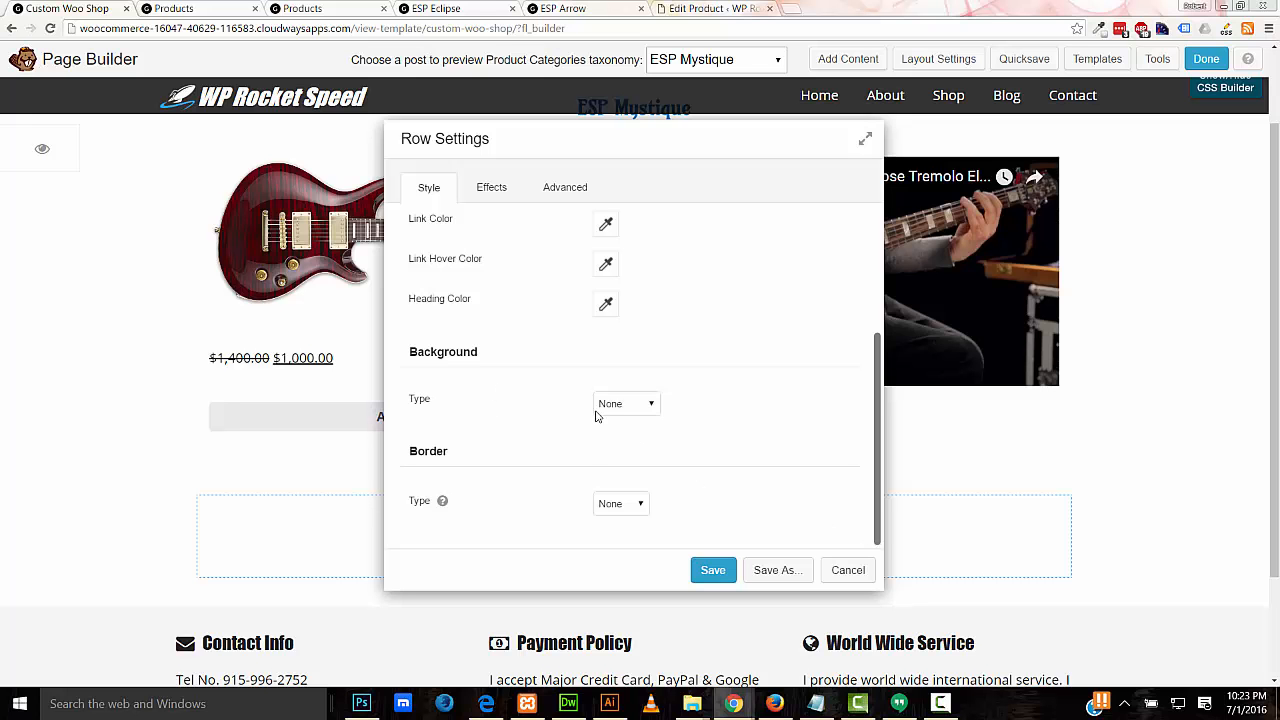
left_click(597, 406)
left_click(614, 449)
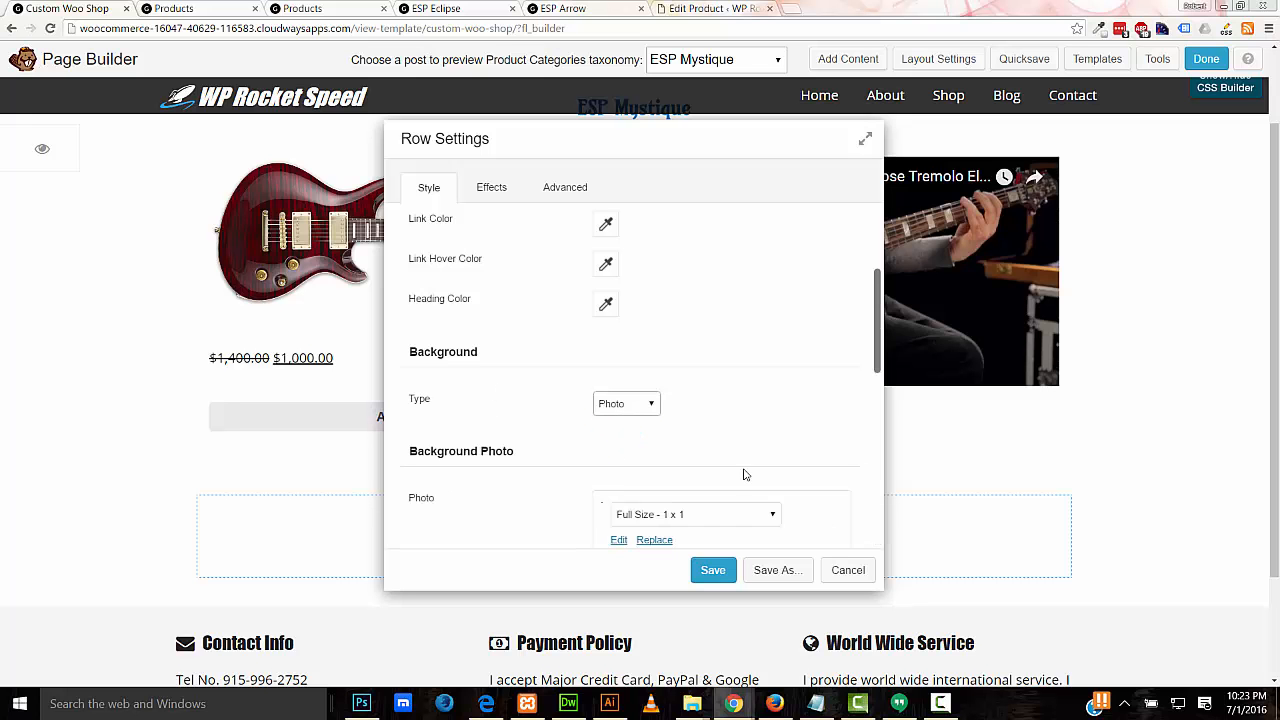
scroll(672, 361, "down", 3)
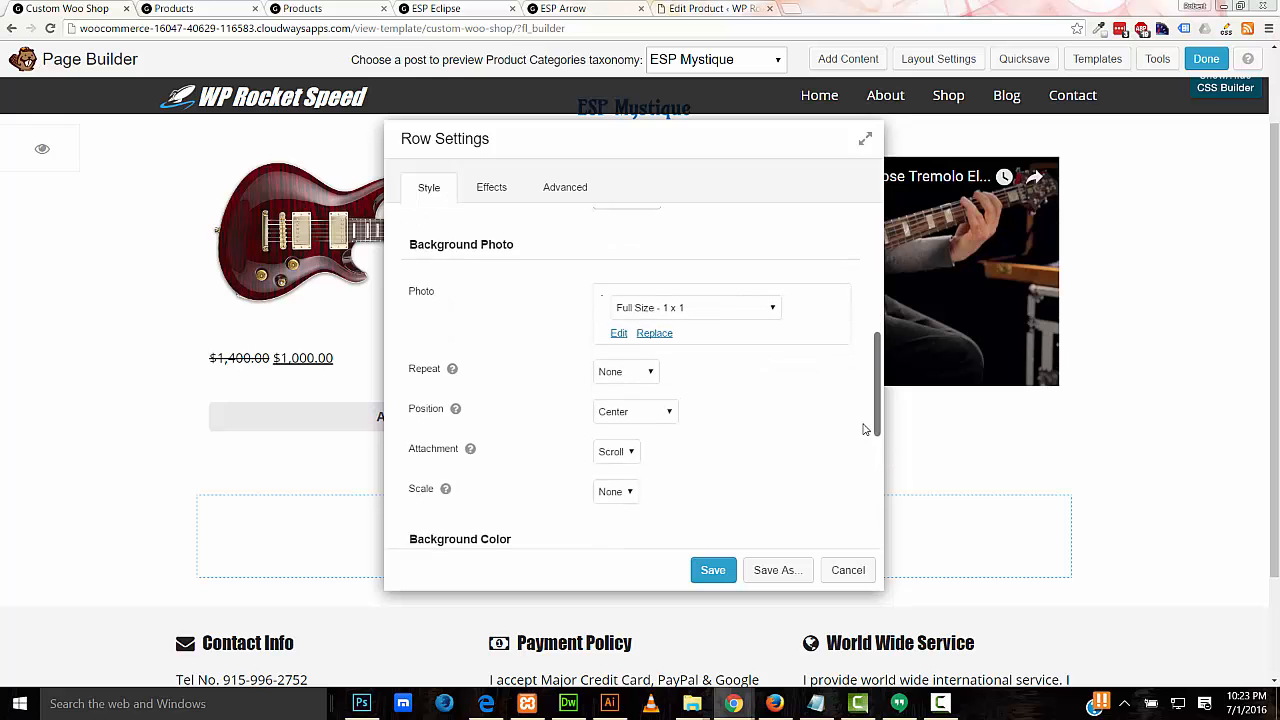
left_click(652, 325)
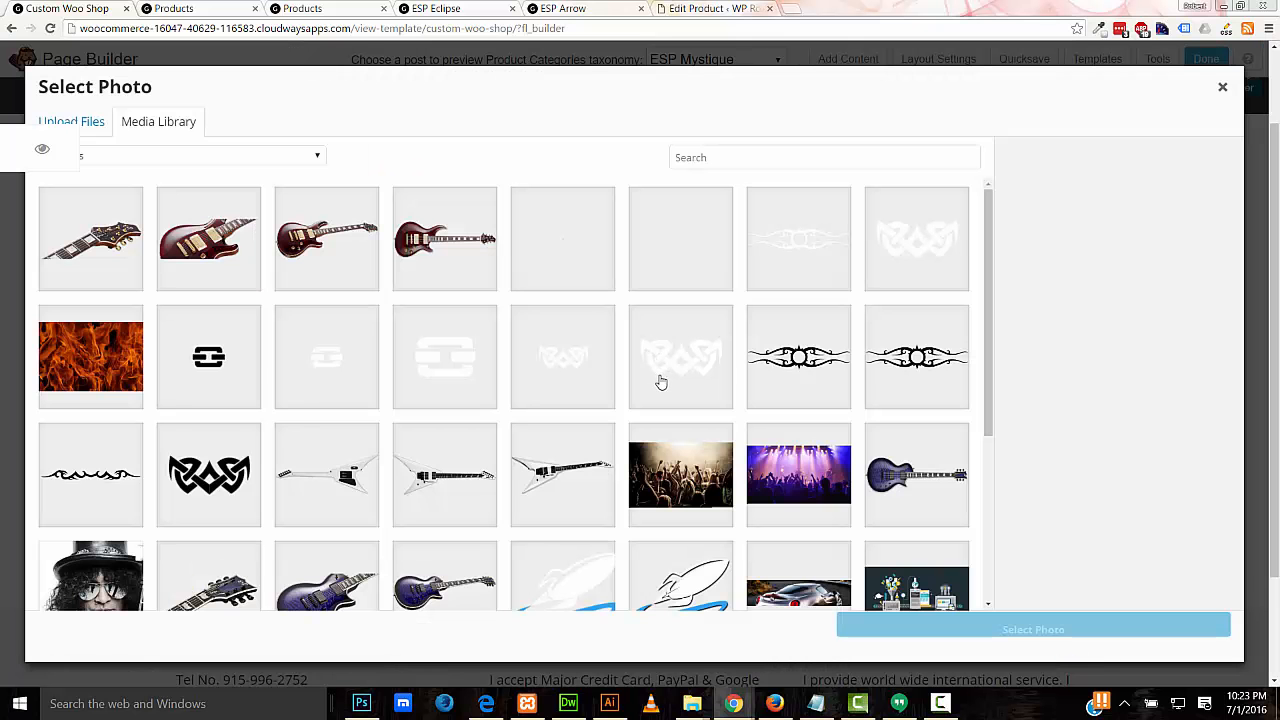
left_click(210, 370)
left_click(1015, 626)
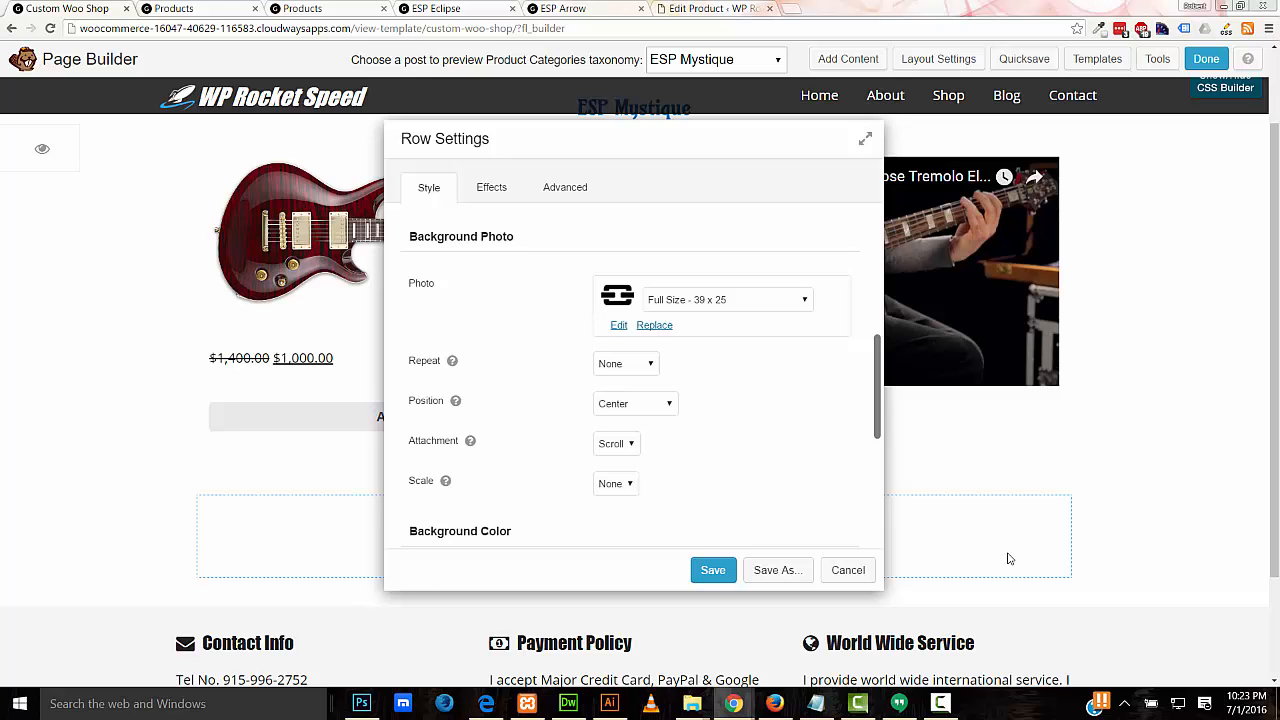
Step: Make the chain background repeat horizontally and save the row settings
left_click(632, 375)
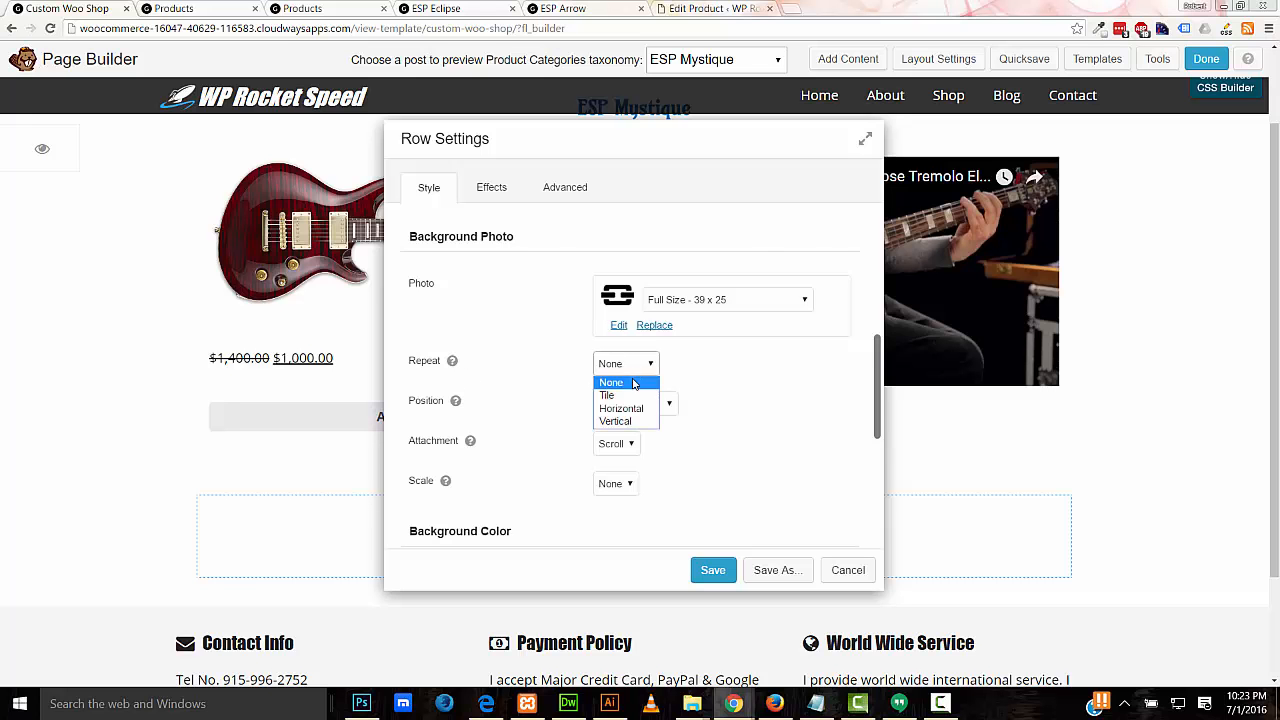
left_click(626, 410)
left_click_drag(717, 137, 789, 127)
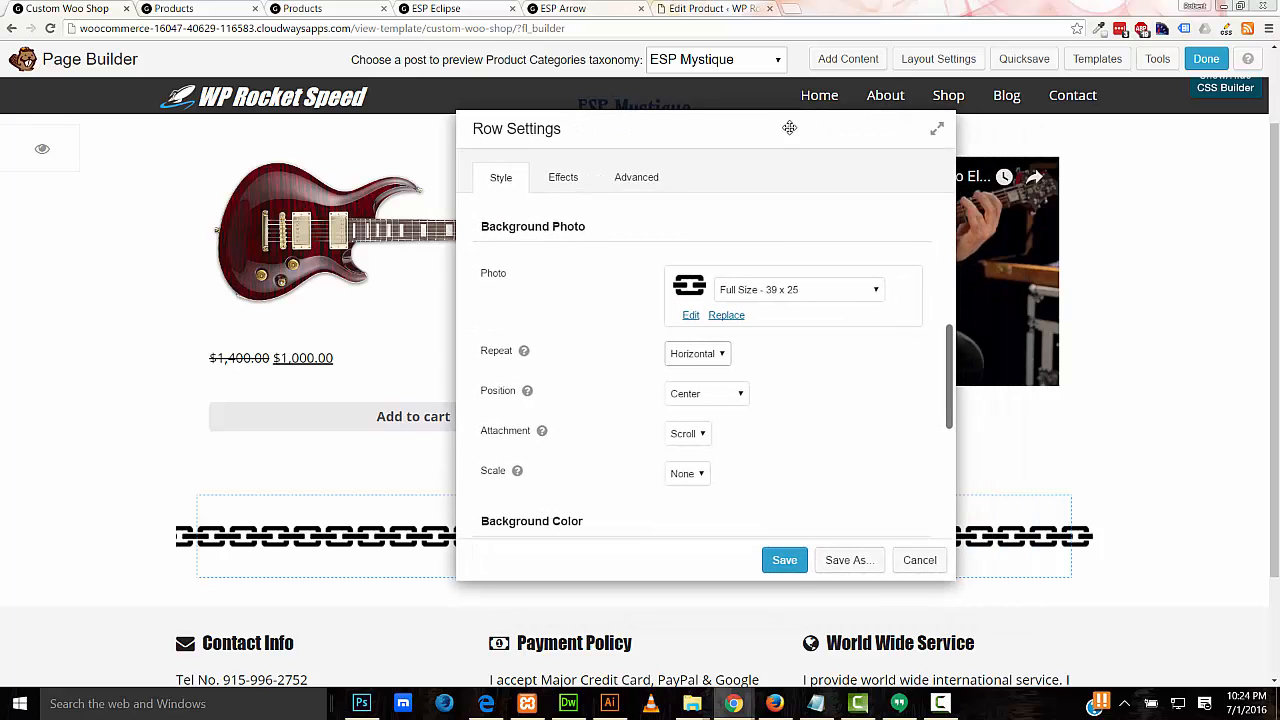
left_click(784, 560)
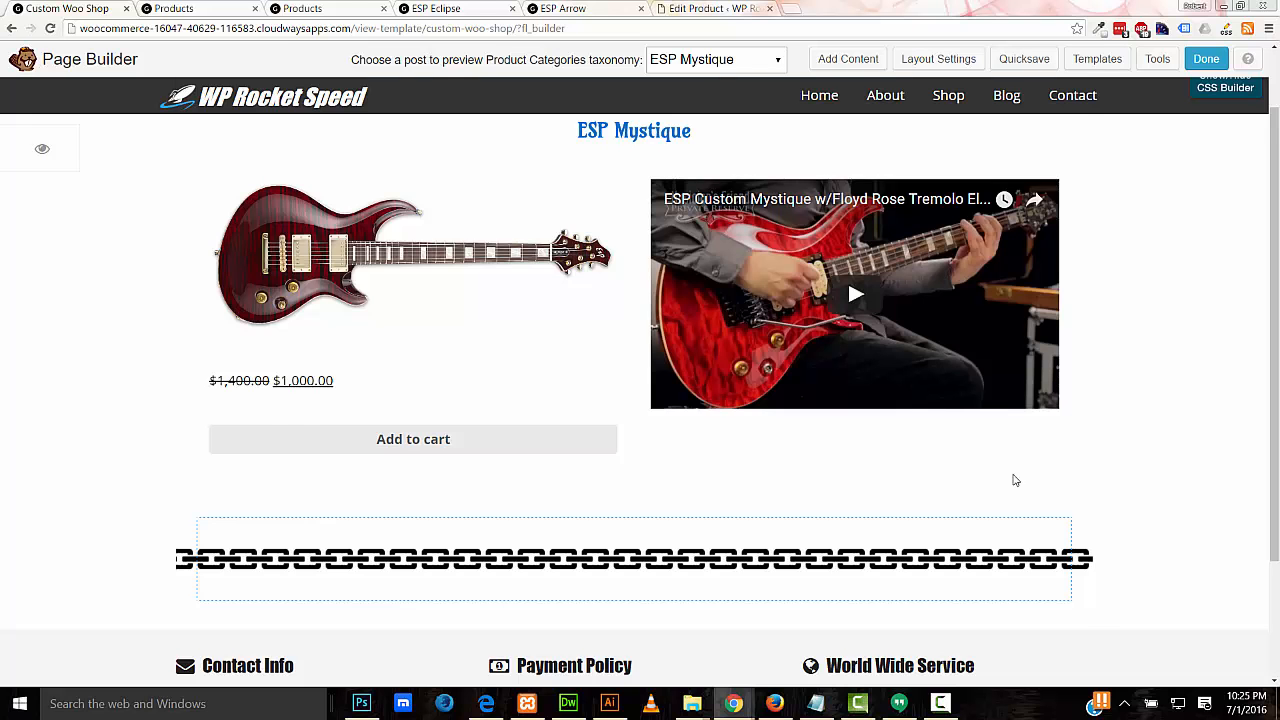
Step: Set the chain row's width to Full Width and save
mouse_move(329, 500)
left_click(248, 477)
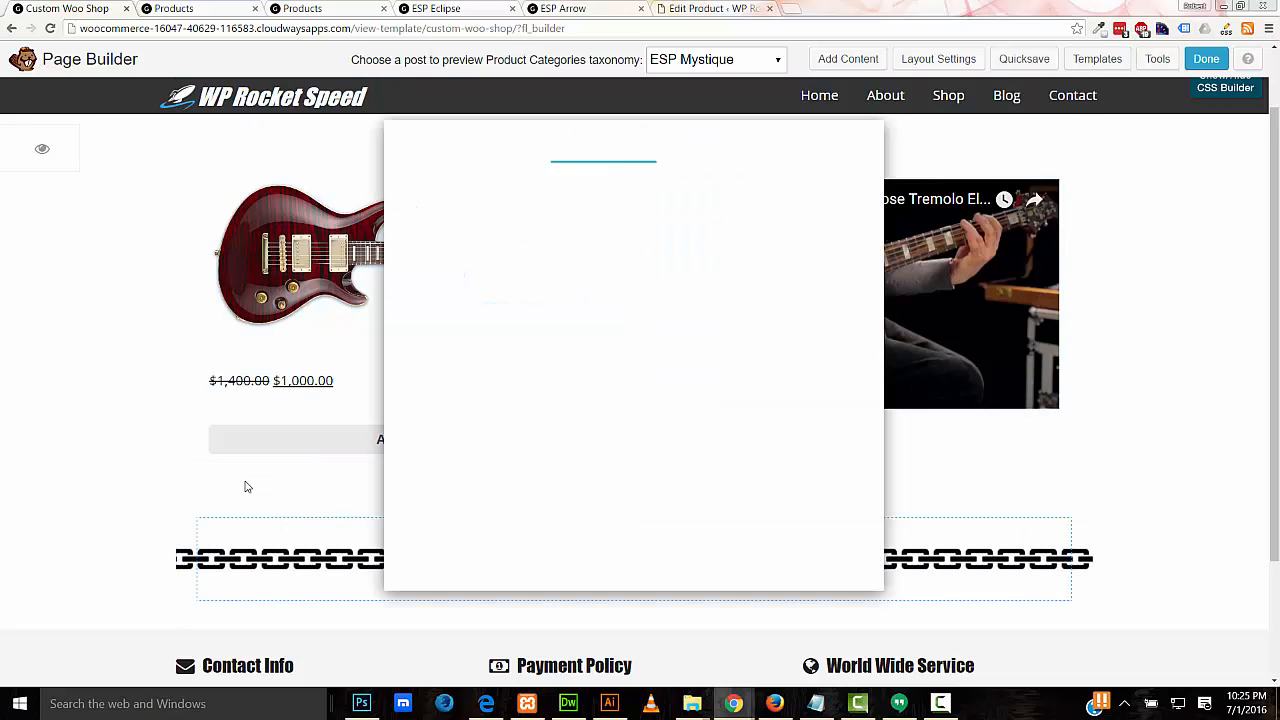
left_click(619, 245)
left_click(628, 271)
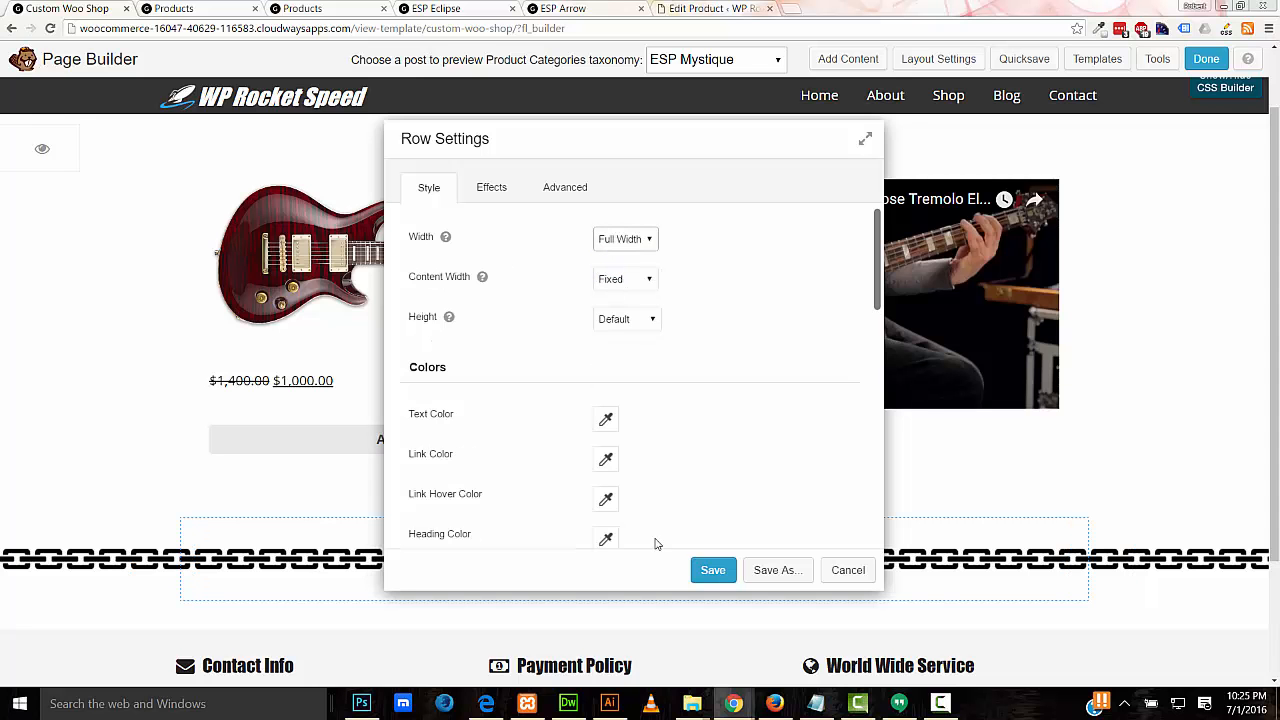
left_click(708, 570)
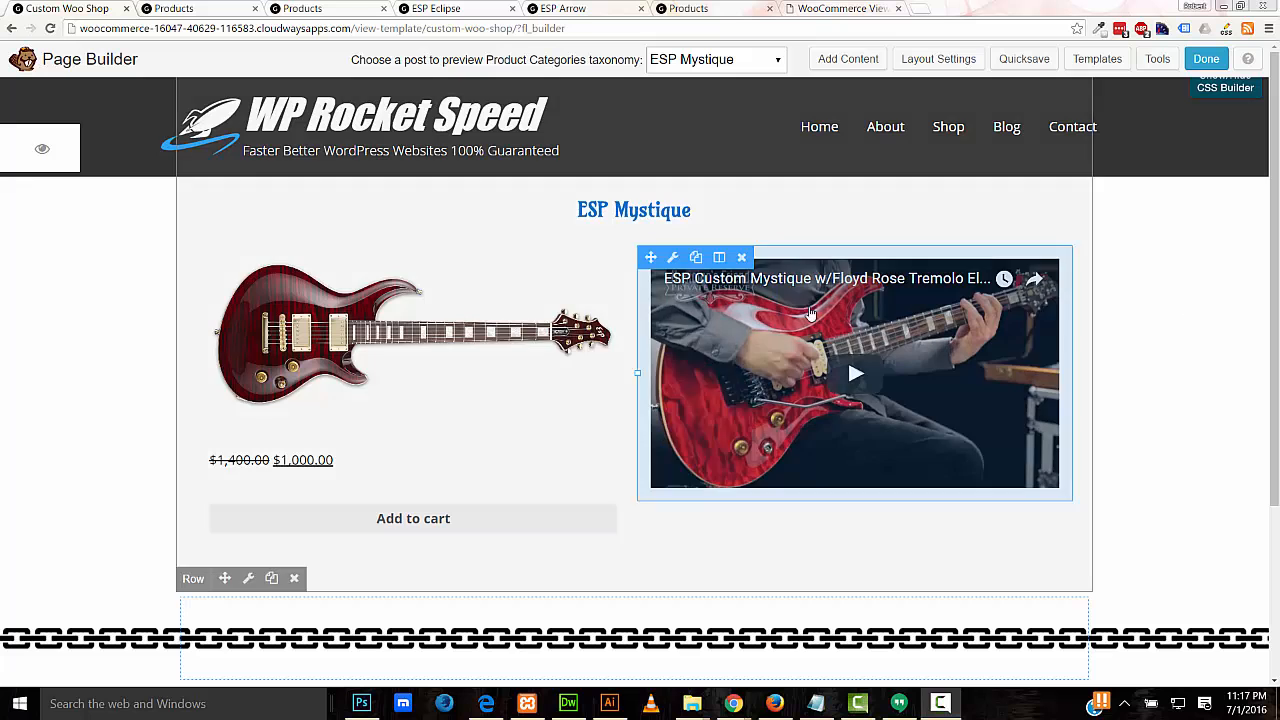
Step: Set the ESP Mystique heading's custom font size to 35 px and save
left_click(567, 358)
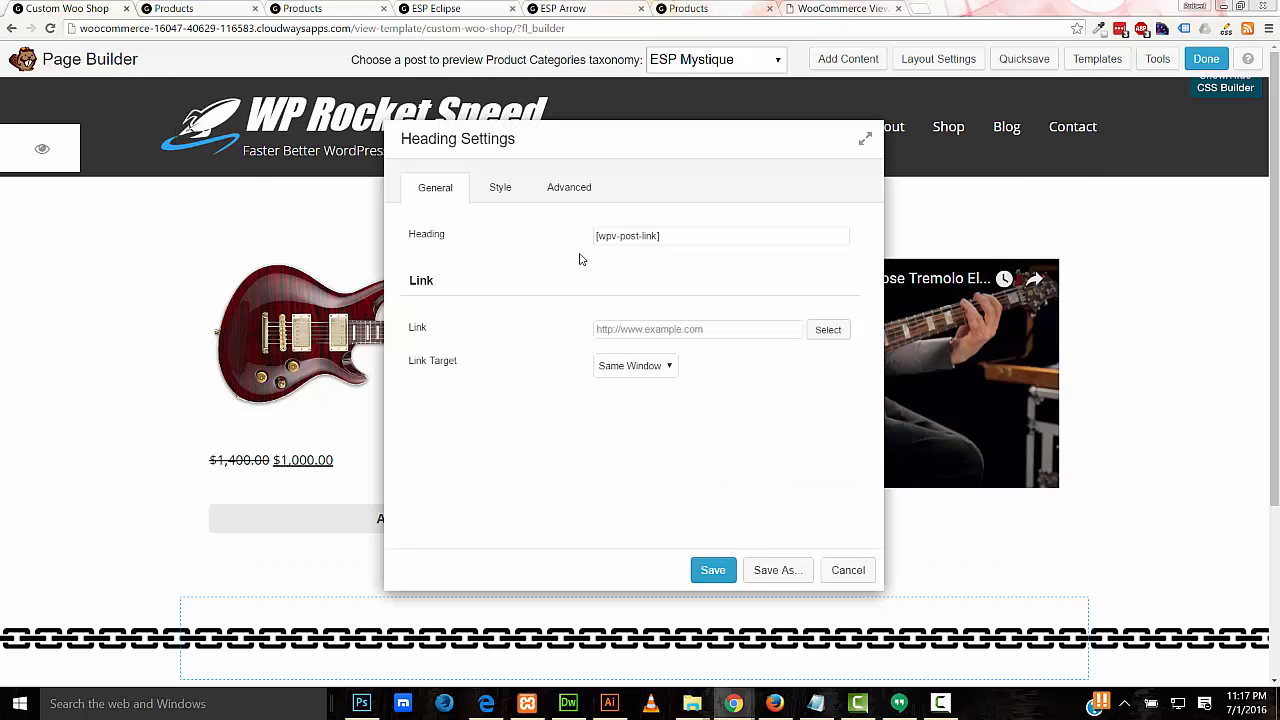
left_click(500, 187)
type("30")
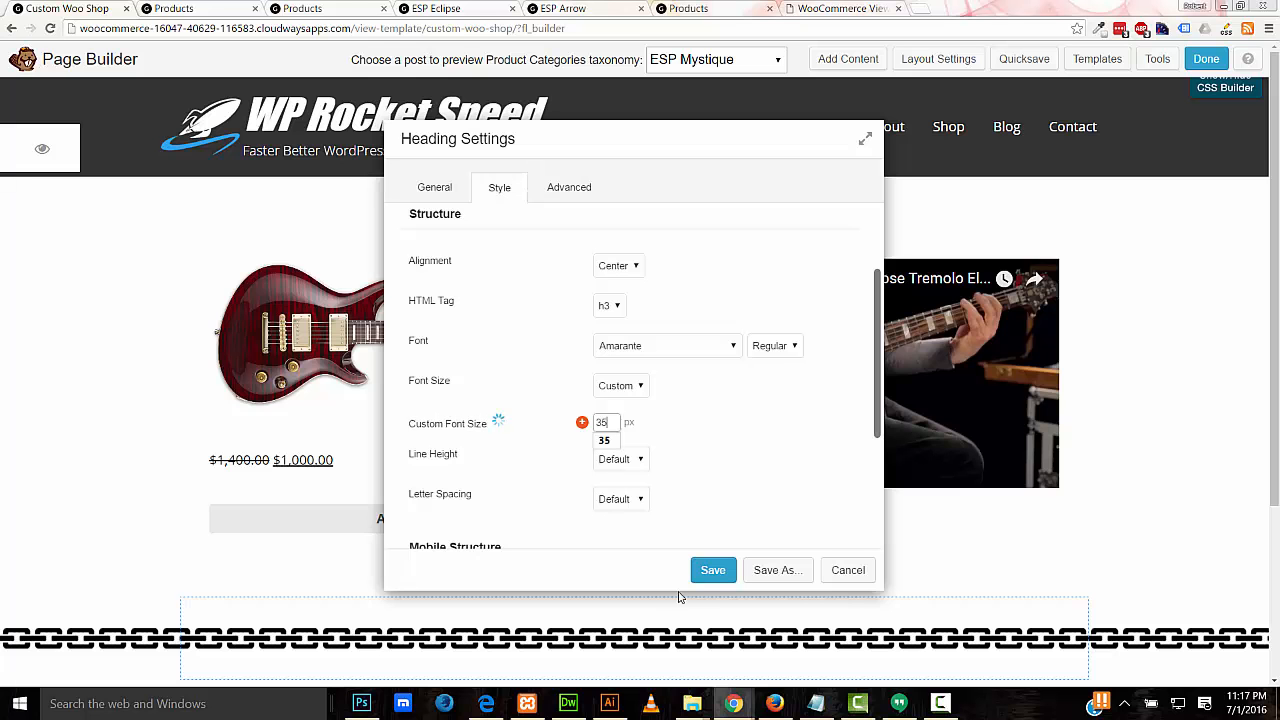
left_click(712, 570)
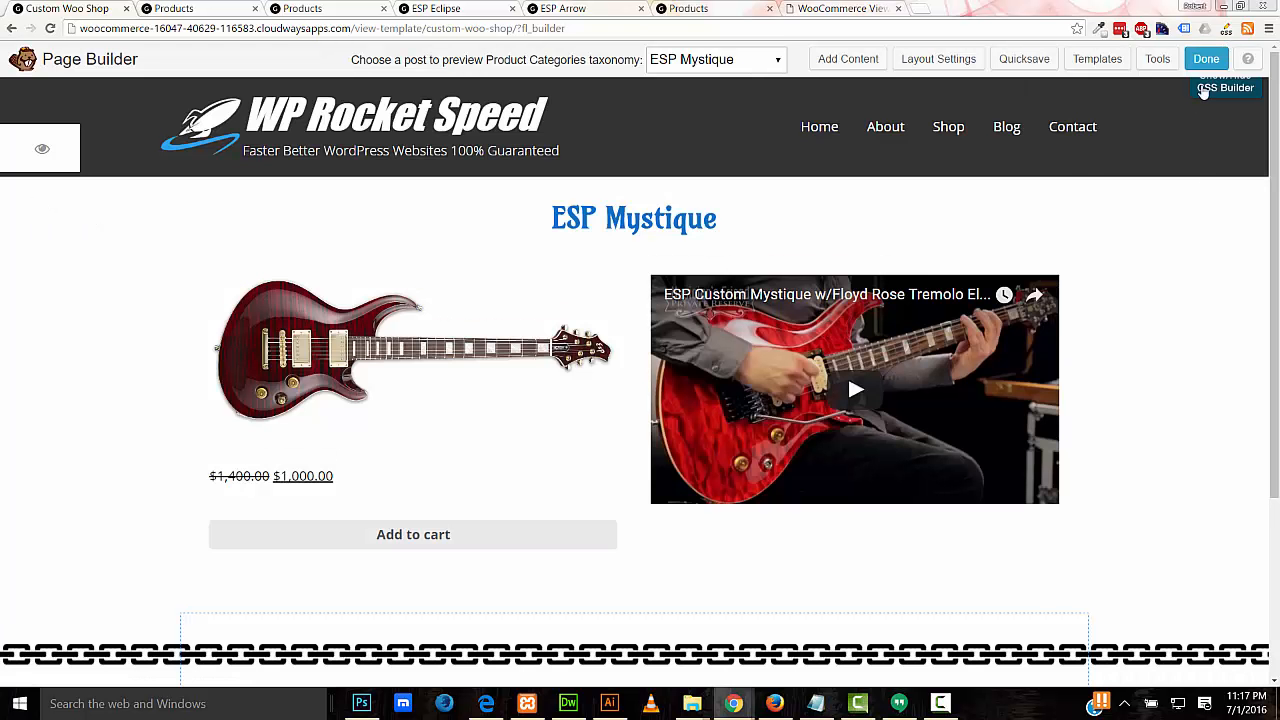
Step: Publish the layout changes and open the WooCommerce Shop page in a new tab
left_click(1203, 59)
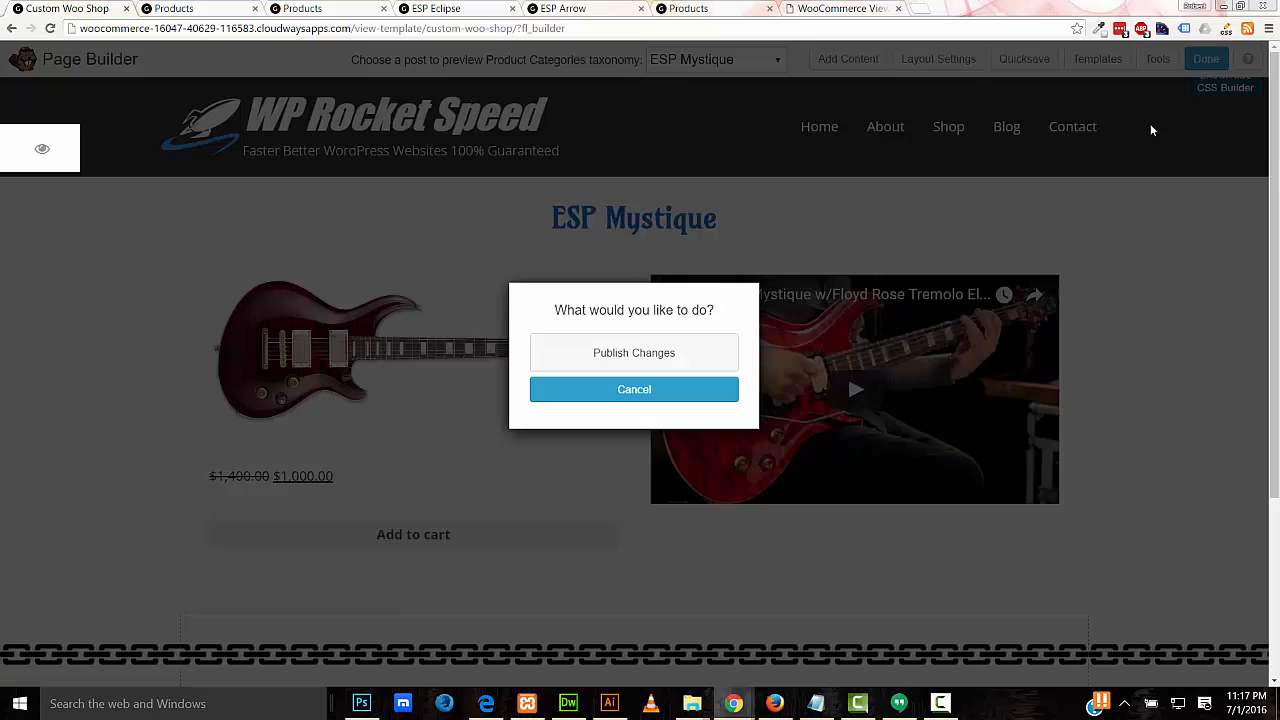
left_click(645, 352)
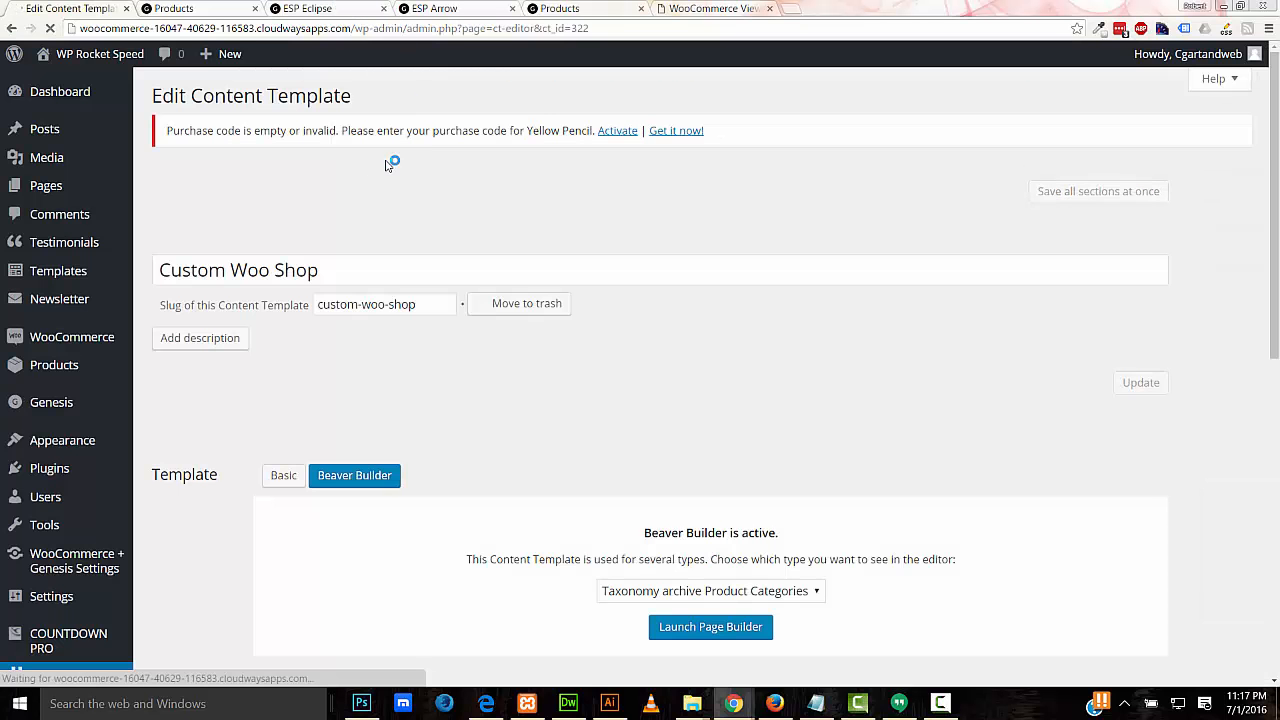
left_click(194, 10)
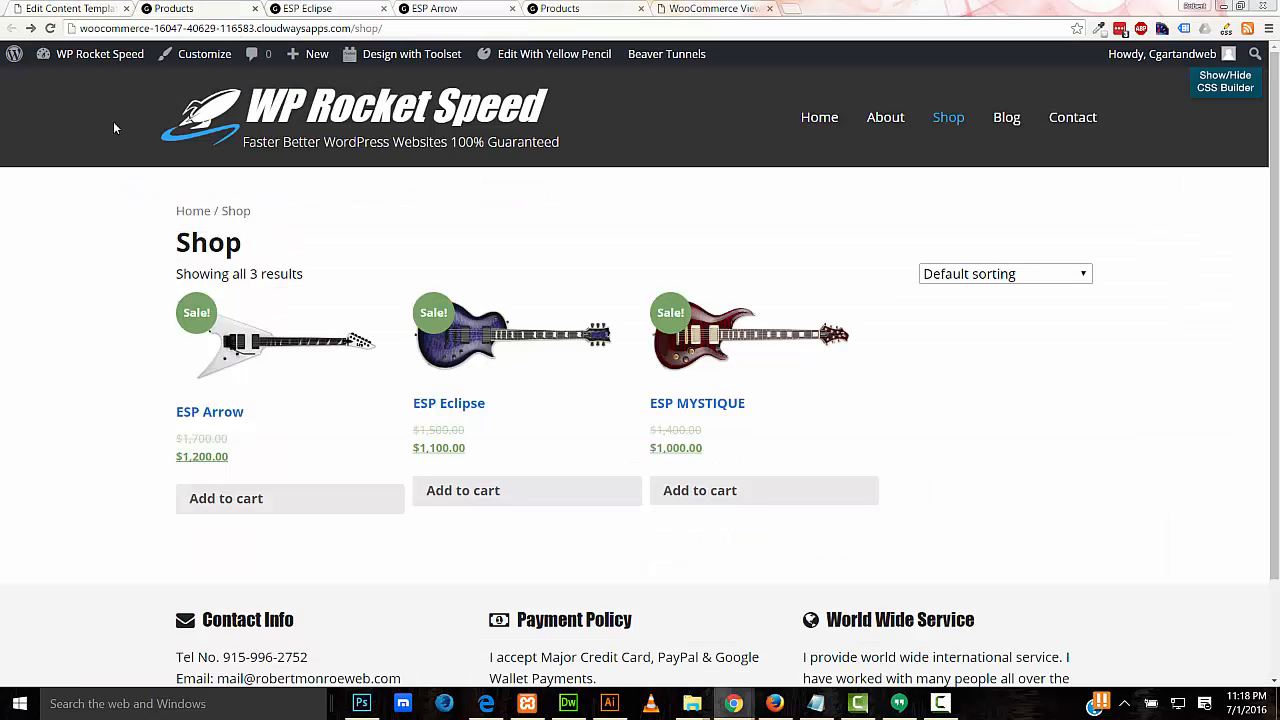
right_click(948, 117)
left_click(1000, 123)
left_click(344, 8)
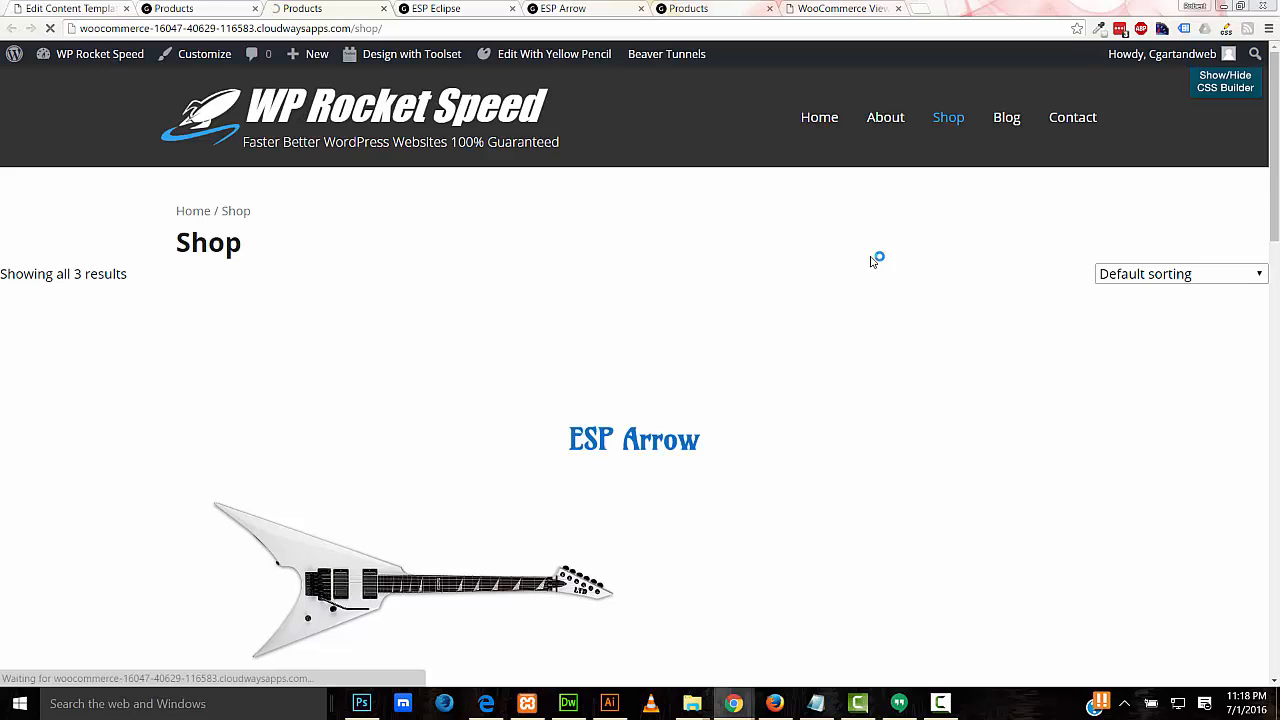
left_click_drag(1270, 208, 1274, 289)
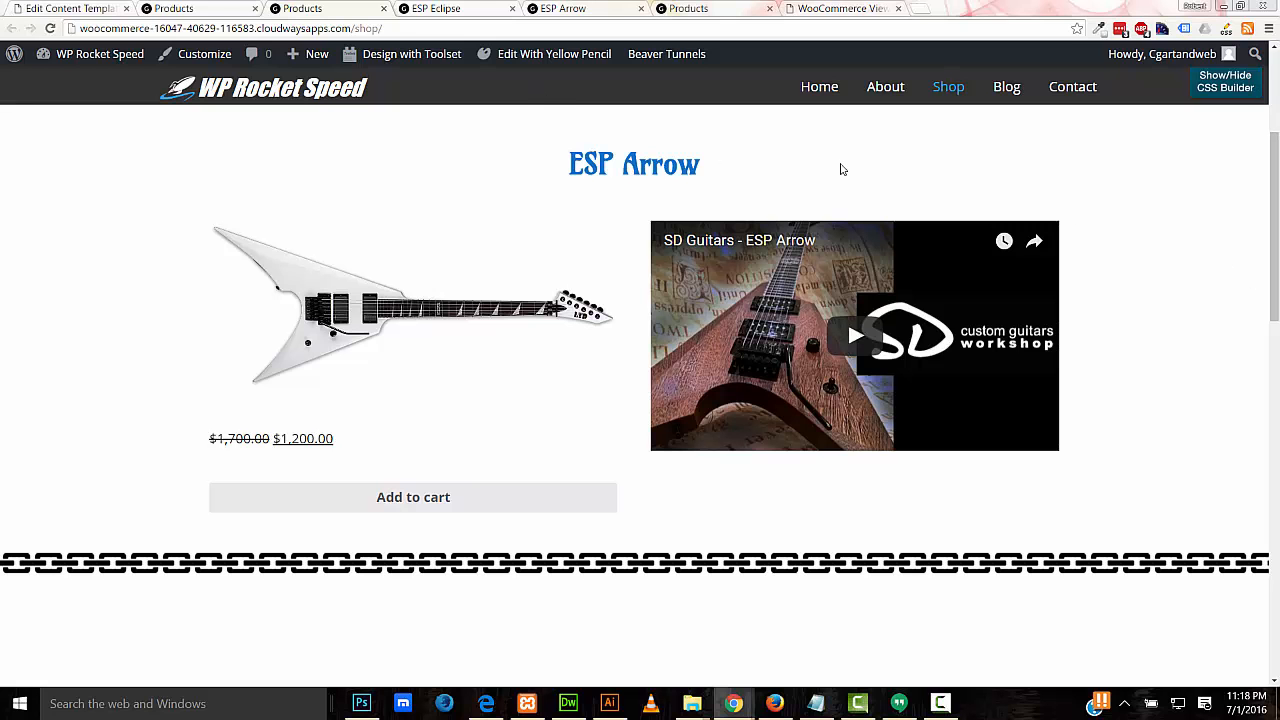
Step: In Yellow Pencil's page template editor, change the ESP Arrow heading's font weight to 400
mouse_move(530, 61)
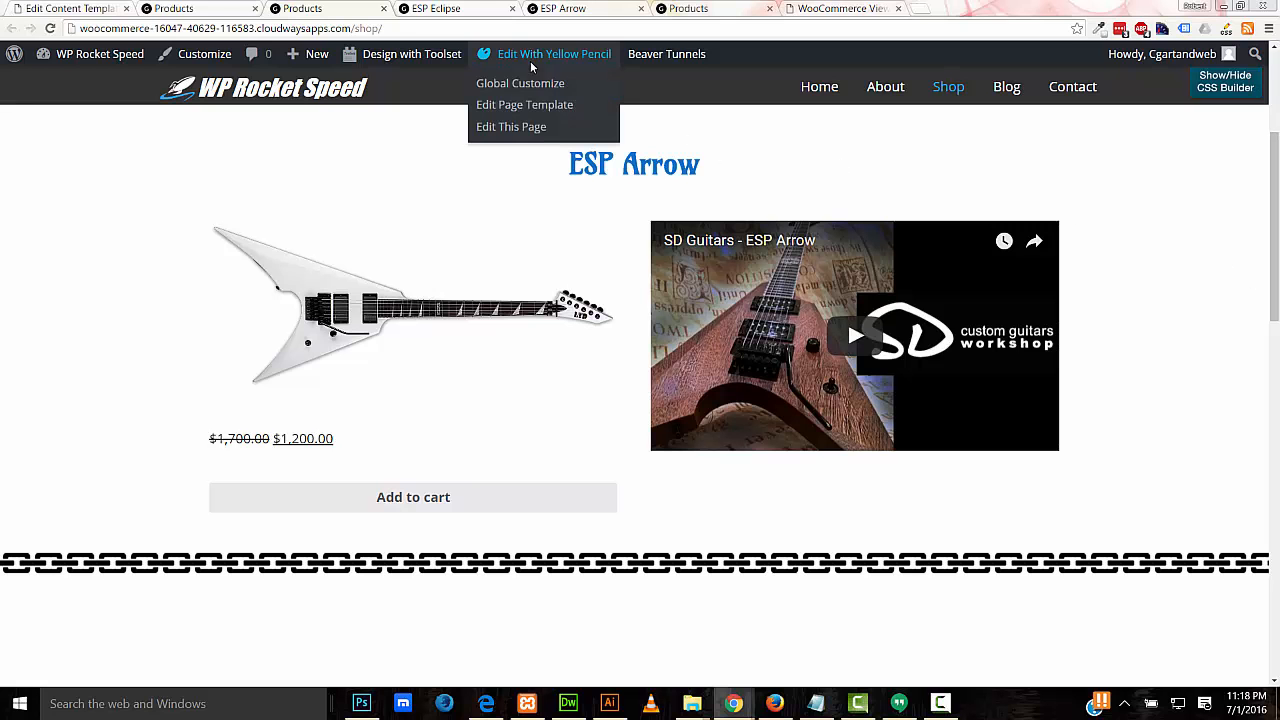
left_click(566, 106)
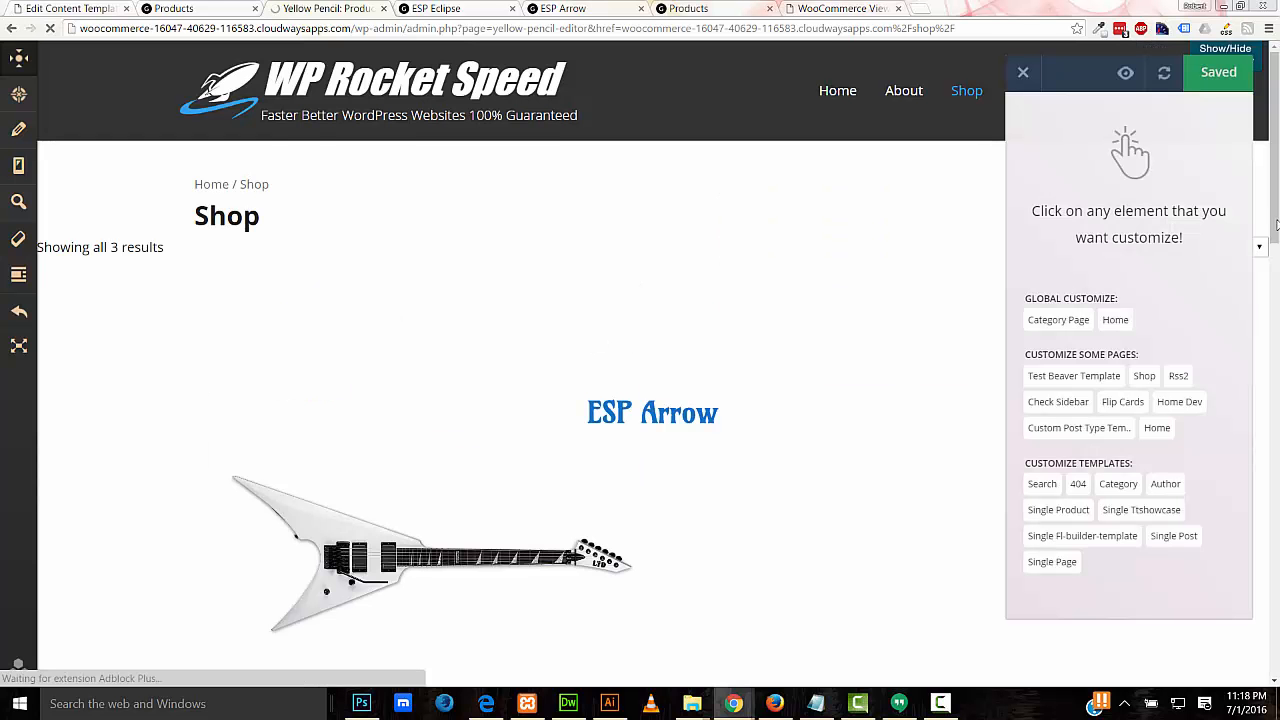
left_click_drag(1276, 197, 1263, 260)
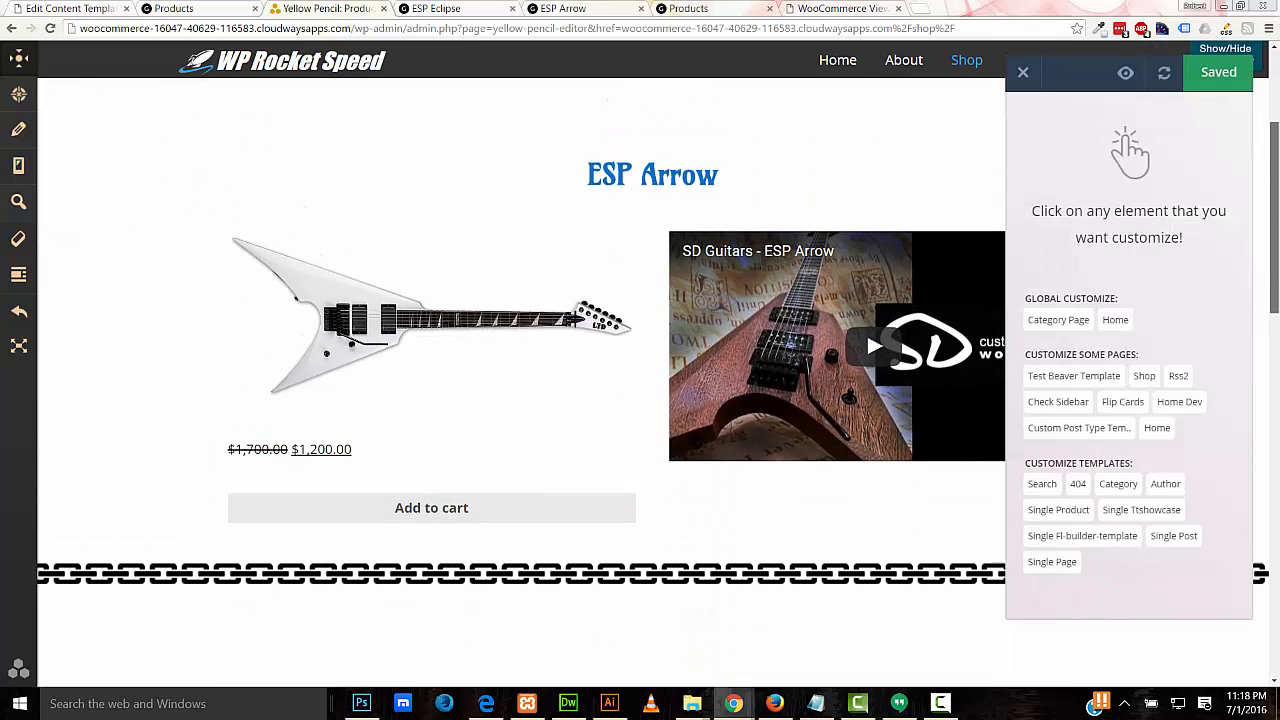
left_click(655, 188)
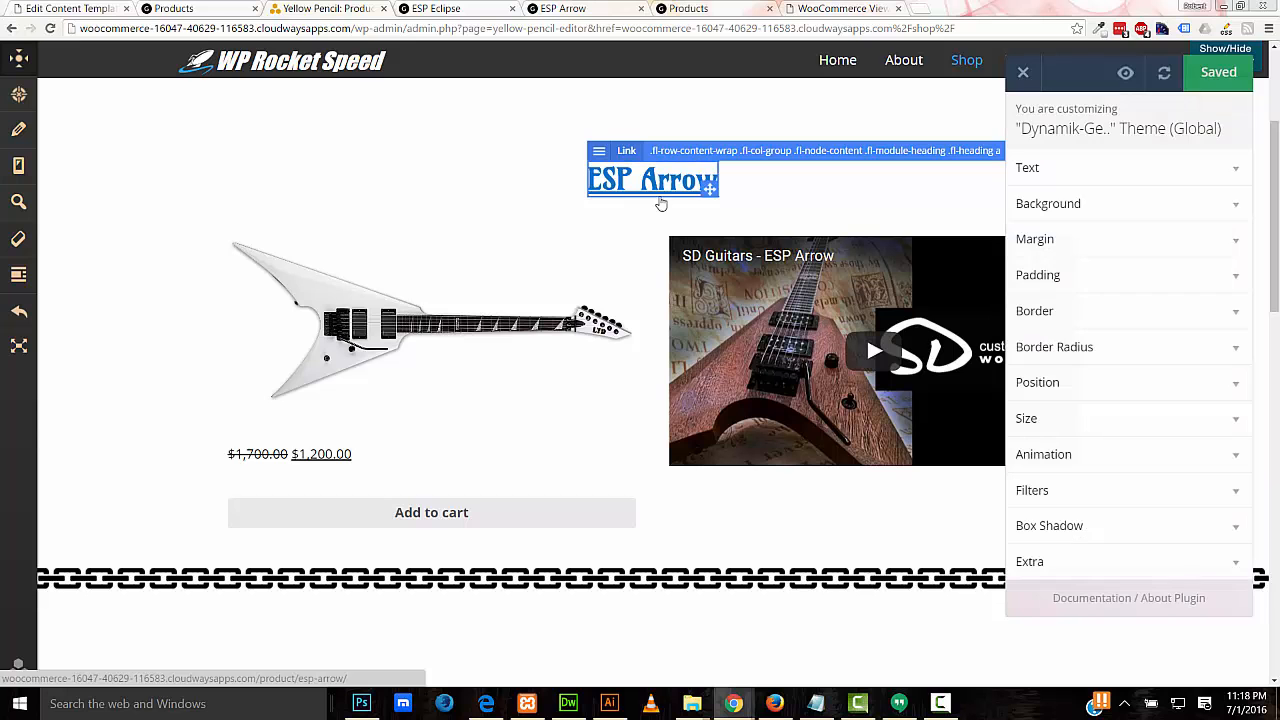
left_click(1135, 180)
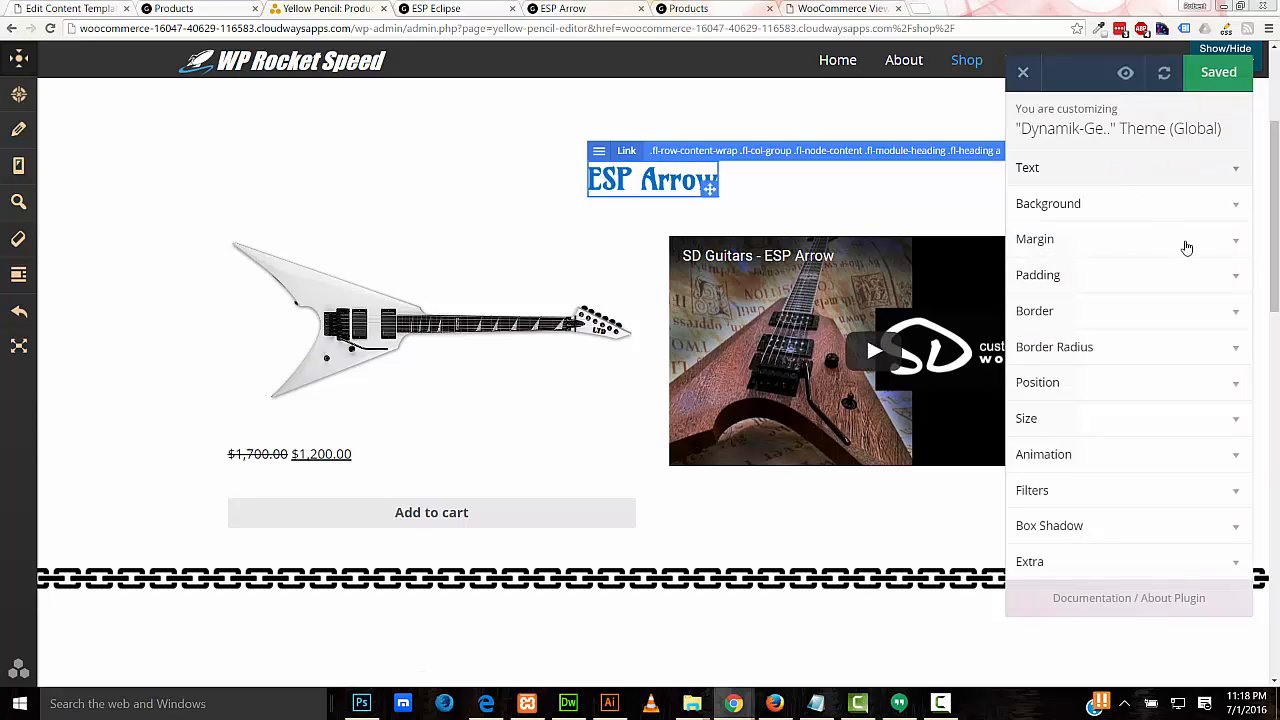
left_click(1206, 336)
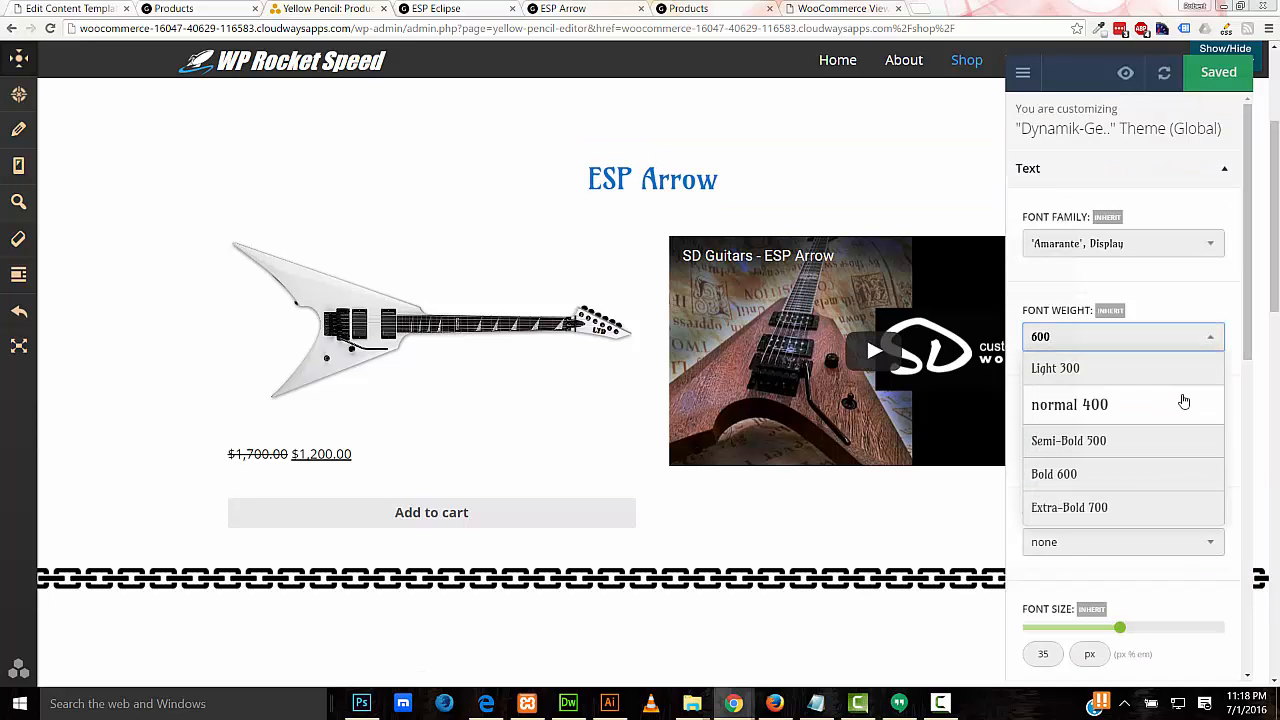
left_click(1183, 402)
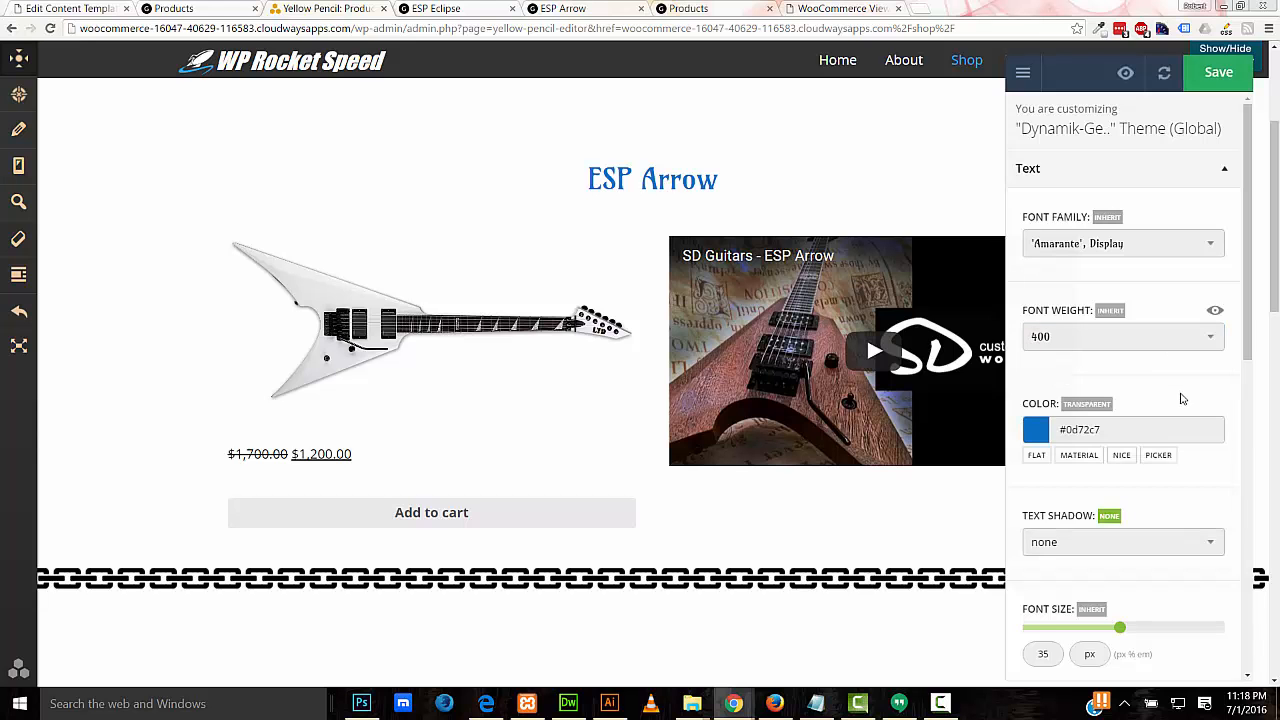
key("Escape")
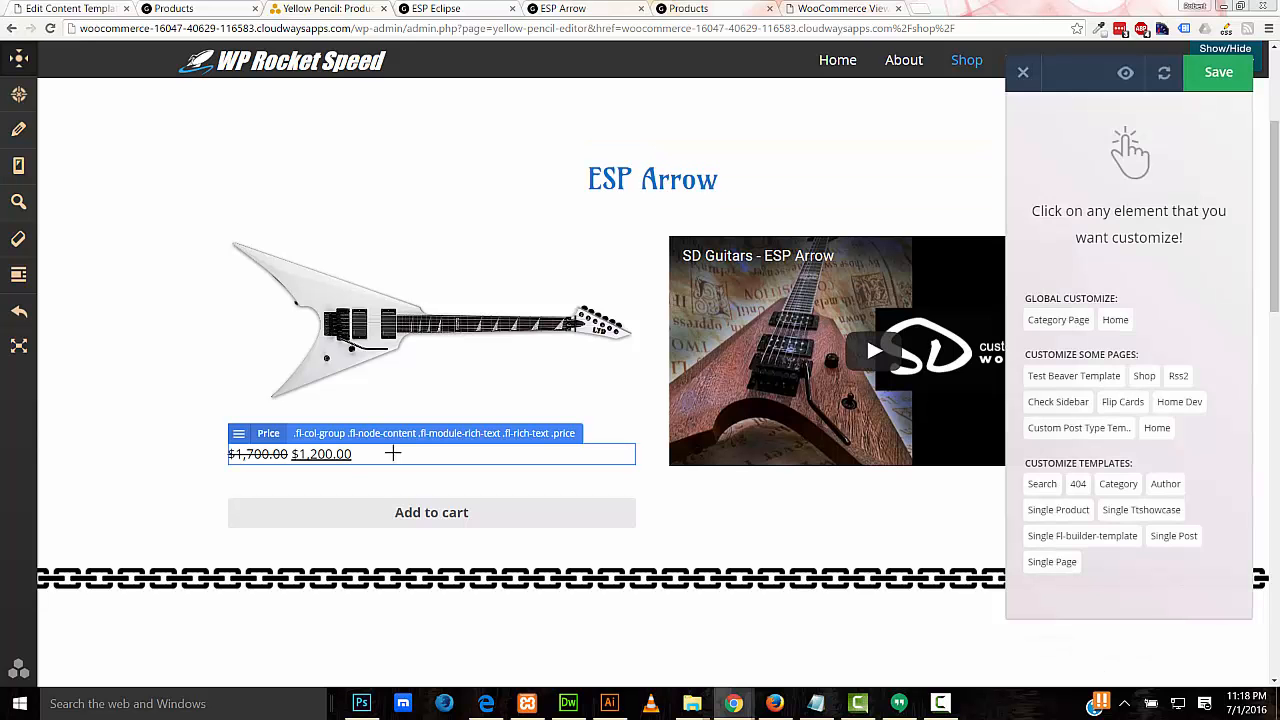
Step: Centre the product price text and colour it dark red
left_click(393, 453)
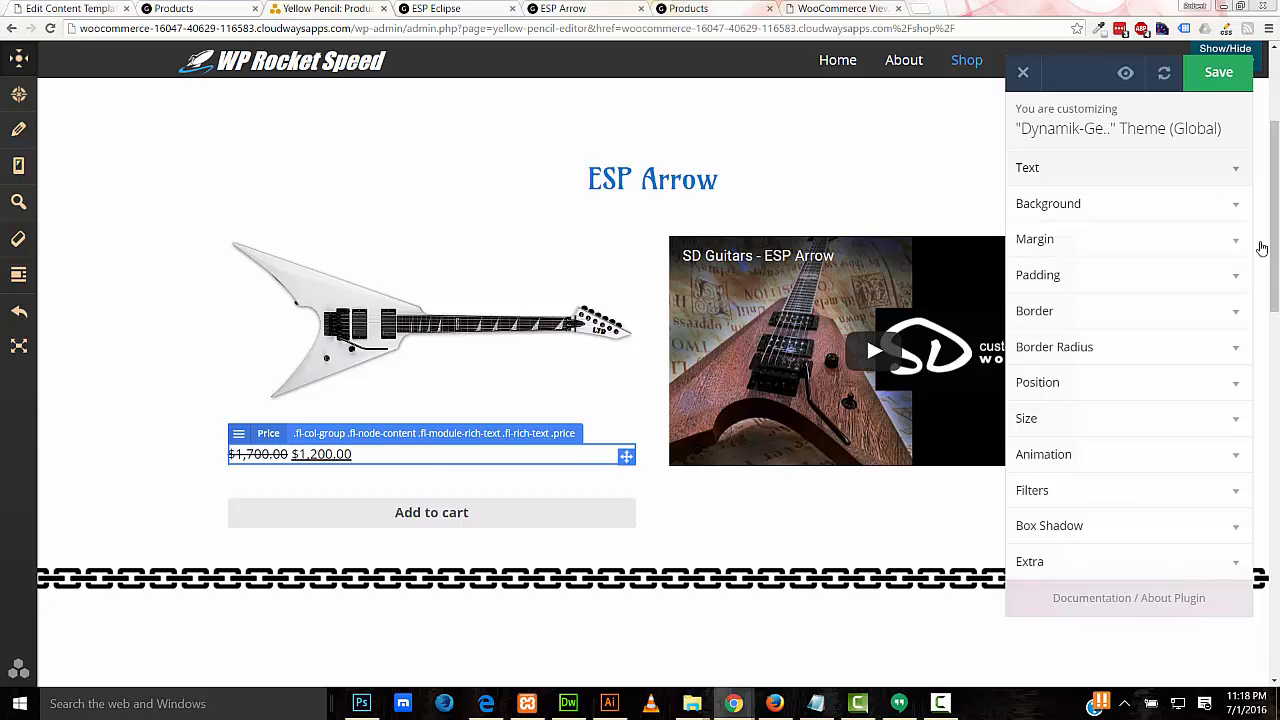
left_click(1228, 178)
left_click_drag(1242, 283, 1234, 487)
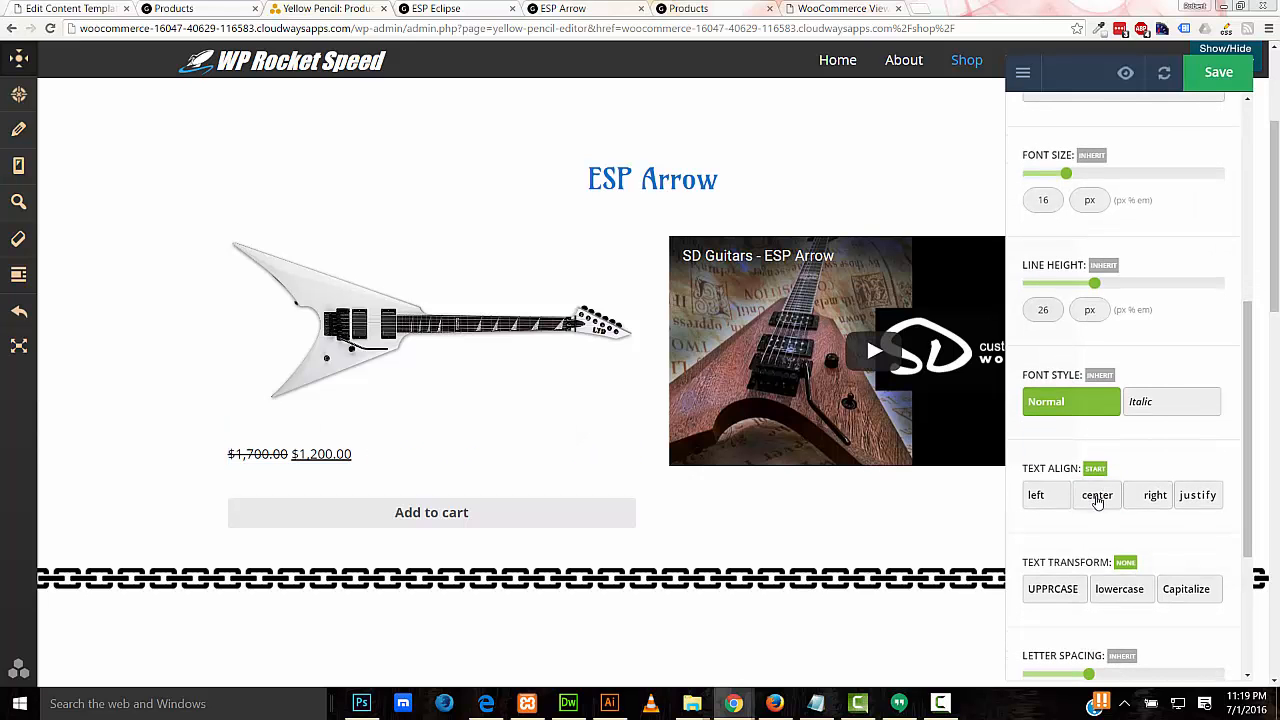
left_click(1097, 499)
left_click_drag(1256, 530, 1253, 347)
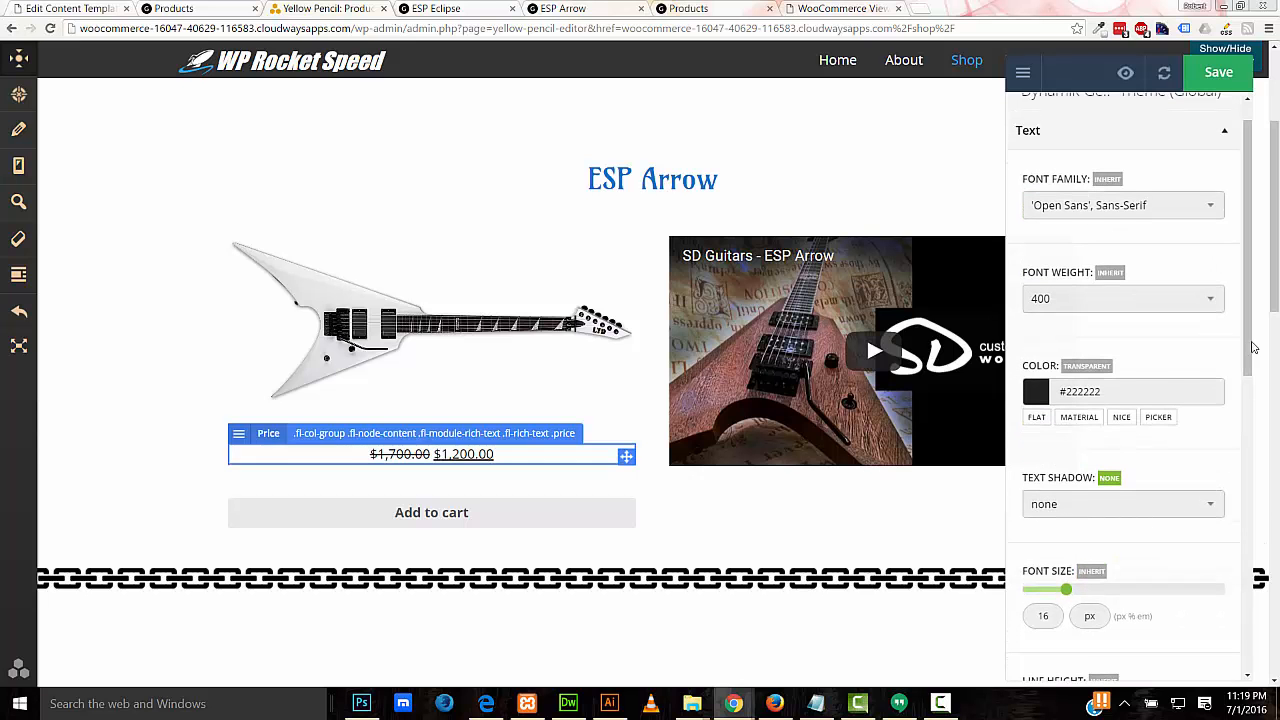
left_click(1061, 391)
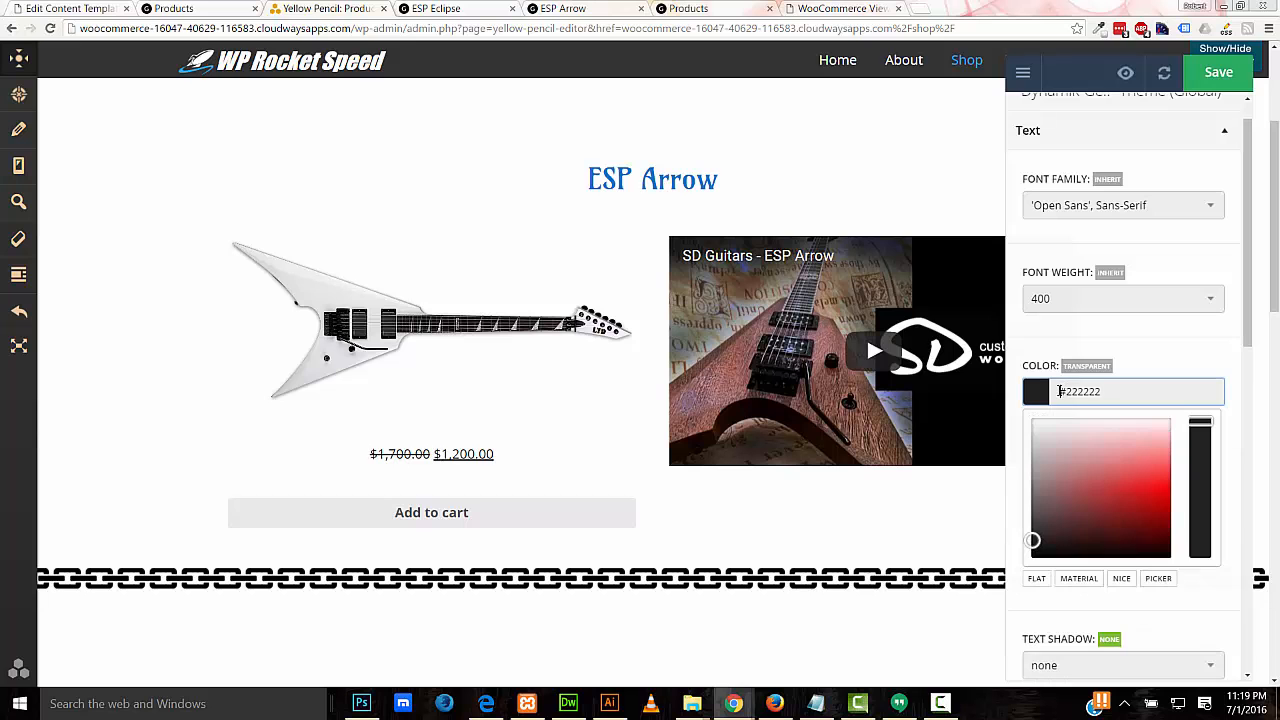
mouse_move(1139, 483)
left_mouse_down()
mouse_move(1172, 487)
mouse_move(1183, 527)
left_mouse_up()
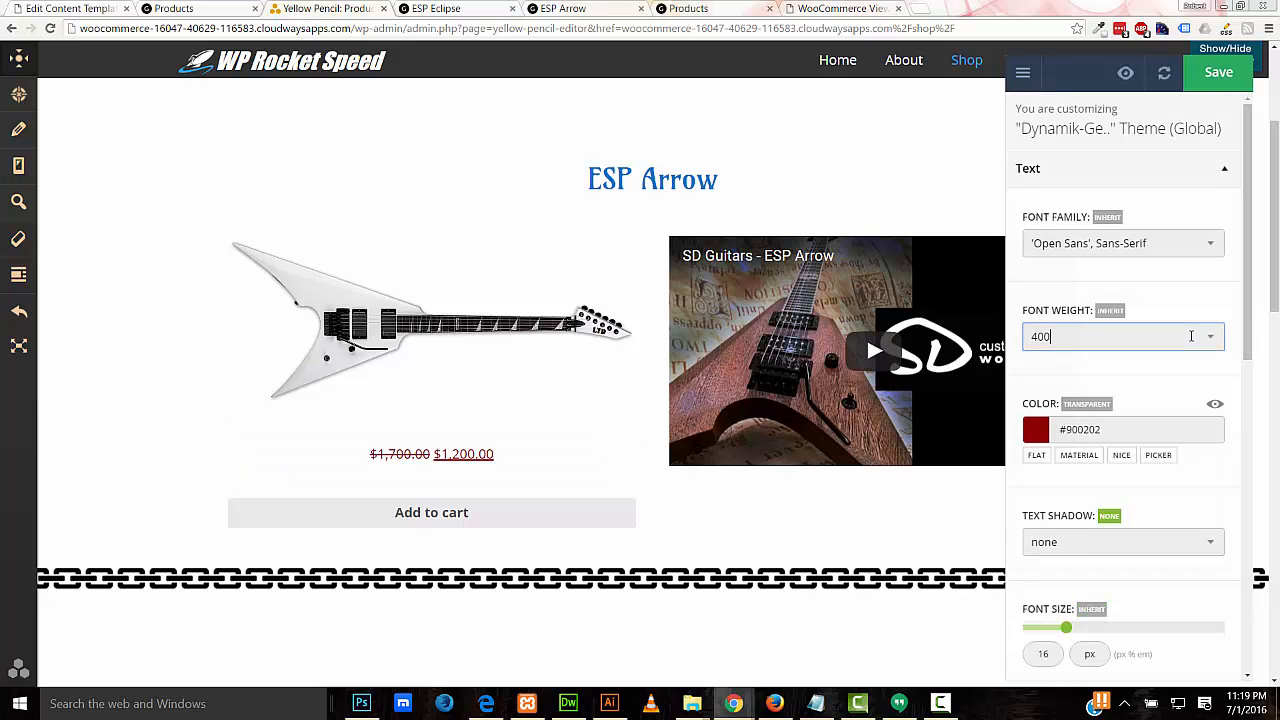
Step: Set the price's font weight to 600 and enlarge it to about 18.7 px
left_click(1191, 336)
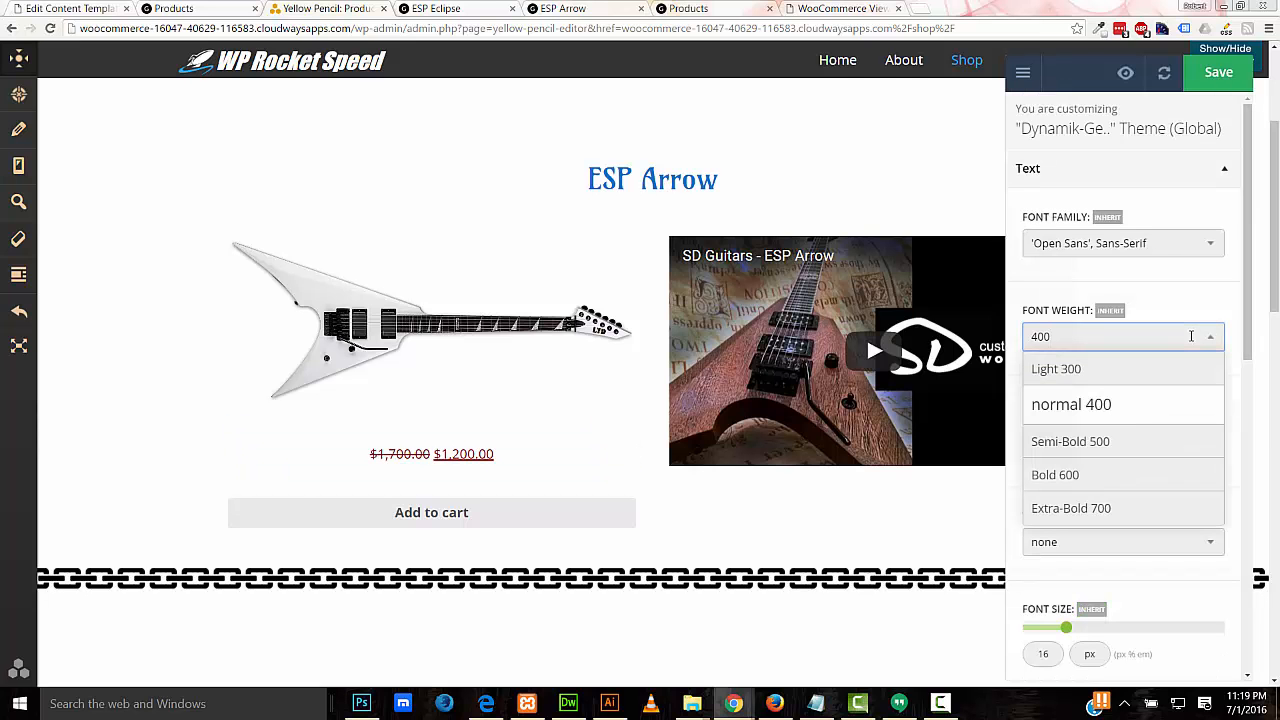
left_click(1143, 482)
scroll(1228, 371, "down", 4)
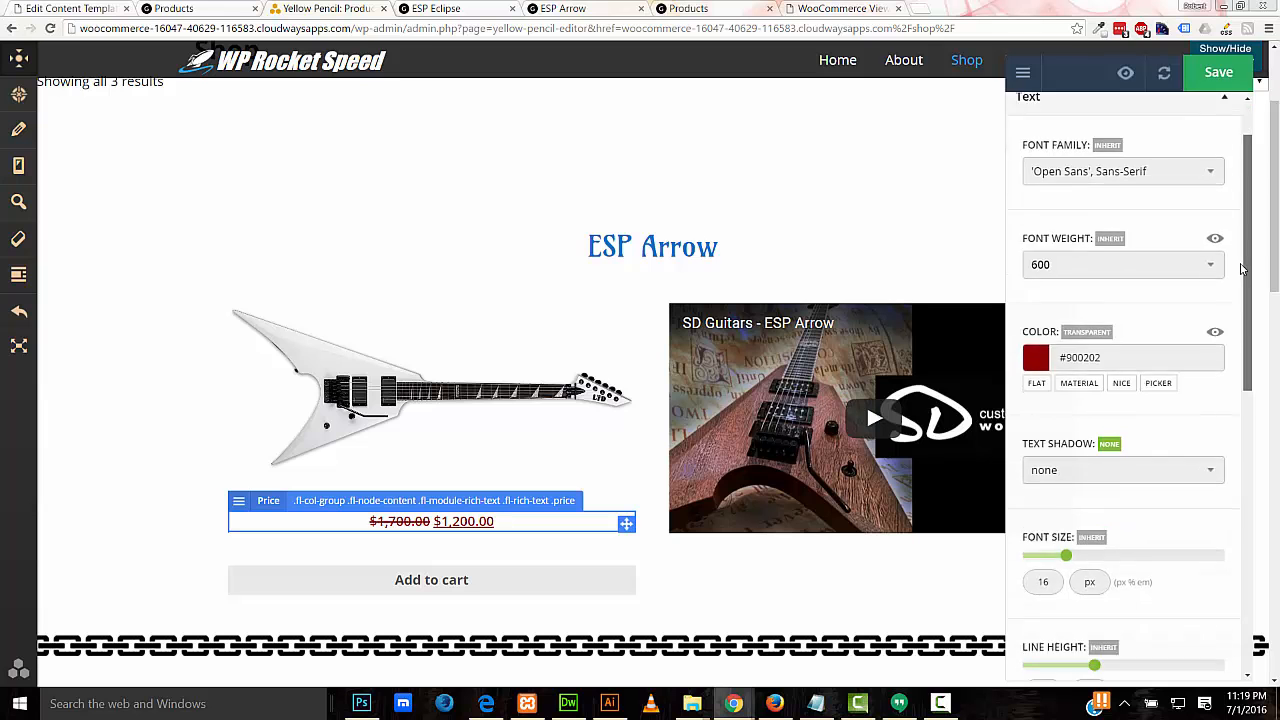
scroll(1228, 371, "down", 2)
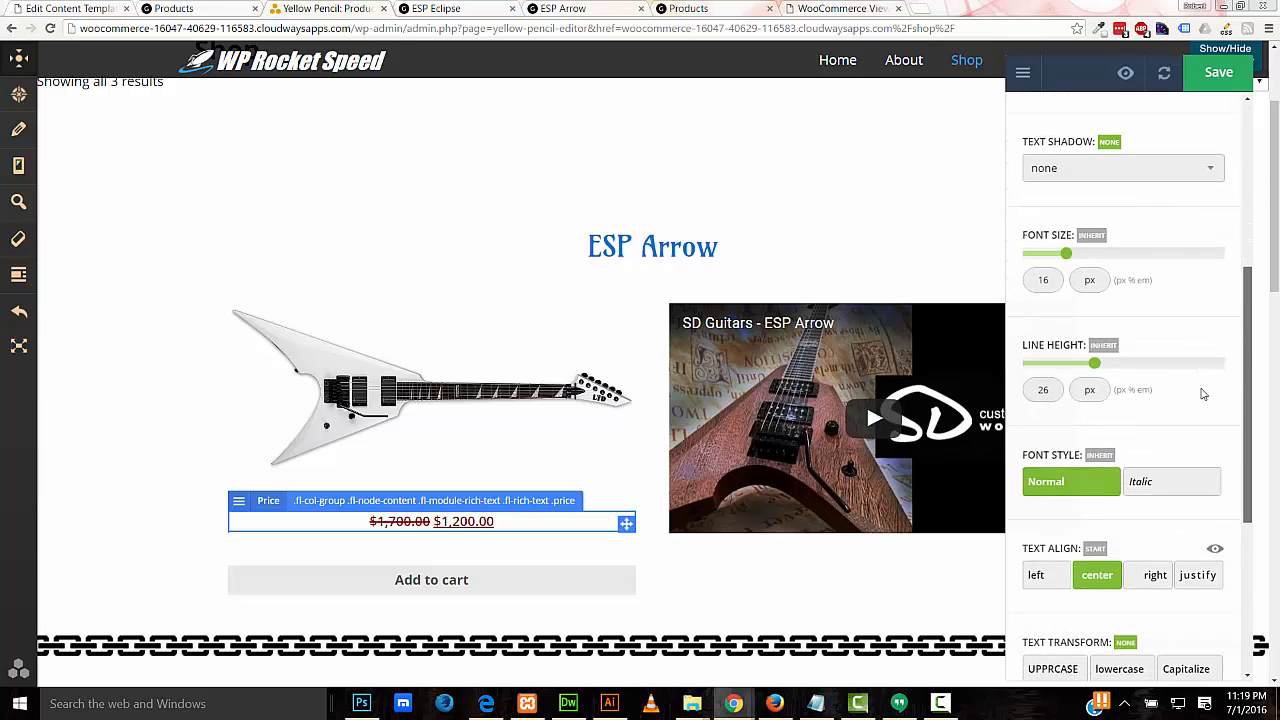
left_click_drag(1066, 258, 1074, 259)
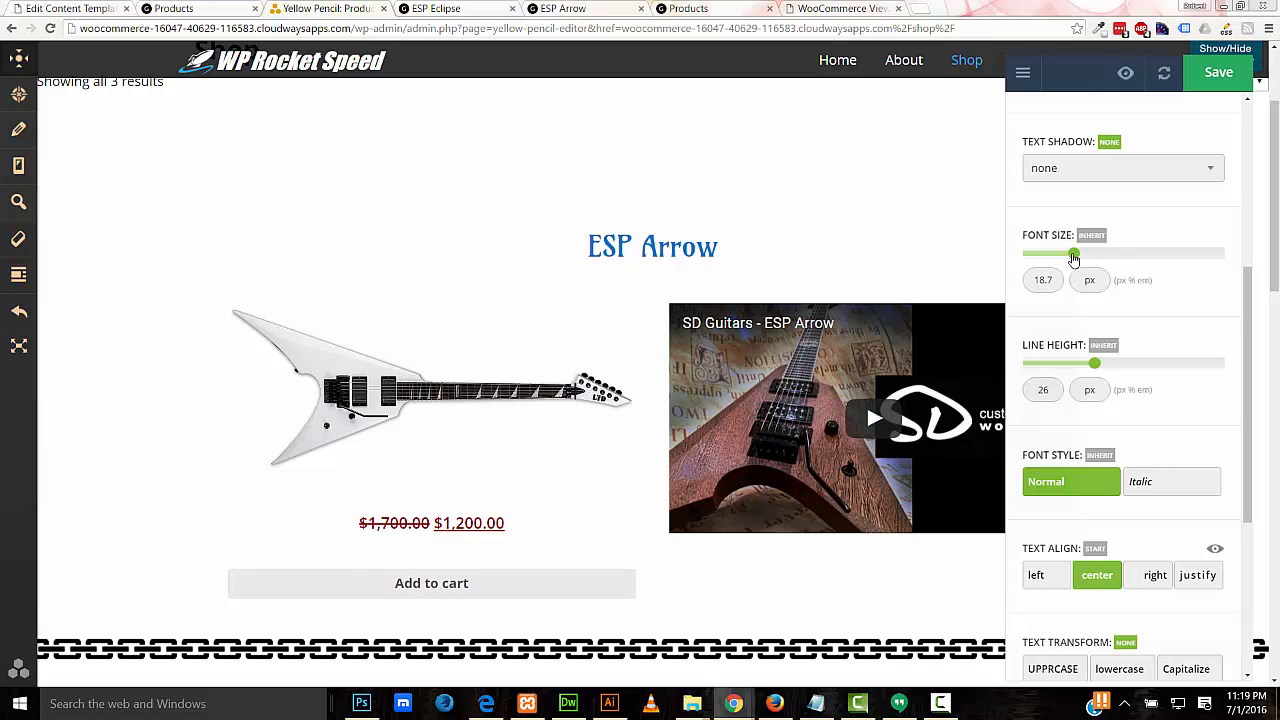
key("Escape")
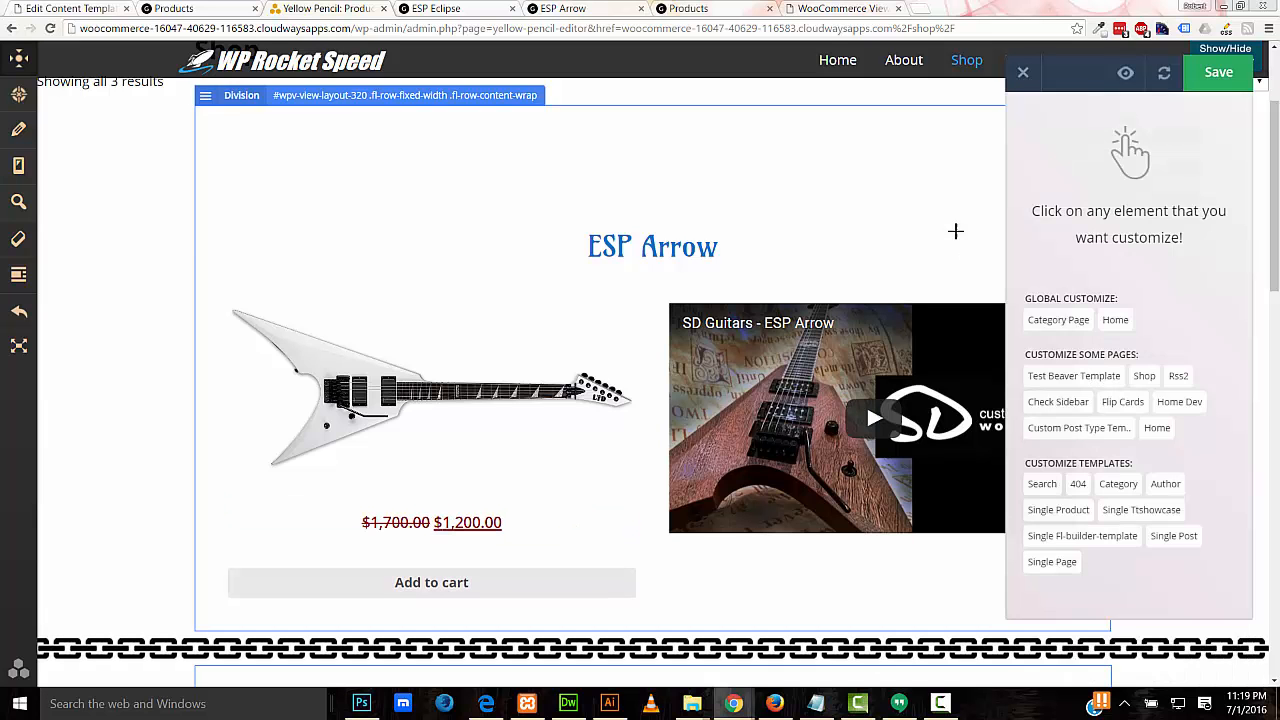
left_click_drag(1274, 280, 1275, 325)
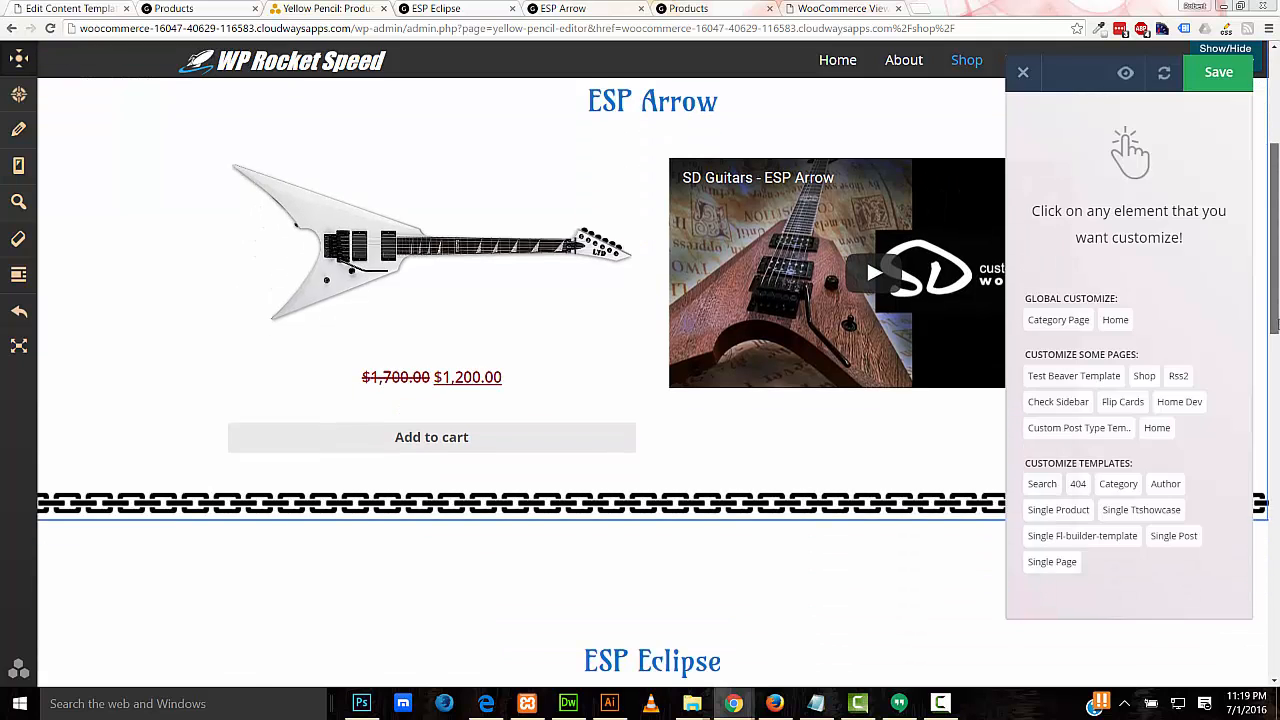
scroll(1275, 325, "down", 1)
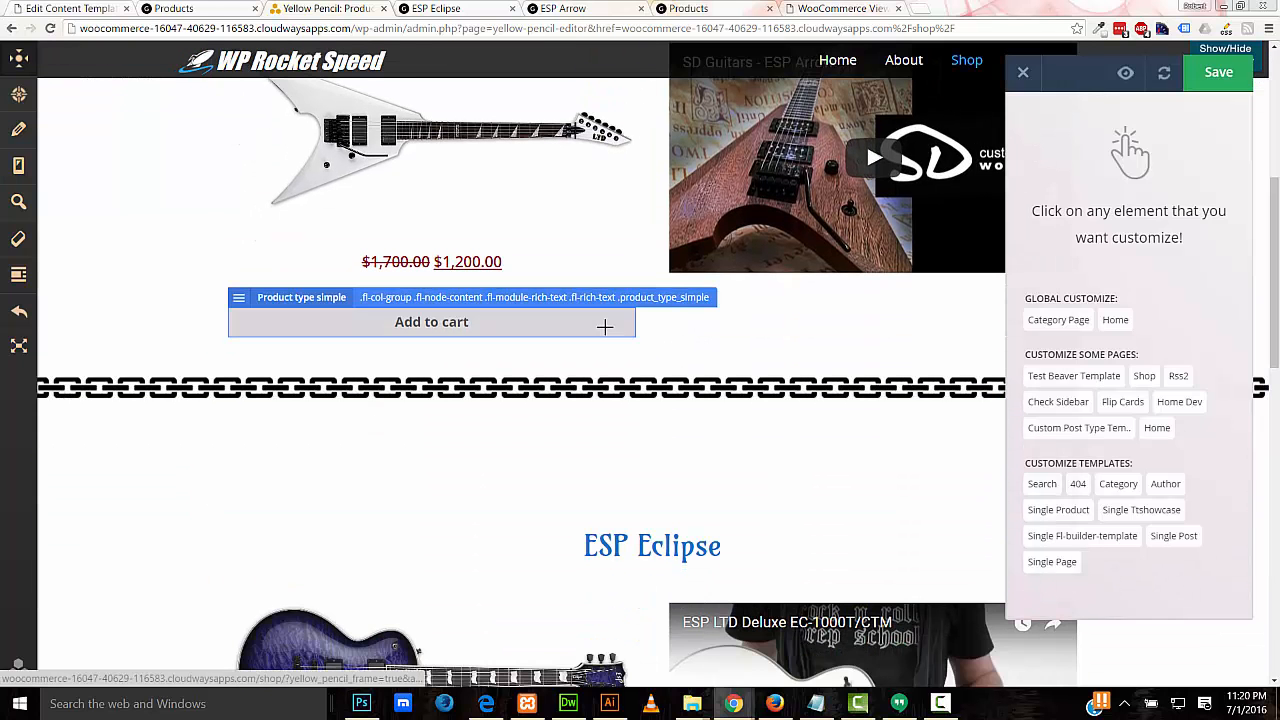
Step: Square all four corners of the Add to cart button by setting border radius to 0
left_click(605, 327)
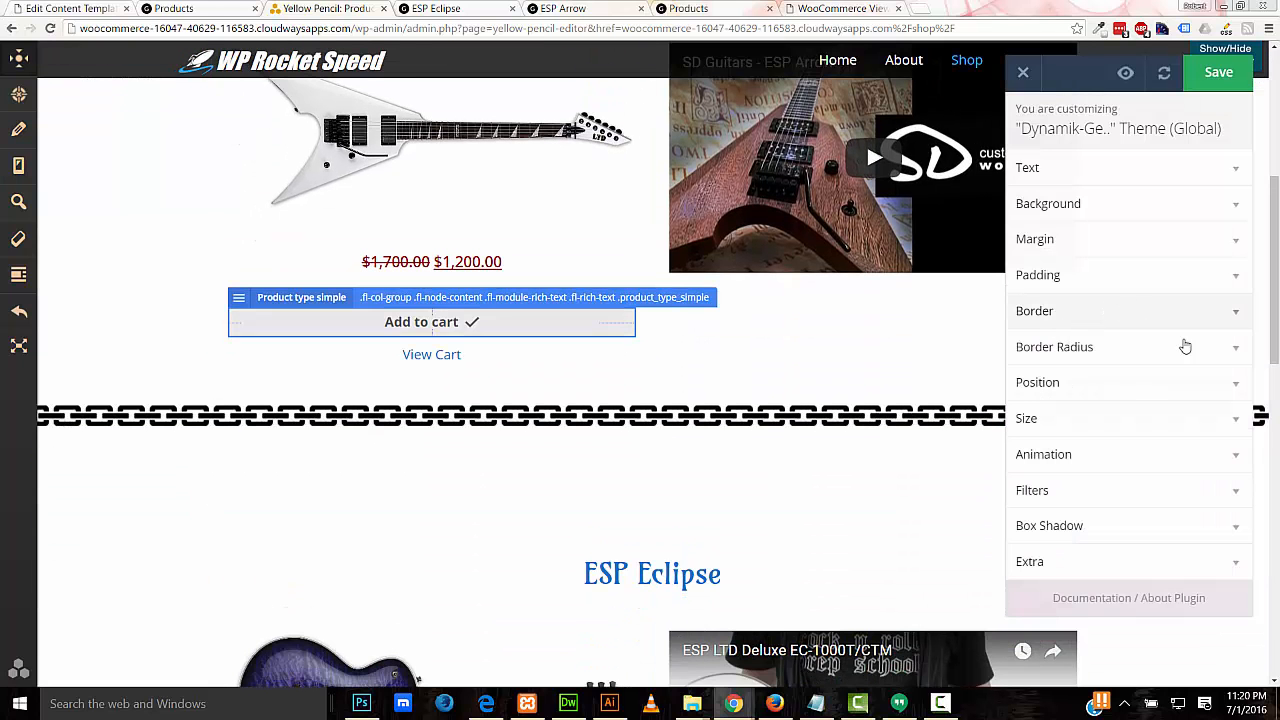
left_click(1247, 368)
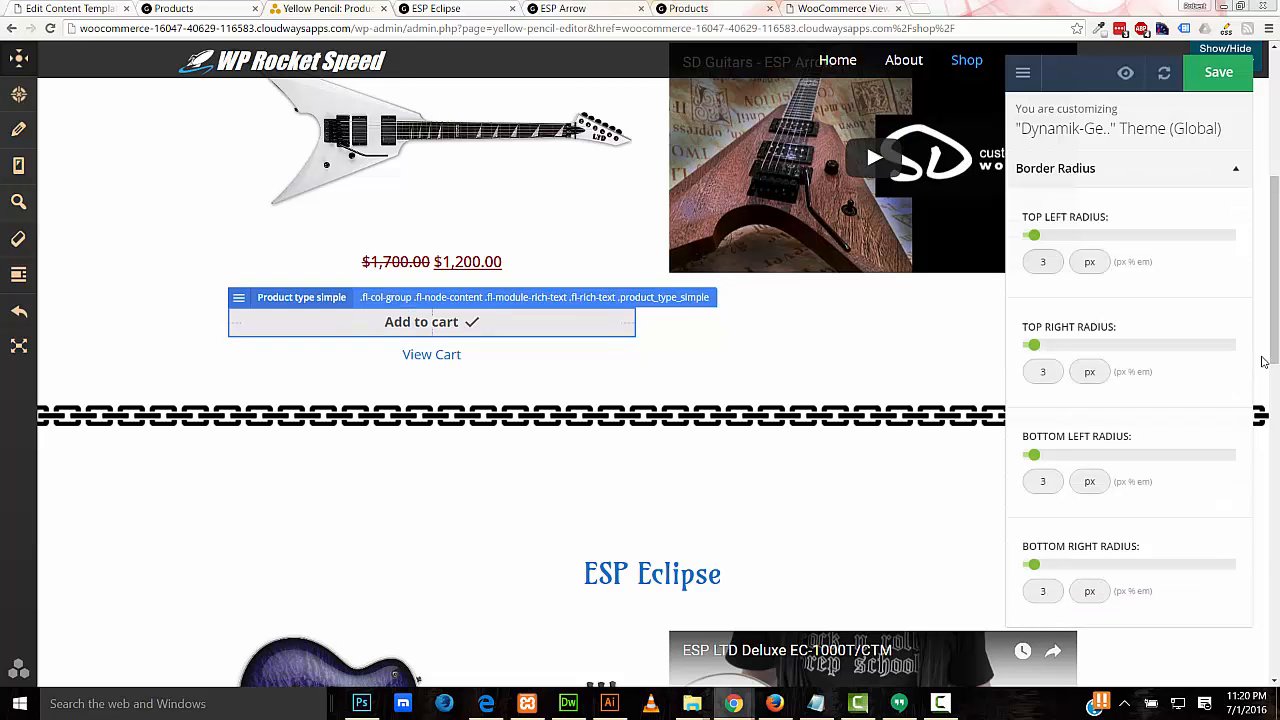
left_click_drag(1035, 242, 1020, 240)
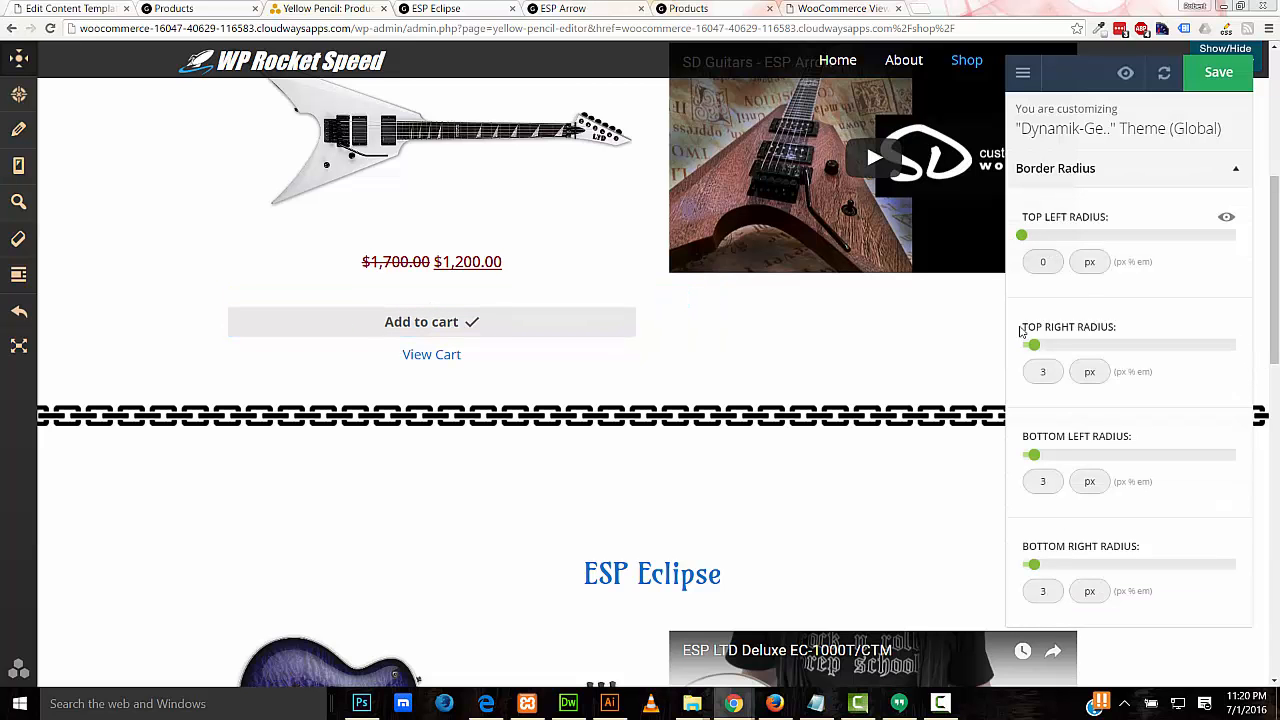
left_click_drag(1035, 347, 1006, 351)
left_click_drag(1035, 458, 1003, 463)
left_click_drag(1033, 565, 1015, 575)
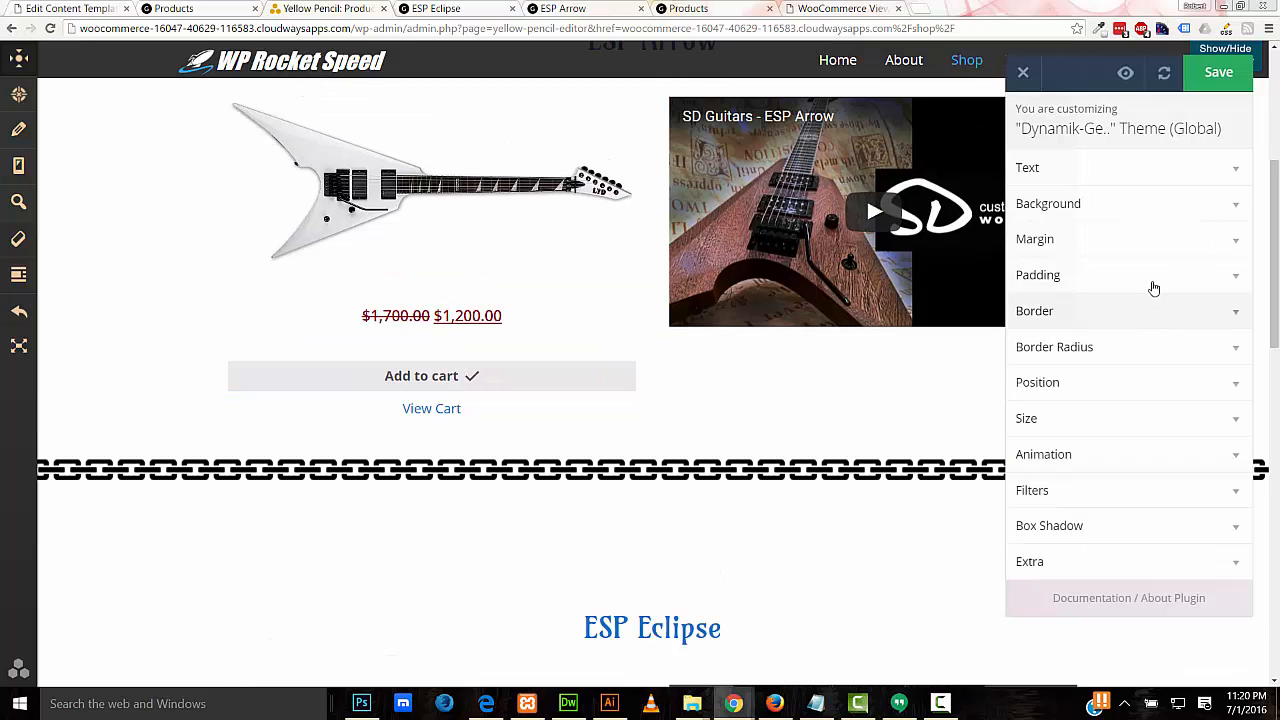
Step: Give the Add to cart button 14 px top and bottom padding and 53% width
left_click(1152, 285)
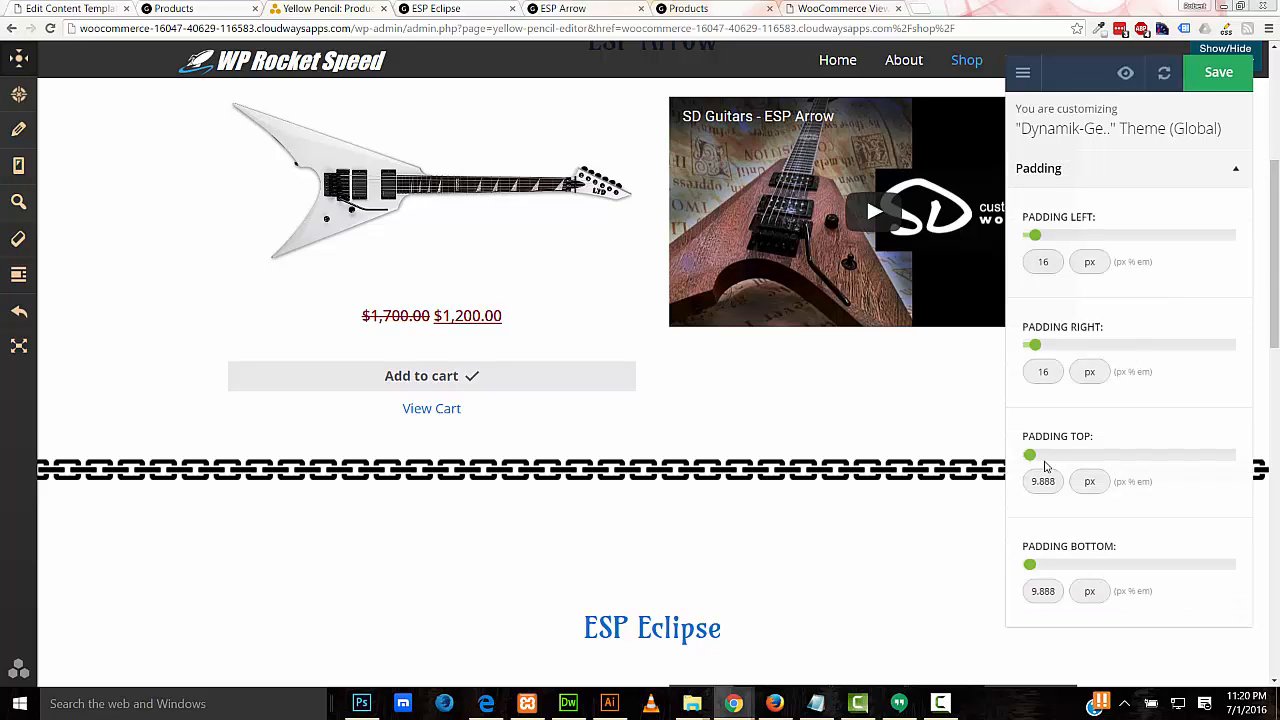
left_click_drag(1030, 458, 1033, 456)
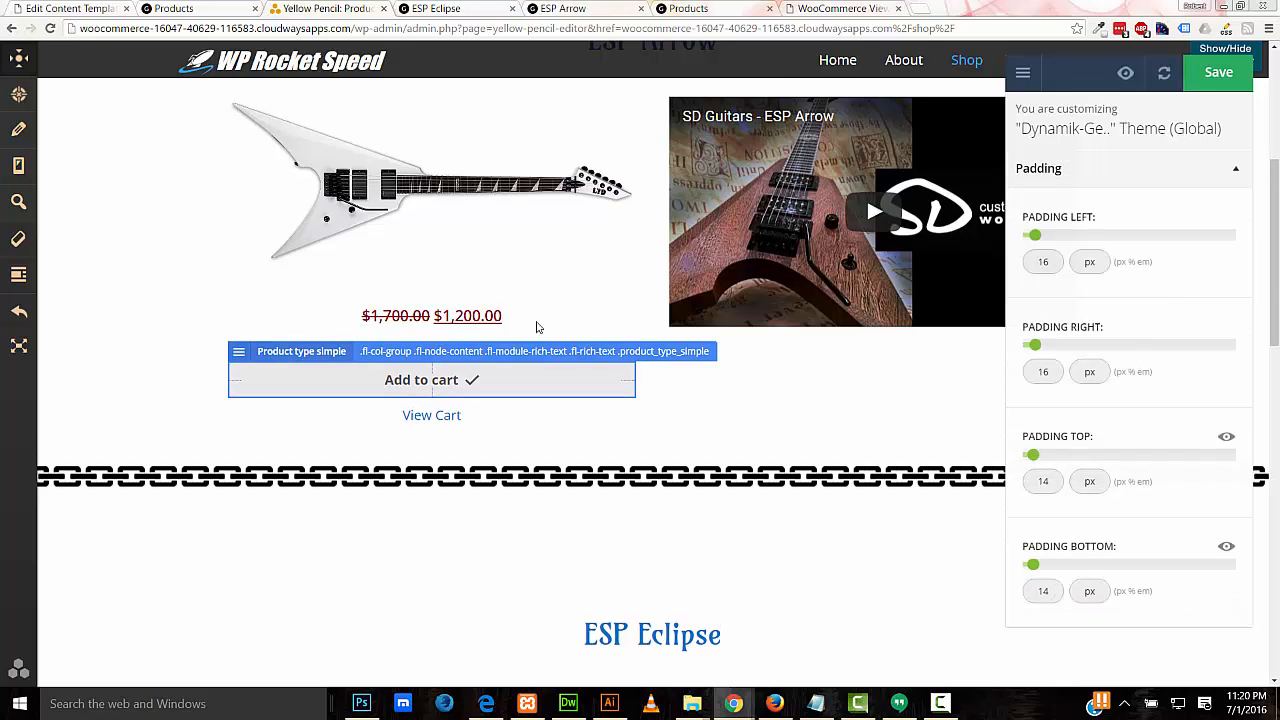
left_click(1233, 180)
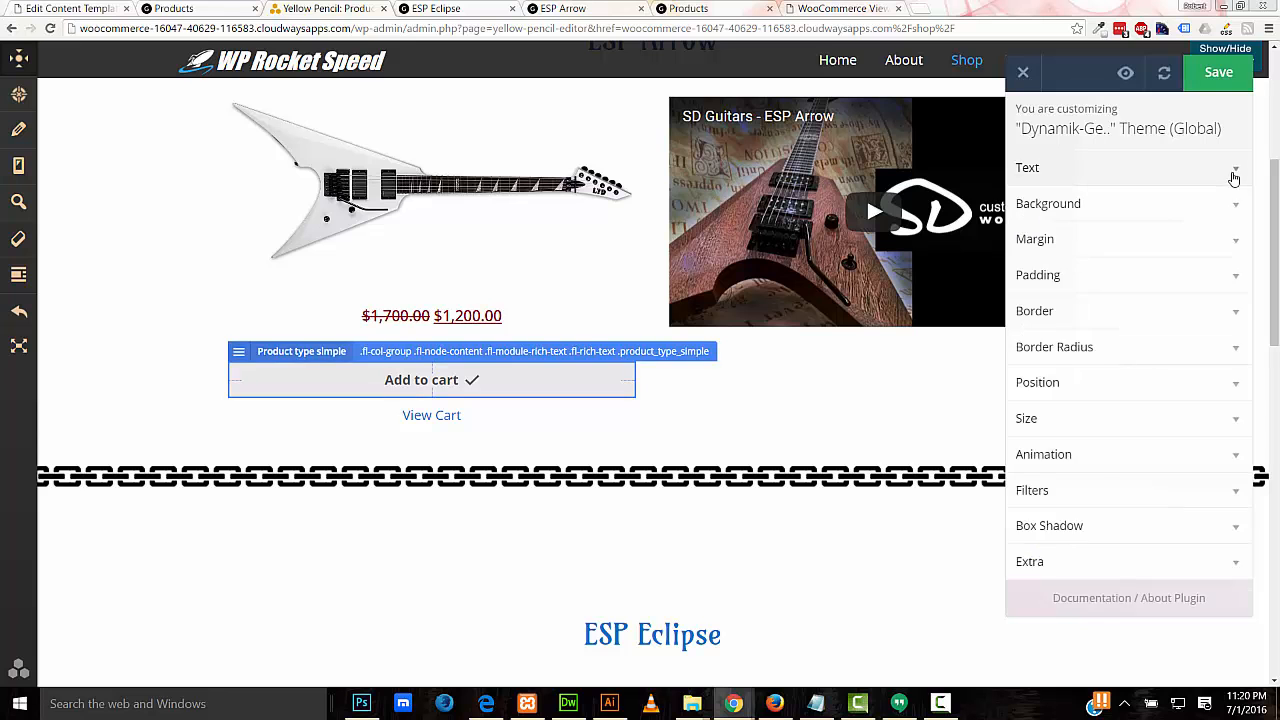
left_click(1130, 414)
left_click_drag(1121, 328, 1224, 326)
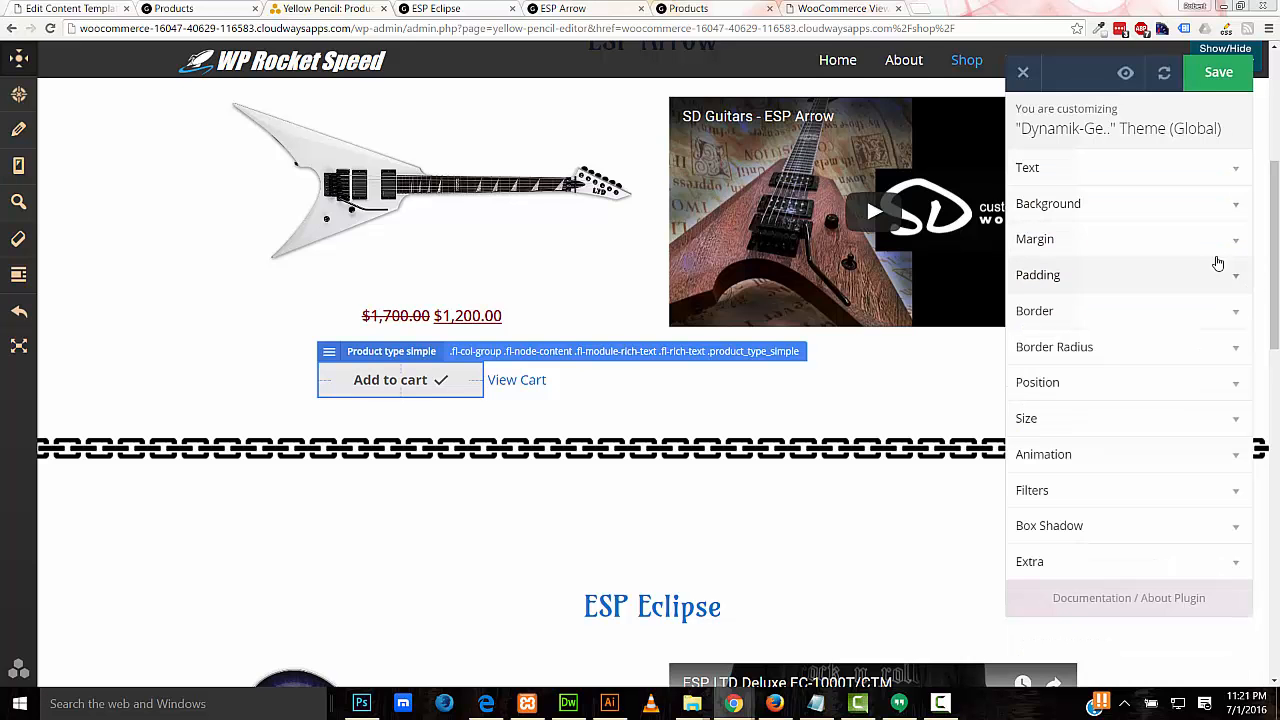
Step: Make the Add to cart button text white (#ffffff) in Yellow Pencil
left_click(1192, 184)
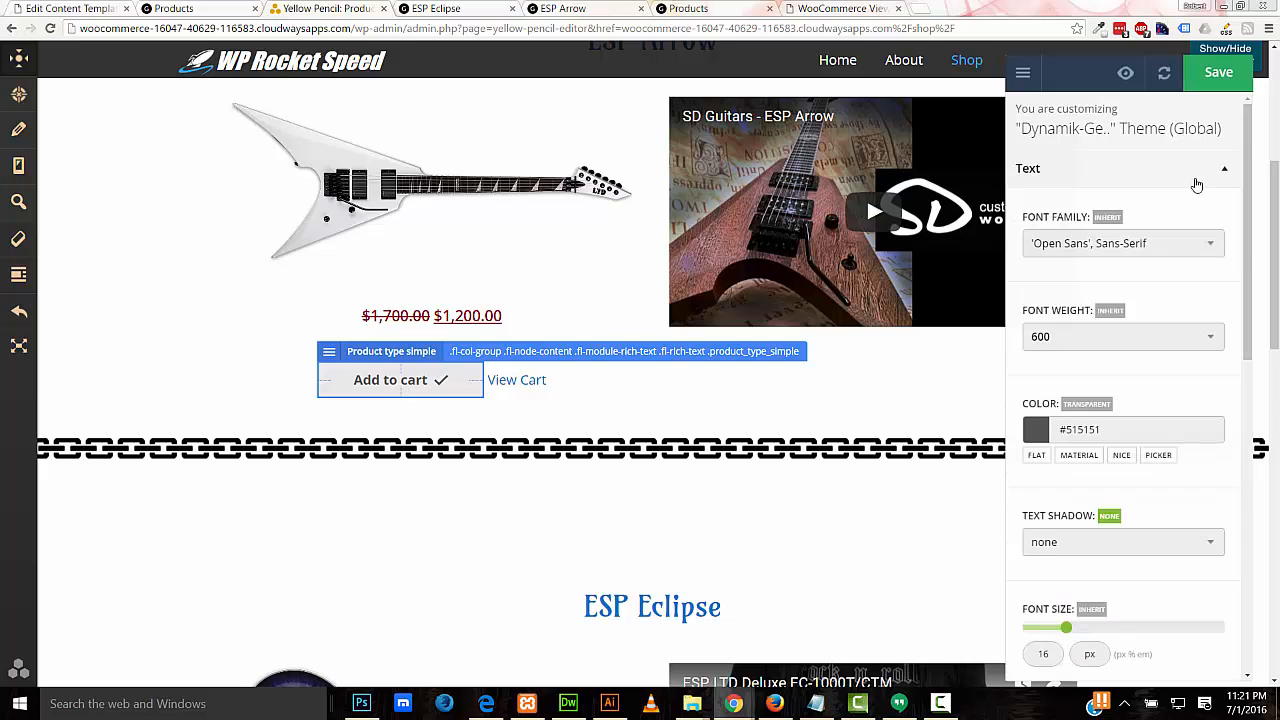
left_click(1079, 430)
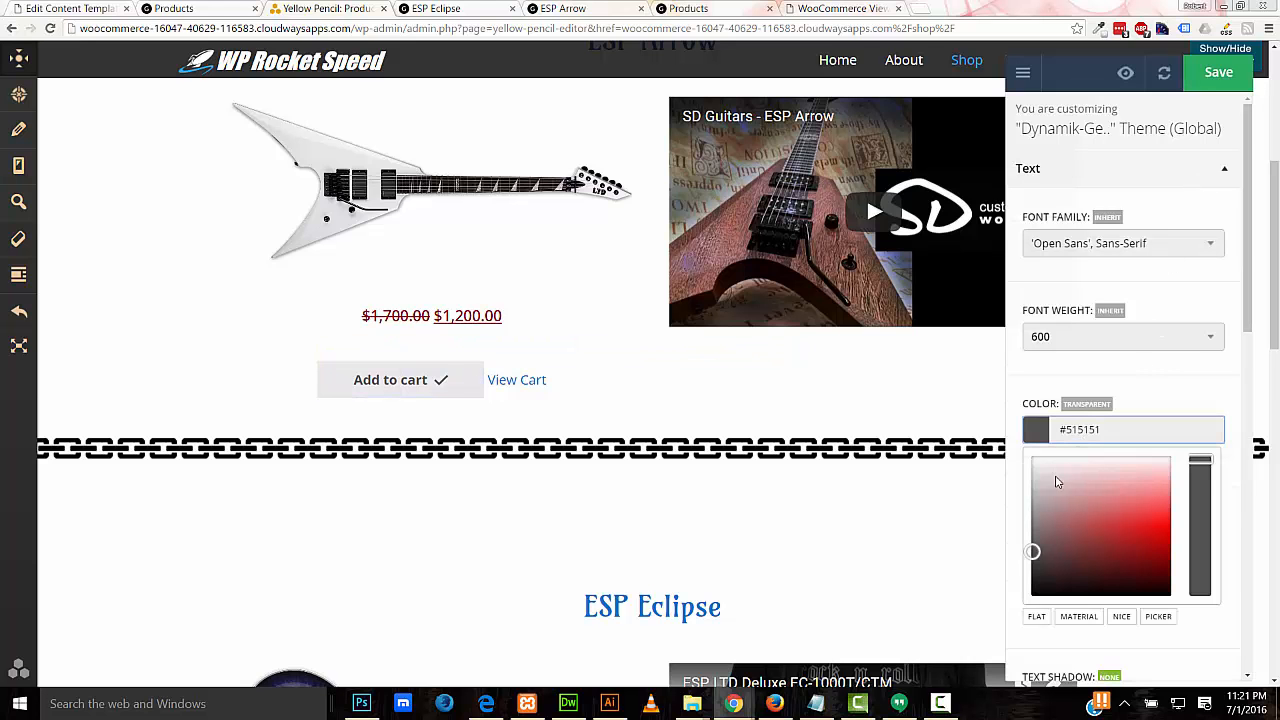
left_click_drag(1057, 480, 1000, 445)
left_click(1112, 392)
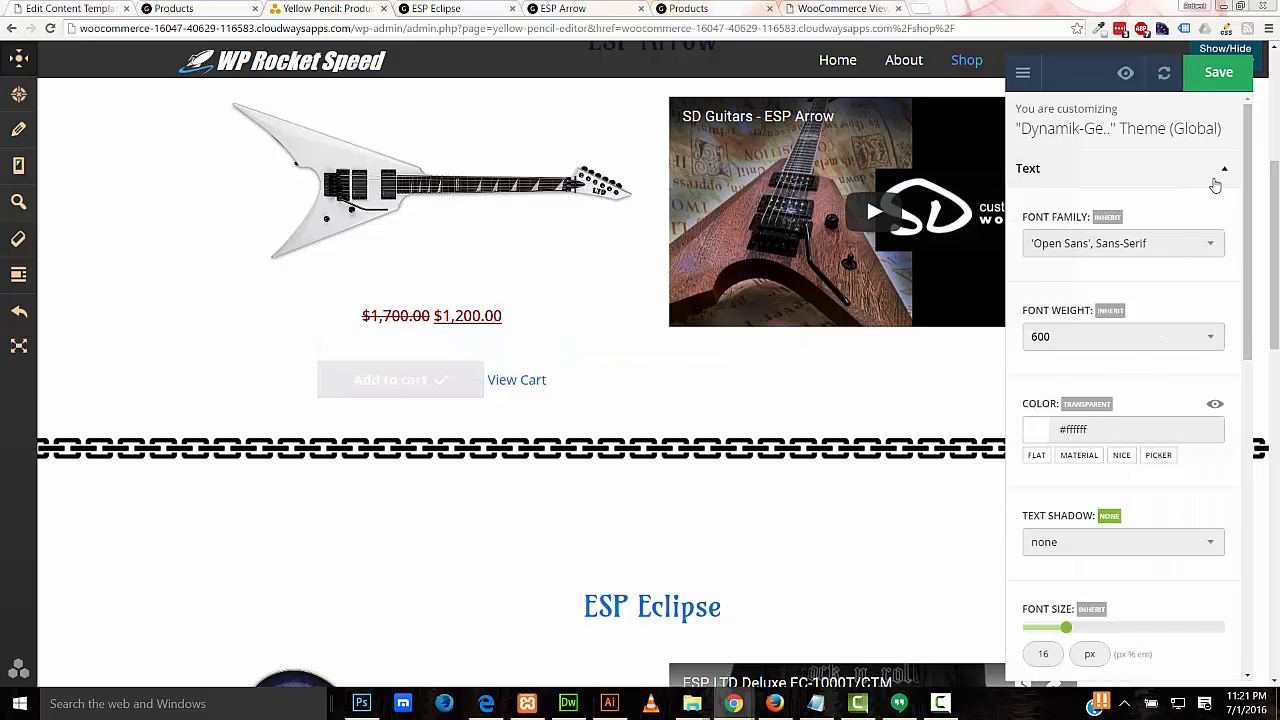
left_click(1213, 172)
Step: Give the button a #0370b8 blue background, save the styles and close Yellow Pencil
left_click(1140, 216)
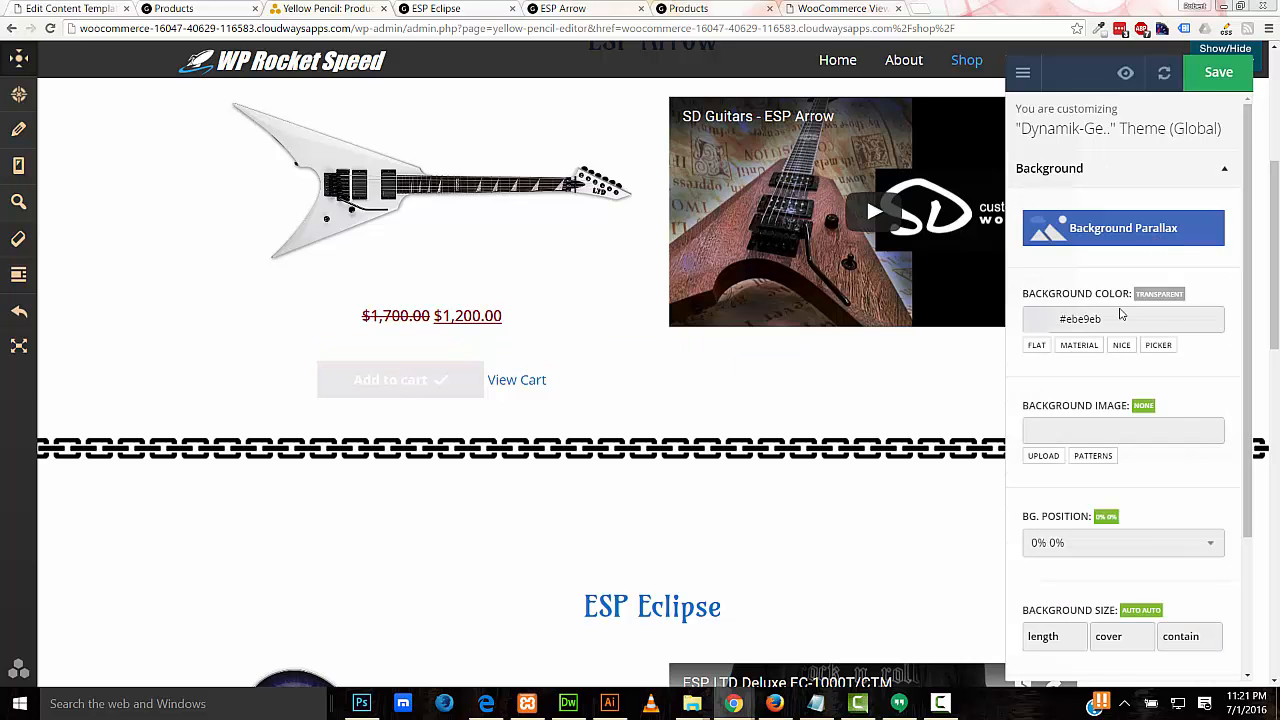
left_click(1076, 318)
mouse_move(1040, 376)
left_mouse_down()
mouse_move(1037, 366)
mouse_move(1020, 424)
left_mouse_up()
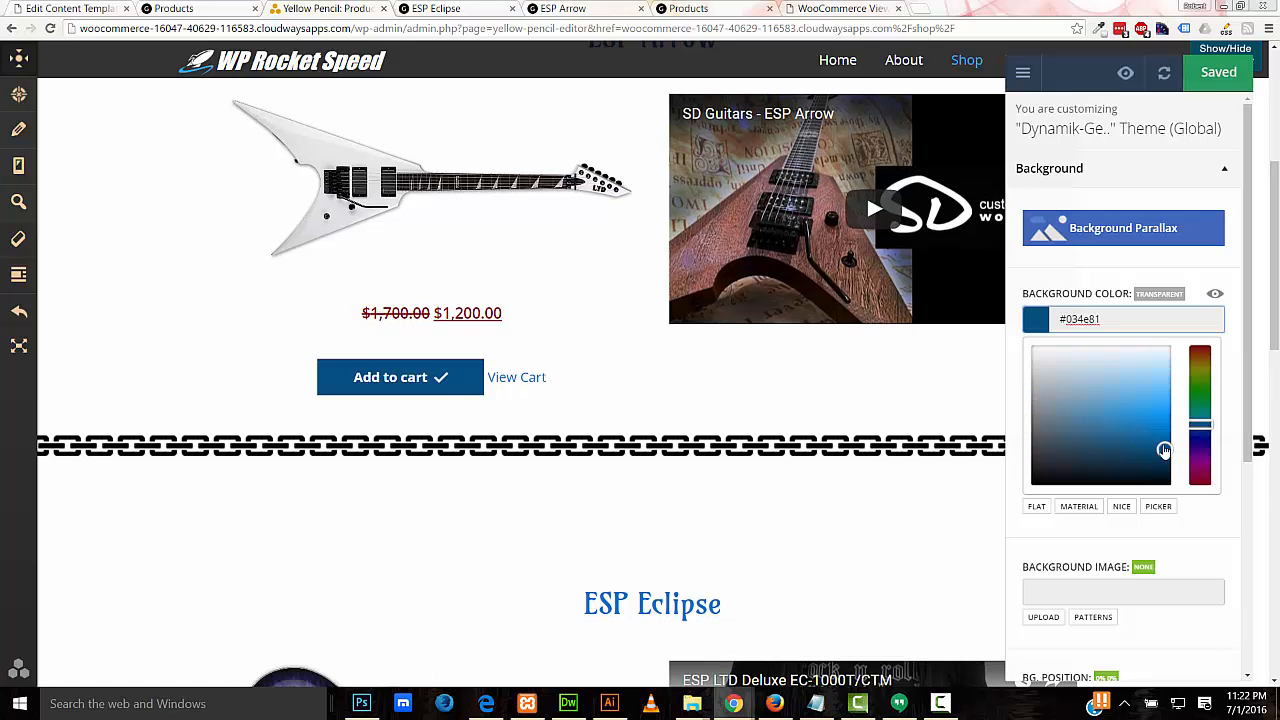
left_click_drag(1164, 450, 1166, 436)
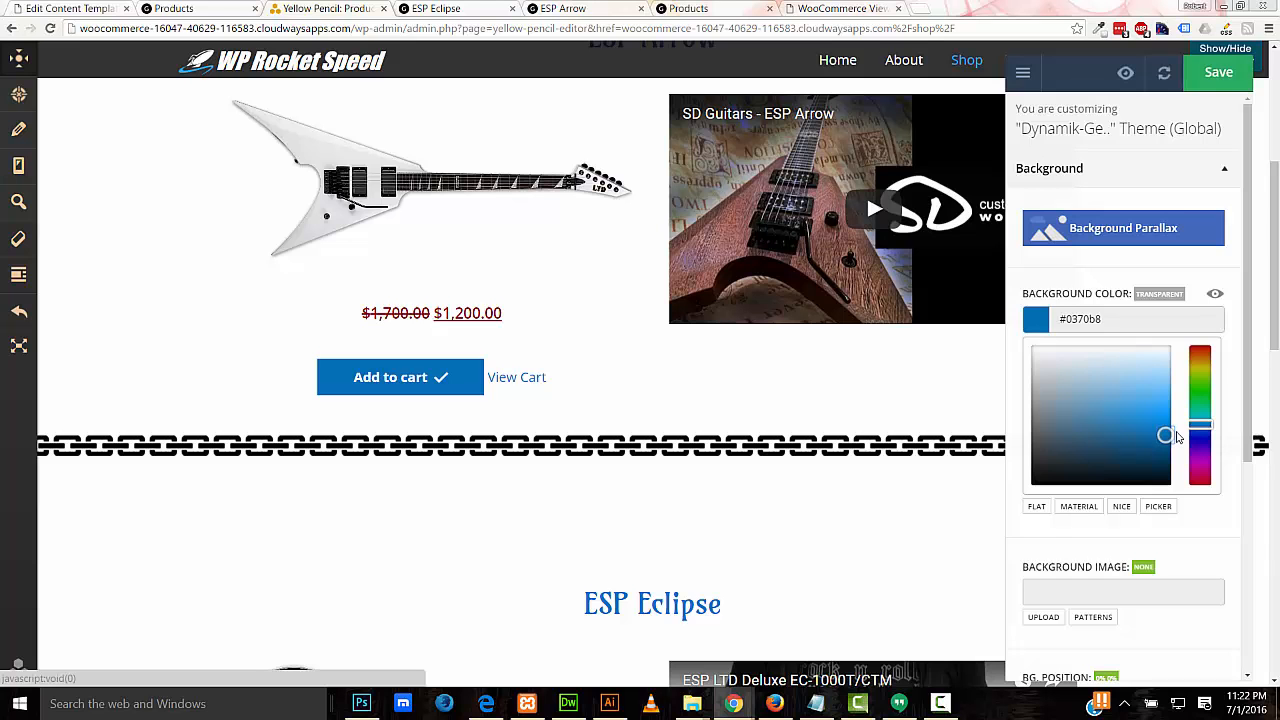
left_click(1219, 72)
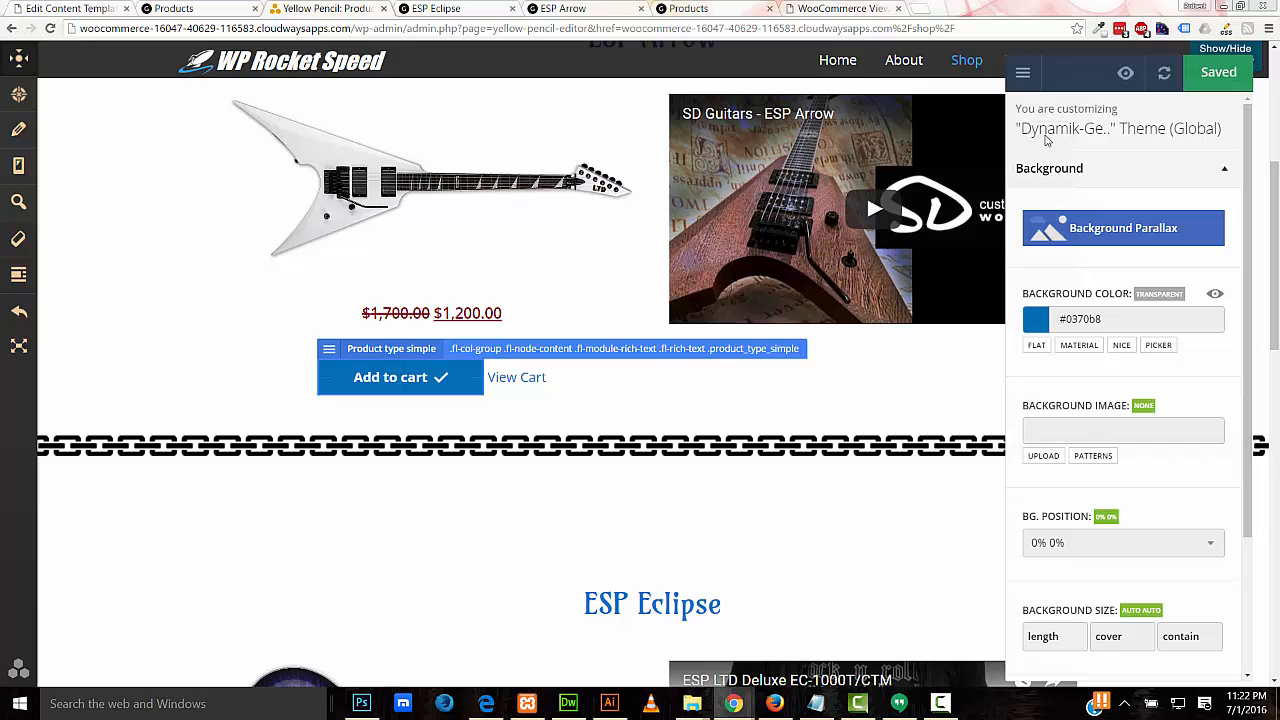
left_click(1020, 76)
left_click(1021, 80)
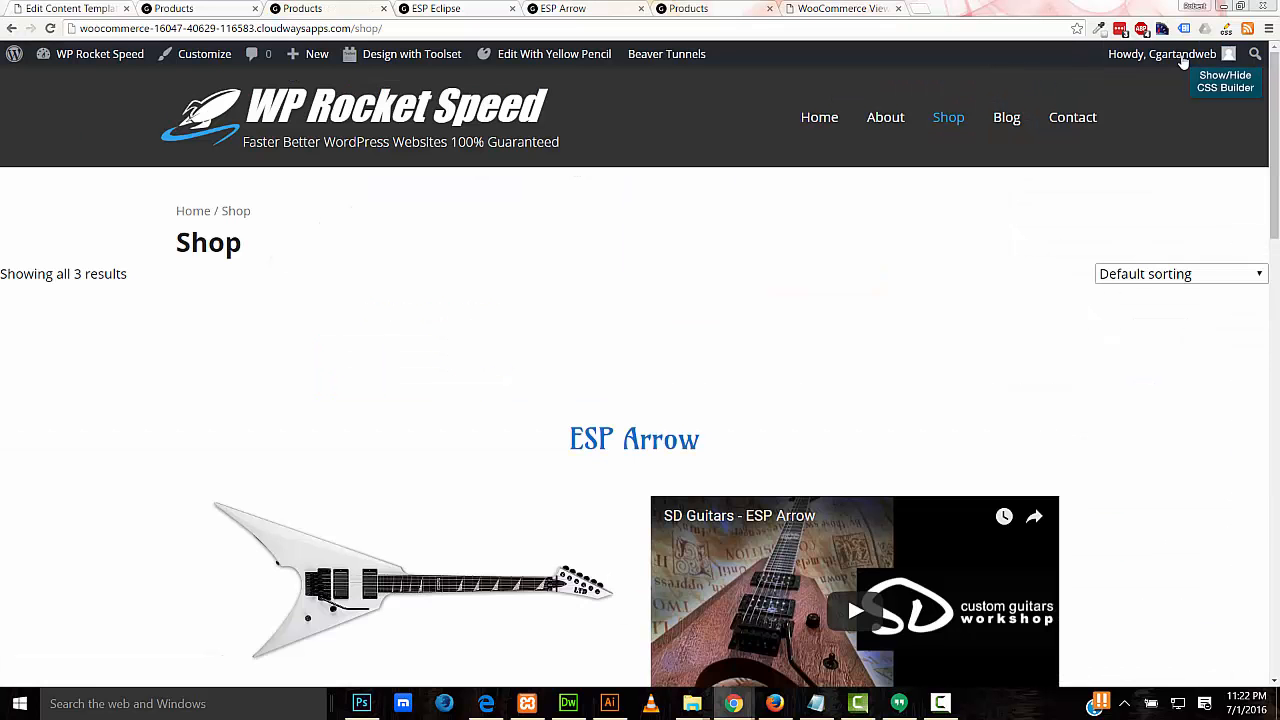
Step: Scroll through the Shop page to review the restyled buttons
scroll(1276, 150, "down", 1)
left_click_drag(1276, 150, 1276, 480)
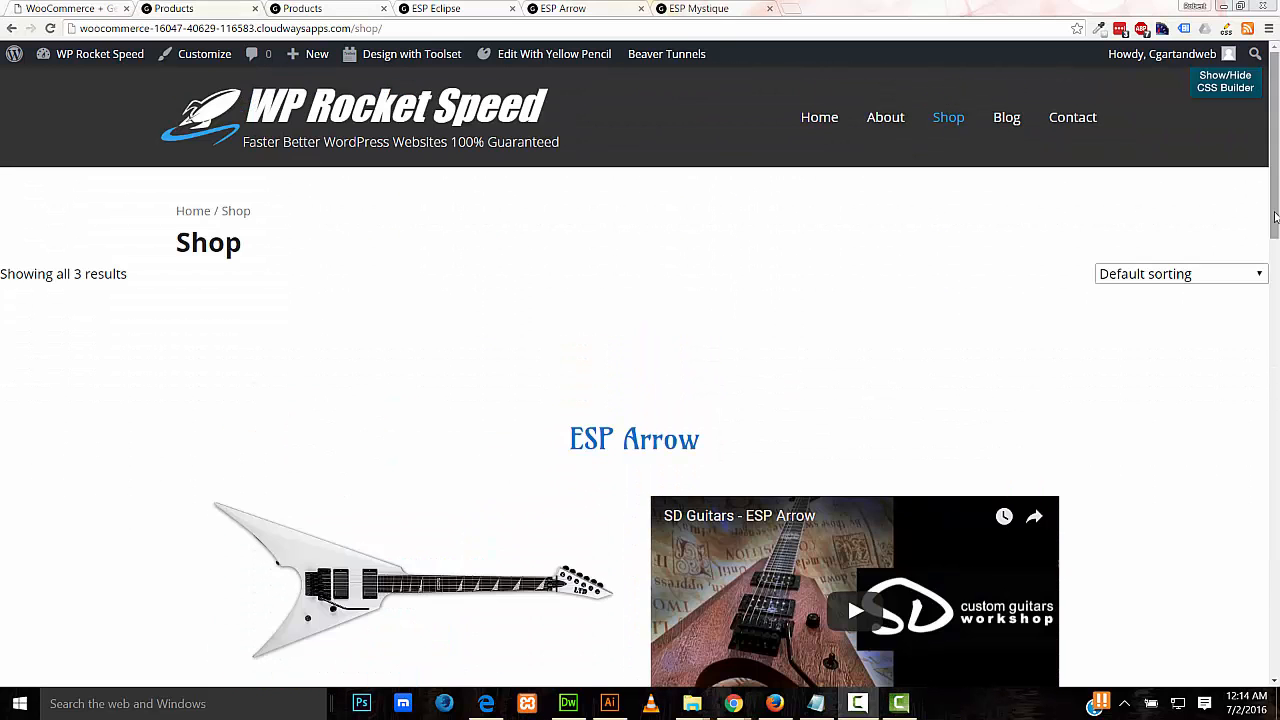
left_click_drag(1276, 227, 1276, 228)
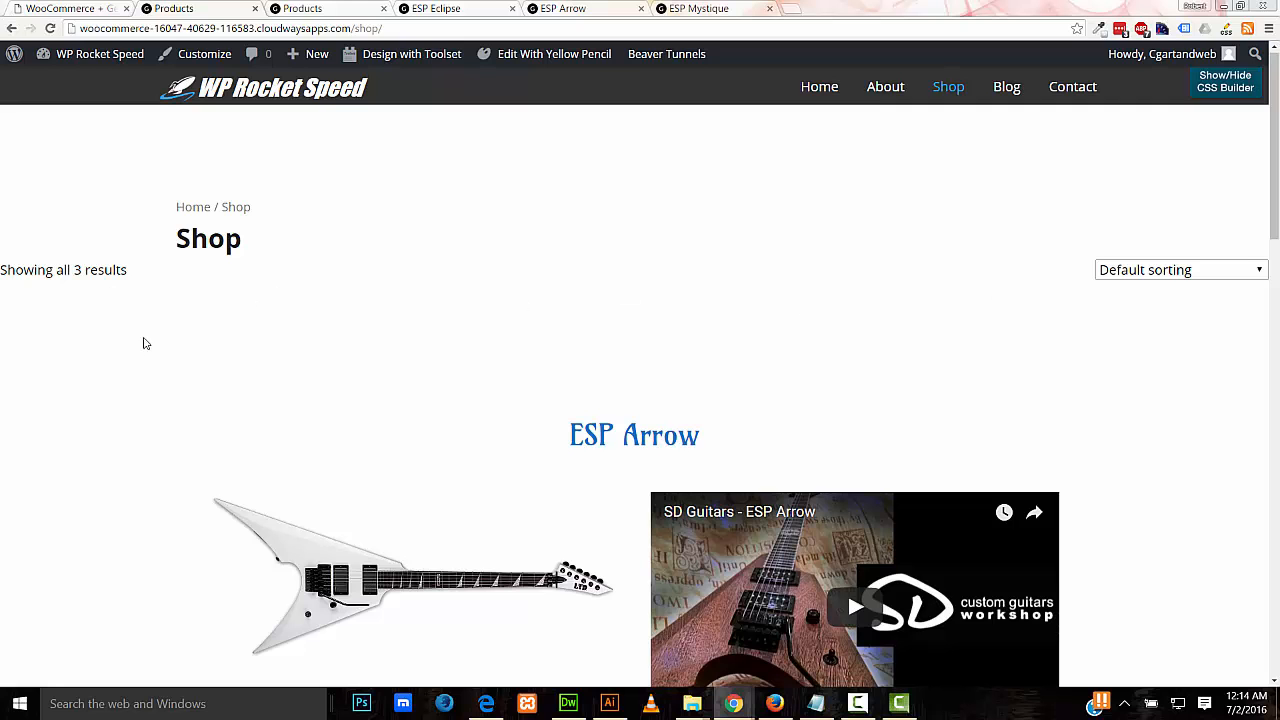
left_click_drag(1276, 228, 1276, 222)
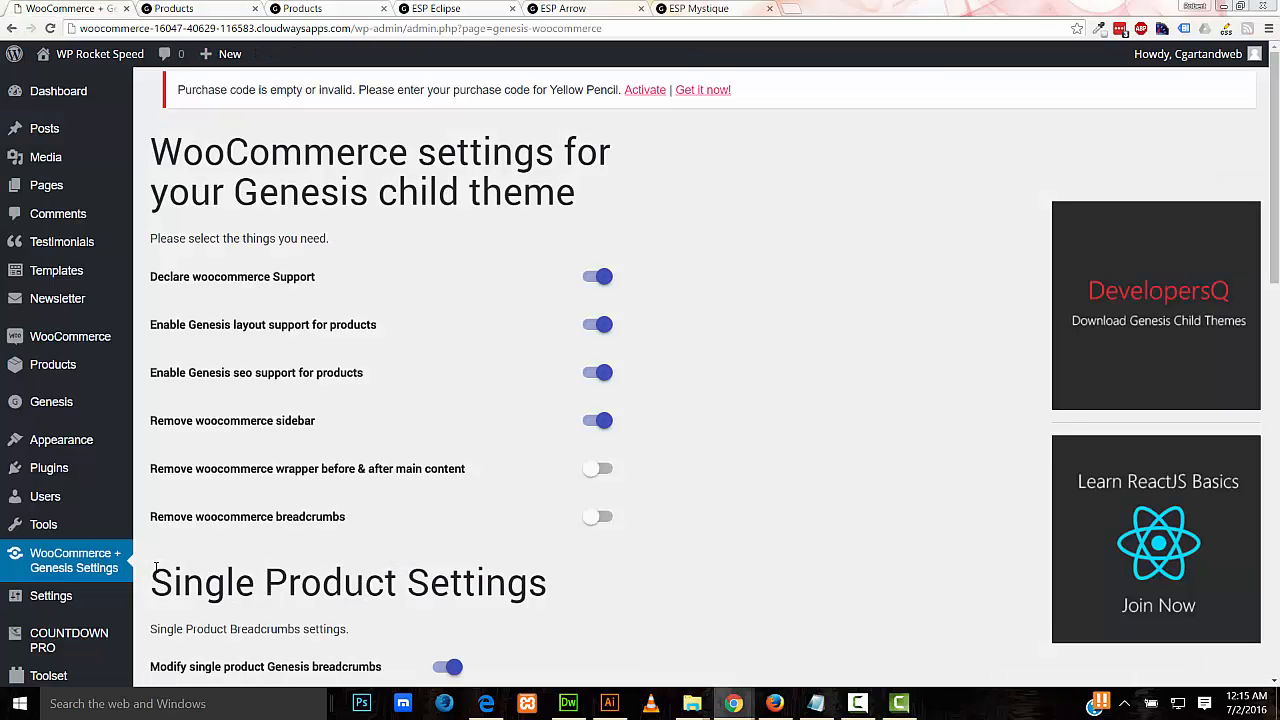
Step: Turn on Remove result count text, Hide shop page title and Remove sorting dropdown, and save
scroll(156, 567, "down", 5)
left_click_drag(1276, 458, 1275, 665)
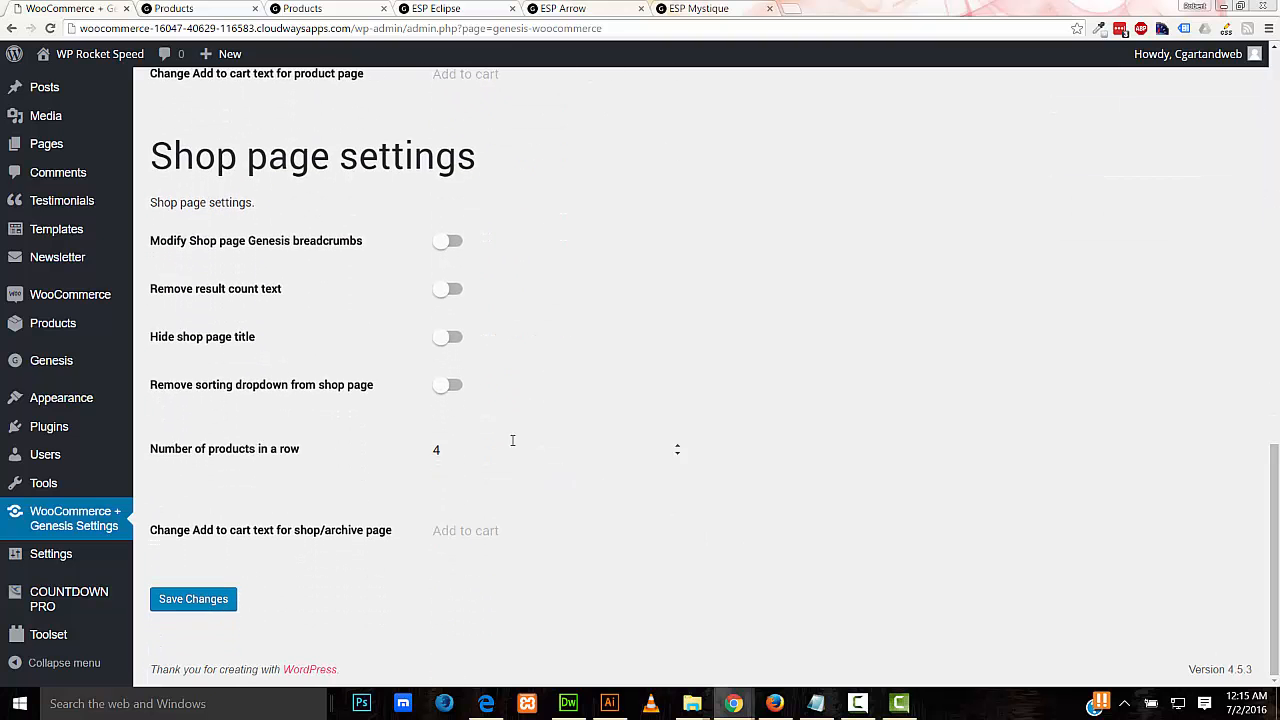
left_click(446, 289)
left_click(446, 339)
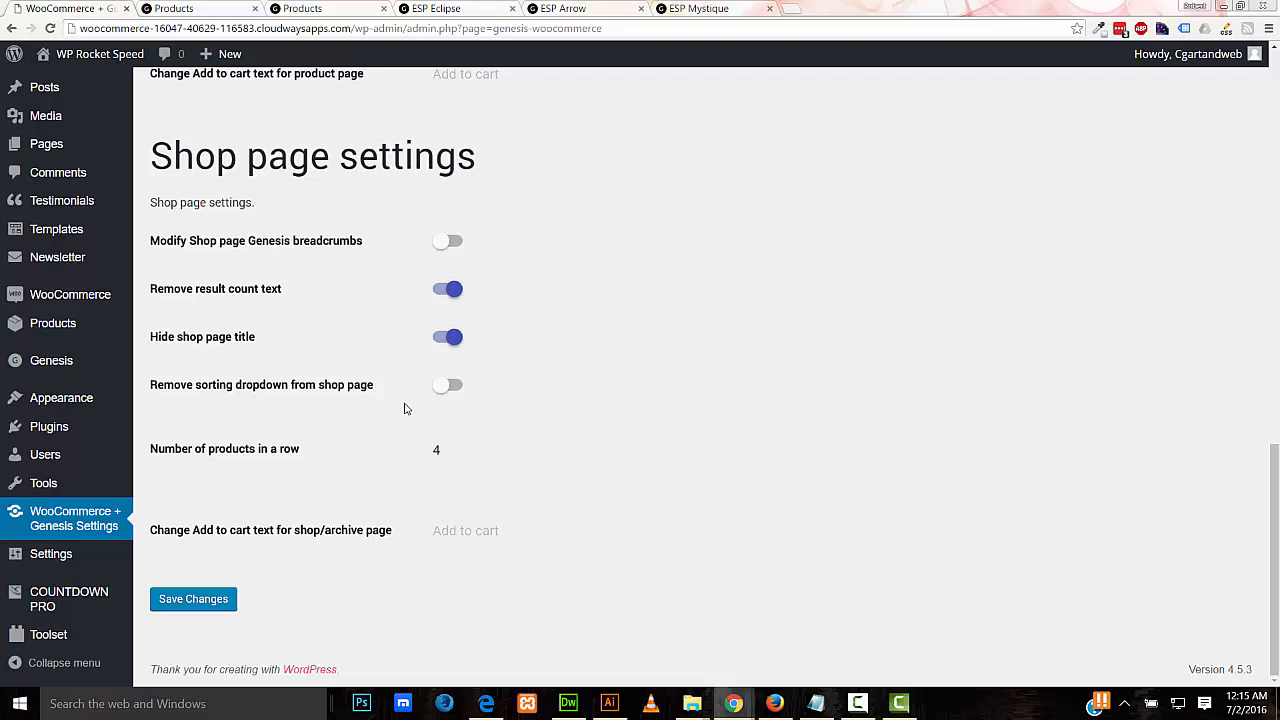
left_click(446, 386)
left_click(166, 605)
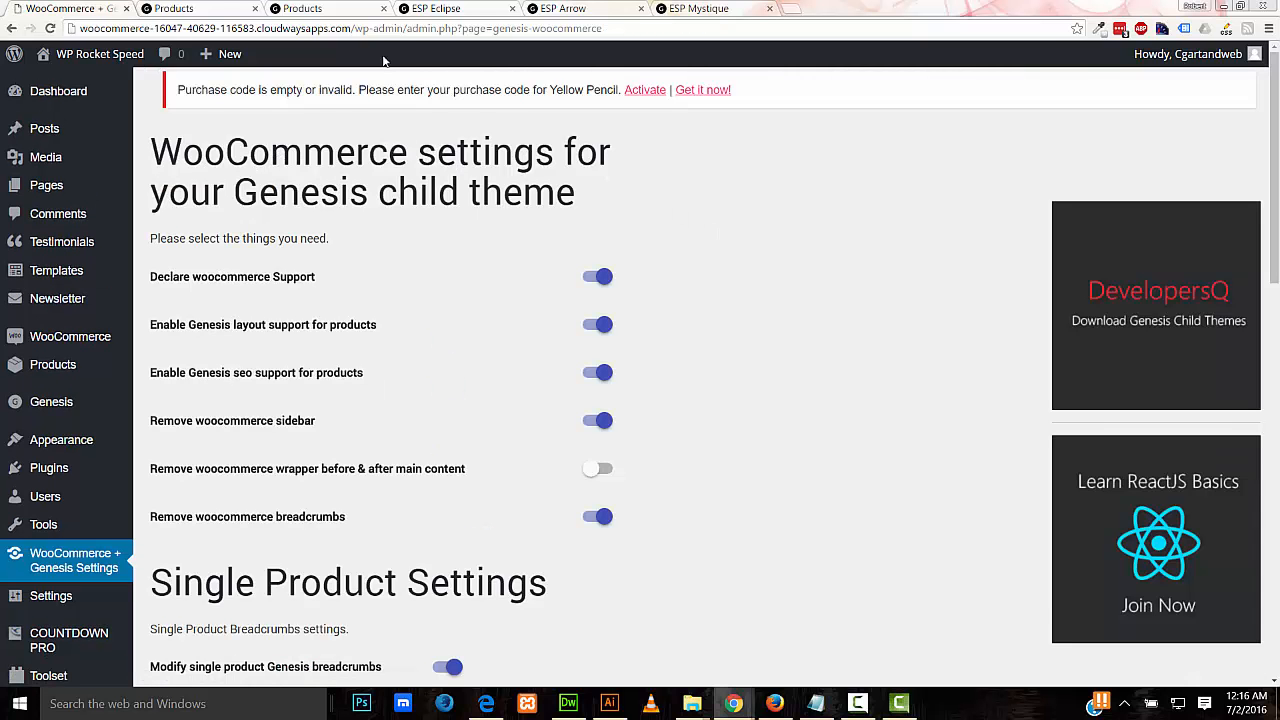
Step: Reload the Shop tab to confirm the changes, then go to Toolset Content Templates
left_click(196, 10)
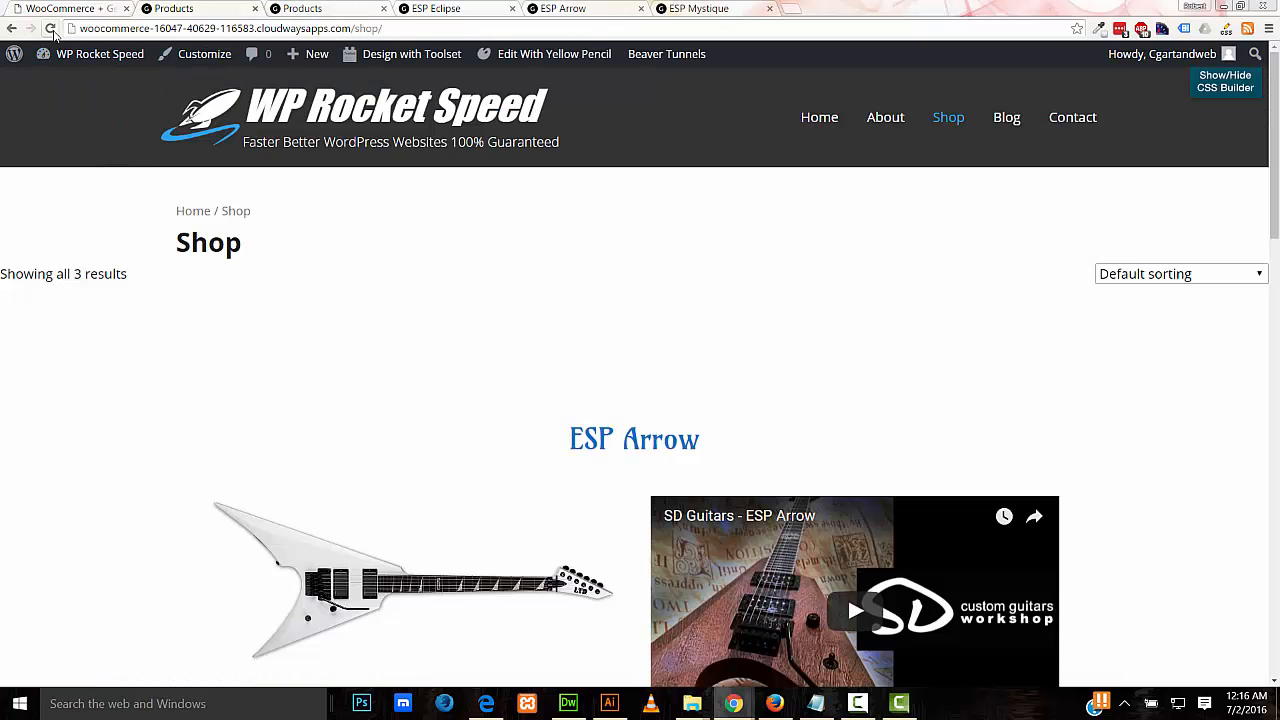
left_click(50, 29)
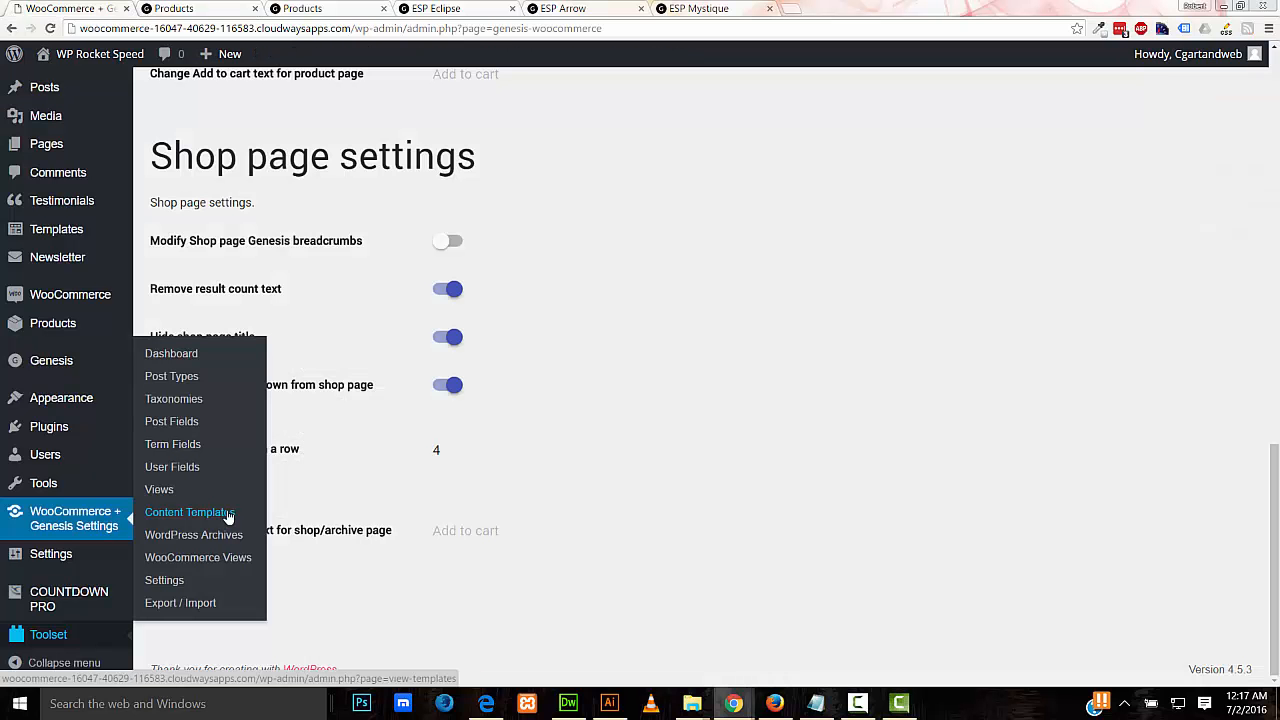
left_click(228, 515)
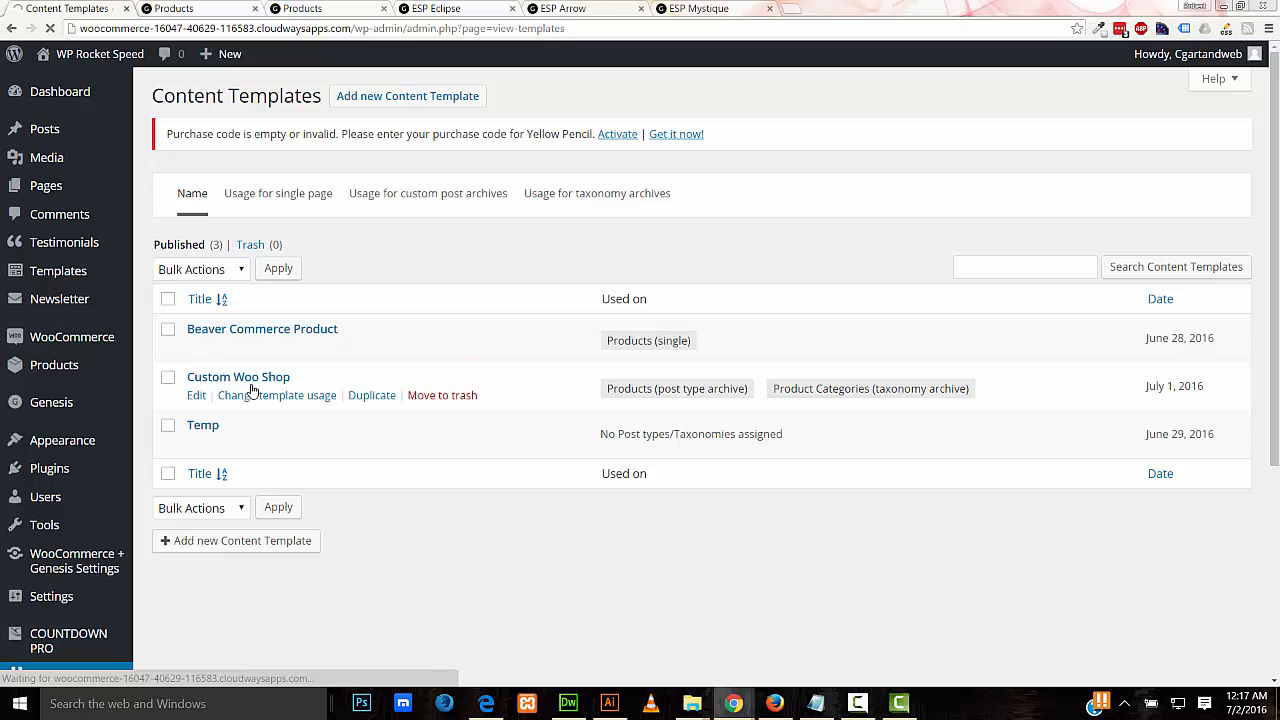
Step: In the Custom Woo Shop template, cut the product row's top padding from 120 to 20 px and publish
left_click(197, 396)
left_click(708, 398)
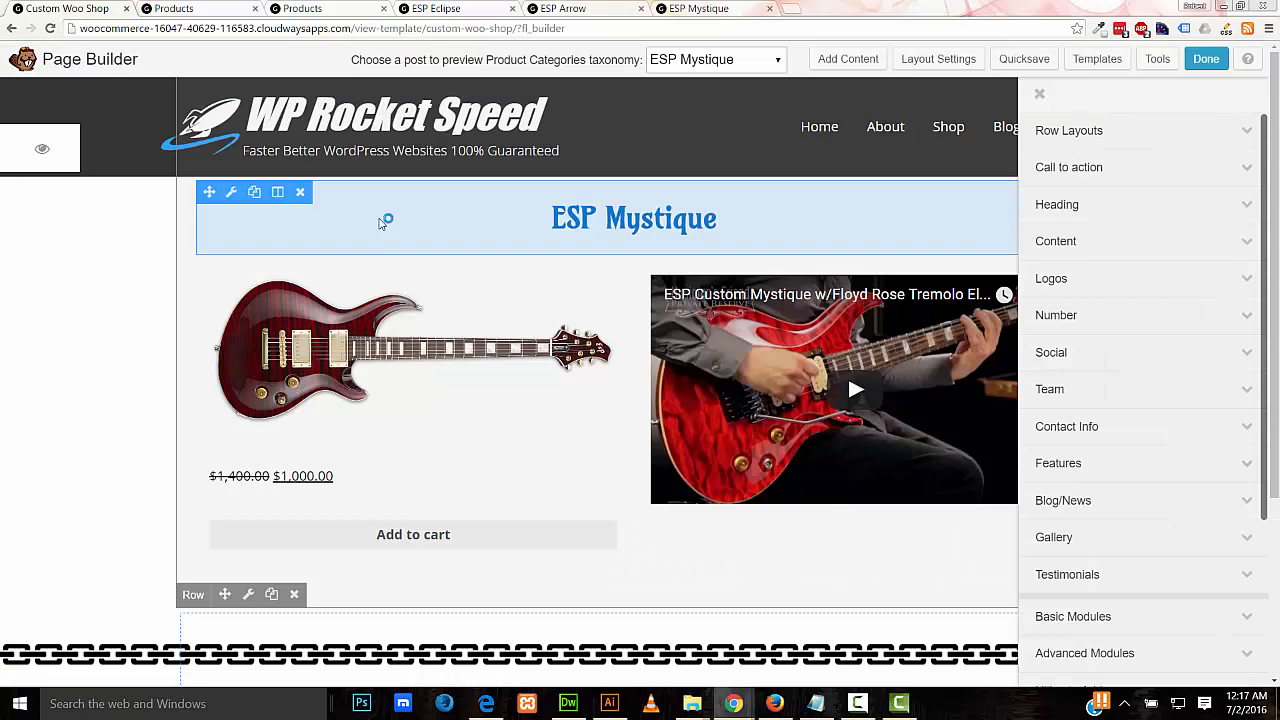
left_click(250, 594)
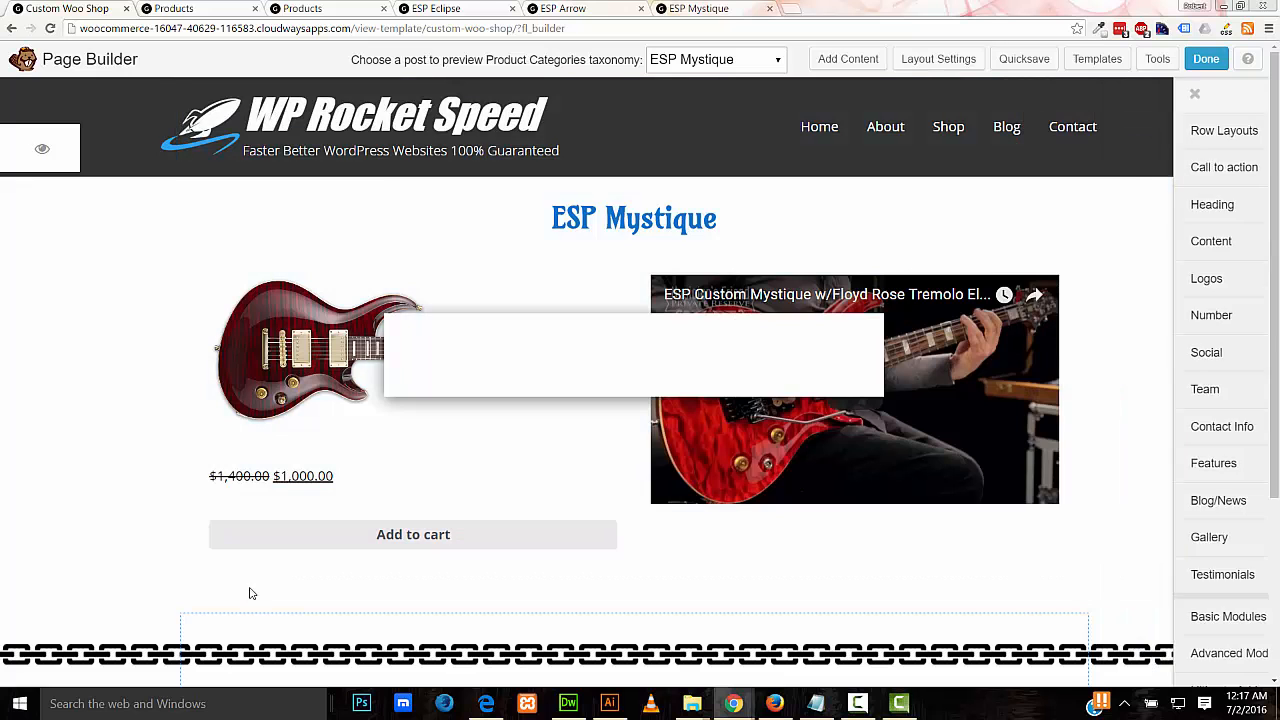
left_click(564, 188)
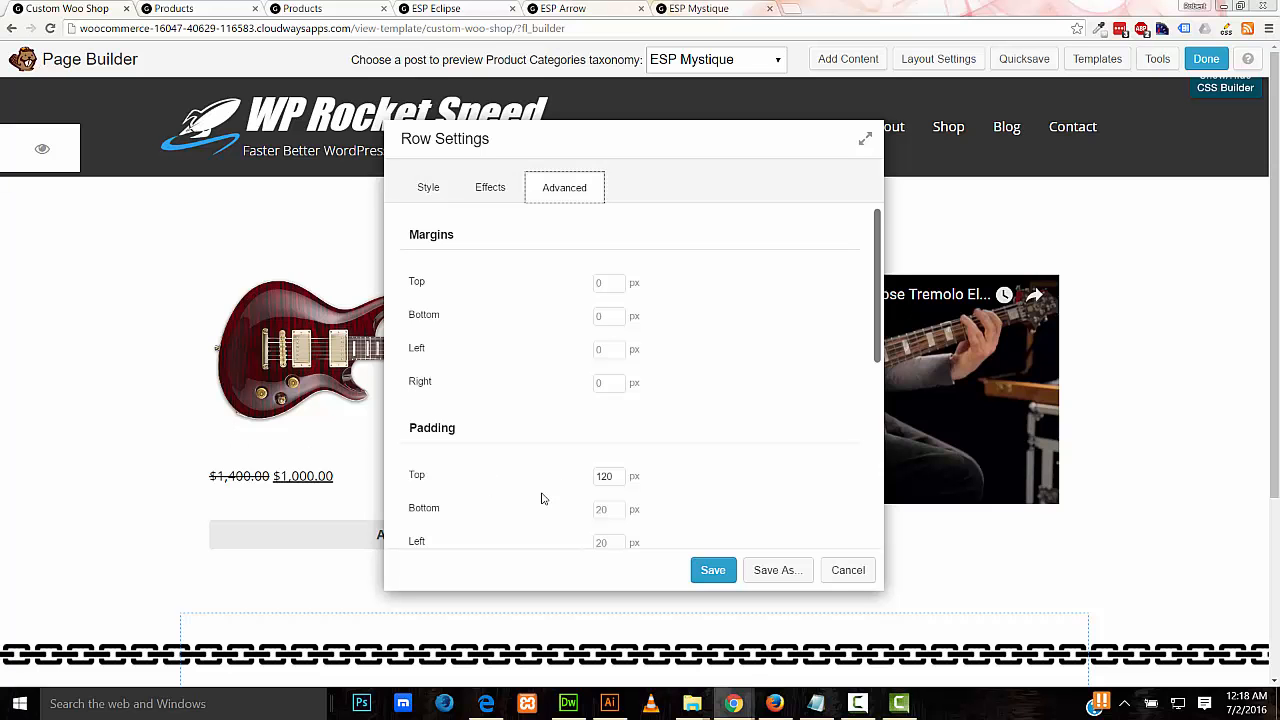
left_click(598, 478)
key("Delete")
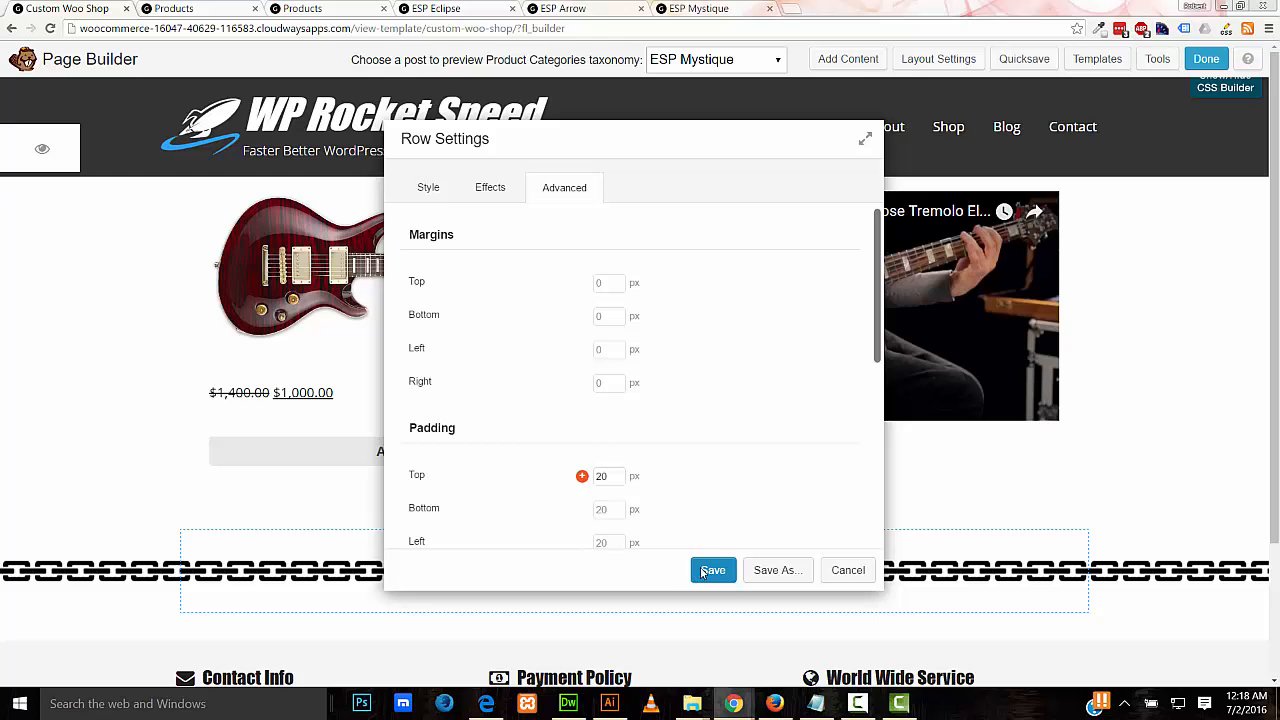
left_click(710, 570)
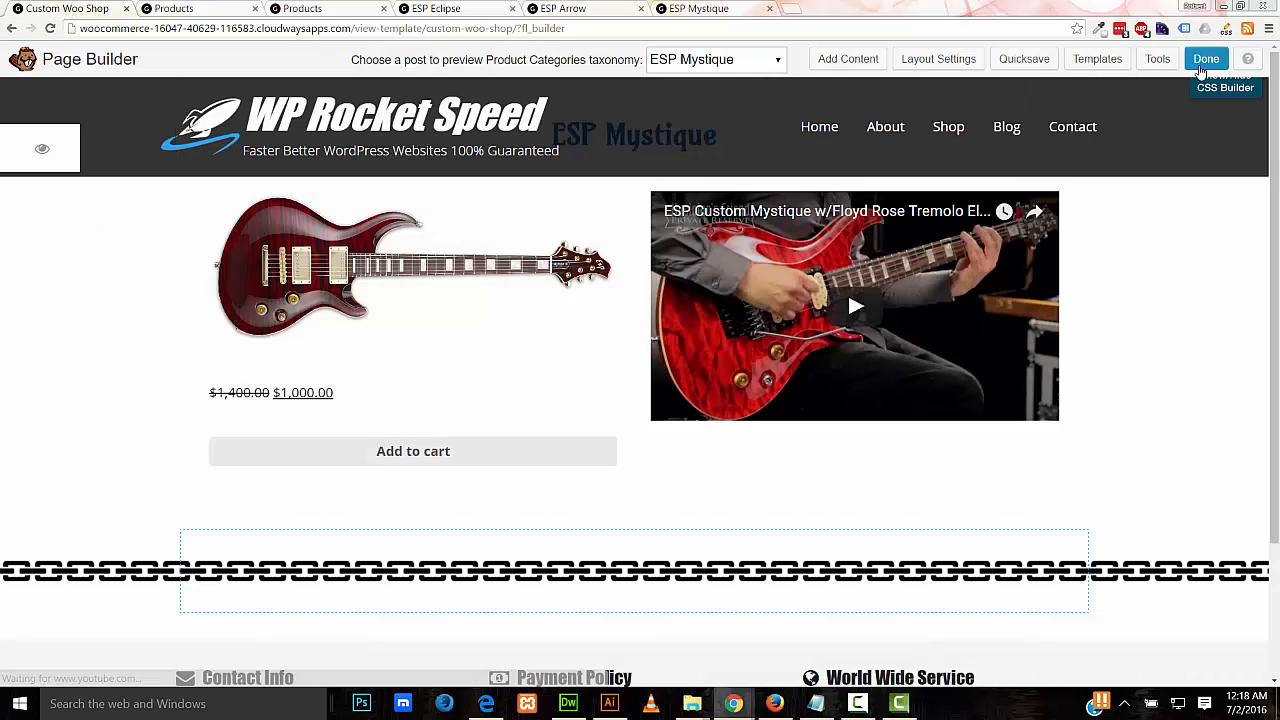
left_click(1205, 60)
left_click(658, 353)
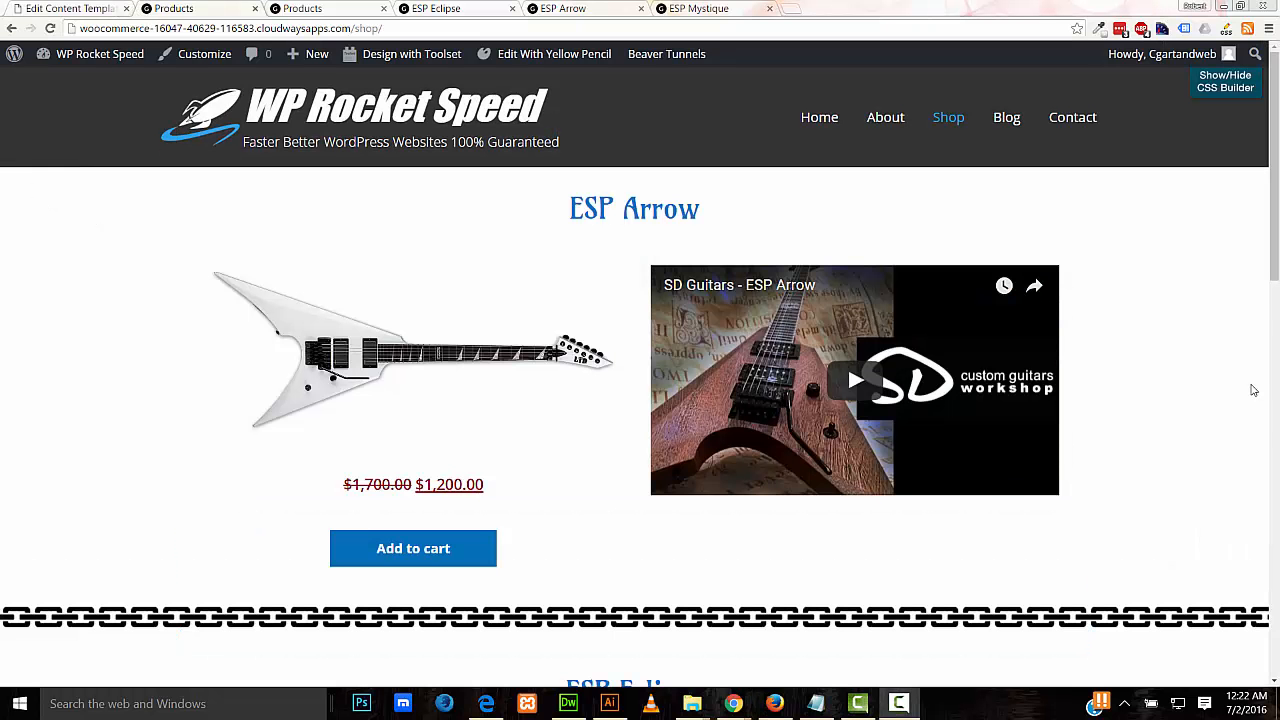
Step: Scroll the shop listing to check the smaller gap above each guitar title
left_click_drag(1275, 260, 1277, 197)
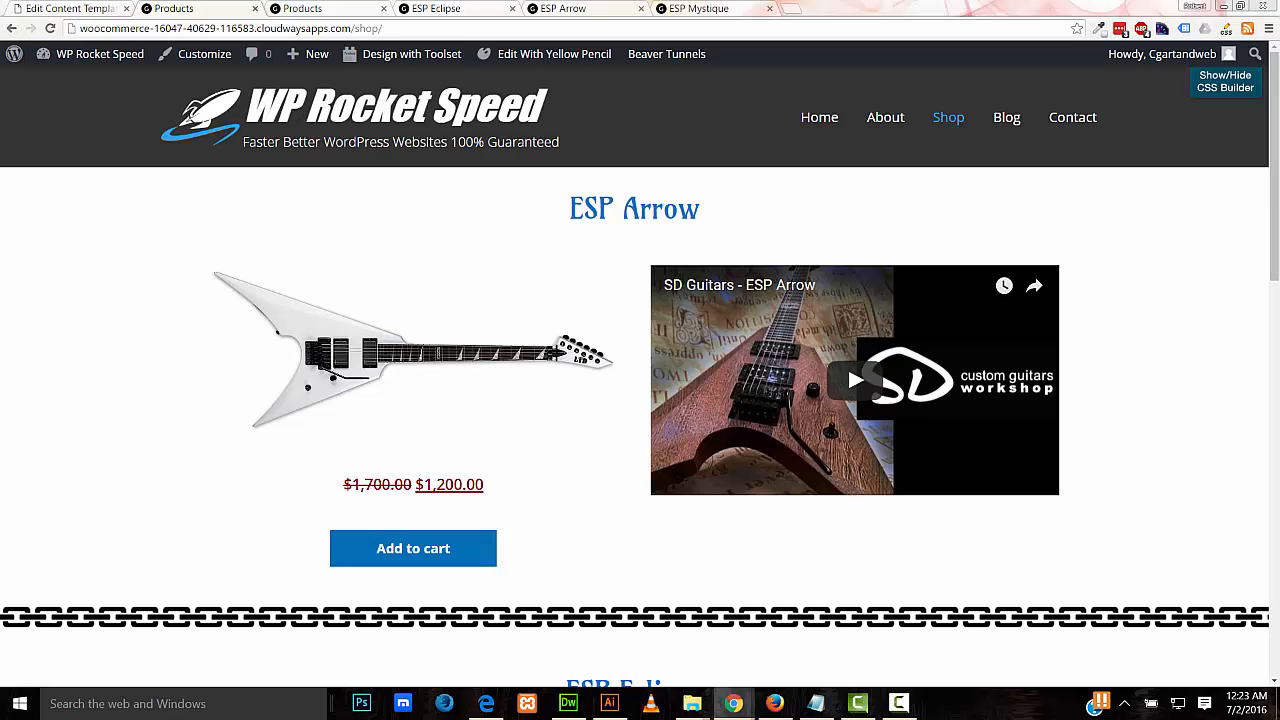
left_click_drag(1276, 249, 1276, 635)
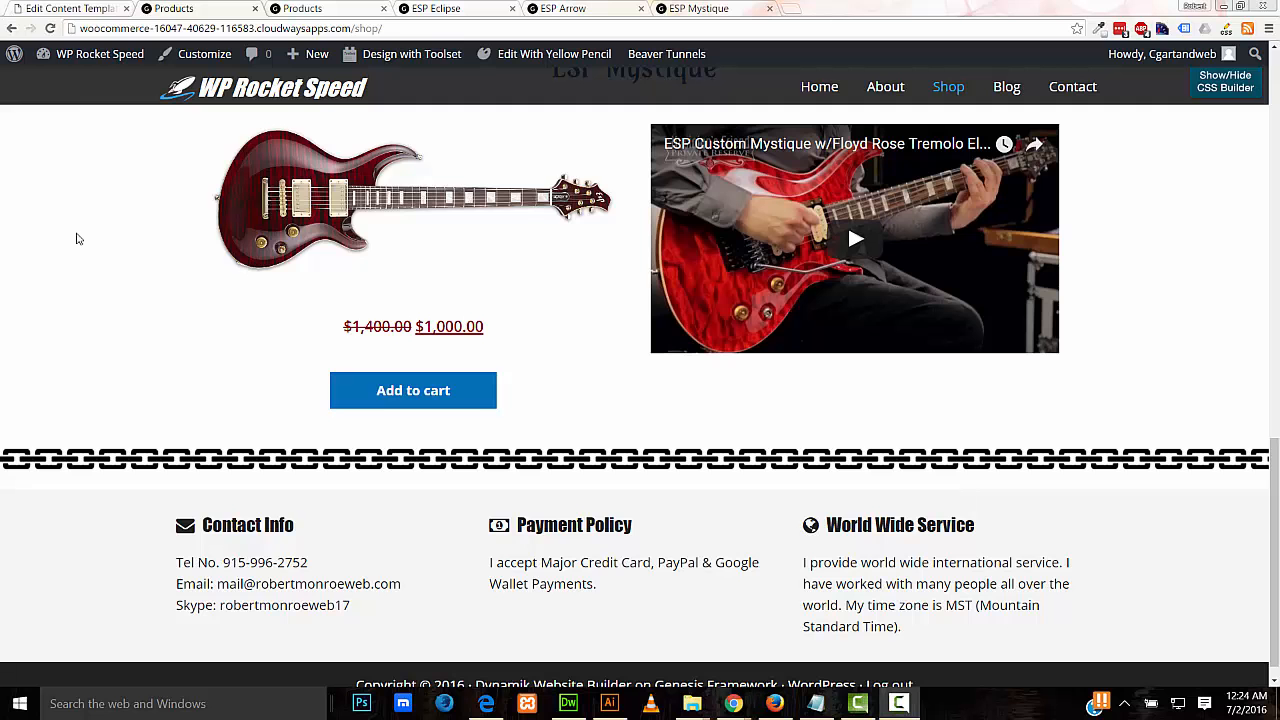
Step: Return to the admin tab and open the layout Templates list to view Custom Shop Top
left_click(60, 9)
mouse_move(120, 278)
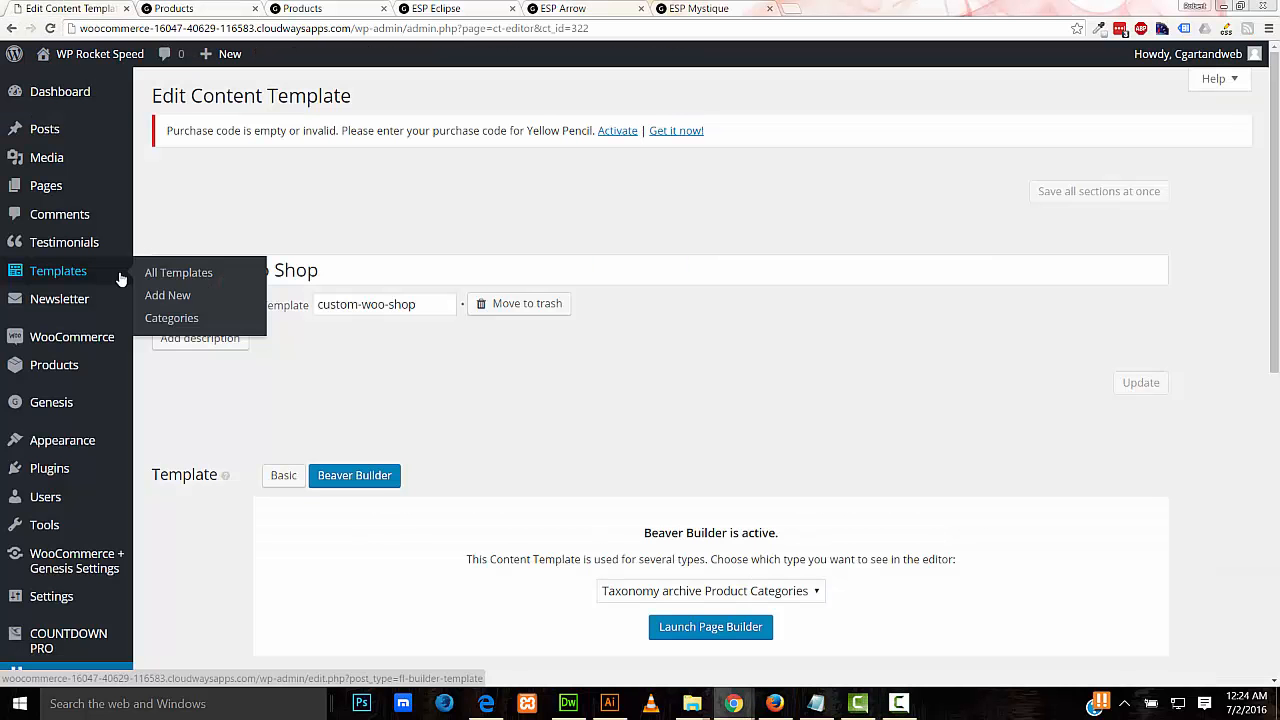
left_click(120, 278)
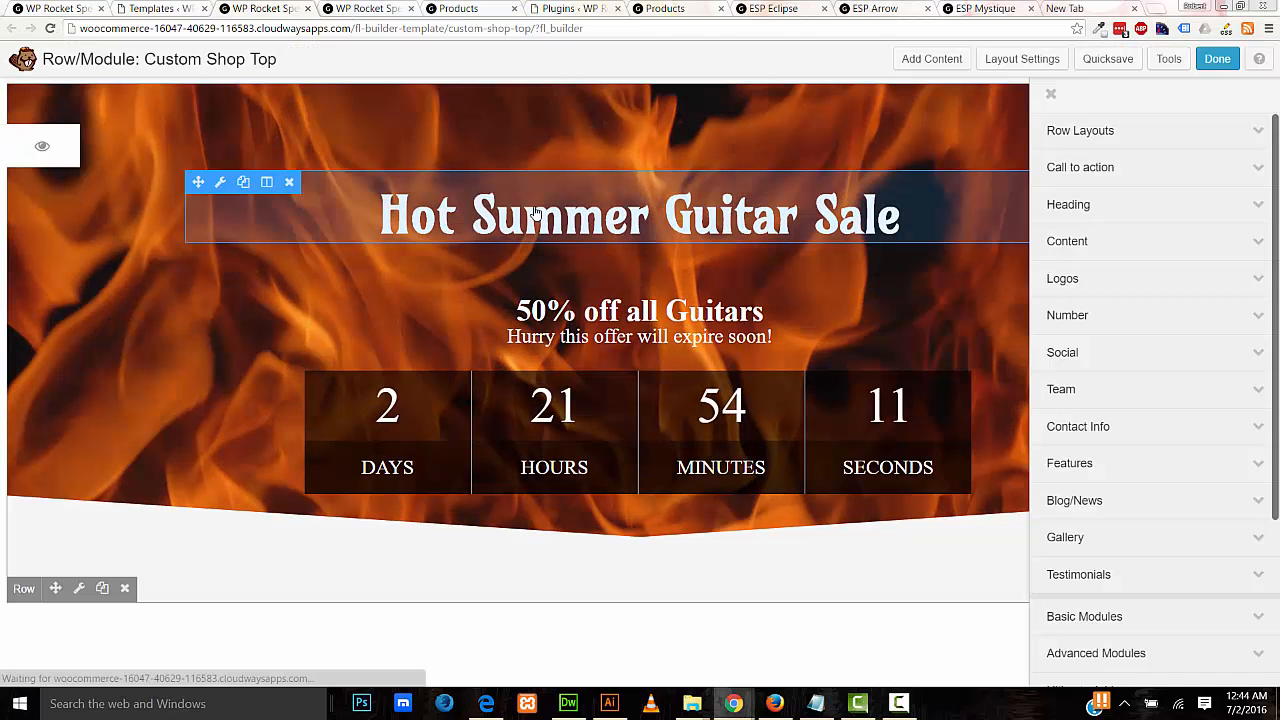
Step: Inspect the sale heading and the HTML countdown shortcode without changing them
left_click(535, 213)
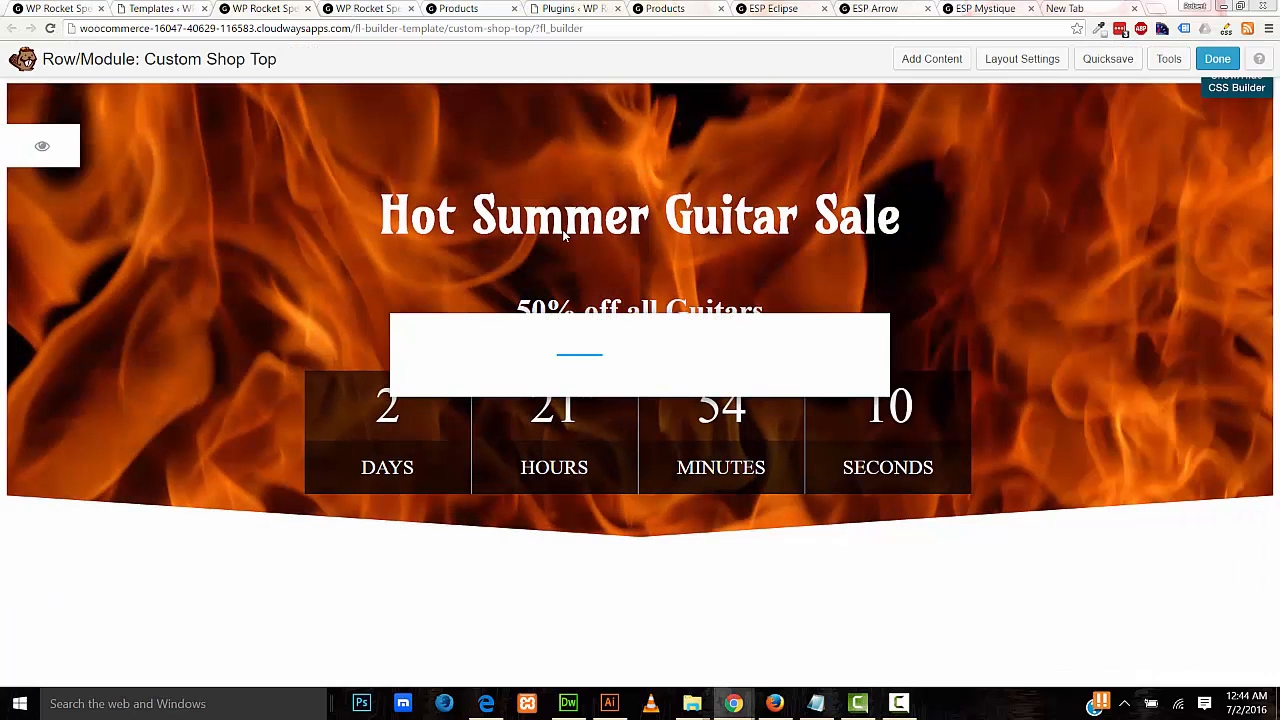
left_click_drag(689, 143, 1020, 270)
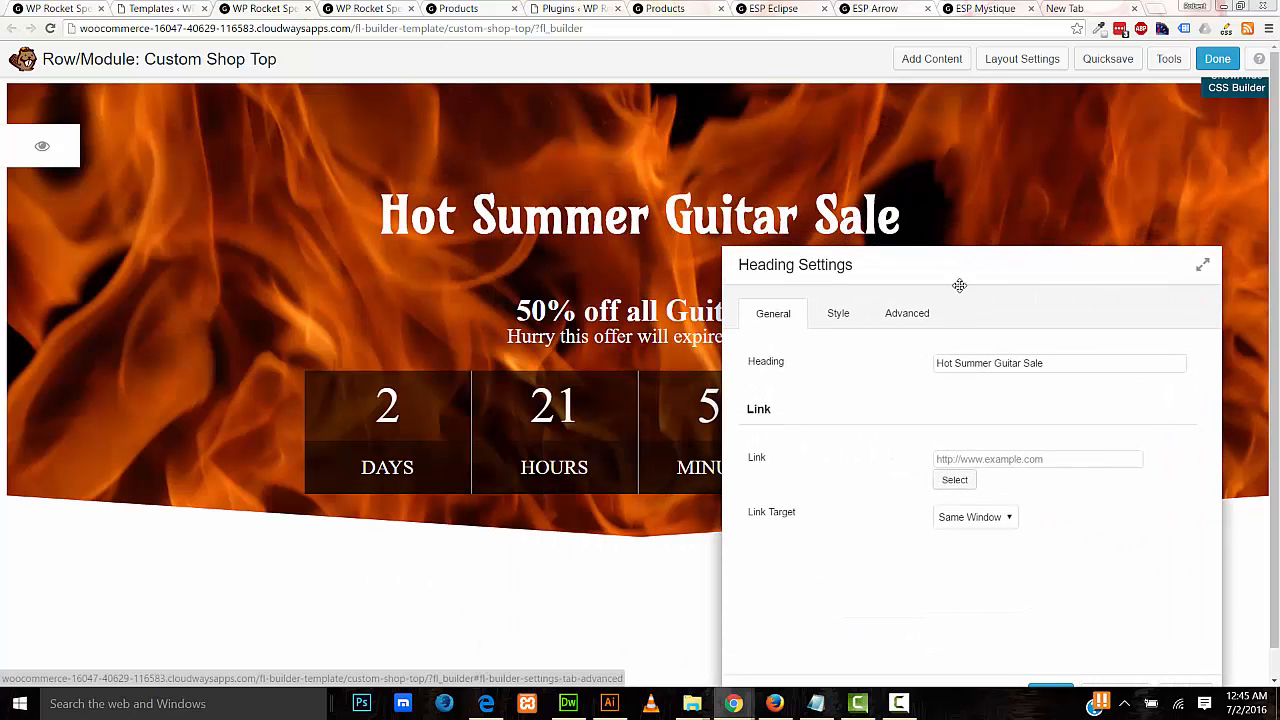
left_click(705, 400)
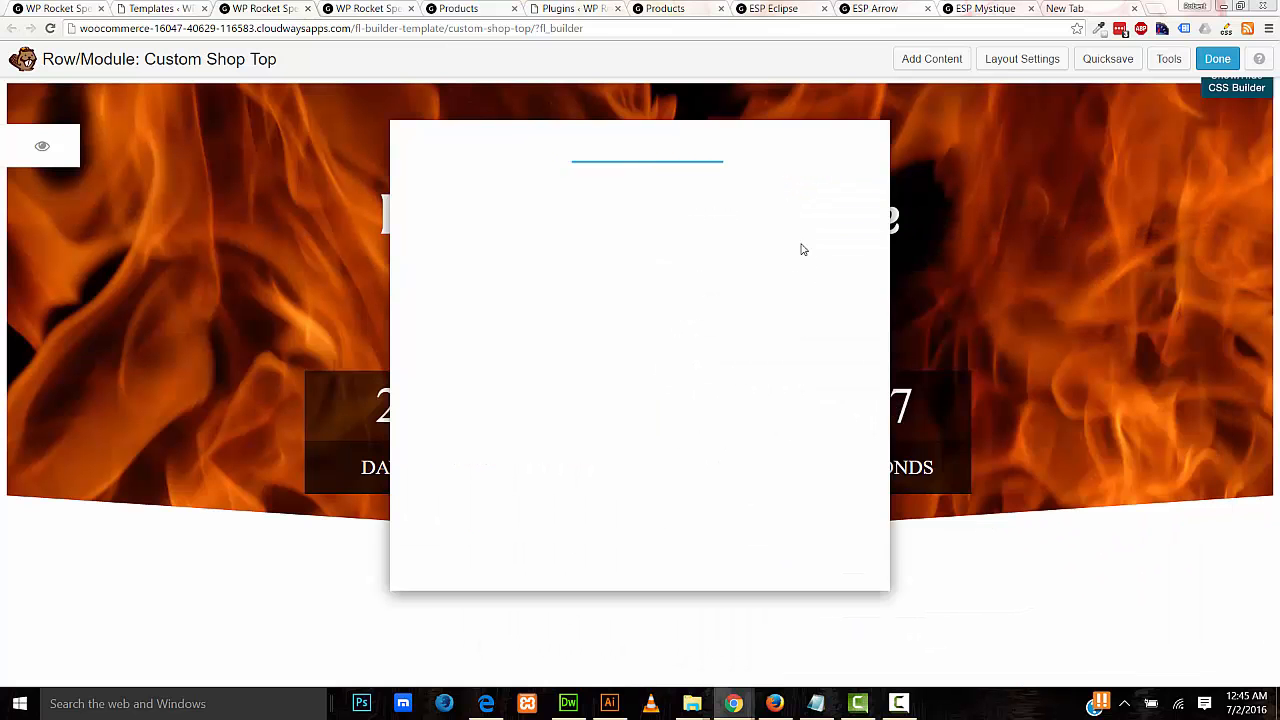
left_click_drag(774, 156, 1167, 189)
left_click_drag(1037, 260, 840, 260)
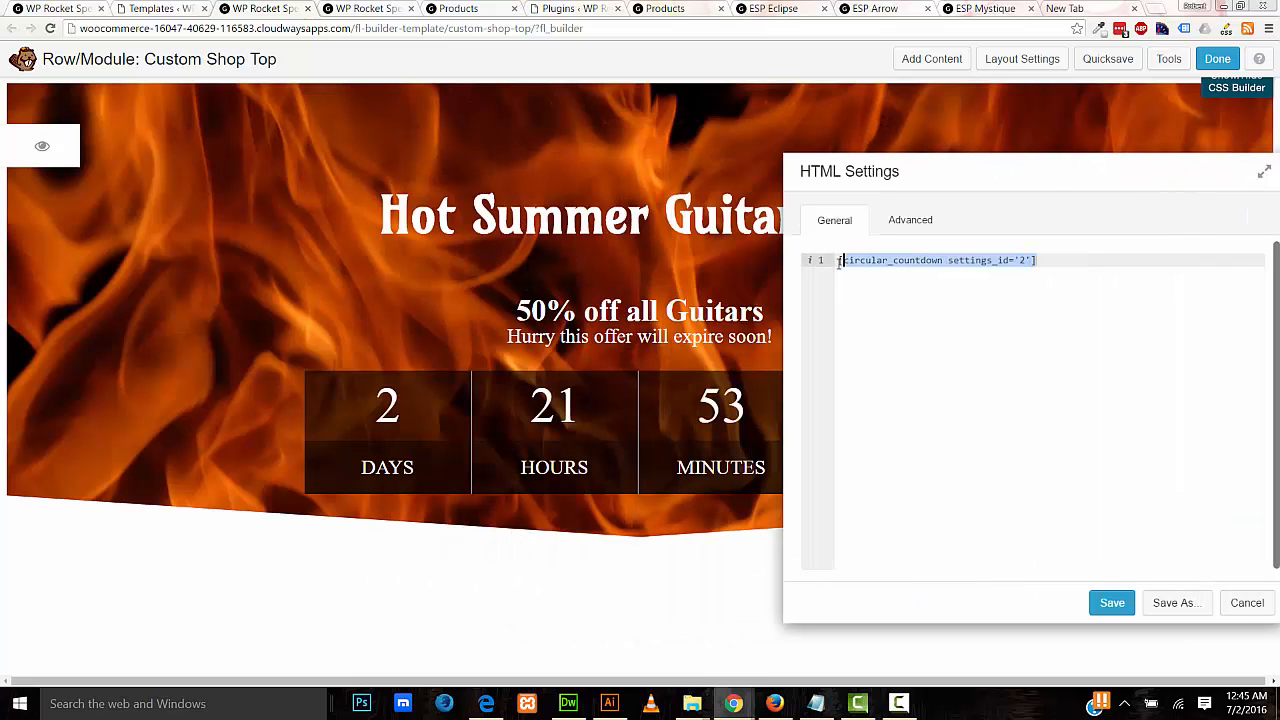
left_click(890, 304)
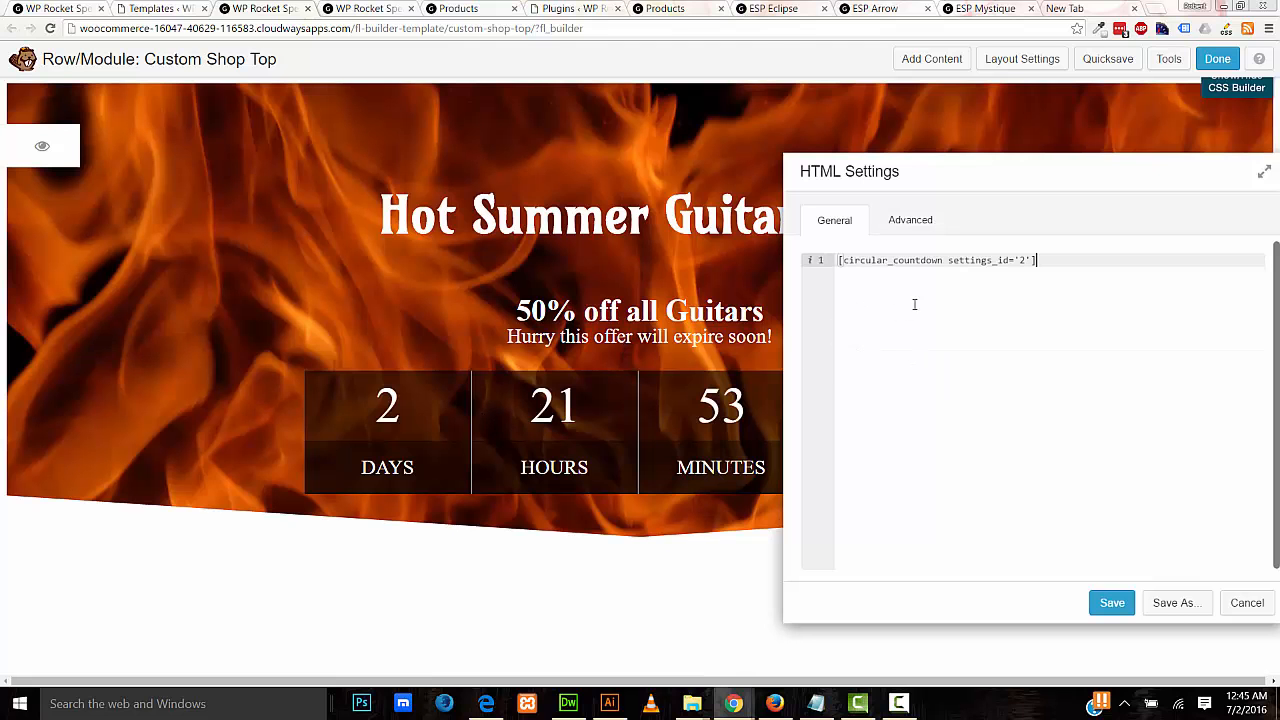
left_click(1112, 602)
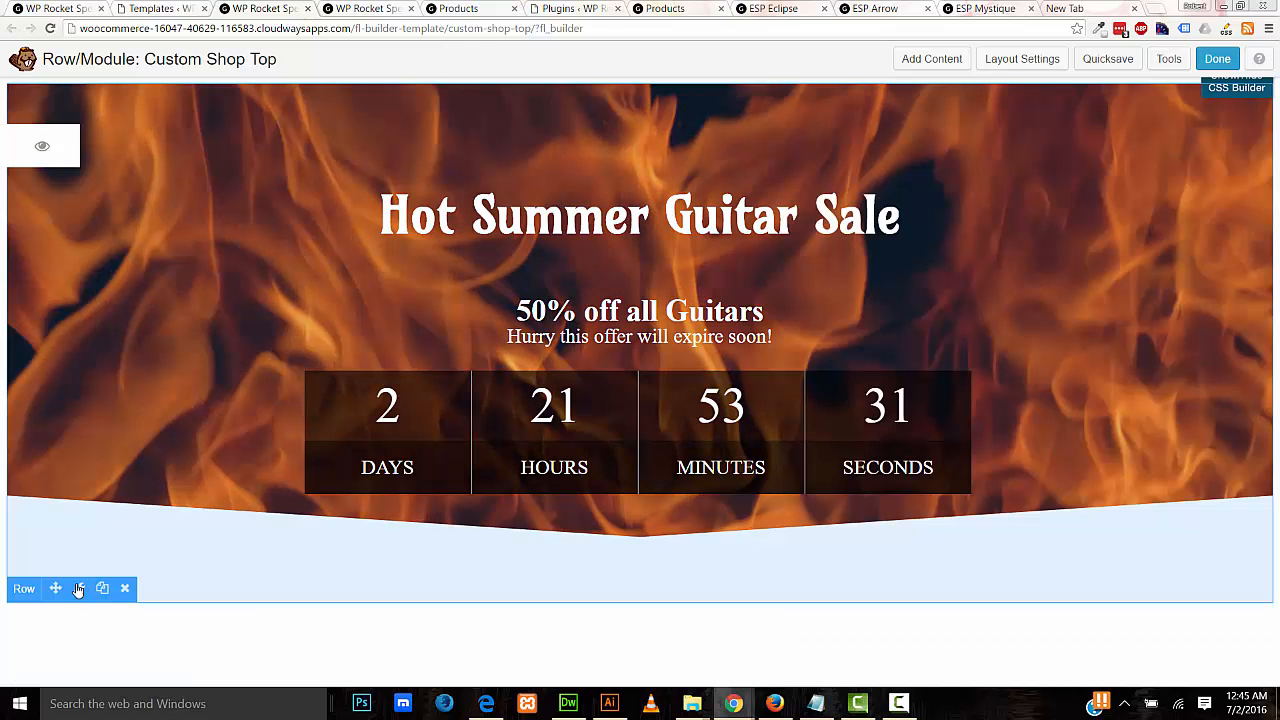
Step: Review the banner row's margin, padding and bottom separator effect settings
left_click(81, 587)
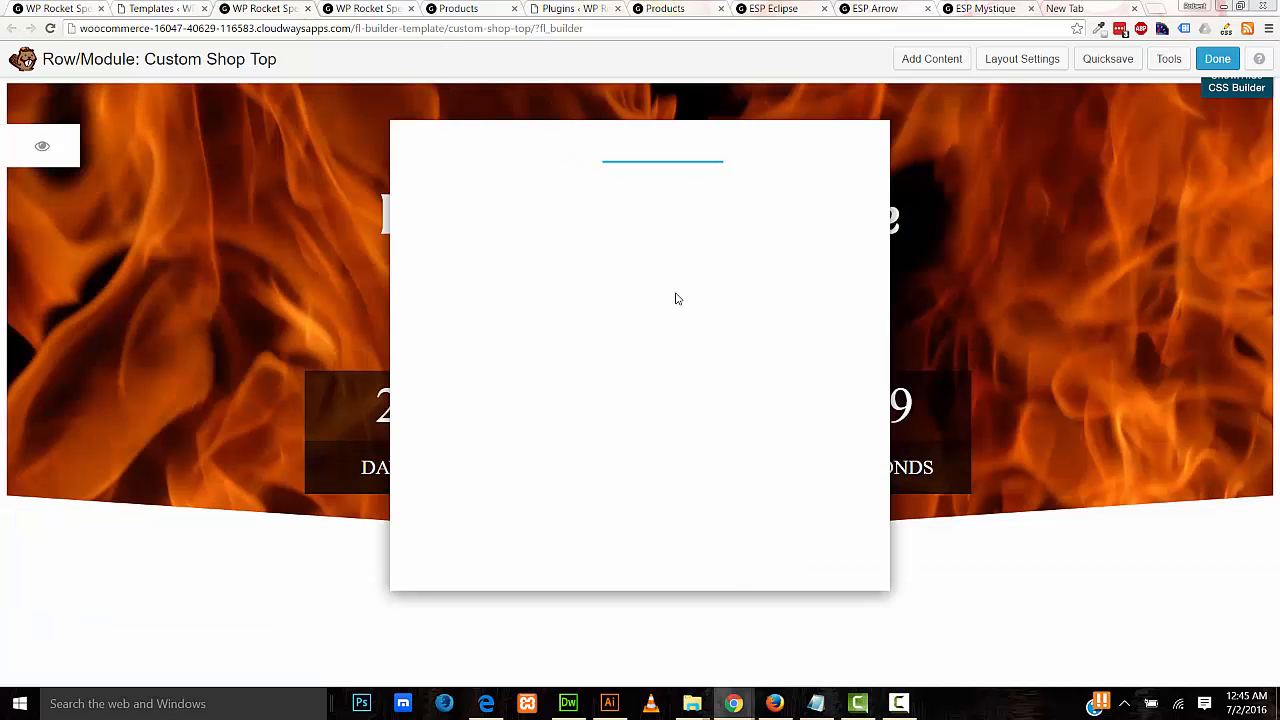
left_click(560, 188)
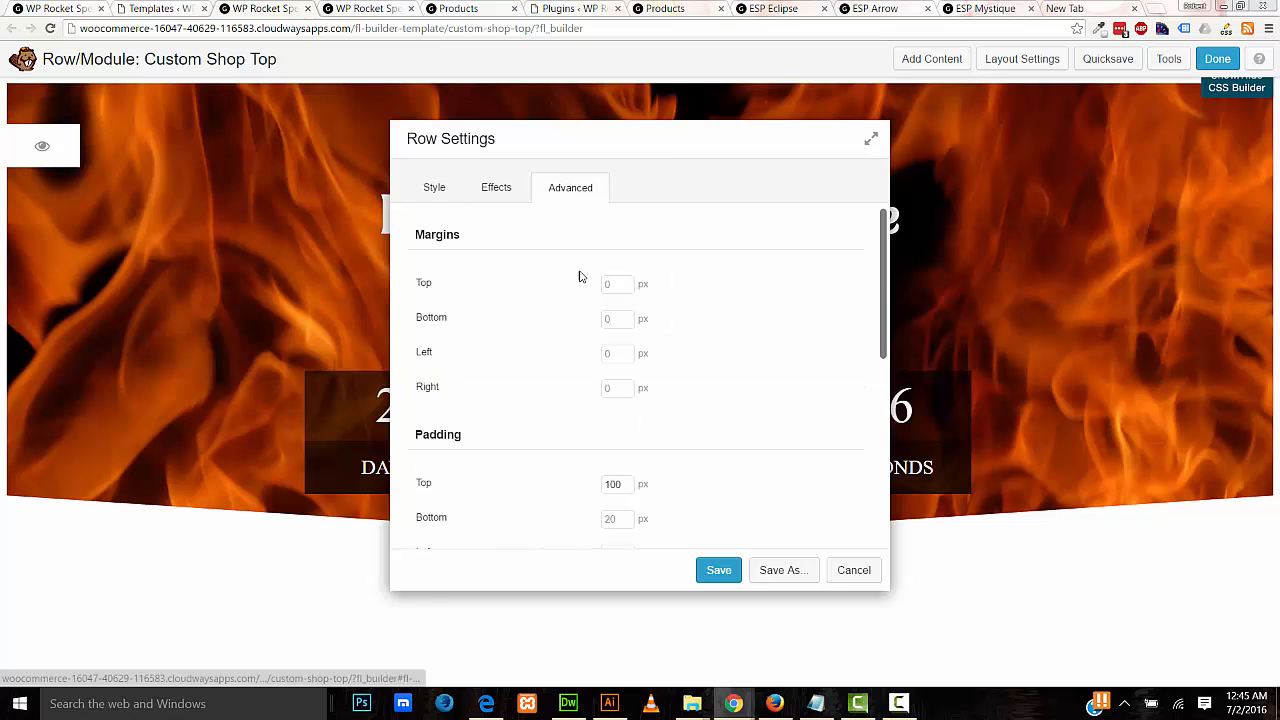
left_click(497, 188)
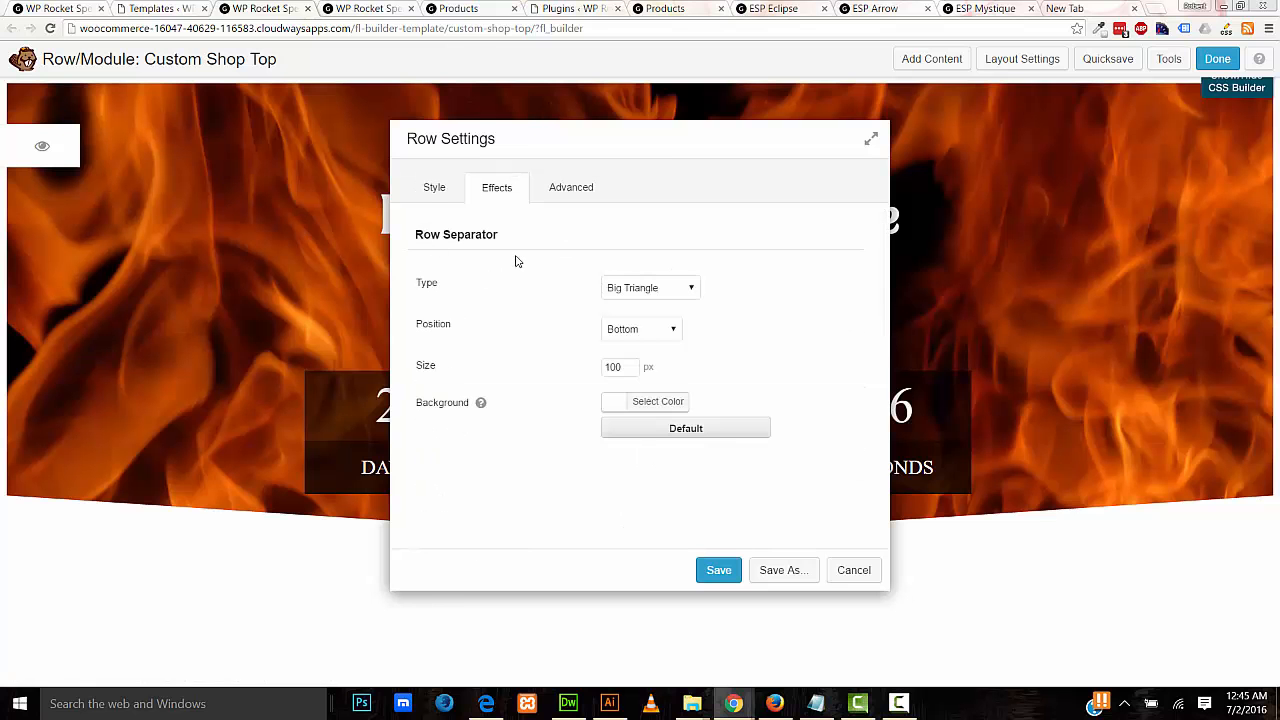
left_click_drag(692, 144, 877, 80)
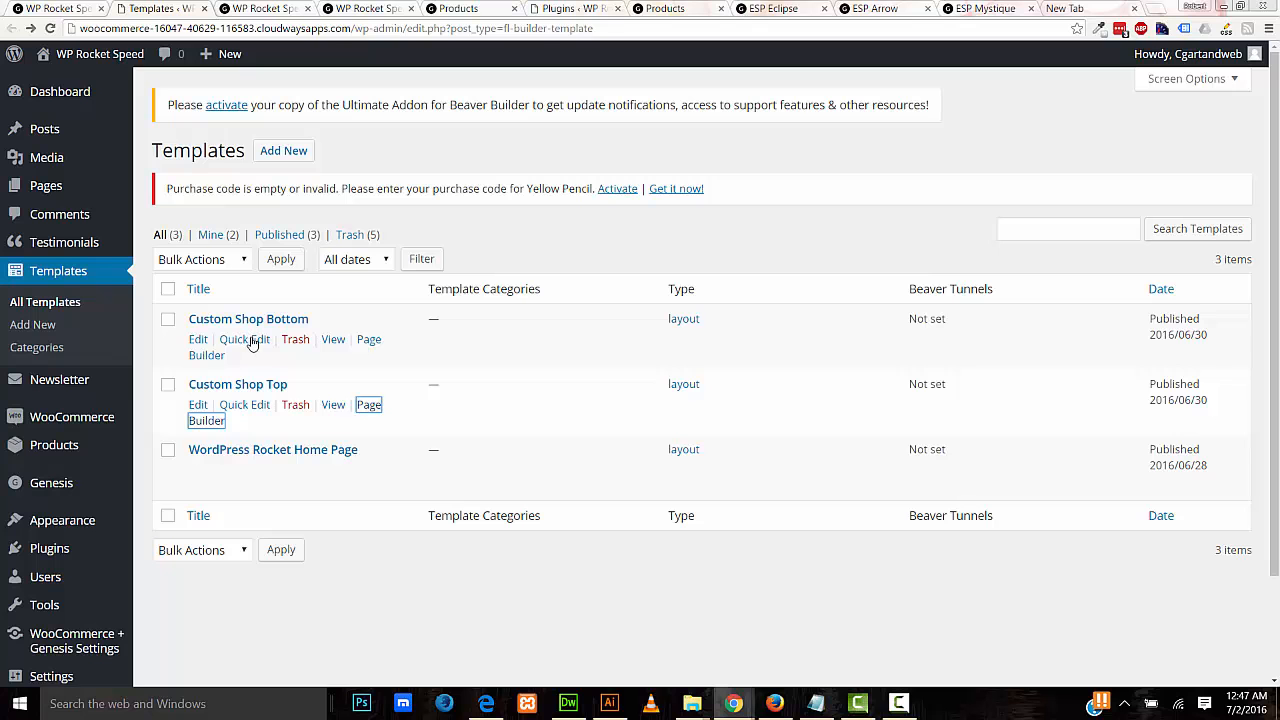
Step: View the Custom Shop Bottom template on the site
right_click(329, 342)
key("Escape")
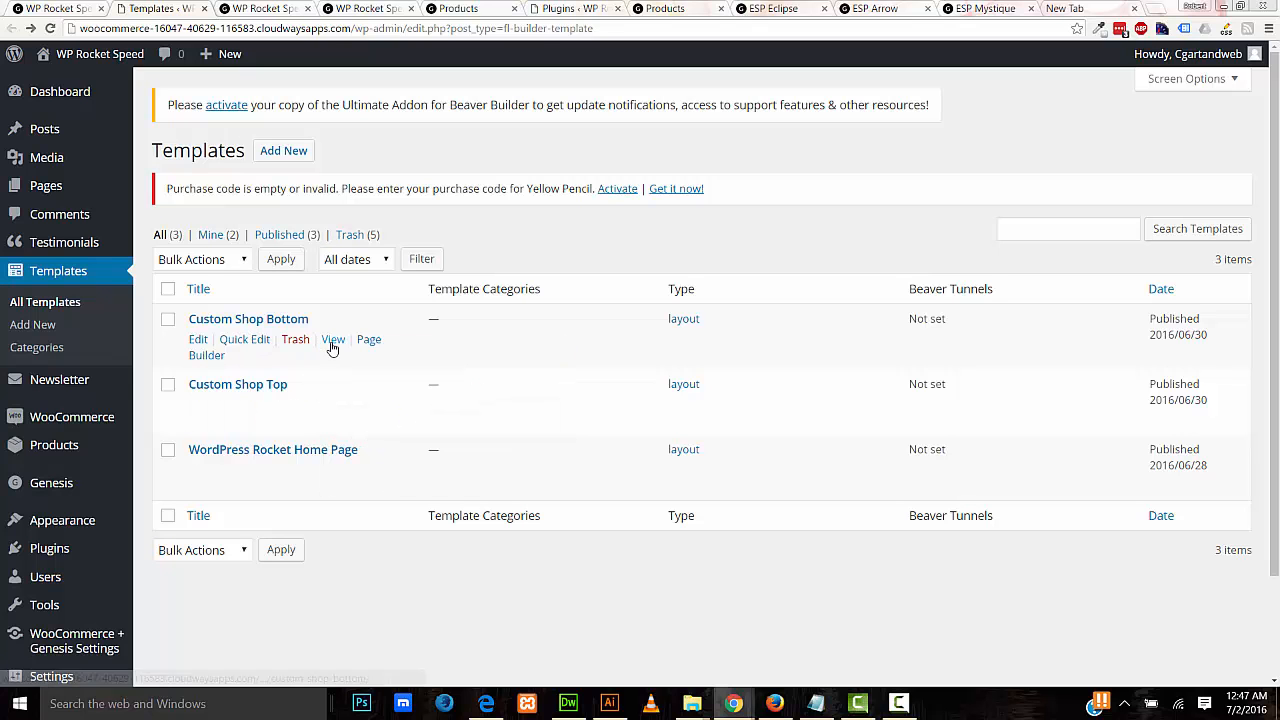
left_click(331, 340)
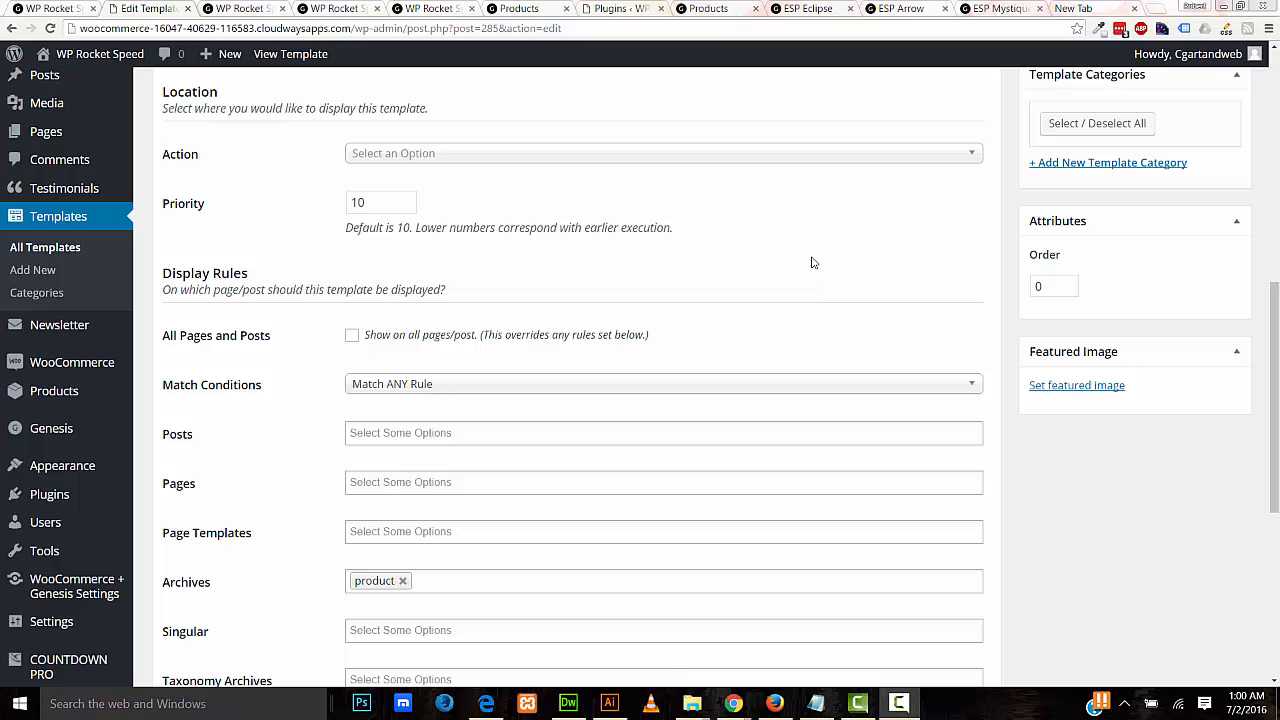
Step: Set the Beaver Tunnels action to woocommerce_before_shop_loop and update the template
left_click(600, 156)
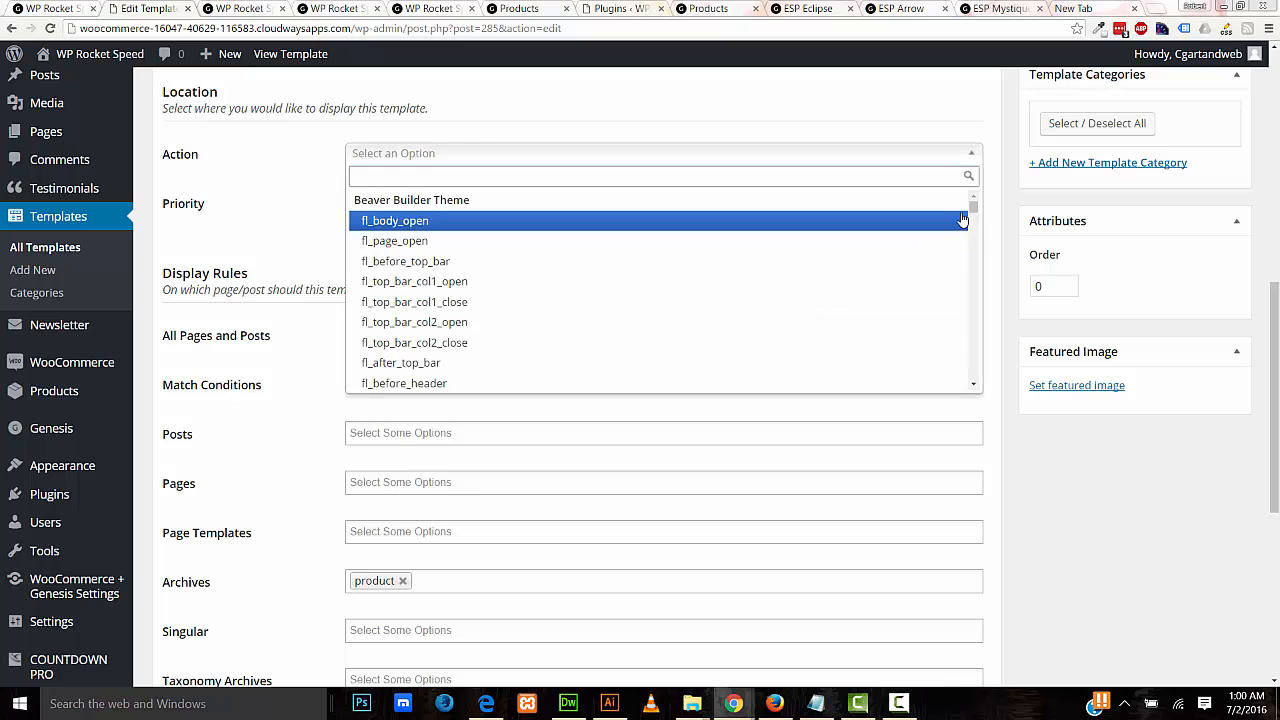
left_click_drag(974, 210, 972, 334)
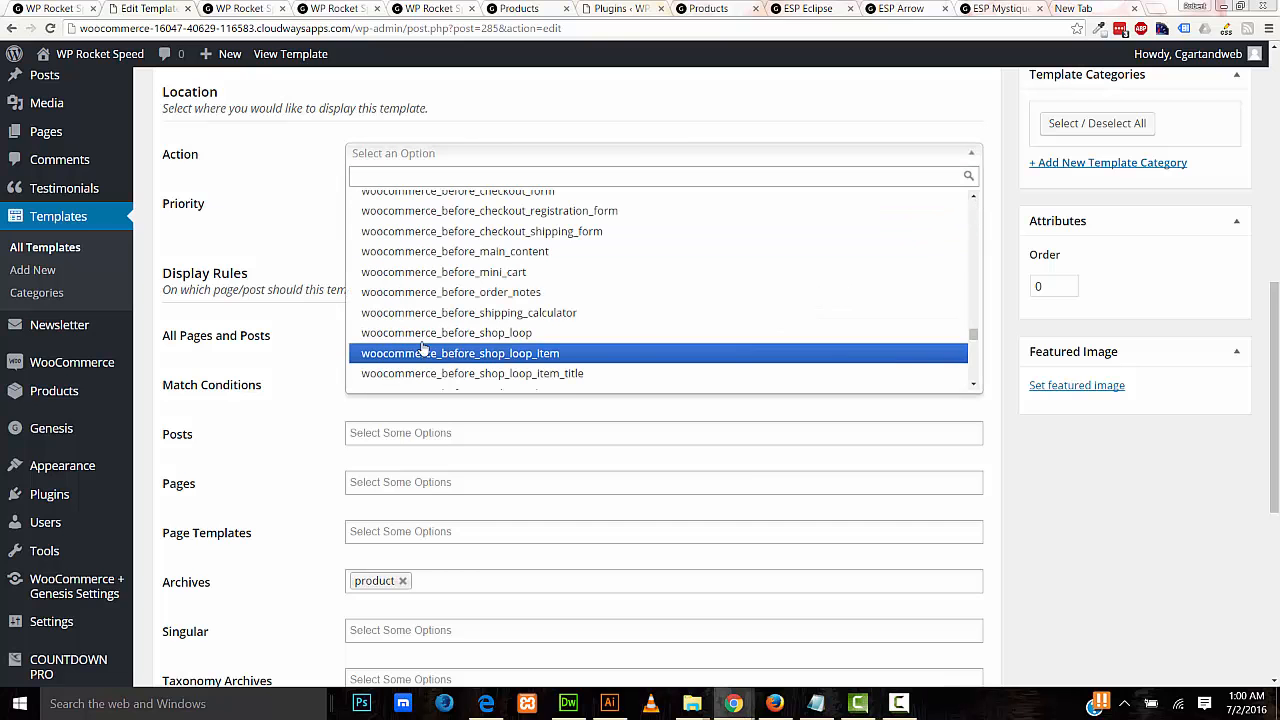
left_click(512, 334)
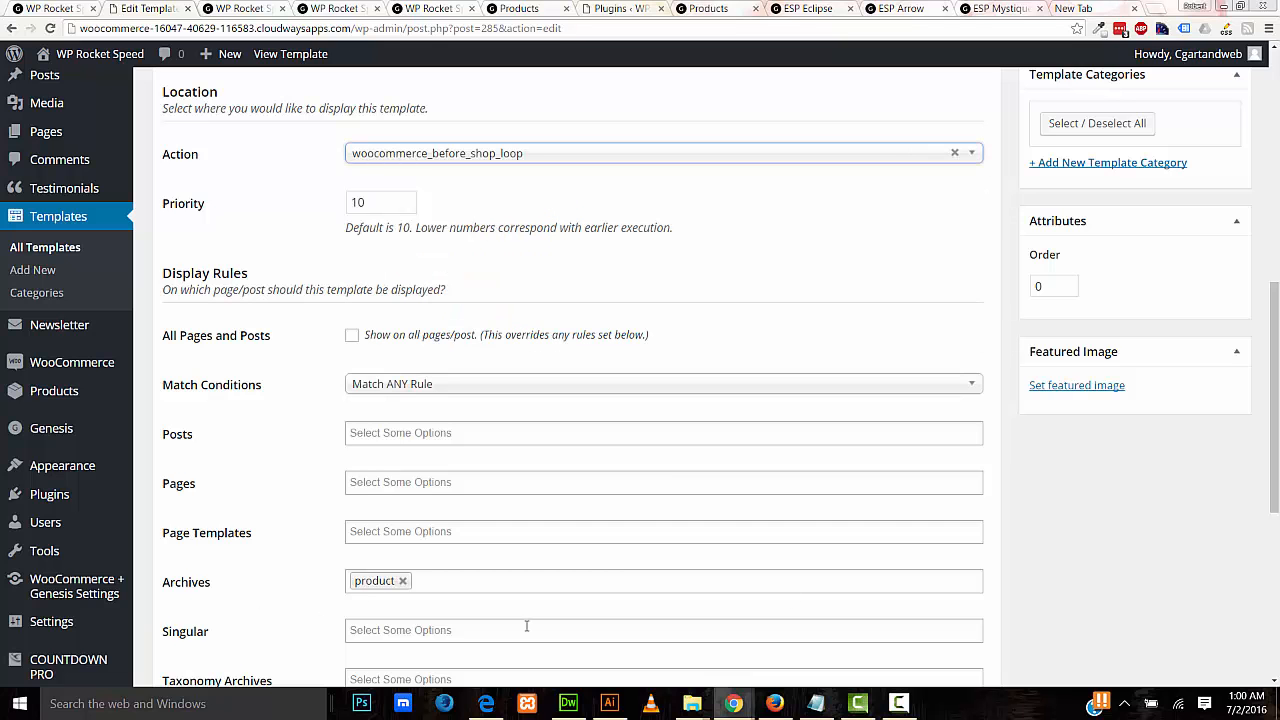
scroll(1240, 430, "up", 4)
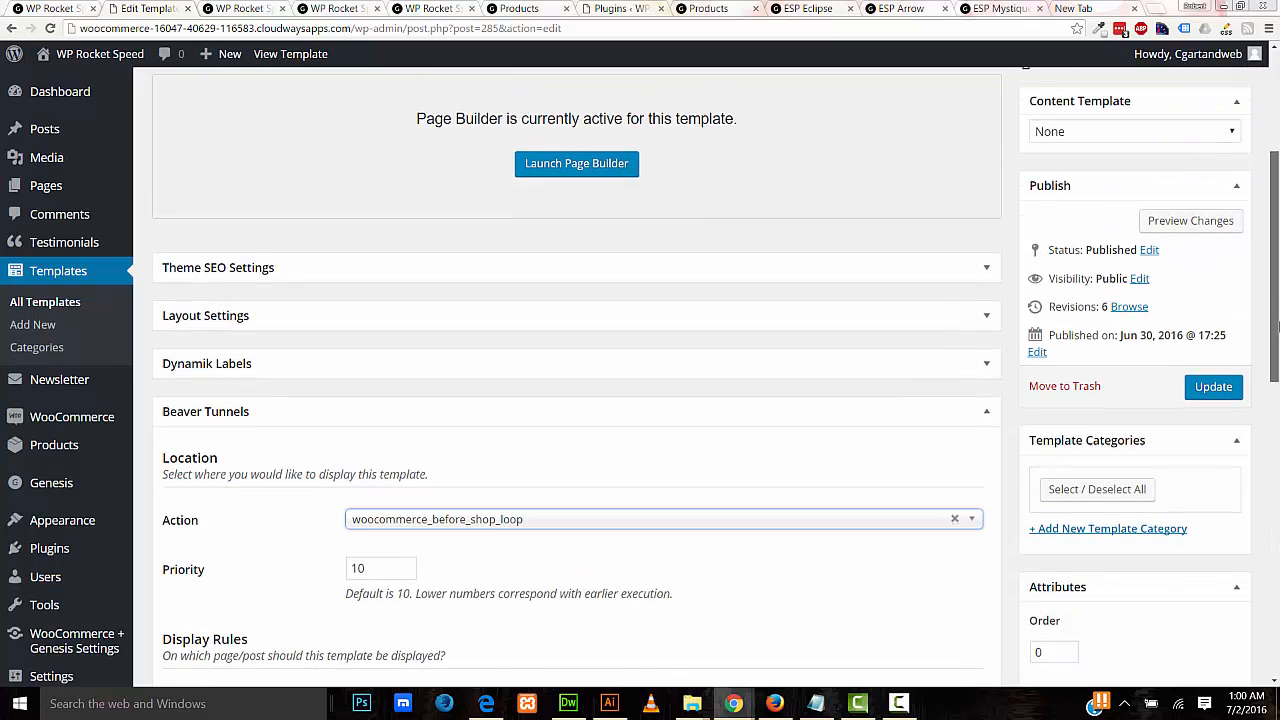
left_click(1213, 394)
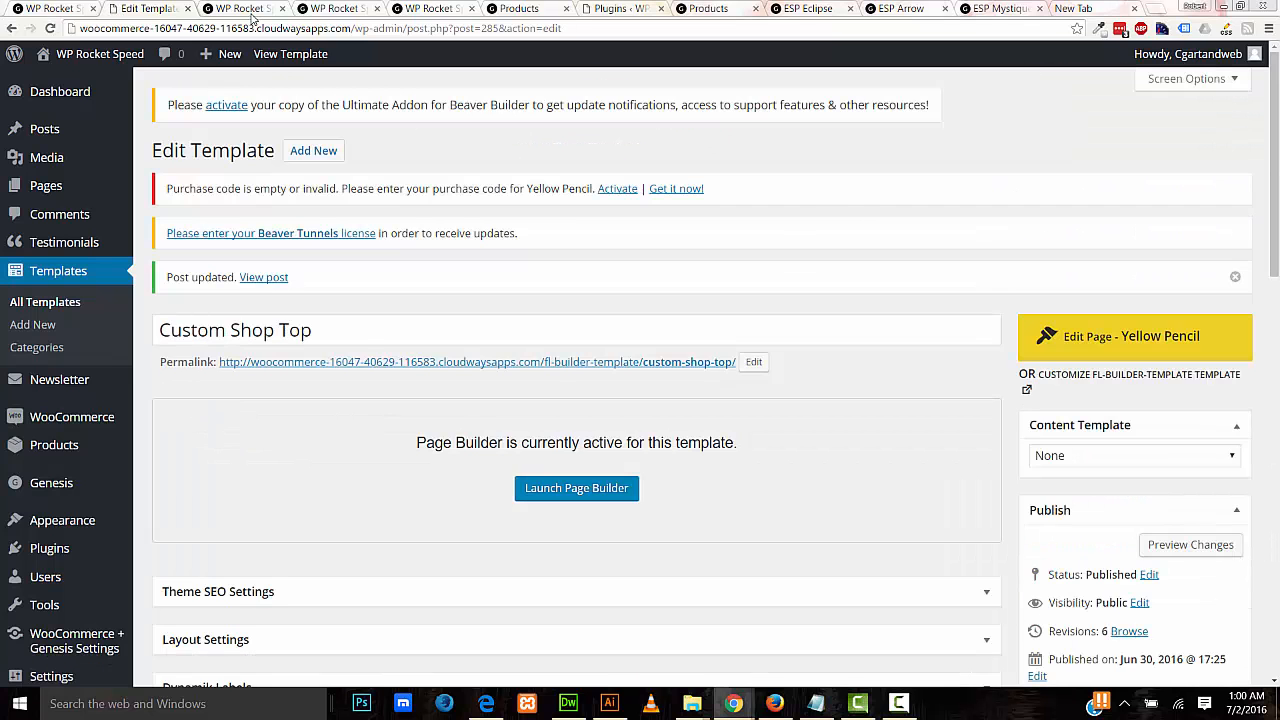
left_click(248, 9)
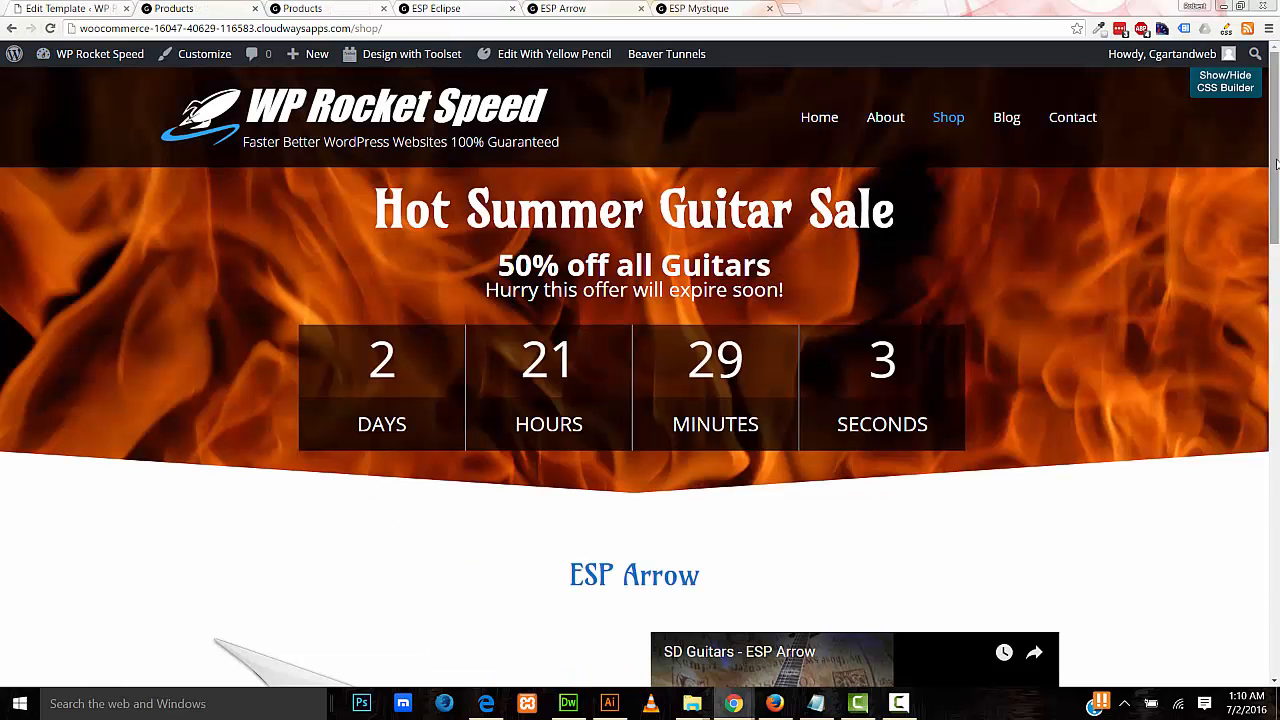
Step: Scroll the shop page to check the Hot Summer Guitar Sale banner and countdown above the products
left_click_drag(1276, 163, 1277, 120)
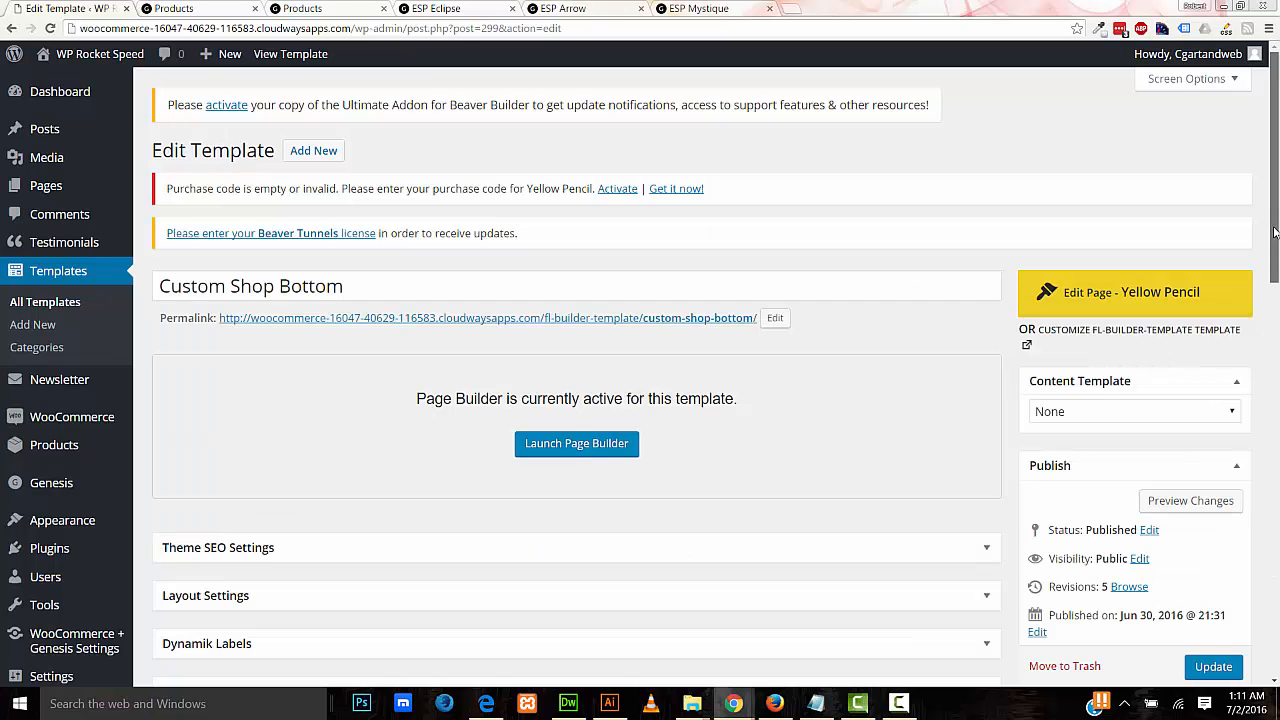
Step: Hook Custom Shop Bottom to woocommerce_after_shop_loop in Beaver Tunnels and update it
left_click_drag(1275, 233, 1274, 460)
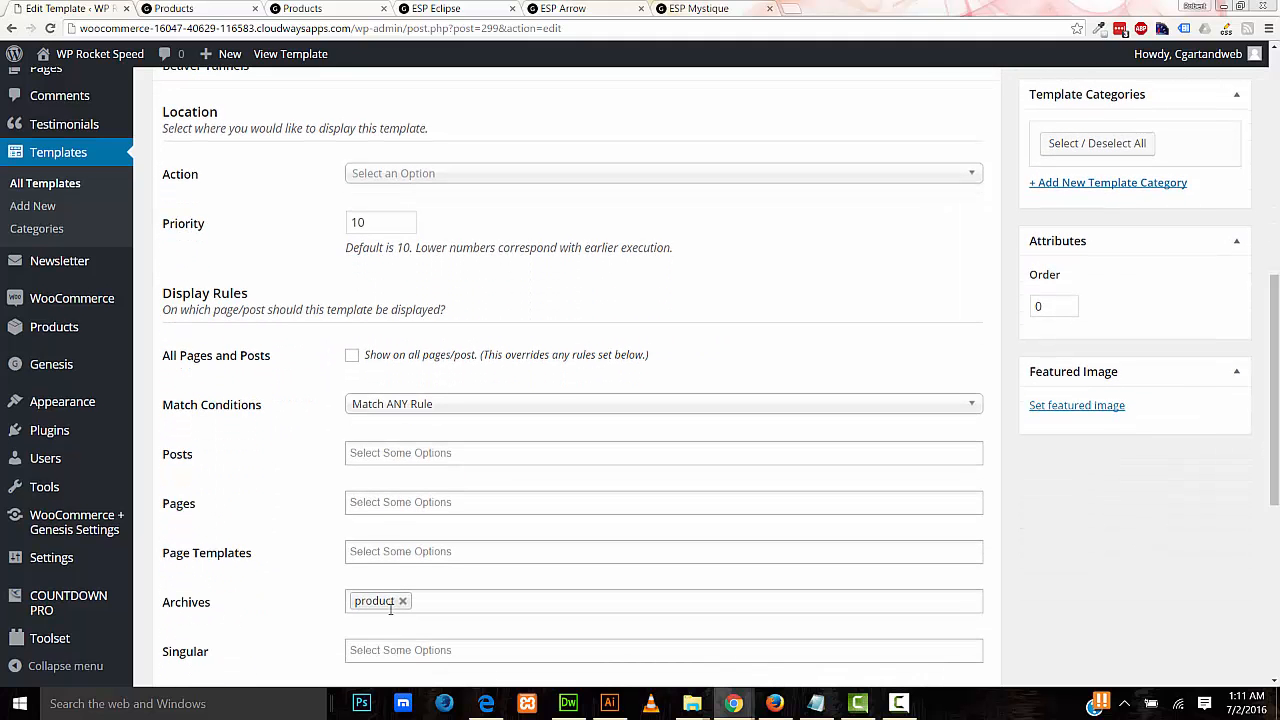
left_click(537, 173)
left_click_drag(974, 229, 972, 333)
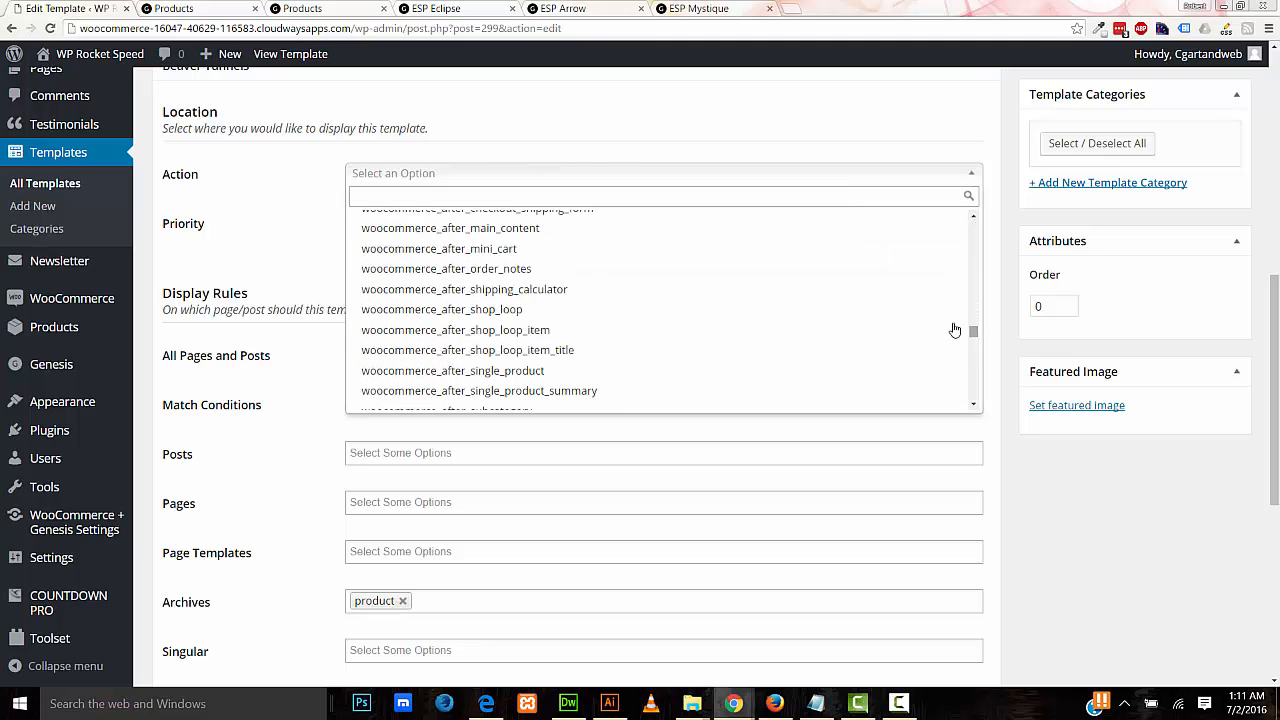
left_click(620, 320)
left_click_drag(1273, 372, 1273, 166)
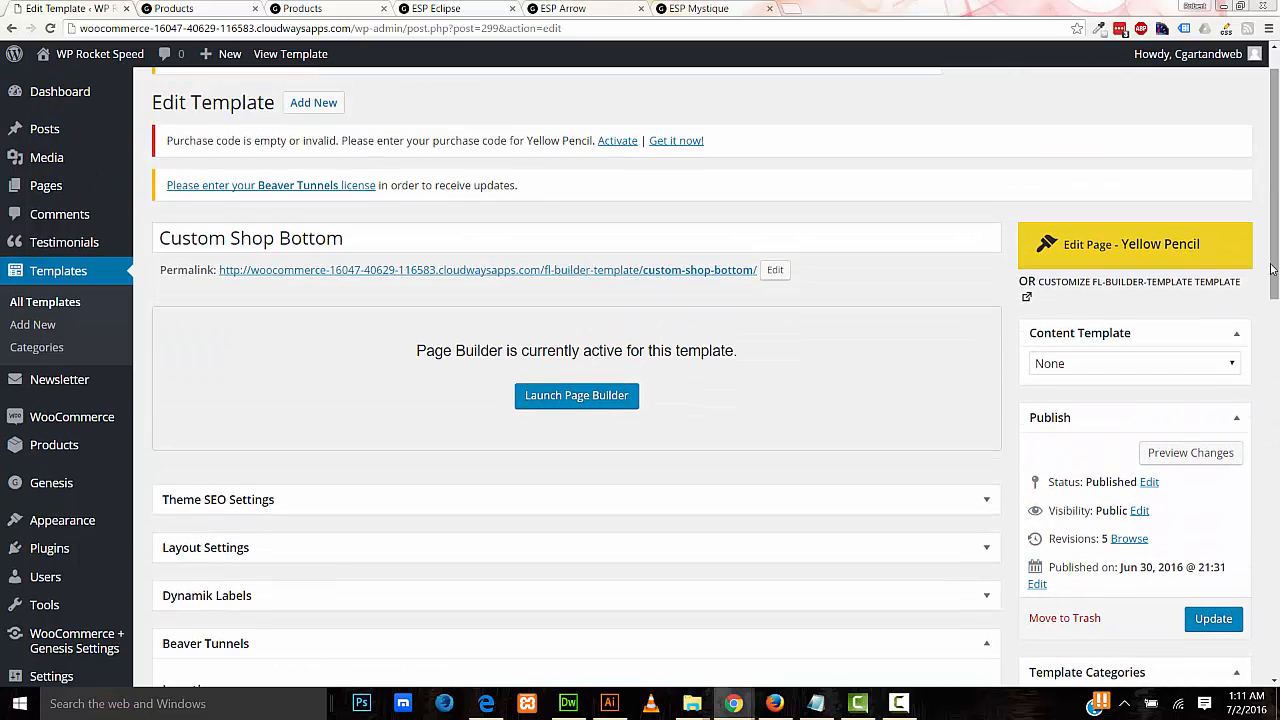
left_click(1213, 618)
left_click(210, 8)
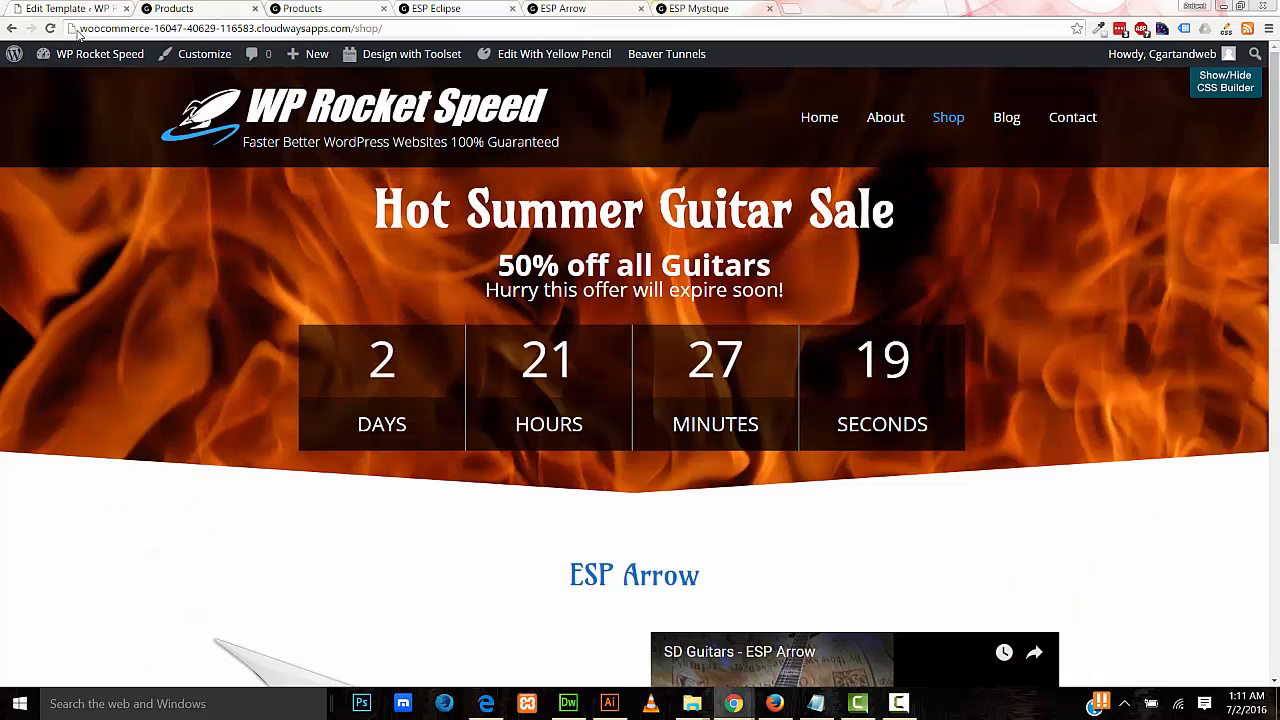
Step: Reload the shop page and scroll down to the $50 Gift Card banner below the products
left_click(50, 28)
scroll(1278, 316, "down", 5)
left_click_drag(1278, 397, 1275, 662)
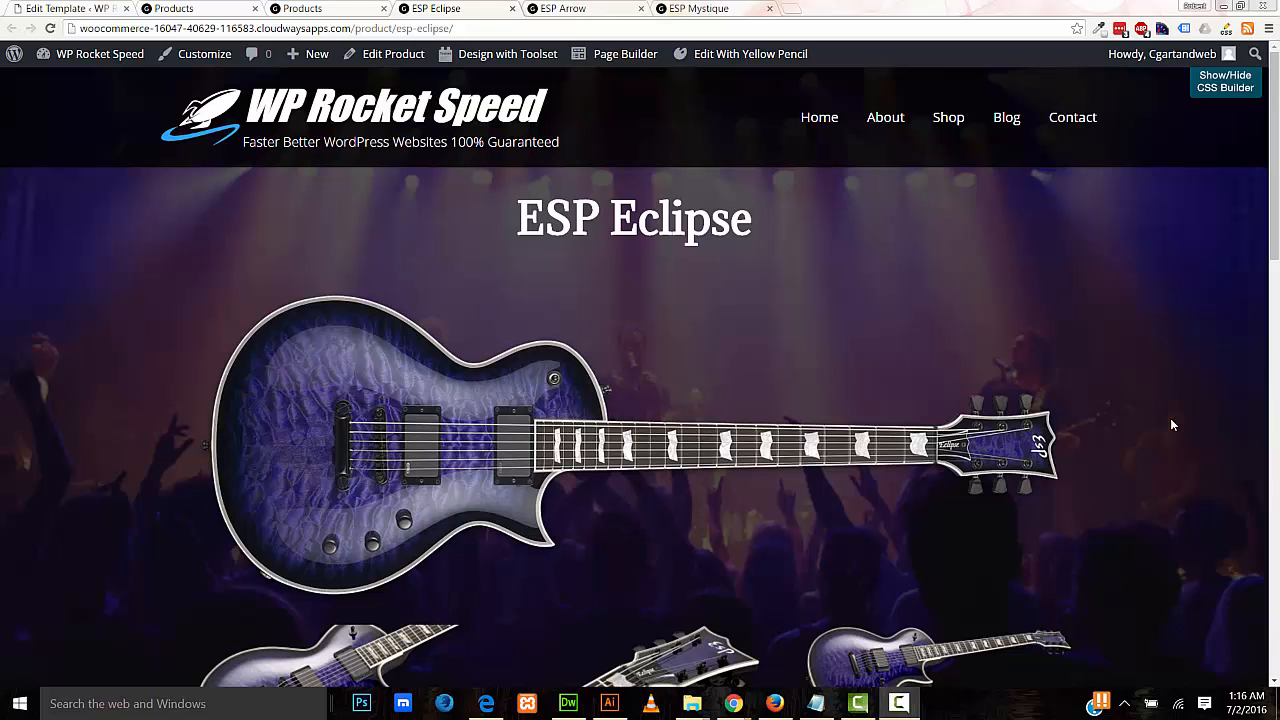
Step: Check the ESP Arrow and ESP Mystique product tabs, then head back to the Shop page
left_click(566, 9)
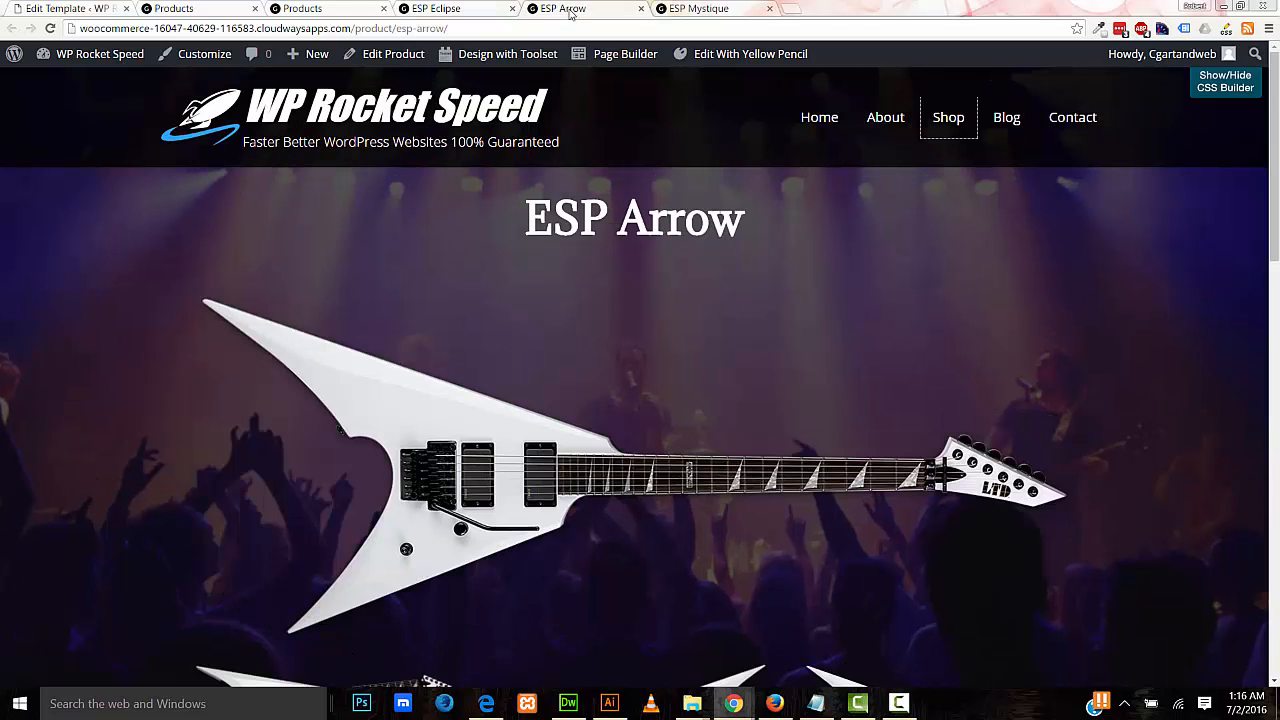
left_click(693, 10)
scroll(1273, 343, "down", 3)
left_click_drag(1273, 343, 1273, 190)
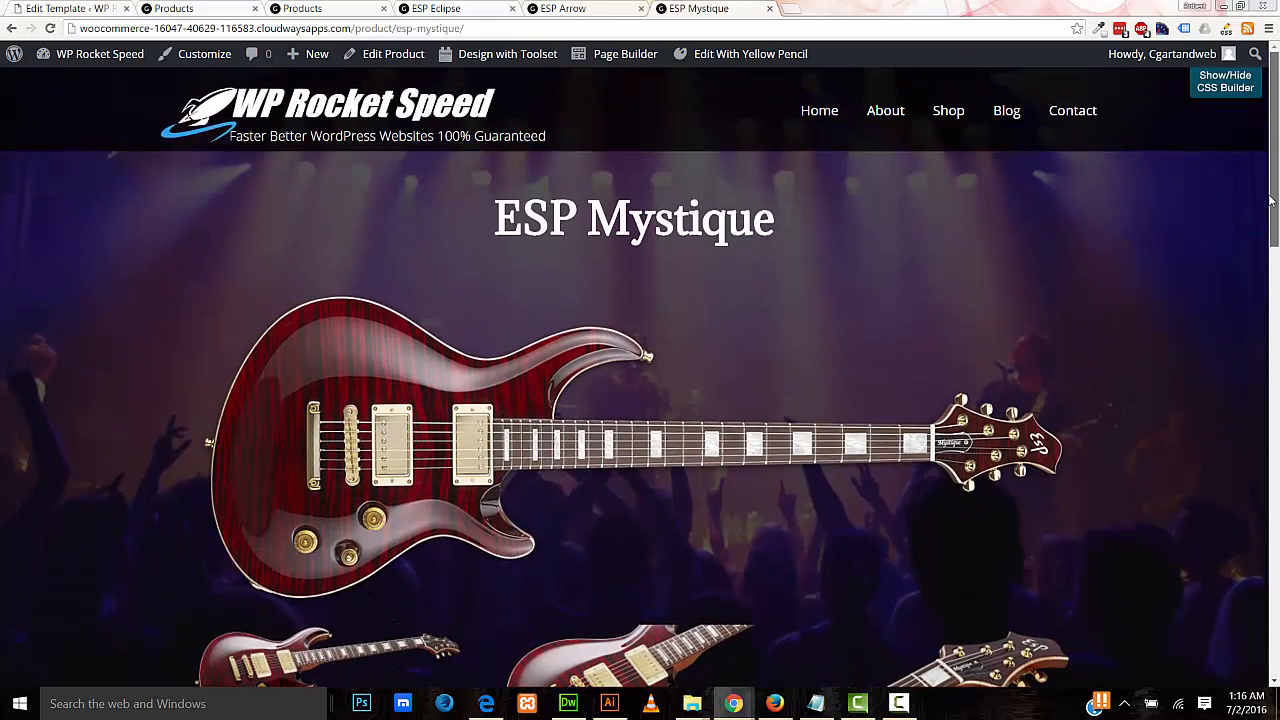
left_click(948, 117)
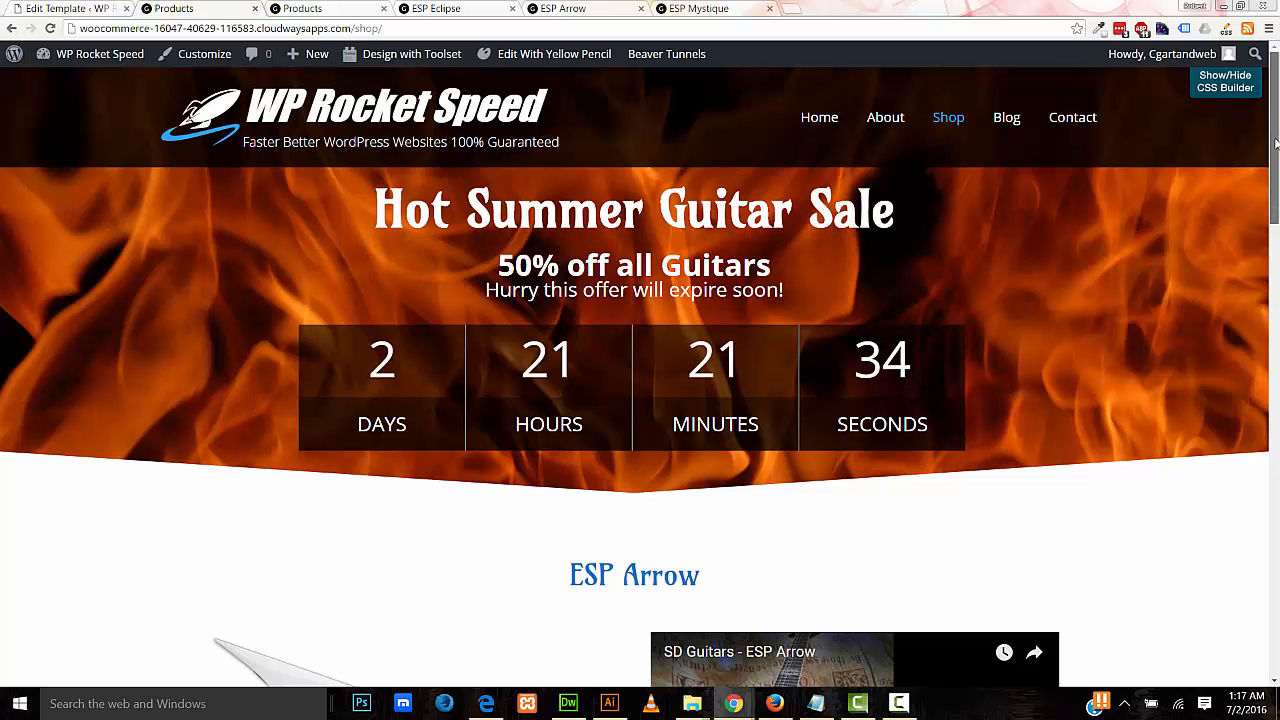
left_click_drag(1276, 145, 1266, 575)
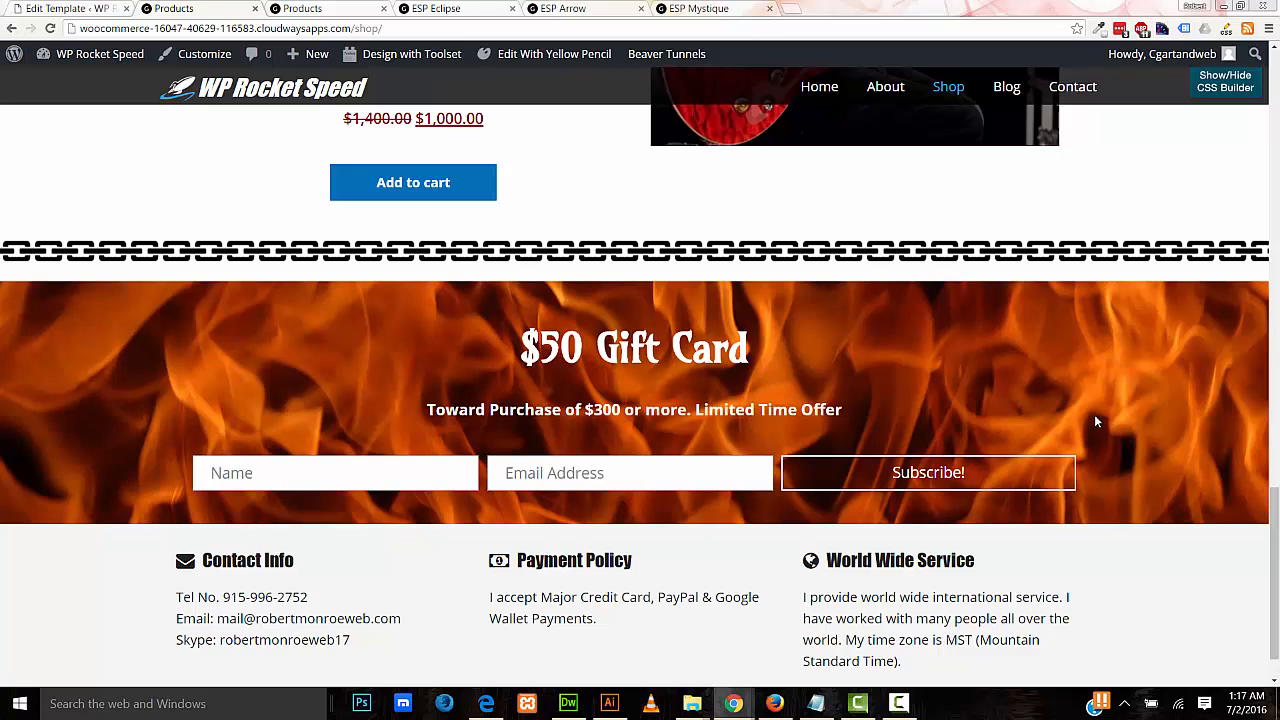
left_click_drag(1275, 500, 1227, 62)
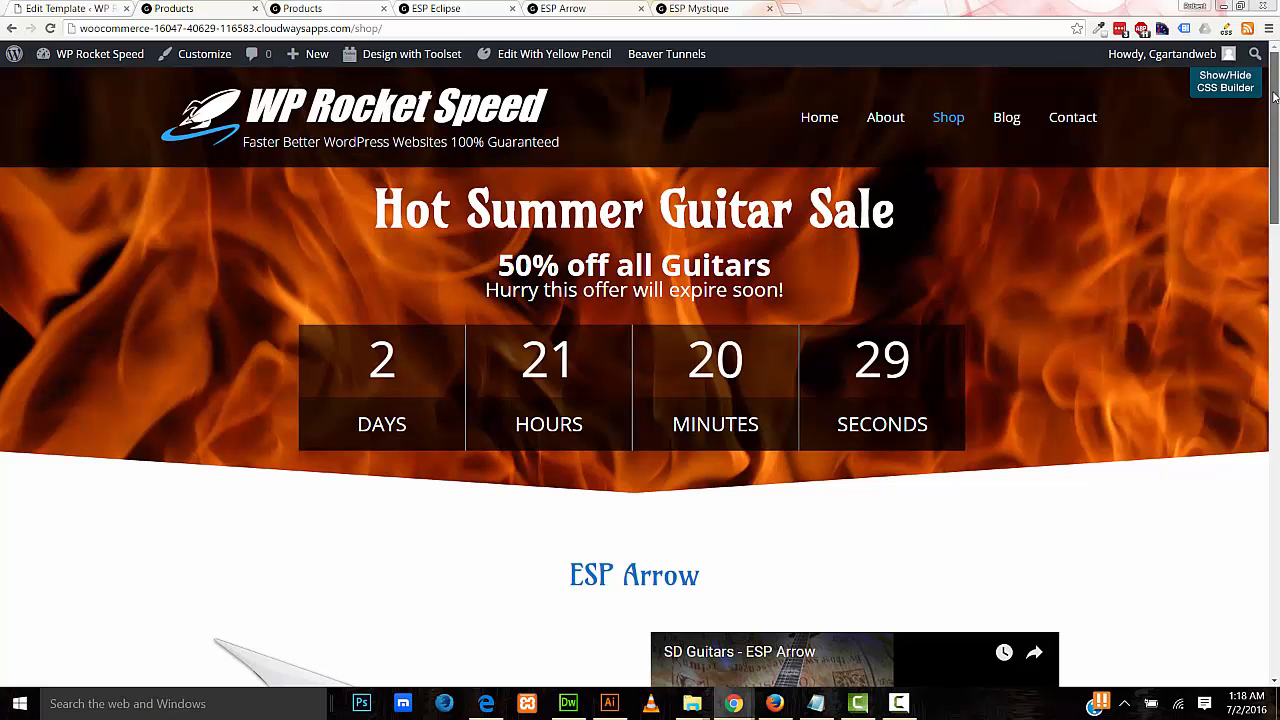
left_click_drag(1274, 97, 1277, 556)
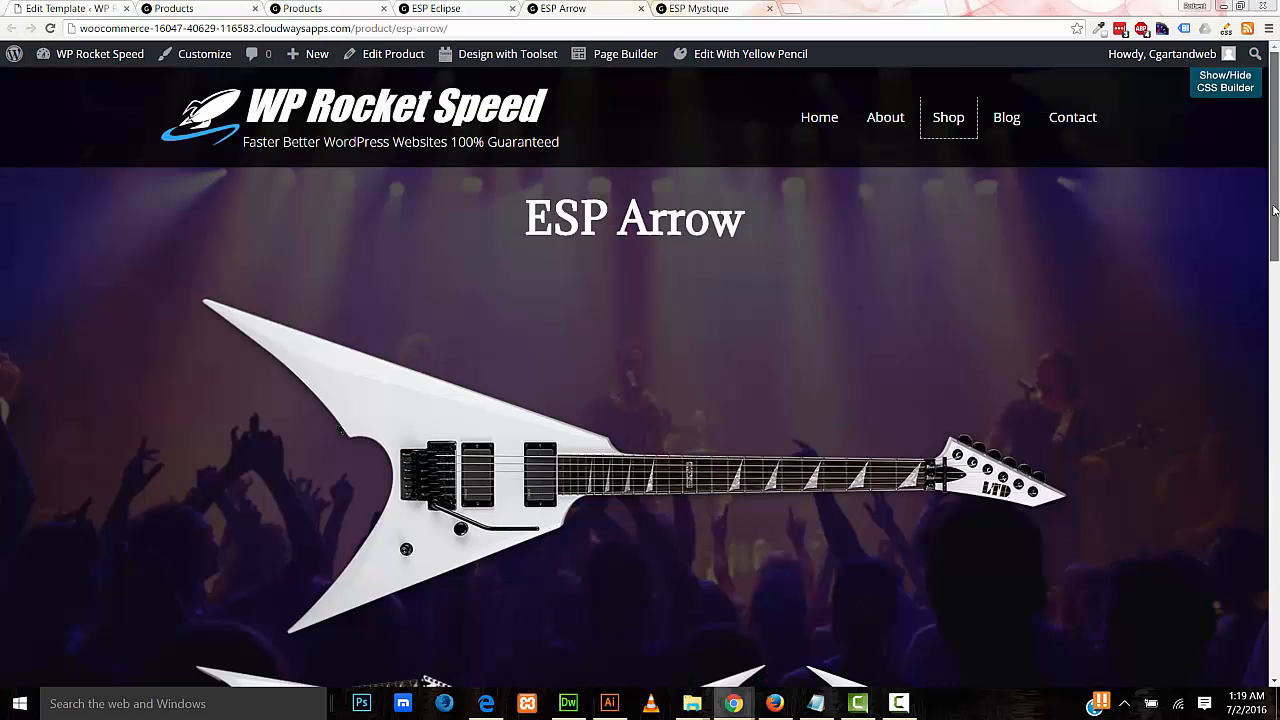
Step: Scroll down the ESP Arrow product page and start its demo video
left_click_drag(1274, 210, 1255, 424)
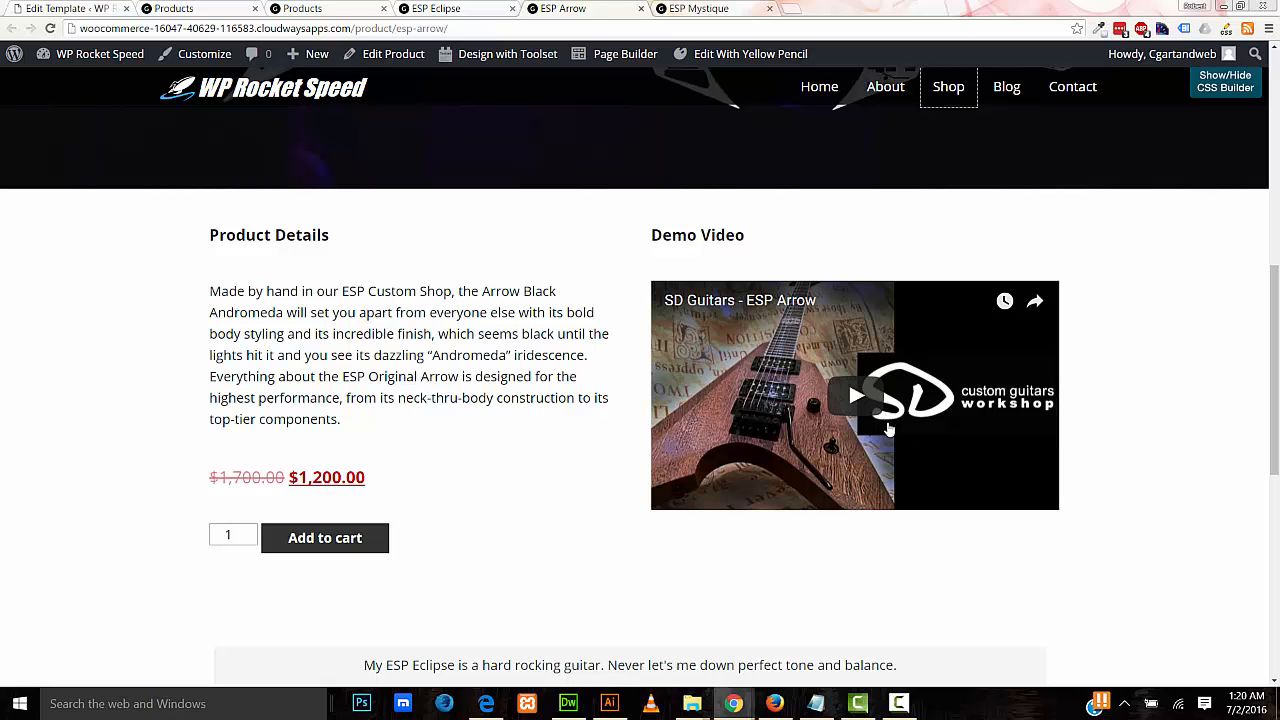
left_click(855, 408)
scroll(855, 408, "up", 1)
Step: Switch to the ESP Mystique product tab, then the ESP Eclipse product tab
left_click_drag(1274, 408, 1270, 205)
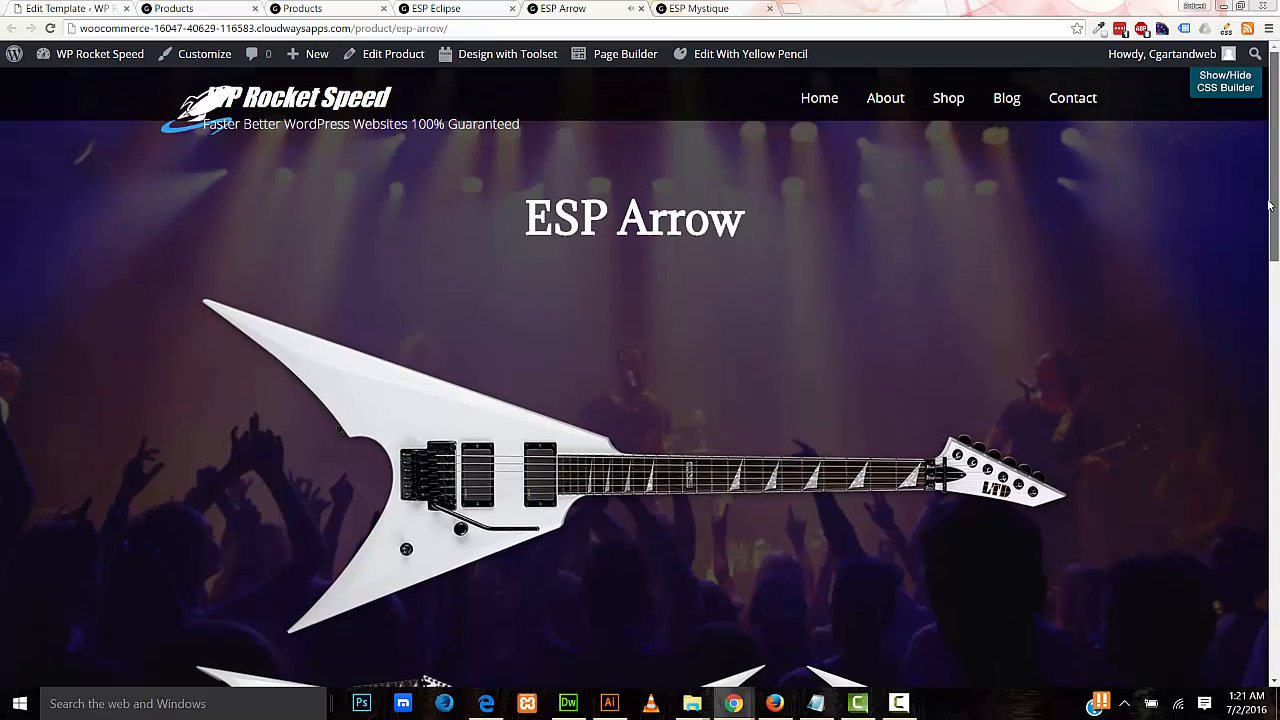
left_click(686, 9)
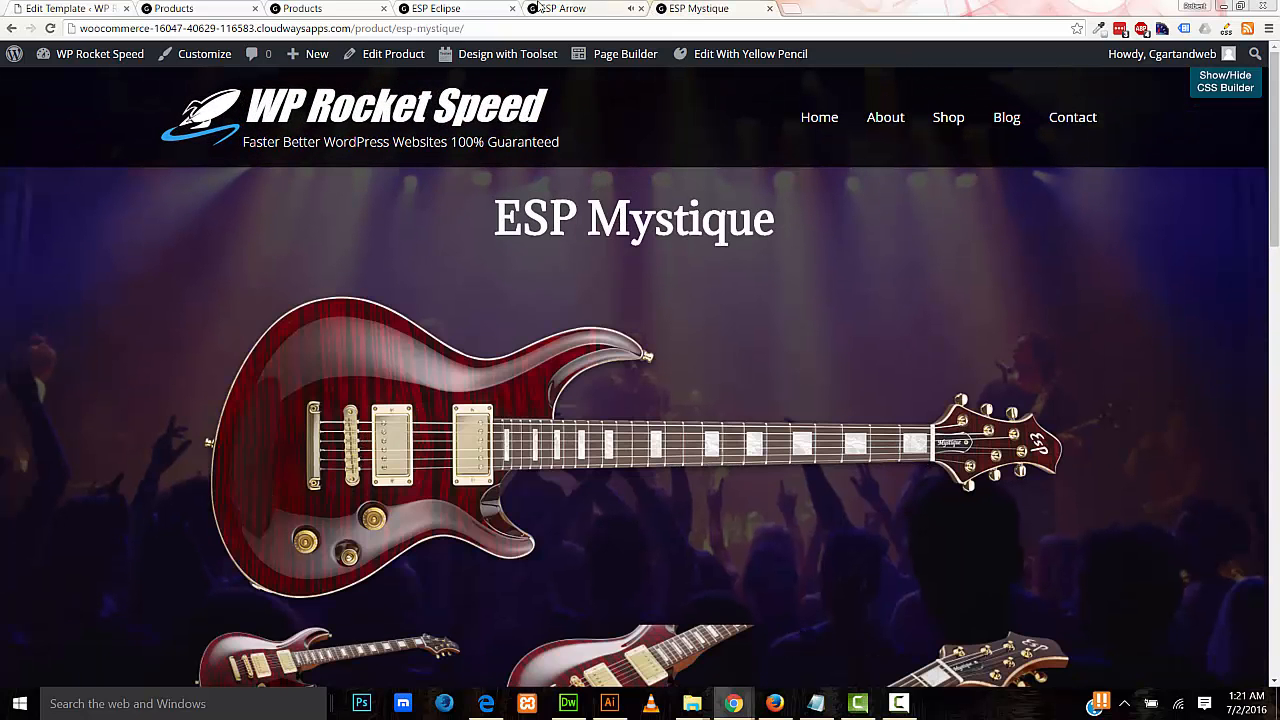
left_click(445, 9)
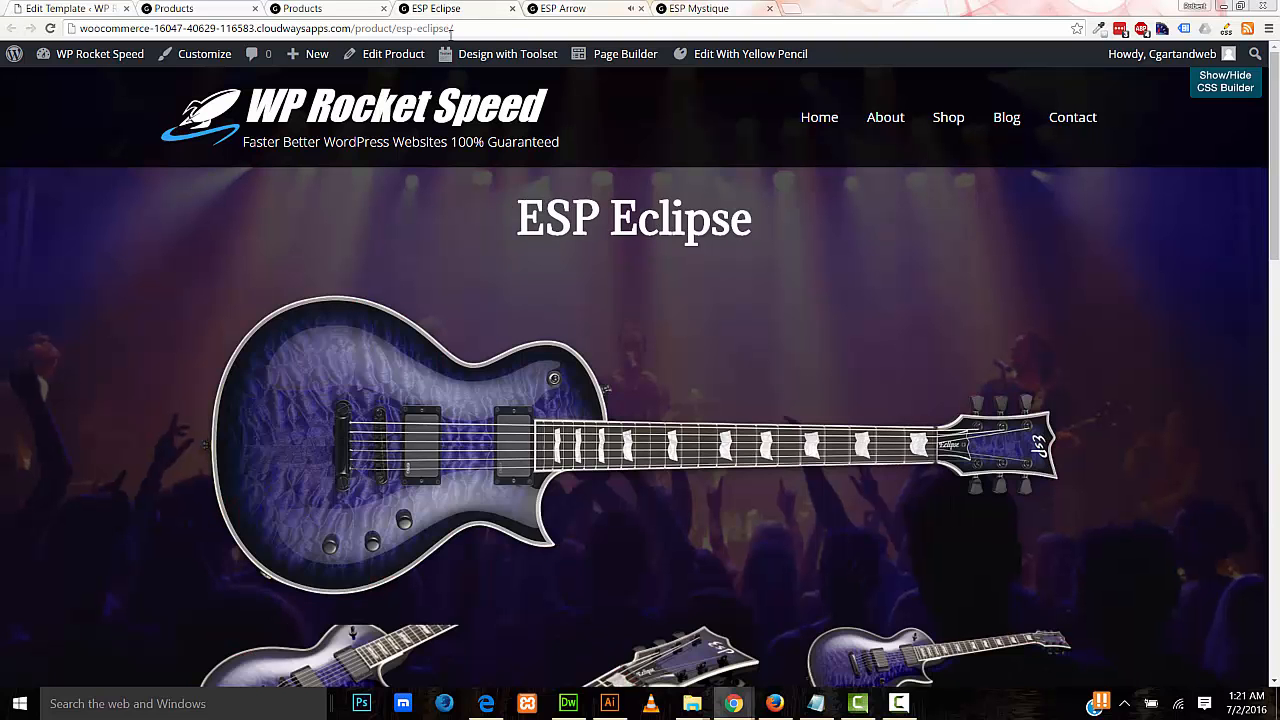
Step: Return to the Shop tab and scroll past the three guitars to the $50 Gift Card banner
left_click(222, 10)
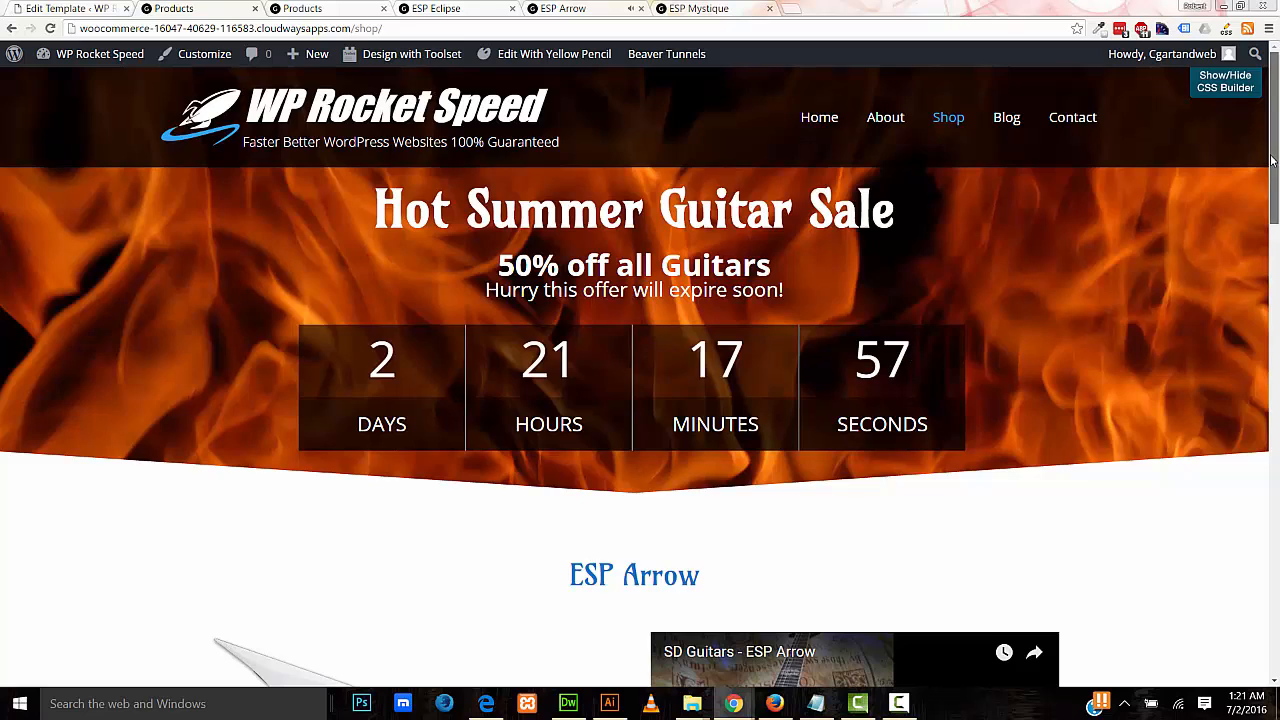
scroll(1262, 190, "down", 2)
scroll(1257, 209, "down", 3)
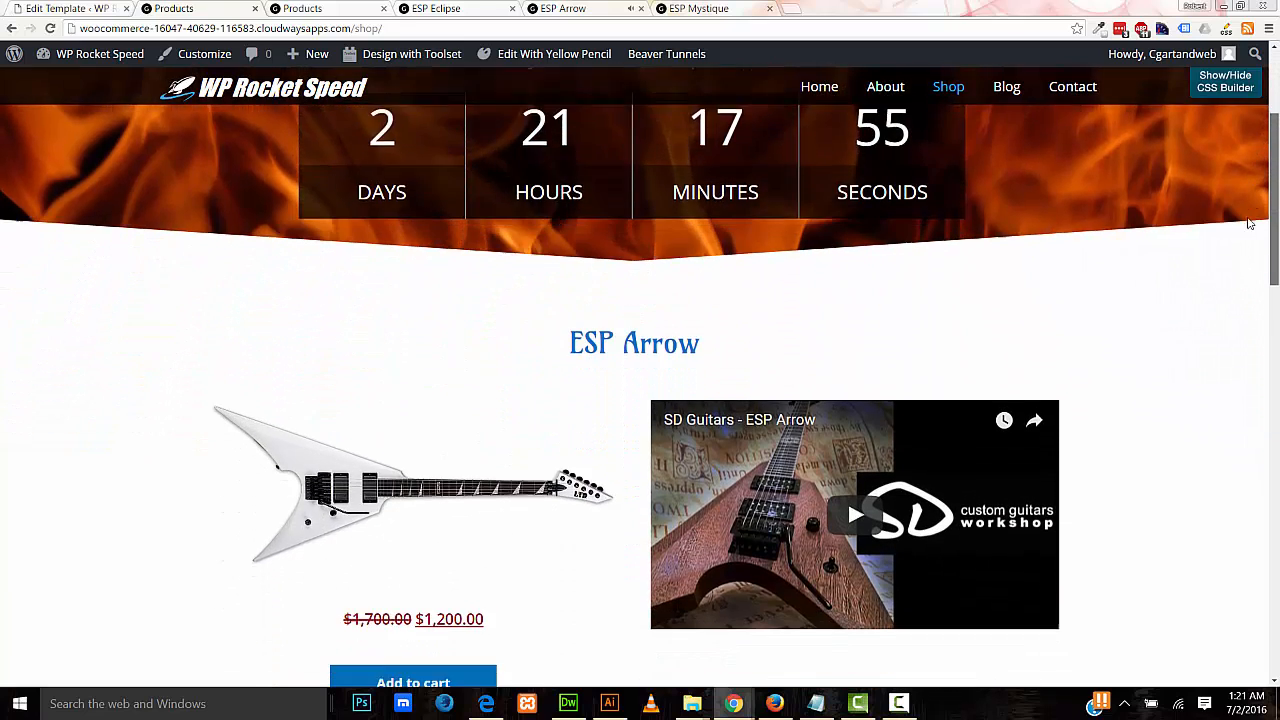
scroll(1245, 267, "down", 3)
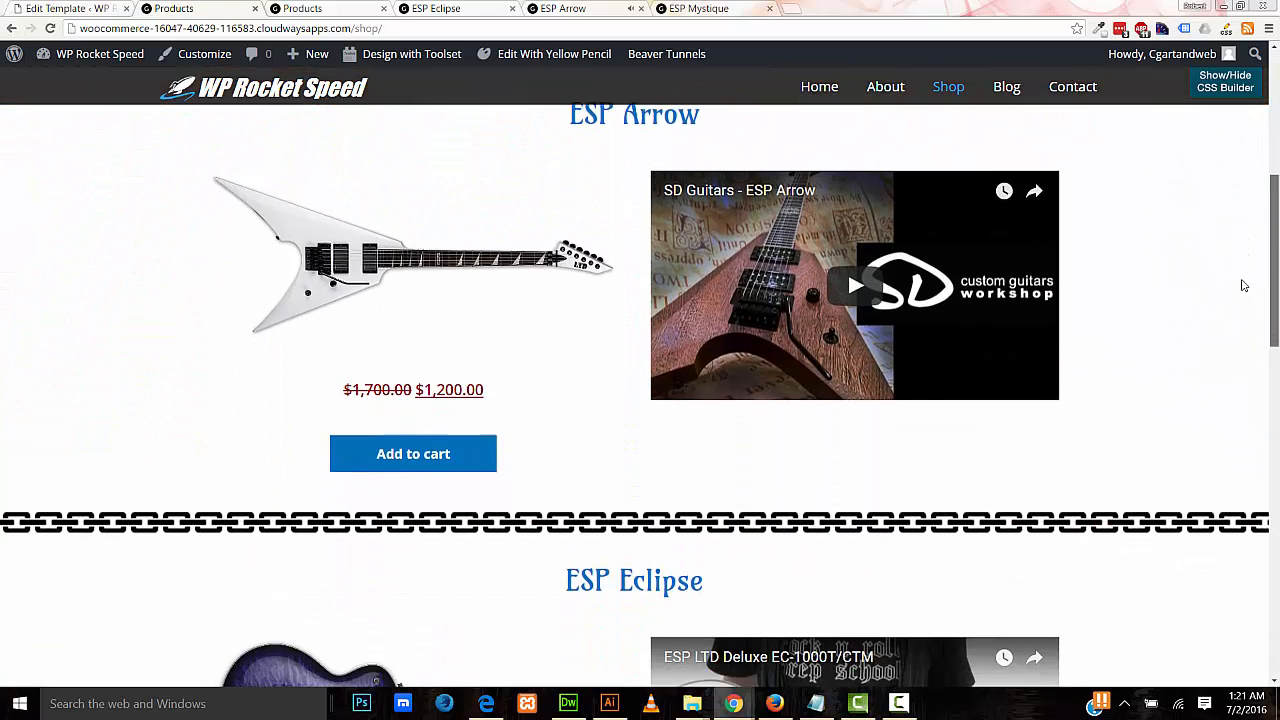
scroll(1242, 343, "down", 3)
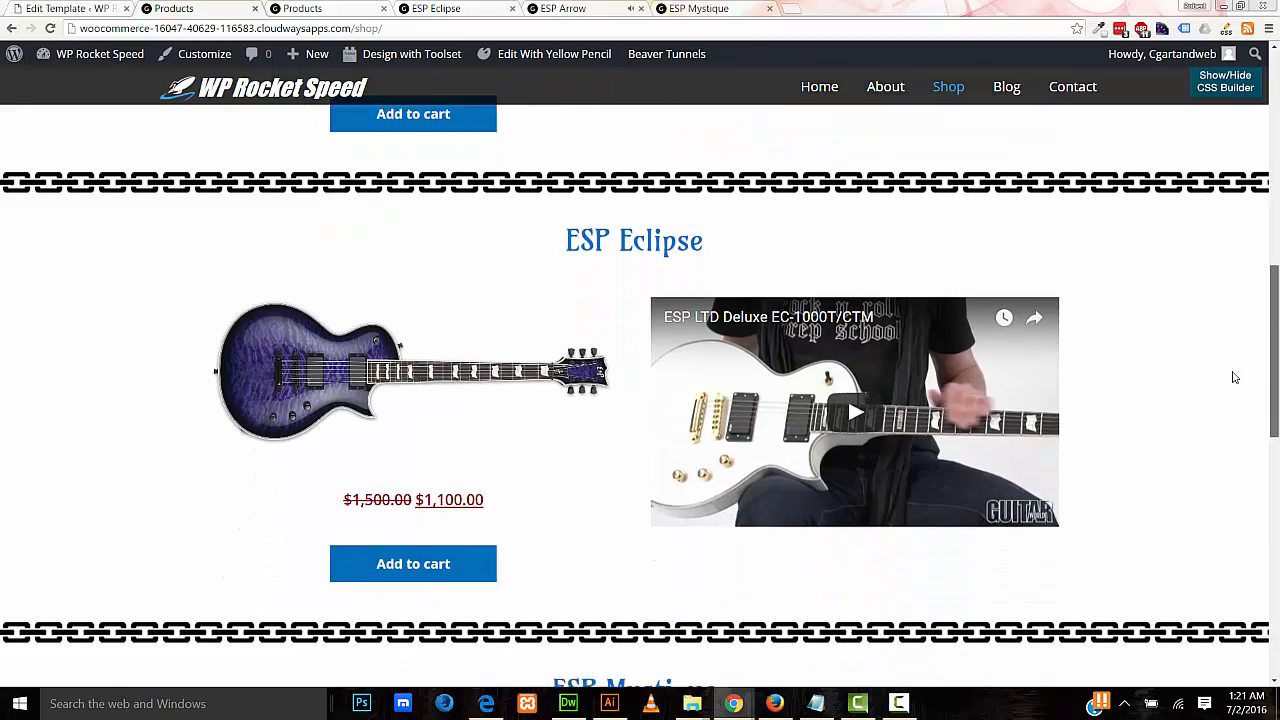
scroll(1237, 430, "down", 3)
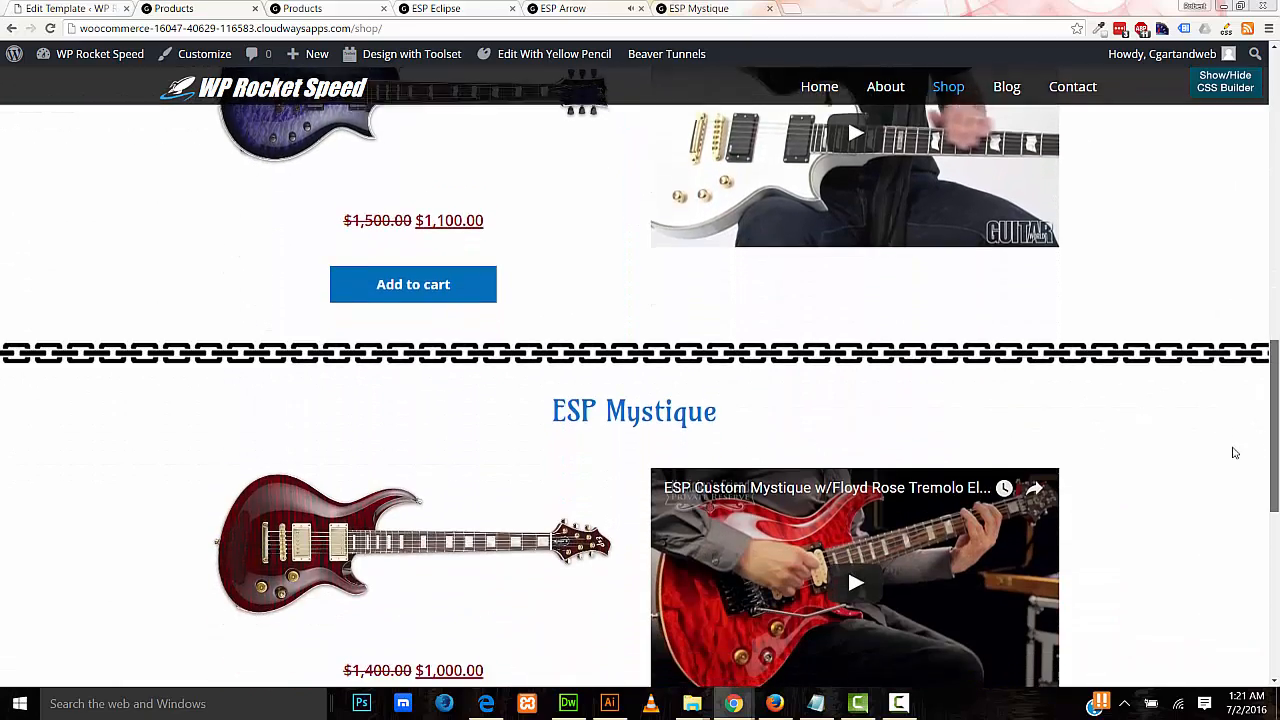
scroll(1236, 533, "down", 3)
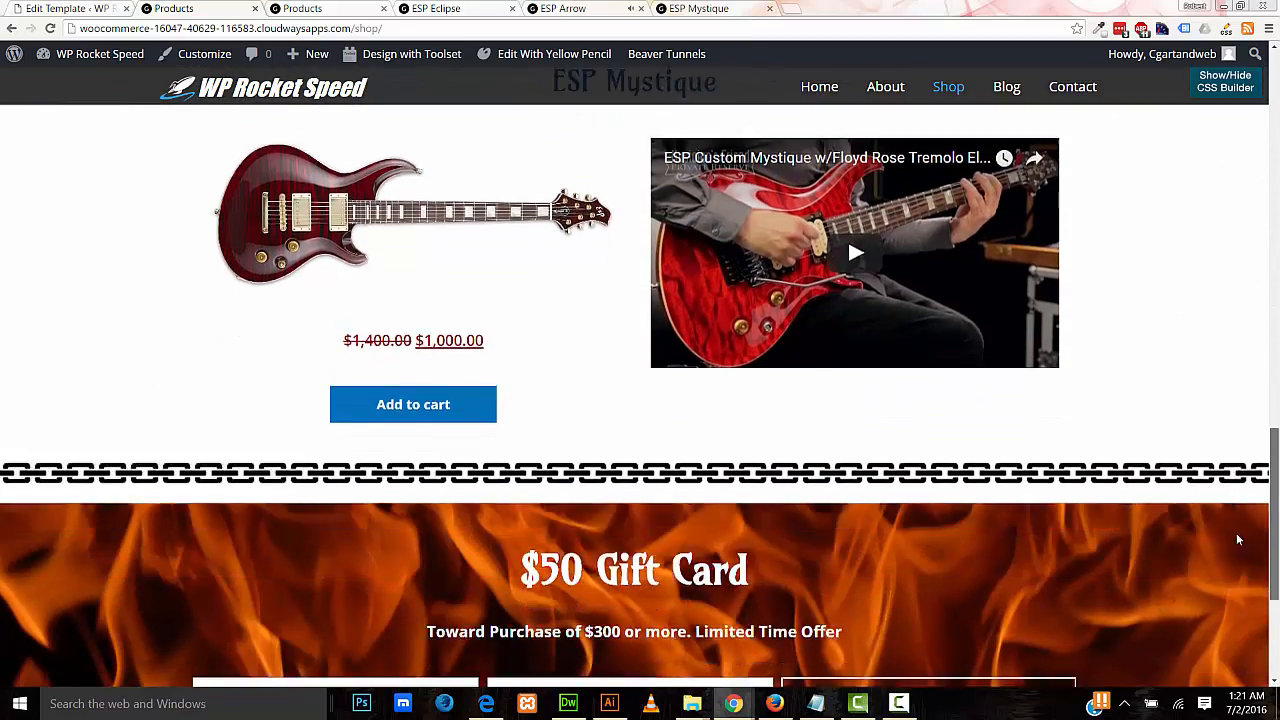